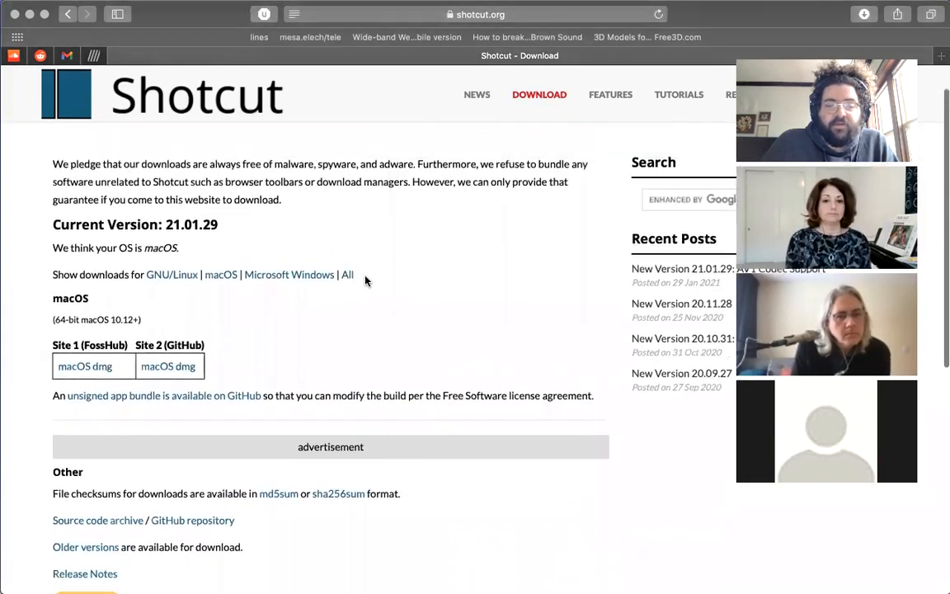
Browse the Shotcut website's tutorial videos and its resources for training and royalty-free media.
scroll(366, 281, "up", 2)
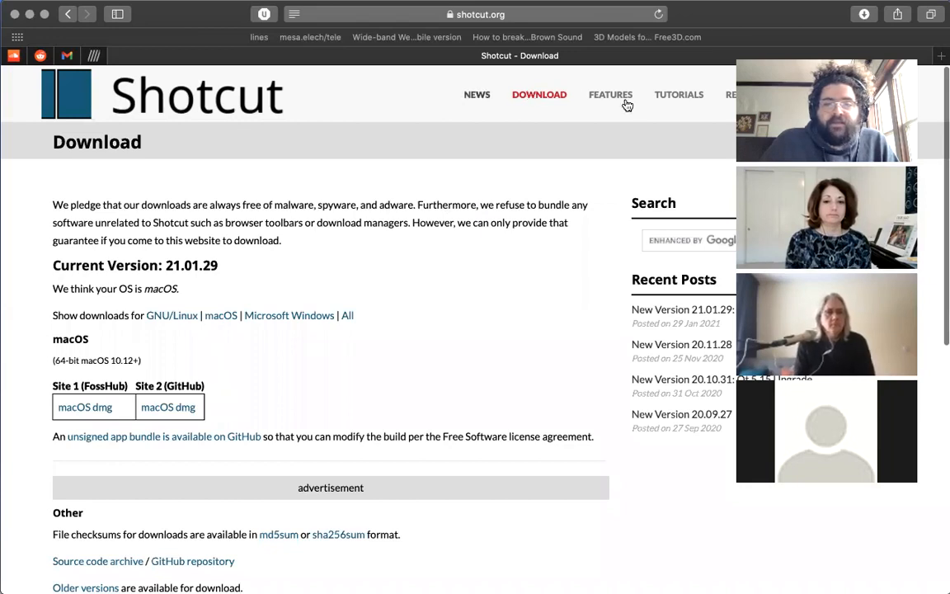
left_click(672, 95)
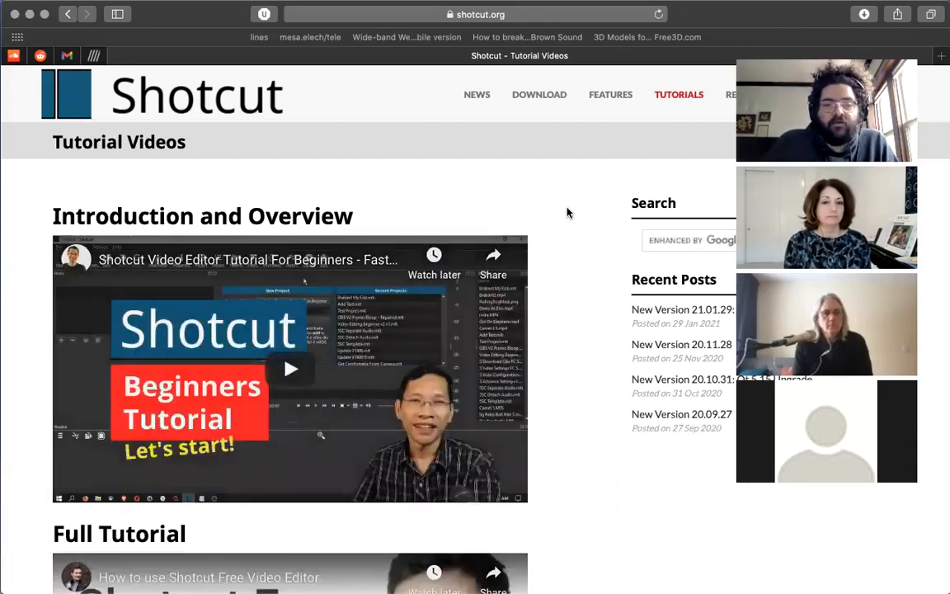
scroll(567, 213, "down", 5)
scroll(567, 213, "down", 3)
scroll(566, 212, "up", 8)
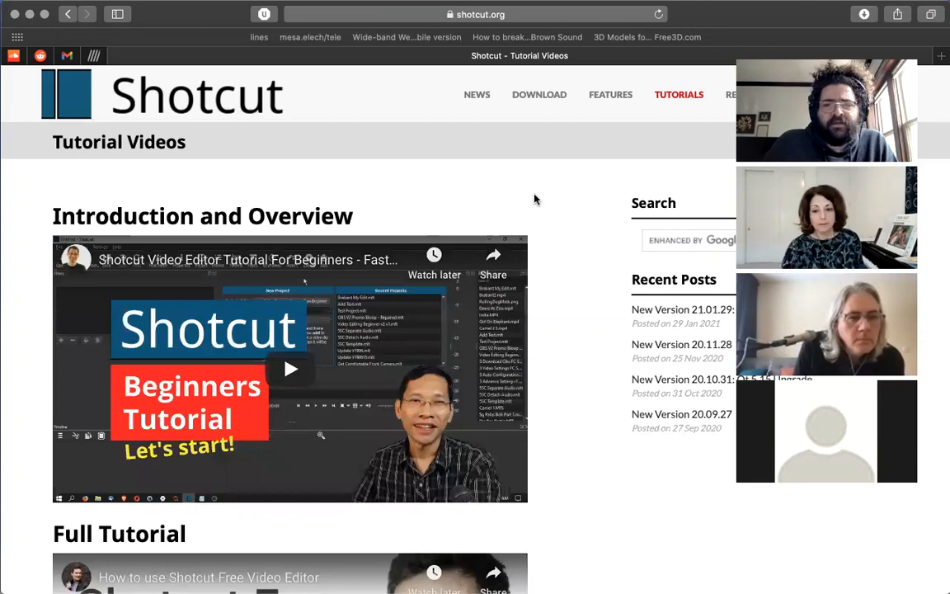
left_click(729, 94)
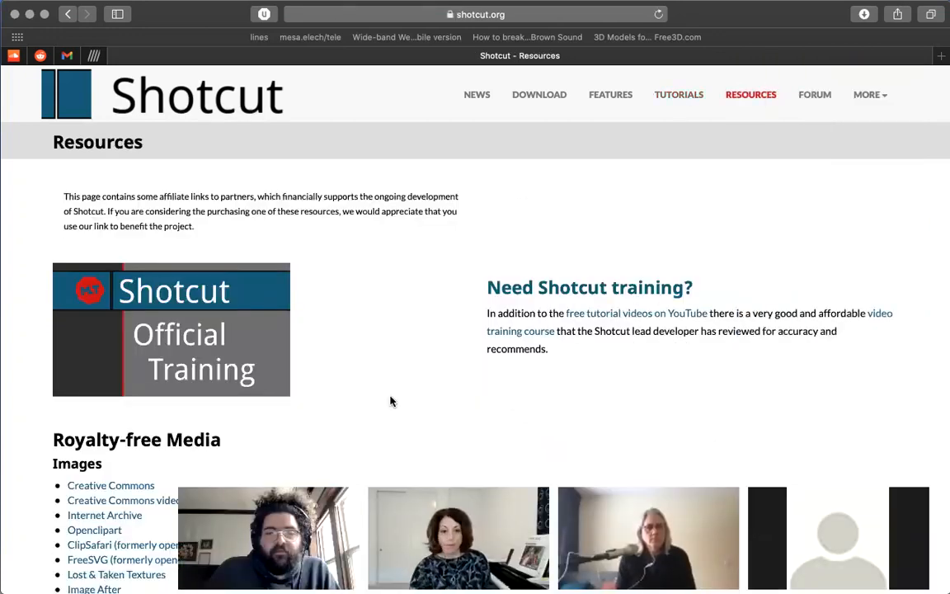
scroll(391, 401, "down", 5)
scroll(391, 401, "up", 2)
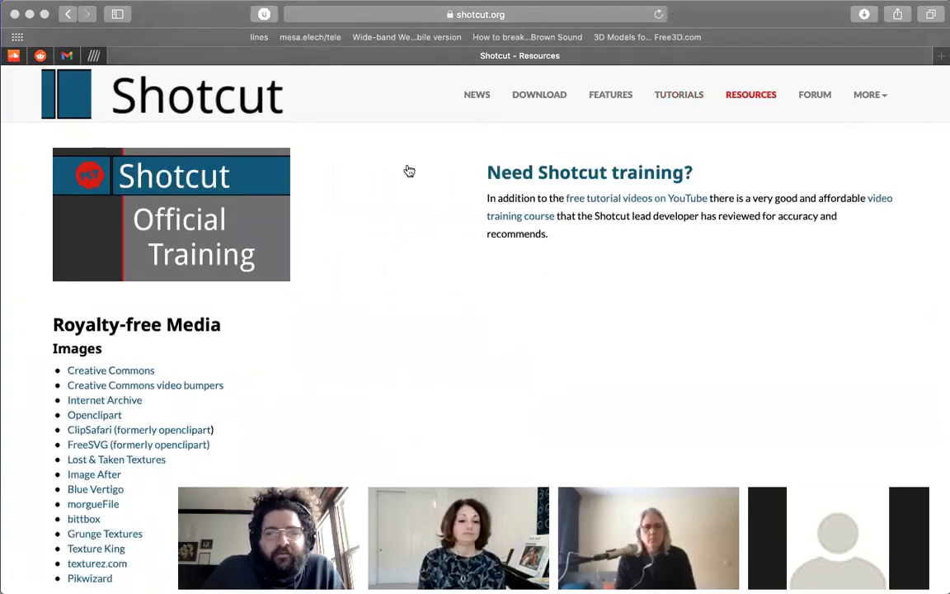
Switch to the Shotcut application, widen the Jobs panel and make the Timeline slightly taller.
key("ctrl+Right")
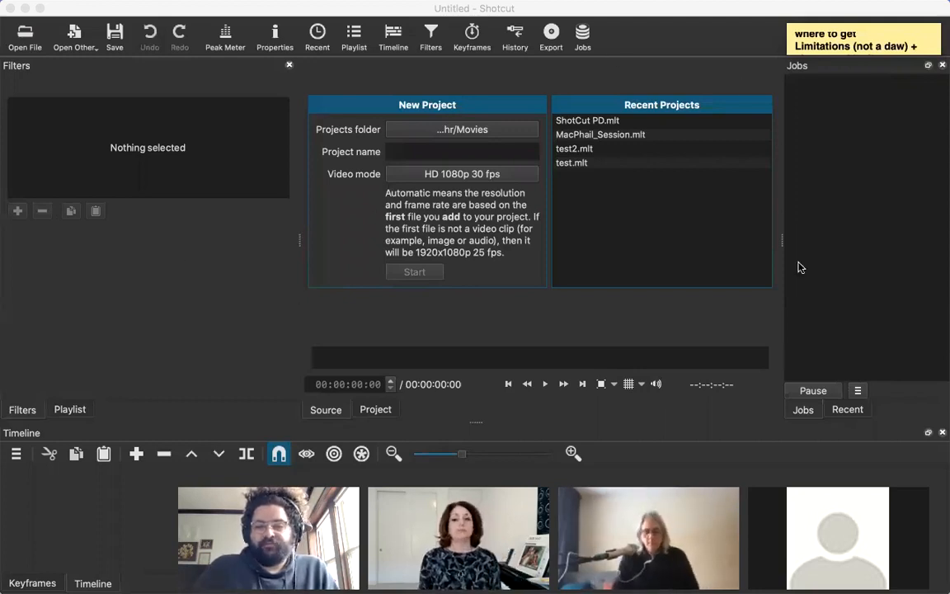
left_click_drag(783, 240, 765, 243)
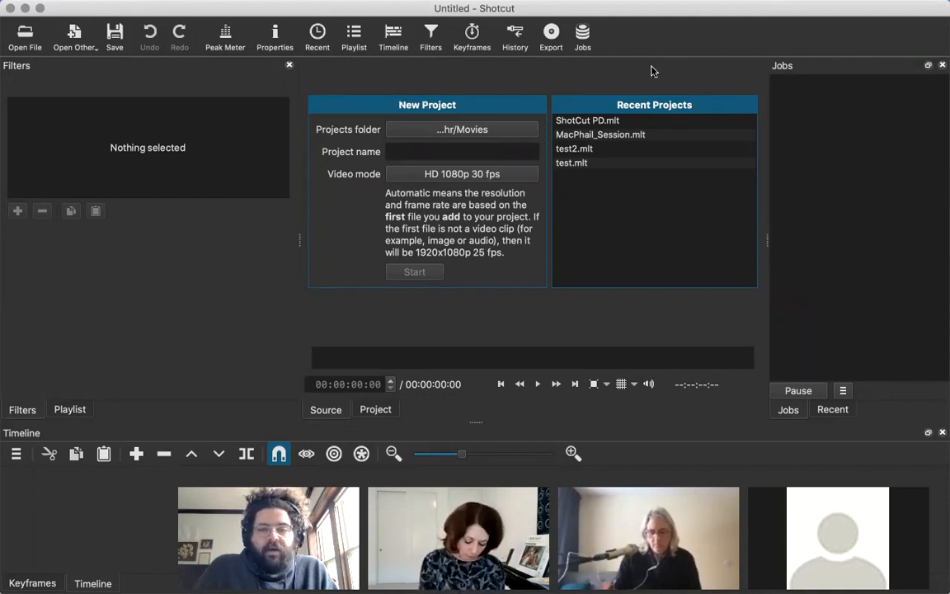
left_click_drag(765, 235, 732, 240)
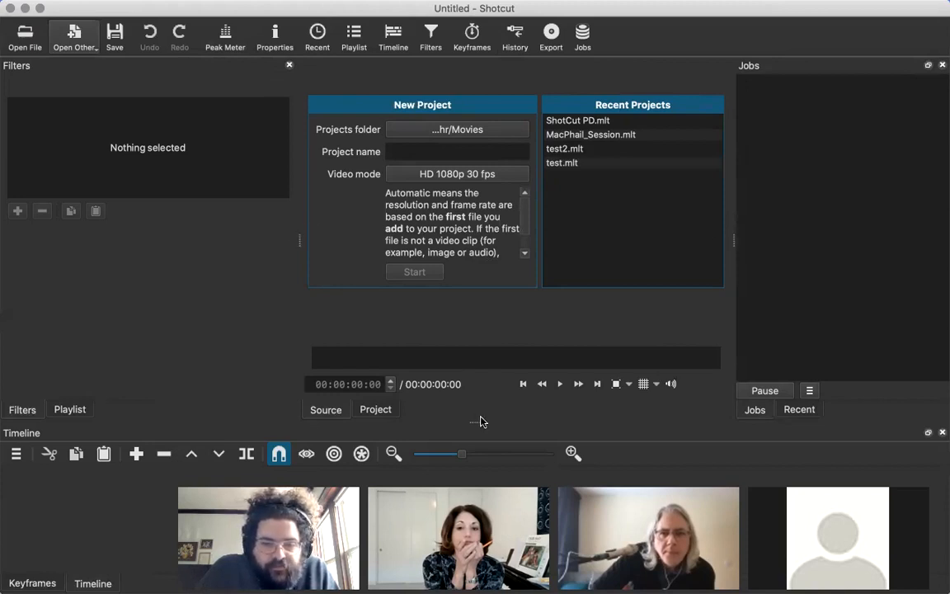
left_click_drag(477, 418, 473, 330)
left_click_drag(471, 375, 469, 409)
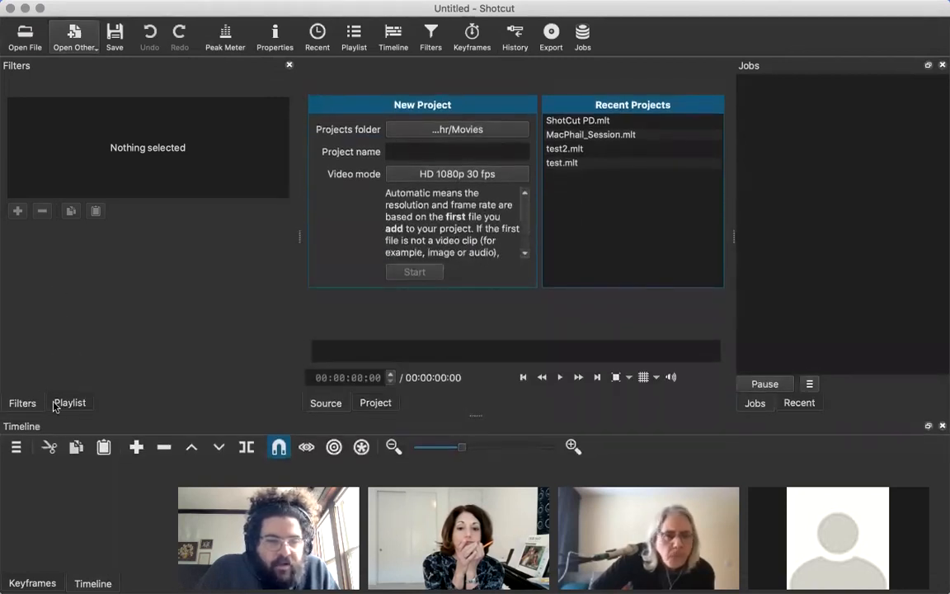
Look through the Playlist, Filters and Jobs panels, finishing with the Recent files list showing in place of Jobs.
left_click(68, 405)
left_click(30, 404)
left_click(69, 404)
left_click(22, 404)
left_click(789, 402)
left_click(756, 402)
left_click(800, 404)
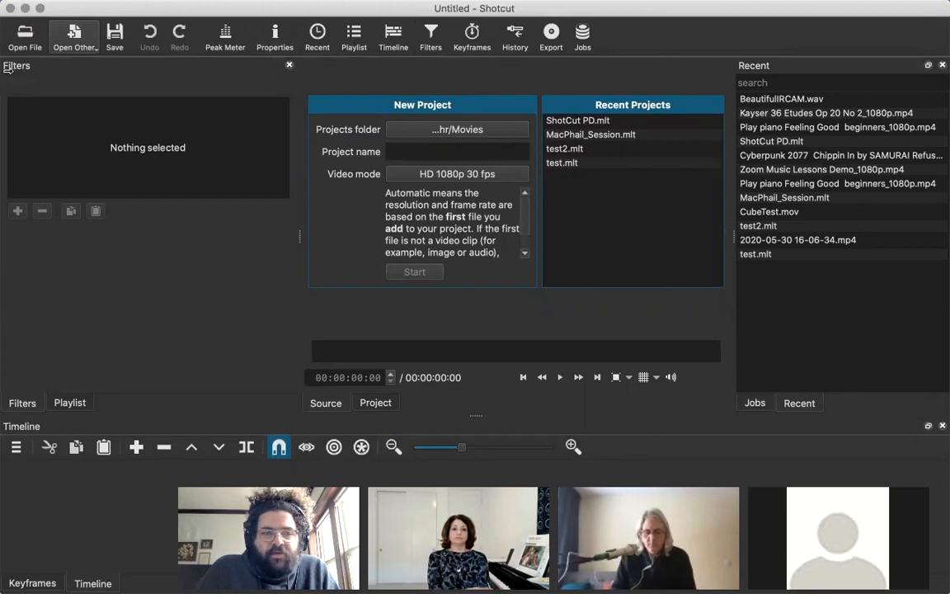
Close the Filters panel and reopen it.
left_click(288, 65)
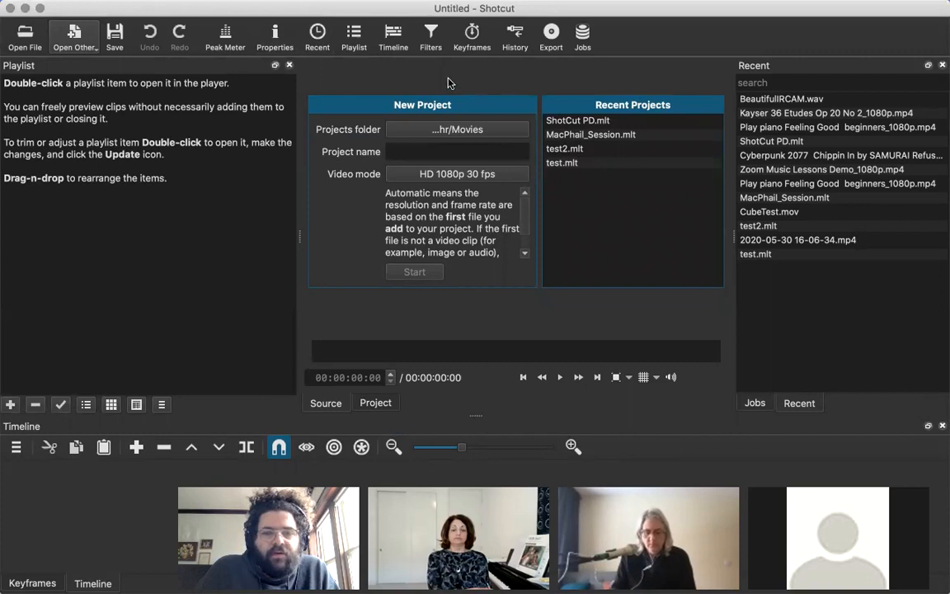
left_click(436, 35)
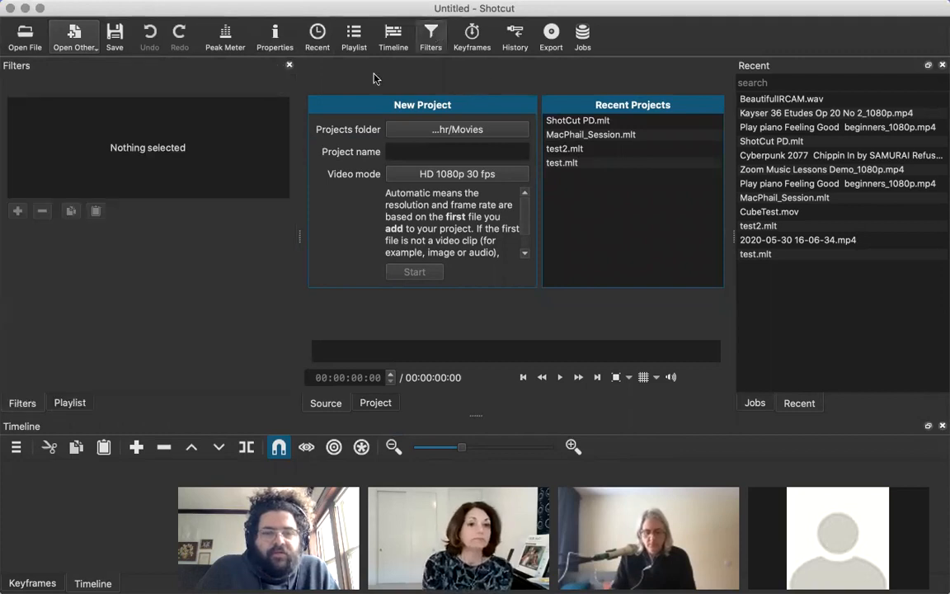
Try undocking and rearranging the Filters panel, and dock it again as a tab together with Playlist.
left_click_drag(30, 404, 104, 278)
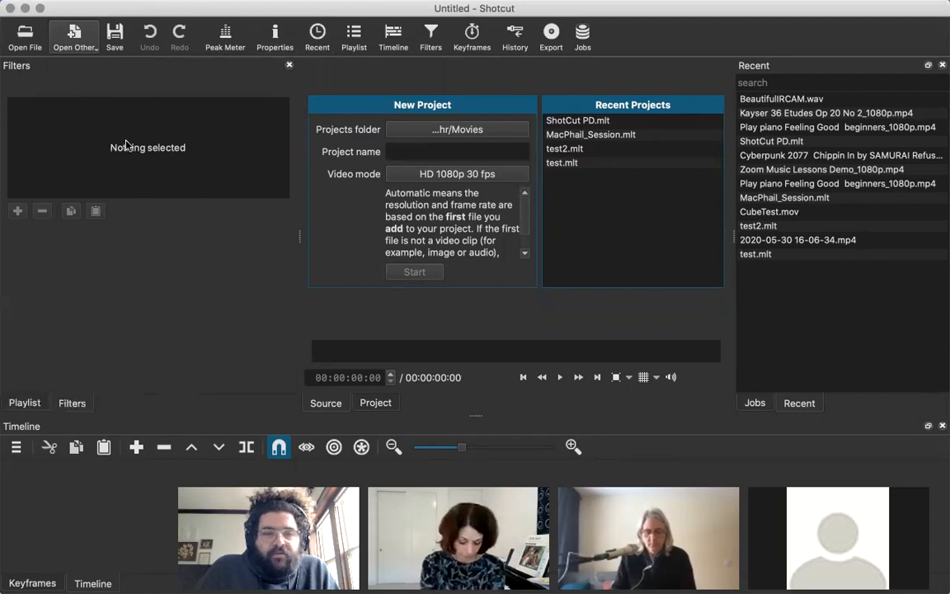
double_click(124, 66)
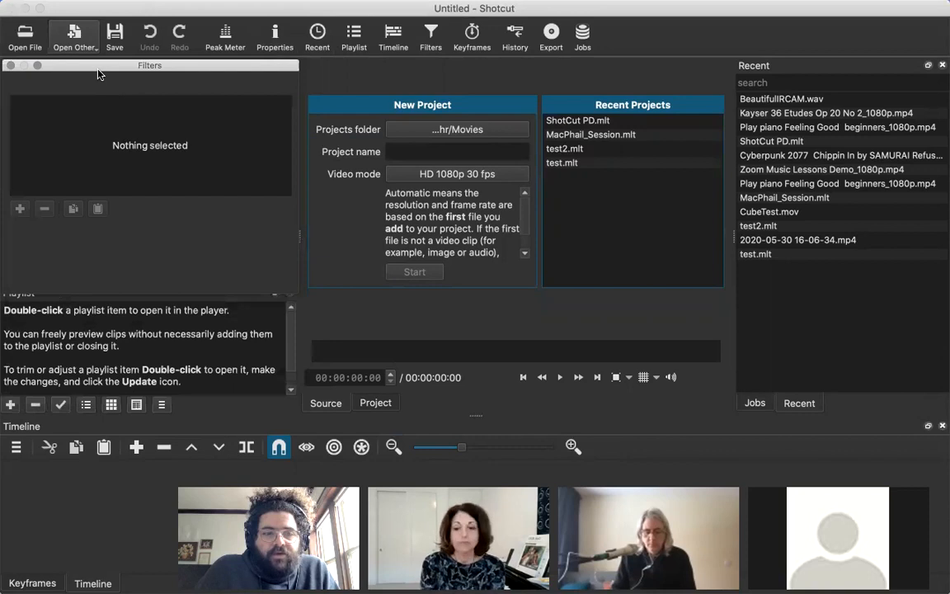
double_click(92, 59)
left_click_drag(133, 89, 104, 255)
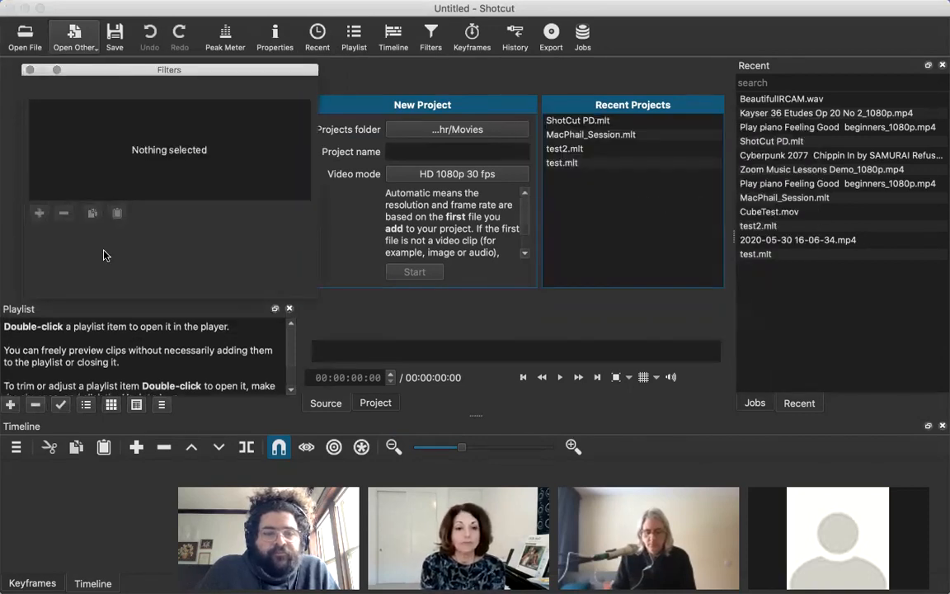
double_click(122, 70)
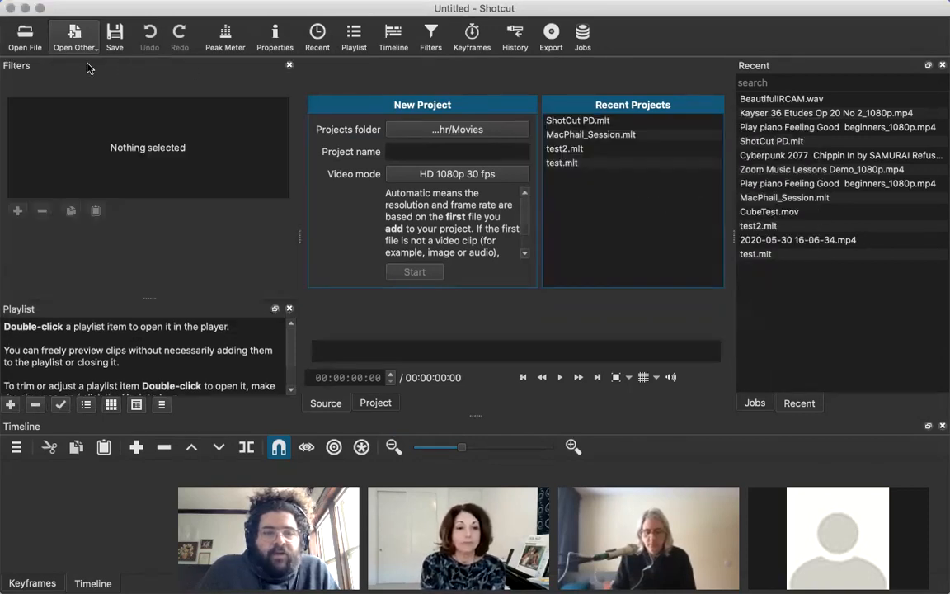
left_click_drag(178, 68, 97, 154)
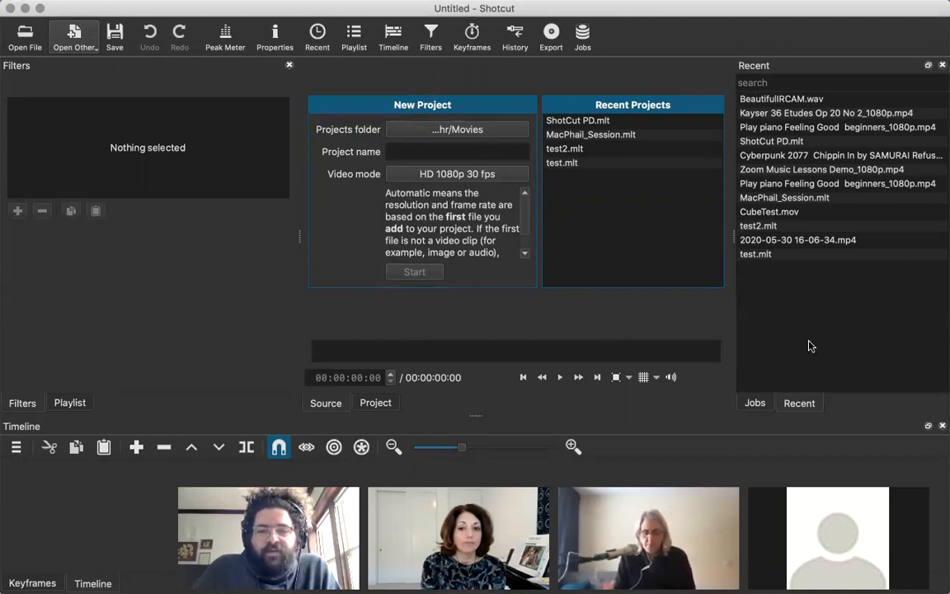
Name the new project Shotcut_MacPhail, keeping Movies as its projects folder.
mouse_move(732, 234)
left_mouse_down()
mouse_move(794, 235)
mouse_move(727, 234)
left_mouse_up()
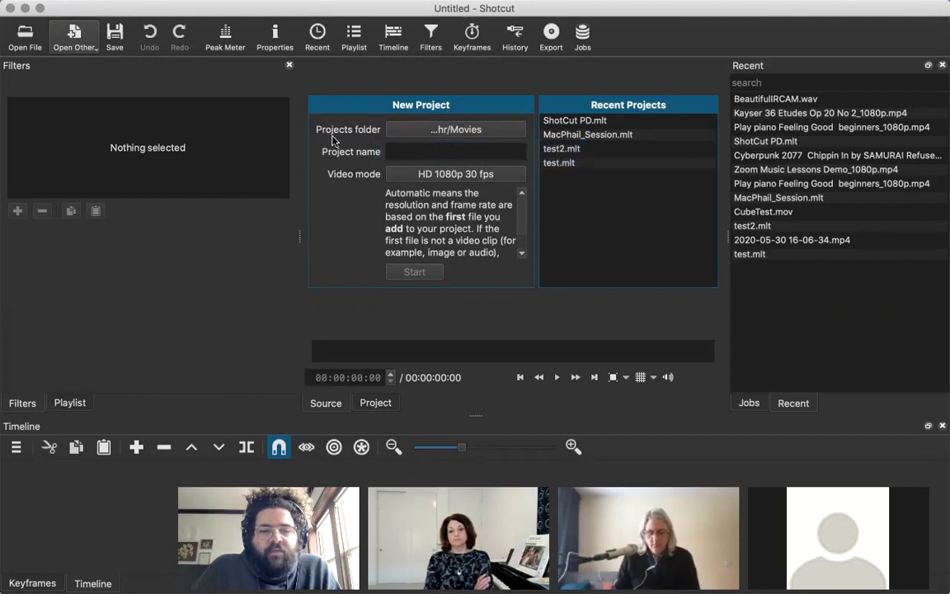
left_click(439, 132)
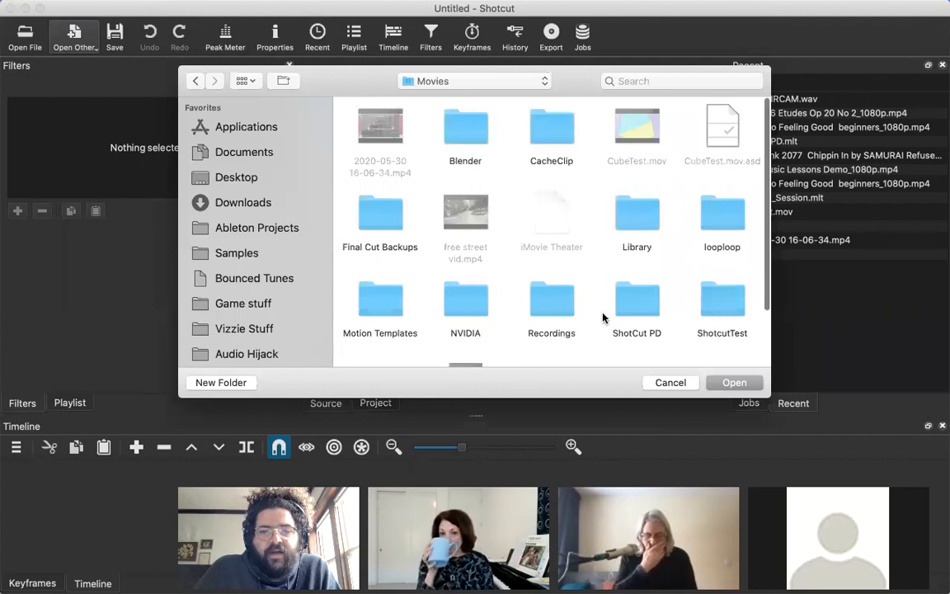
left_click(664, 383)
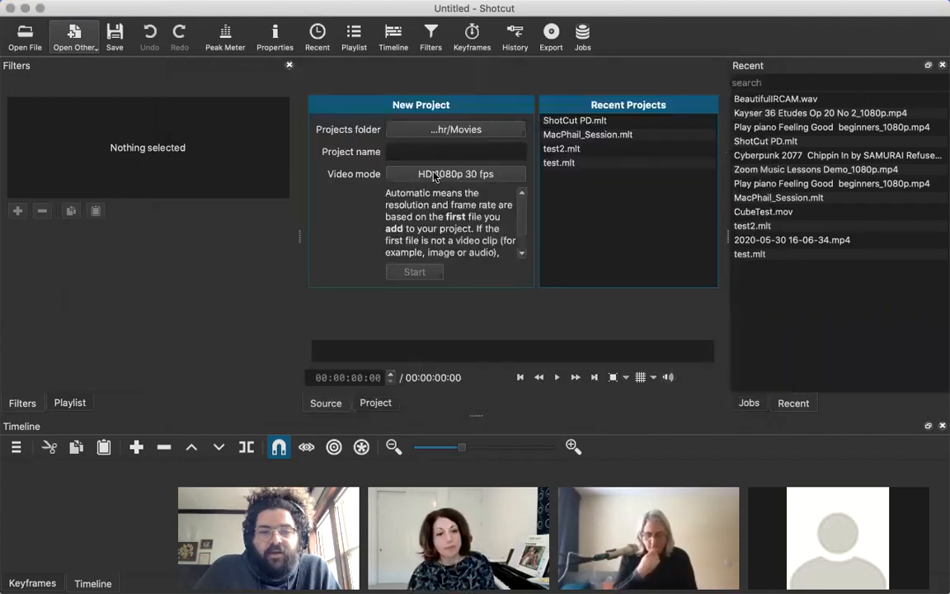
left_click(438, 151)
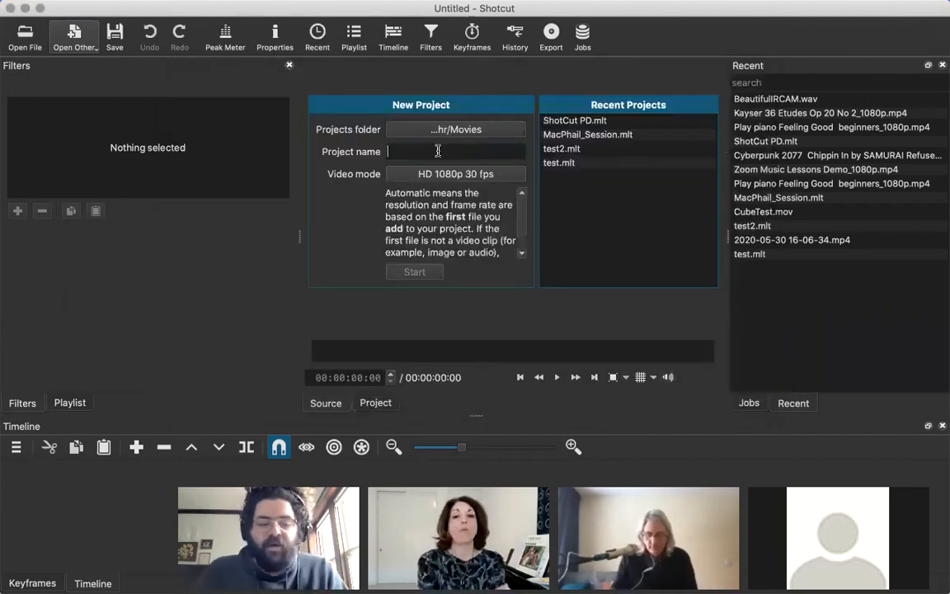
type("Shotcut_MacPhail")
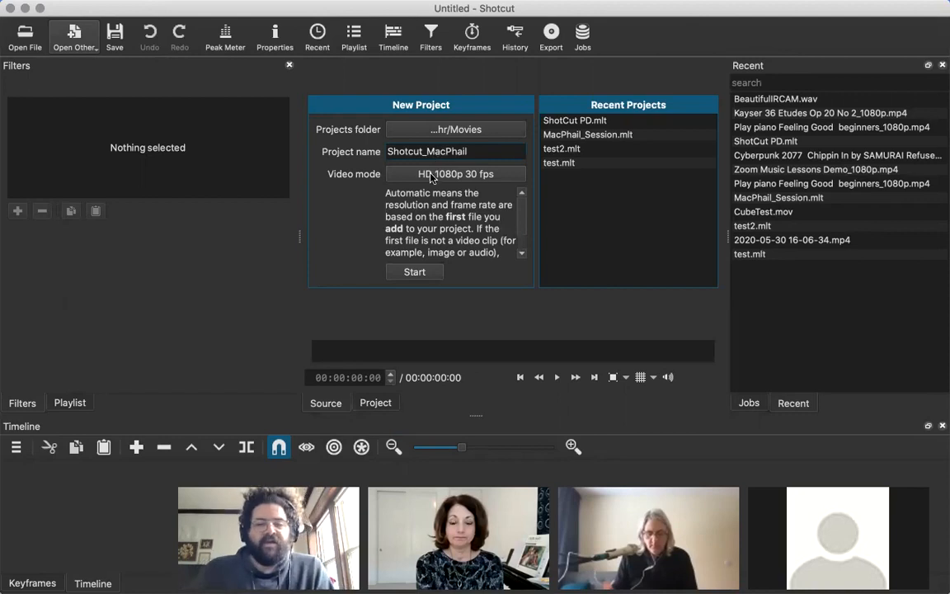
Set the new project's video mode to Automatic and review the other available modes.
left_click(430, 175)
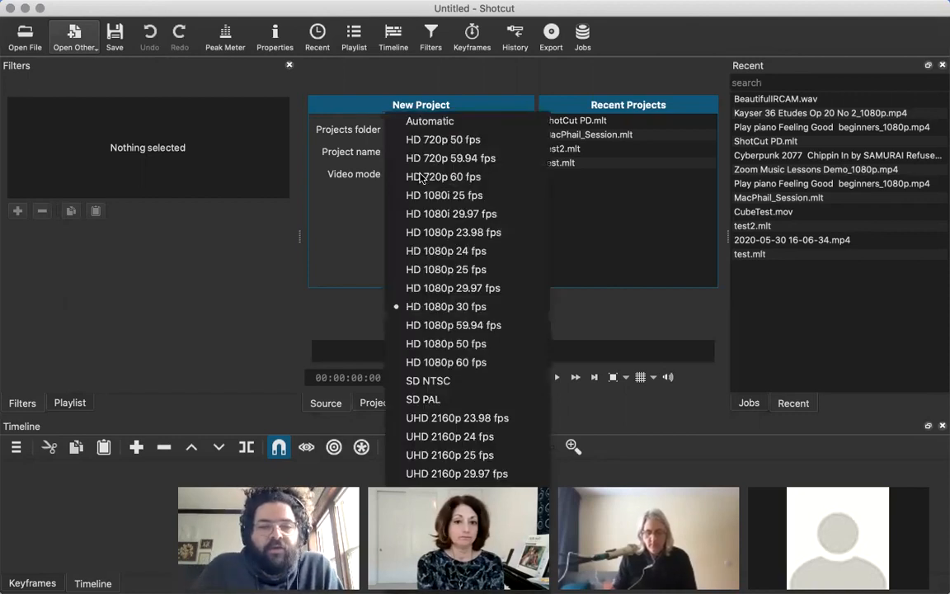
left_click(454, 120)
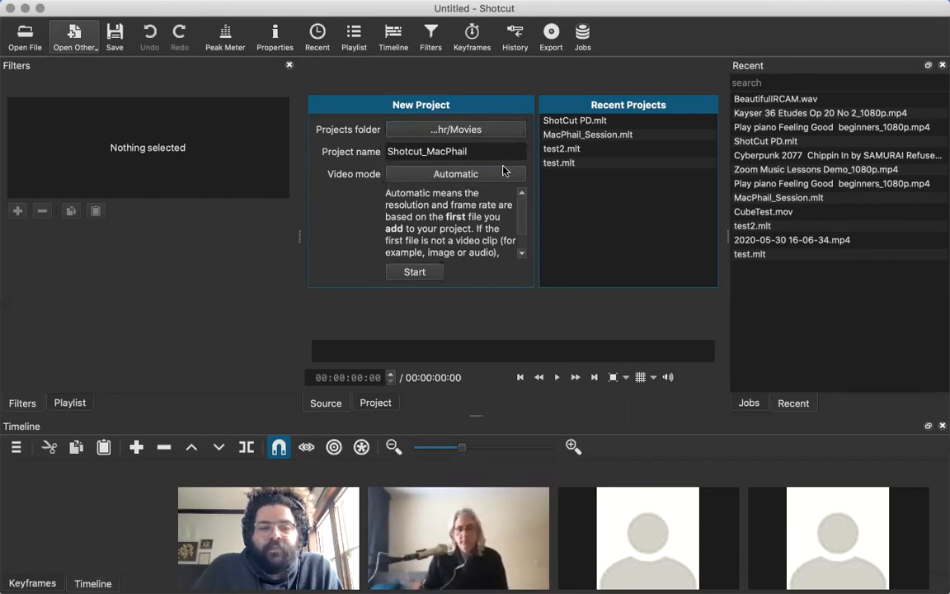
left_click(439, 173)
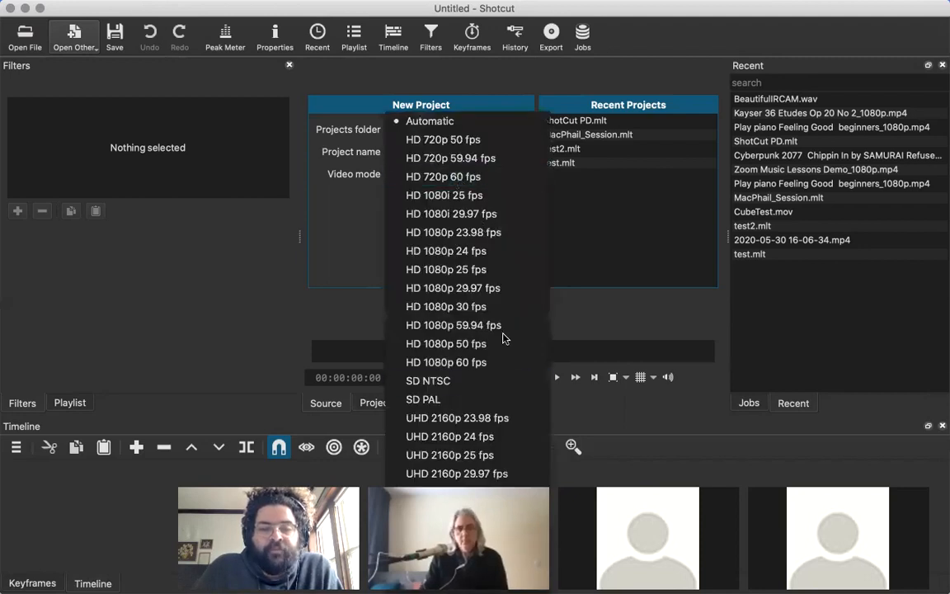
left_click(475, 121)
Set the new project's video mode to HD 1080p 30 fps.
left_click(443, 174)
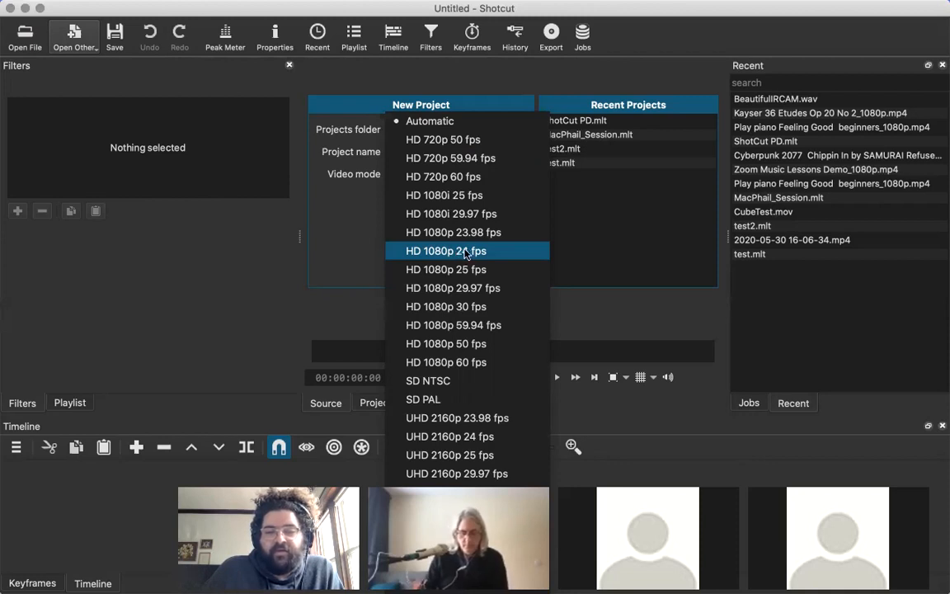
left_click(471, 308)
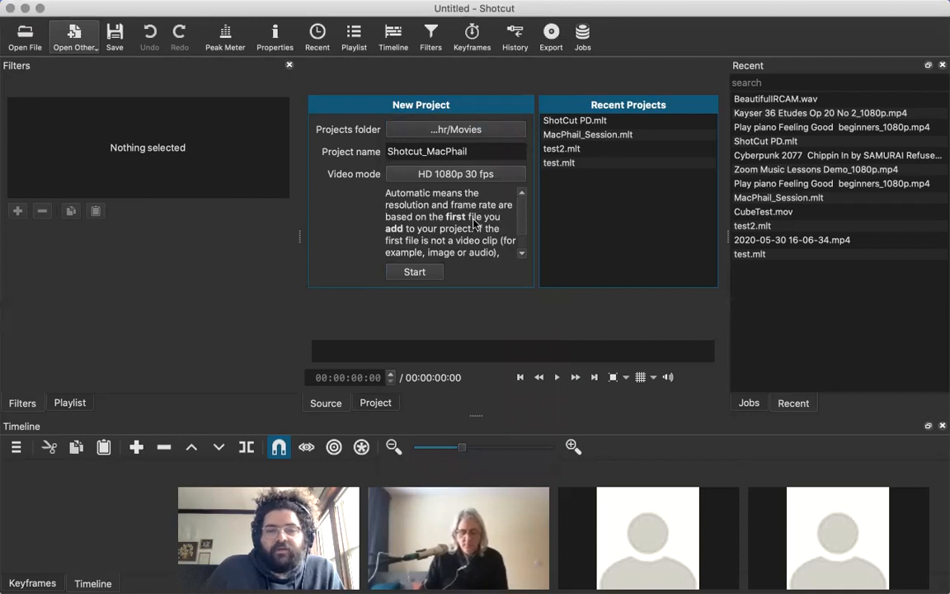
key("super+Tab")
key("super+Tab")
key("super+Tab")
key("super+Tab")
key("super+Tab")
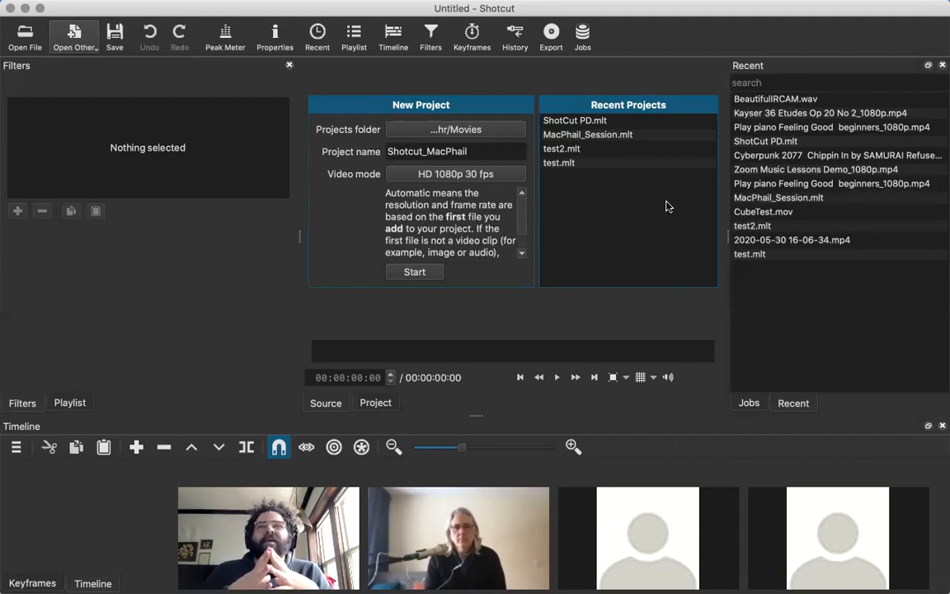
Start the Shotcut_MacPhail project and widen the Recent files list.
mouse_move(657, 6)
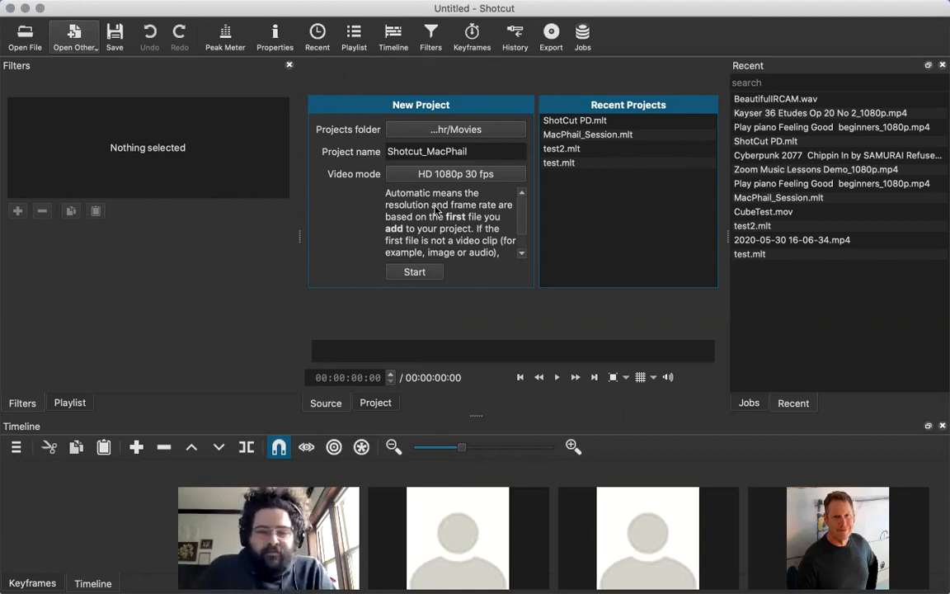
left_click(414, 271)
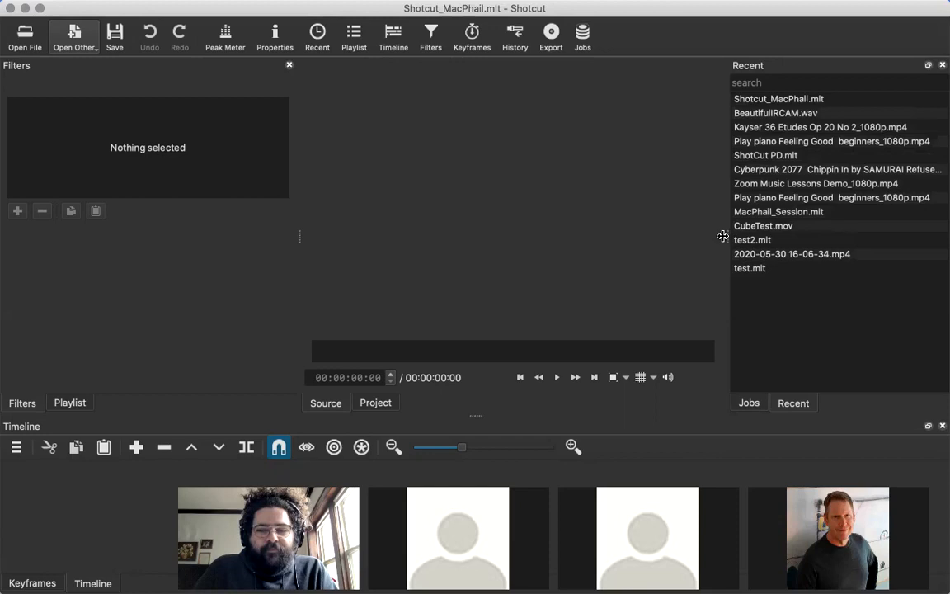
left_click_drag(722, 236, 680, 240)
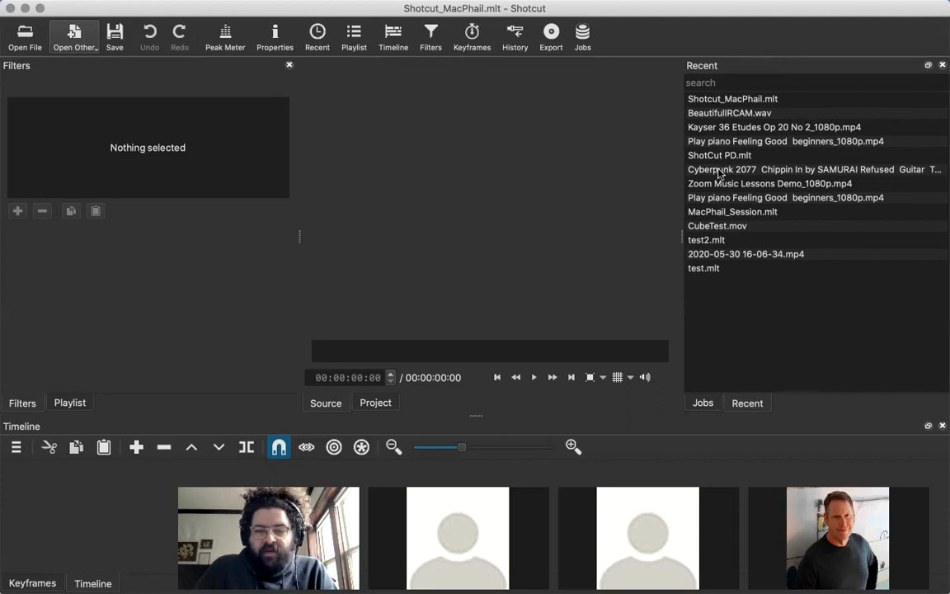
left_click_drag(680, 240, 700, 248)
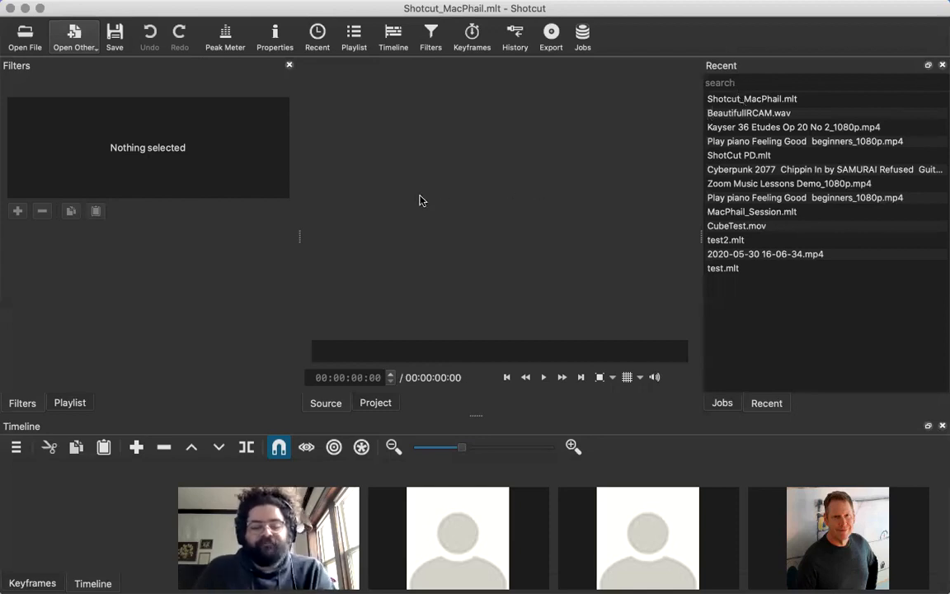
Switch to the sticky note and read on through the session outline to the how to import item.
key("super+Tab")
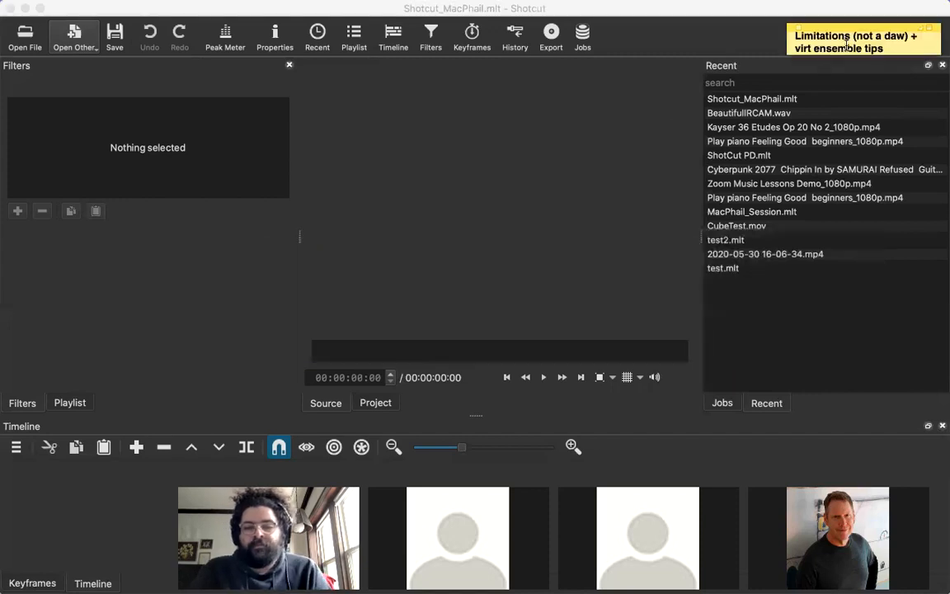
scroll(847, 46, "down", 3)
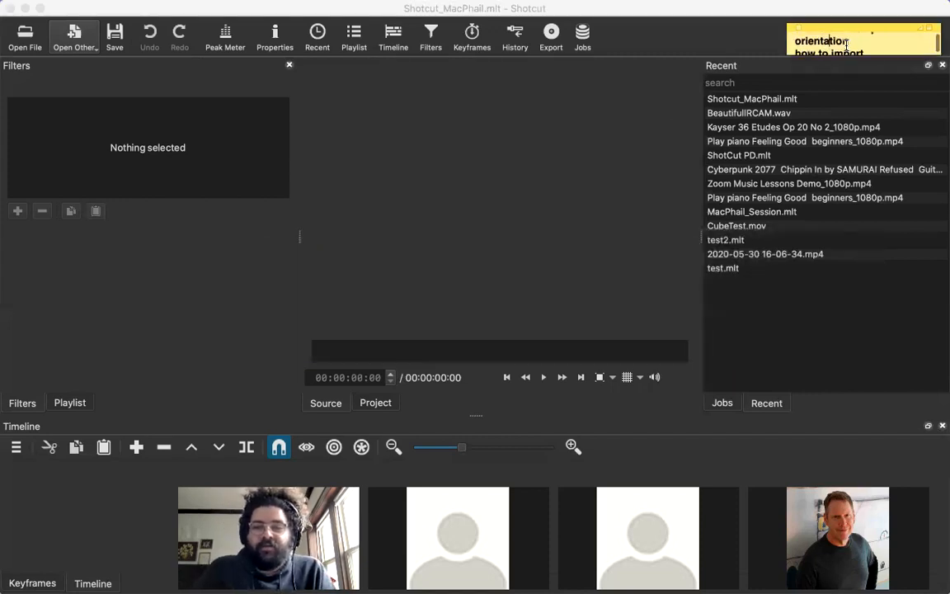
scroll(846, 45, "down", 1)
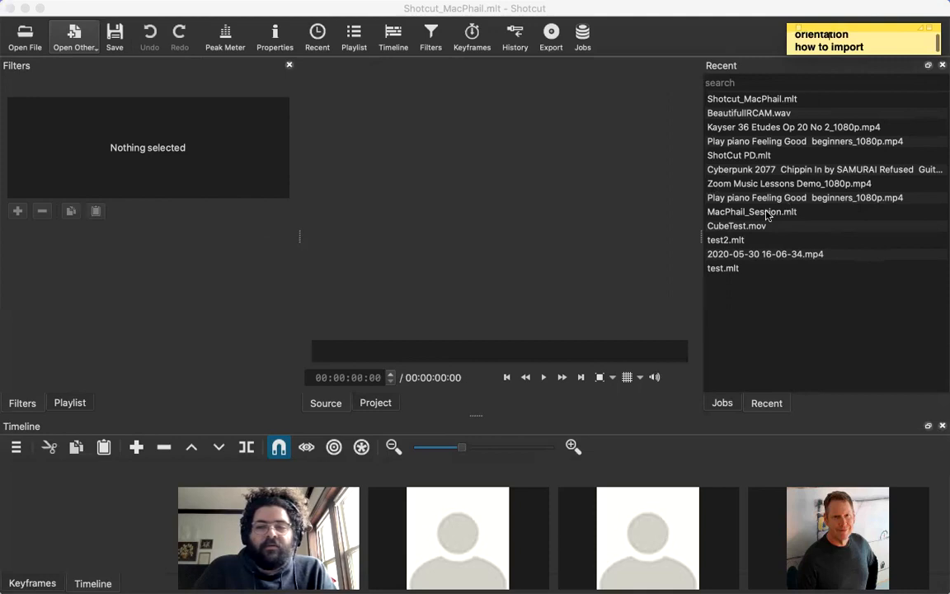
Return to Shotcut and browse for media files to open in the Shotcut folder inside Lessons on the Desktop.
left_click(93, 15)
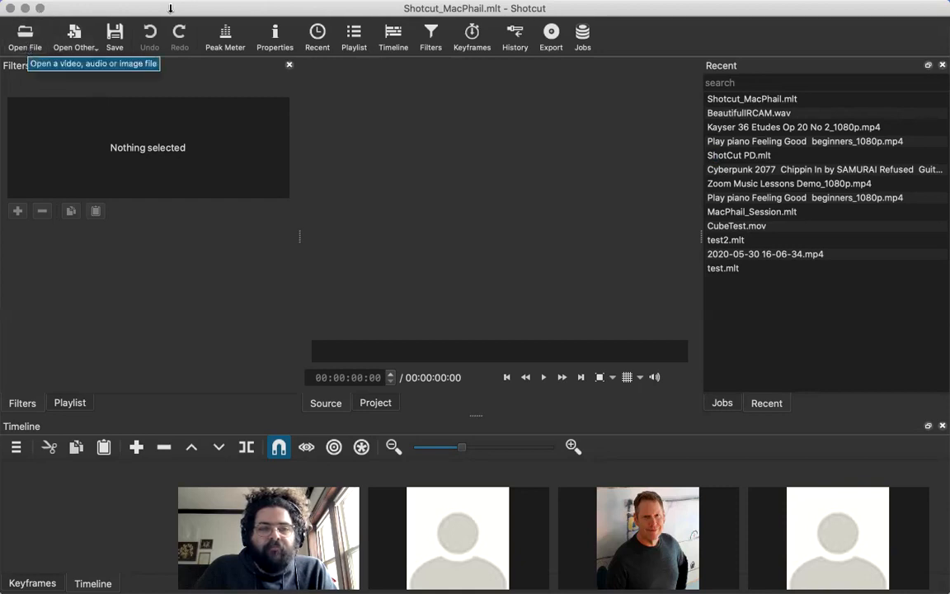
left_click(104, 8)
left_click(109, 10)
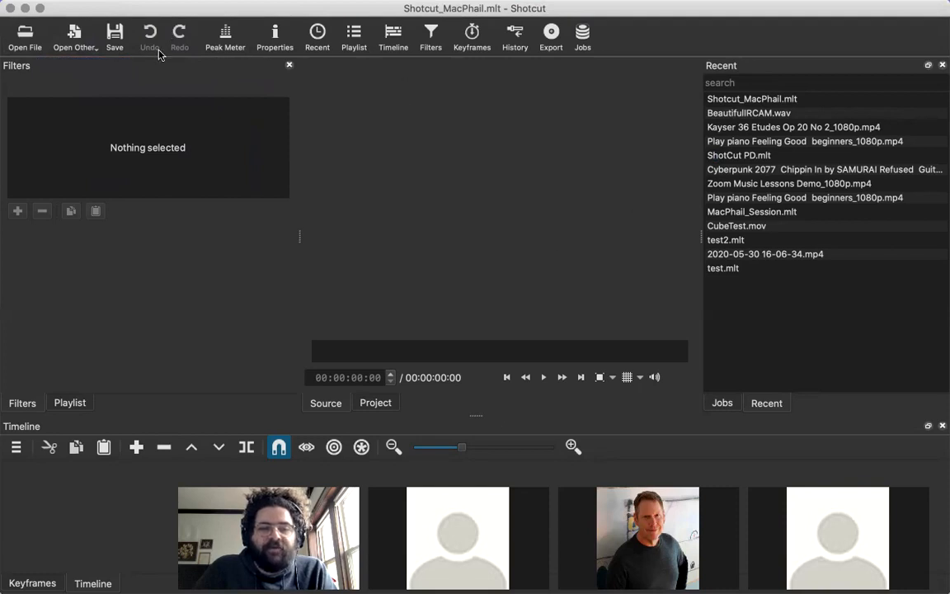
left_click(25, 37)
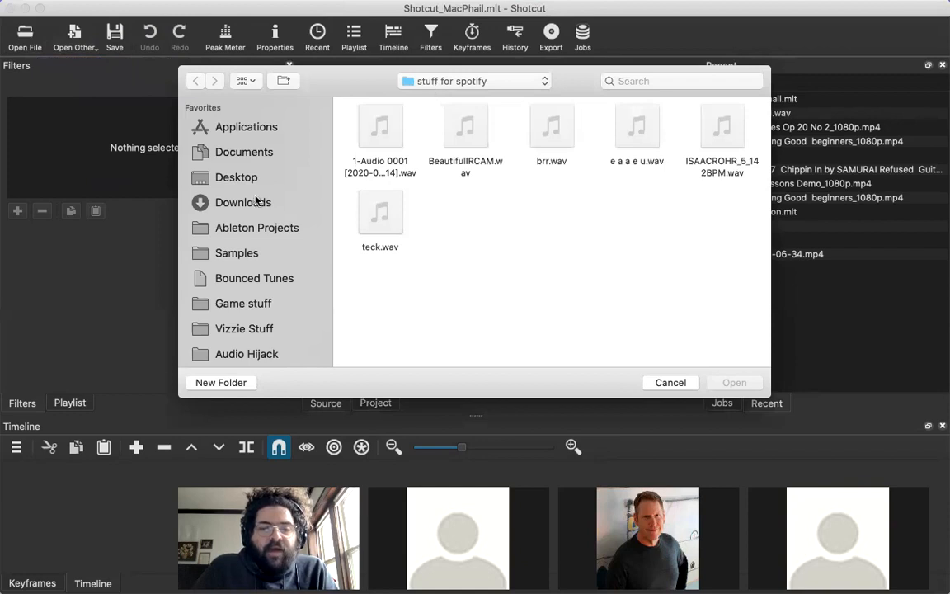
scroll(252, 202, "down", 5)
scroll(252, 202, "up", 5)
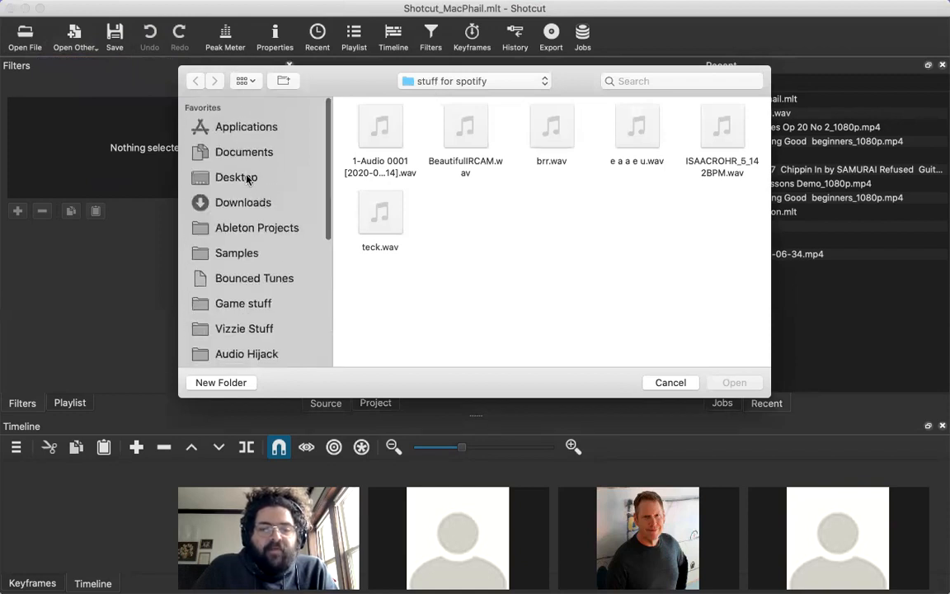
left_click(247, 180)
scroll(529, 238, "down", 2)
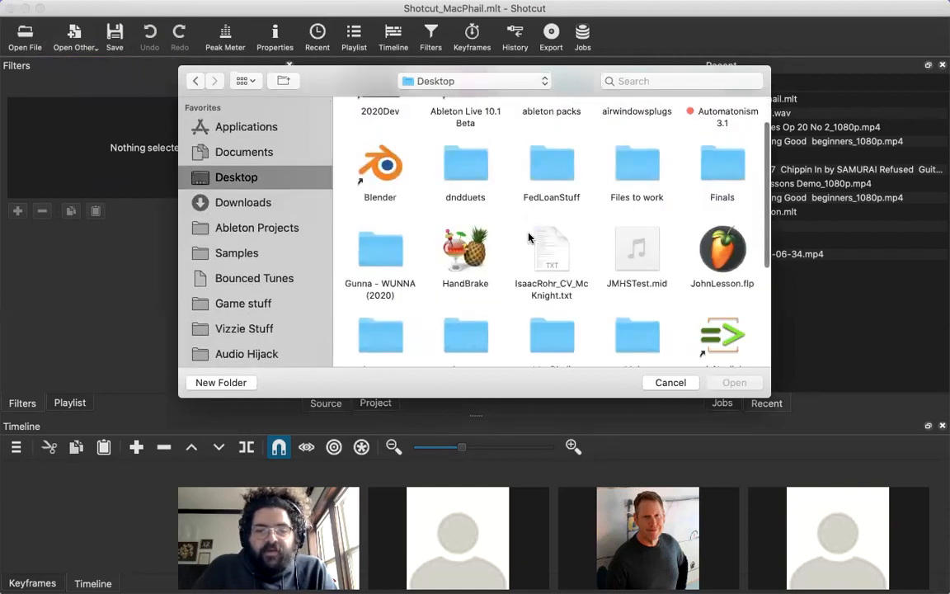
scroll(529, 238, "down", 4)
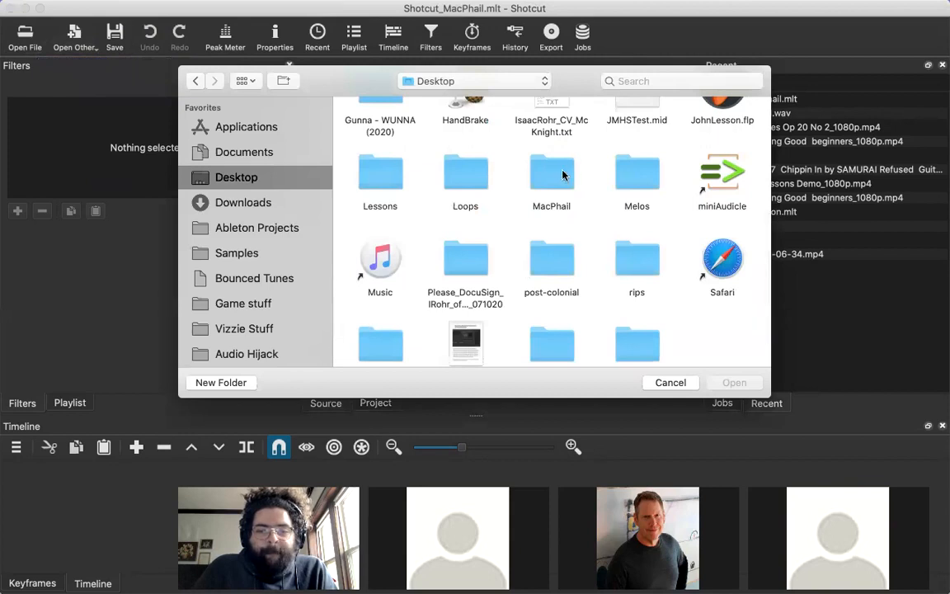
double_click(380, 175)
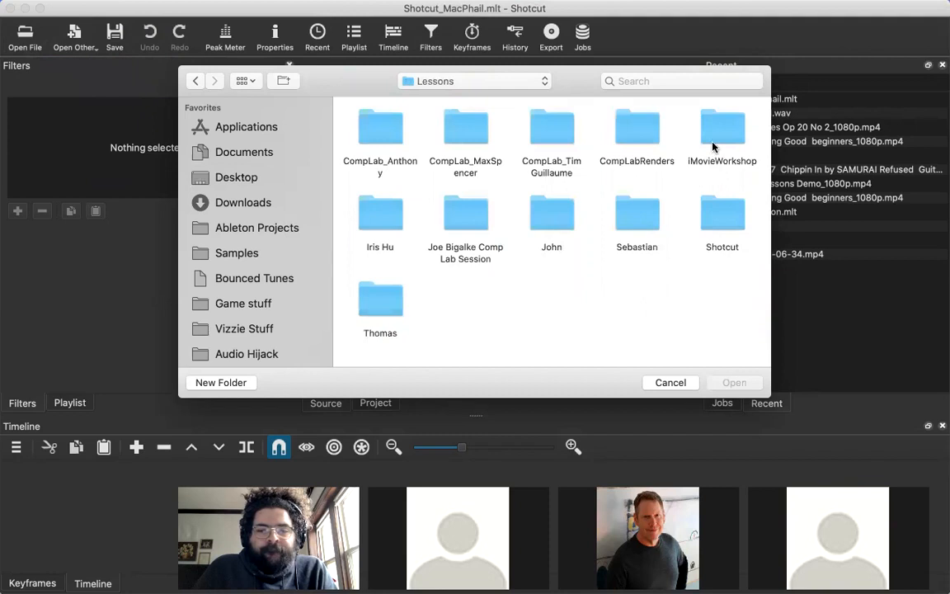
double_click(711, 235)
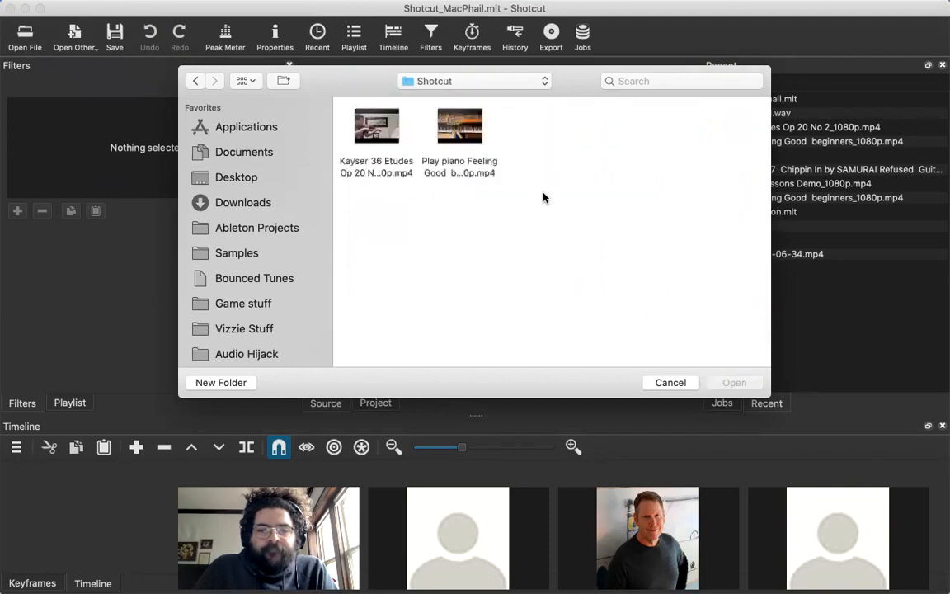
Import Kayser 36 Etudes Op 20 No 2_1080p.mp4 and Play piano Feeling Good beginners_1080p.mp4 together, and pause the playback.
key("super+a")
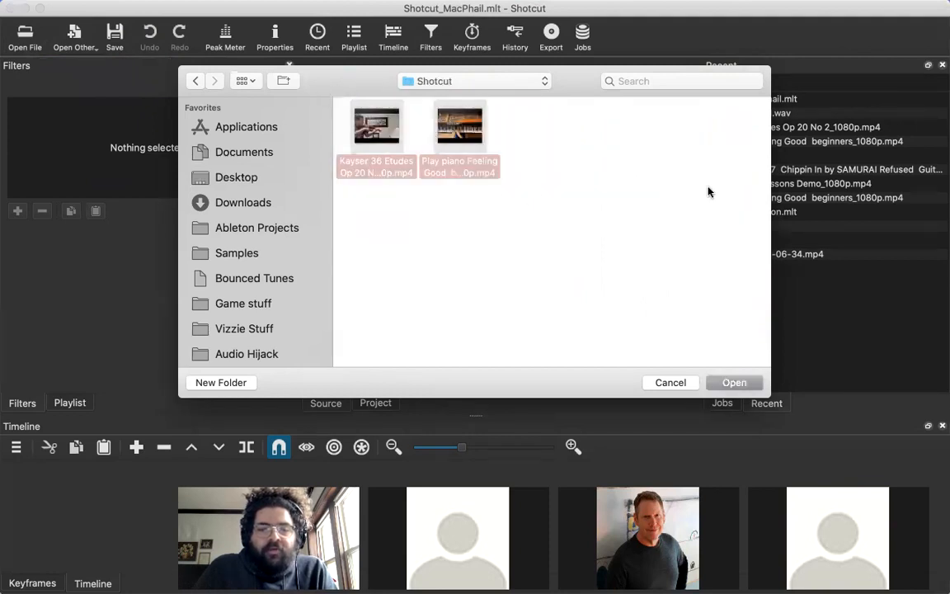
left_click(680, 195)
left_click_drag(628, 216, 368, 112)
left_click_drag(581, 215, 357, 109)
left_click(546, 171)
left_click(477, 167)
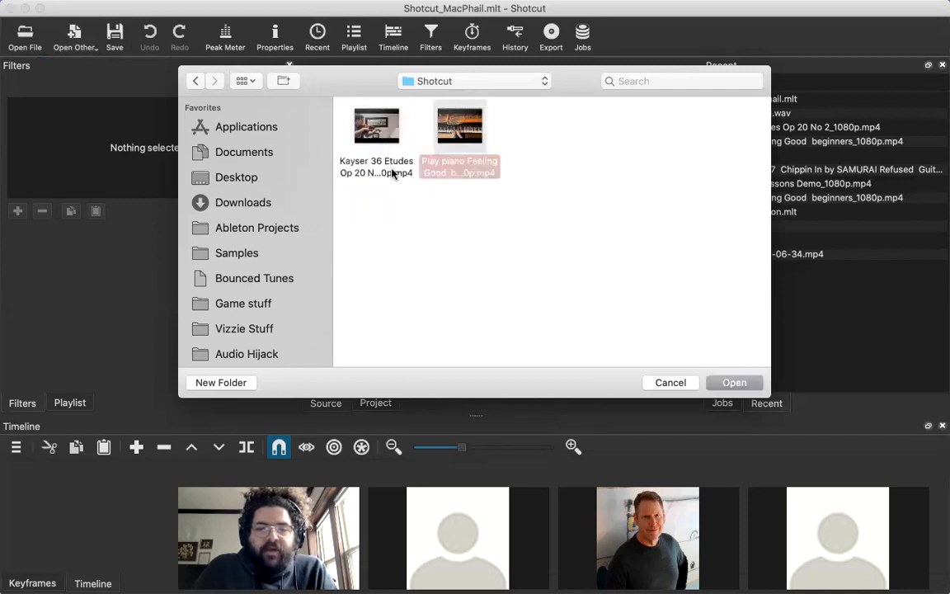
left_click(394, 173, "super")
left_click(503, 216)
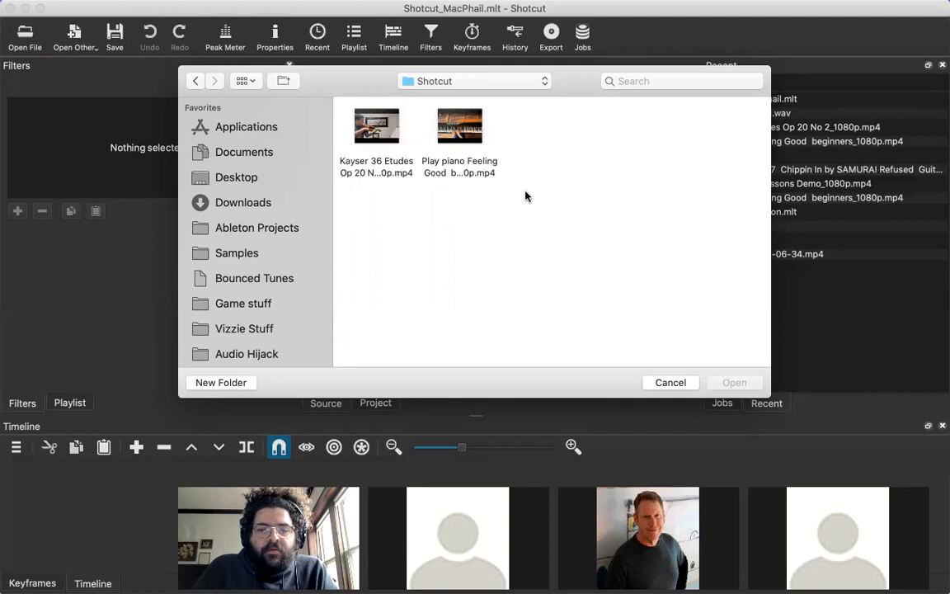
left_click_drag(540, 250, 338, 102)
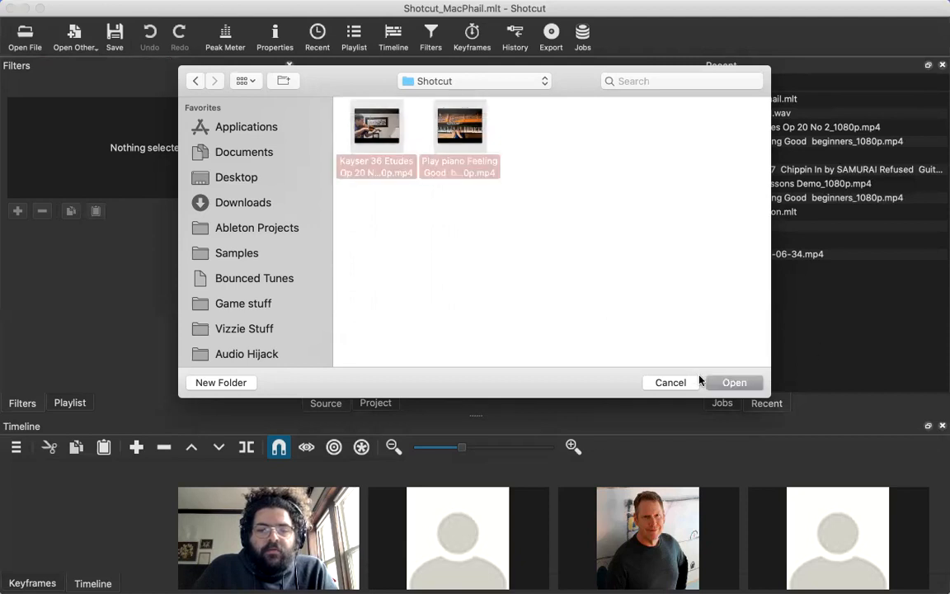
left_click(743, 383)
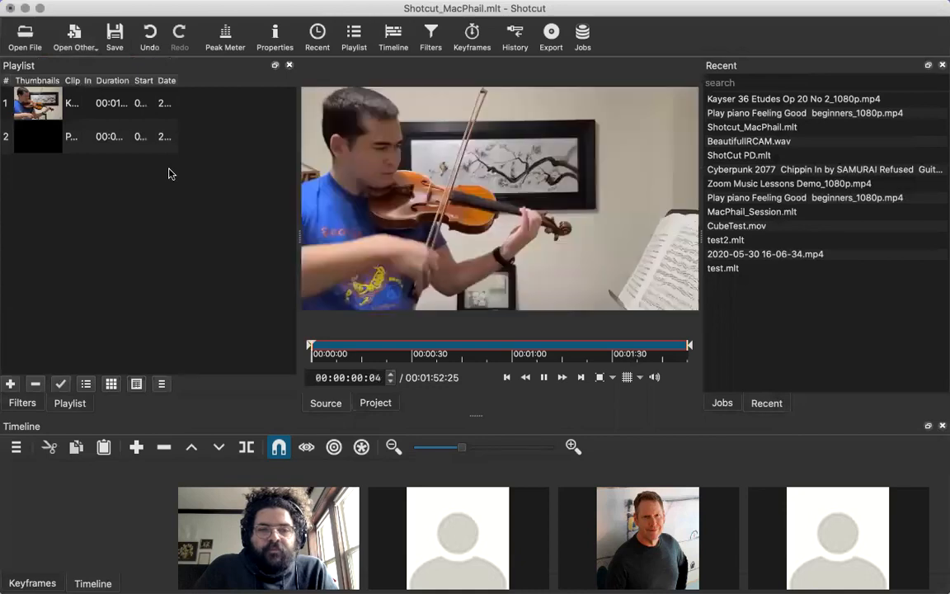
key("space")
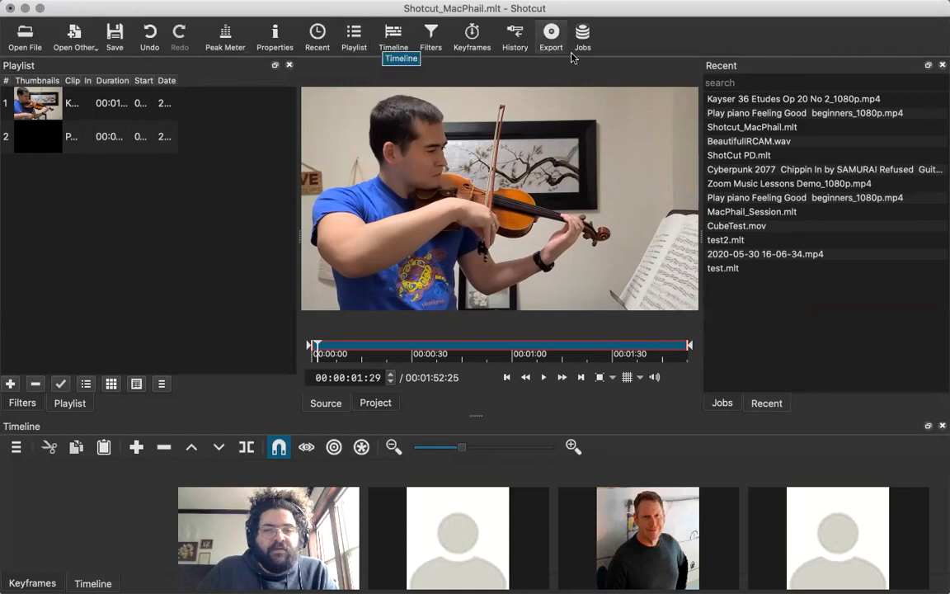
Demonstrate showing and hiding the audio peak meter several times, leaving it shown.
left_click(225, 34)
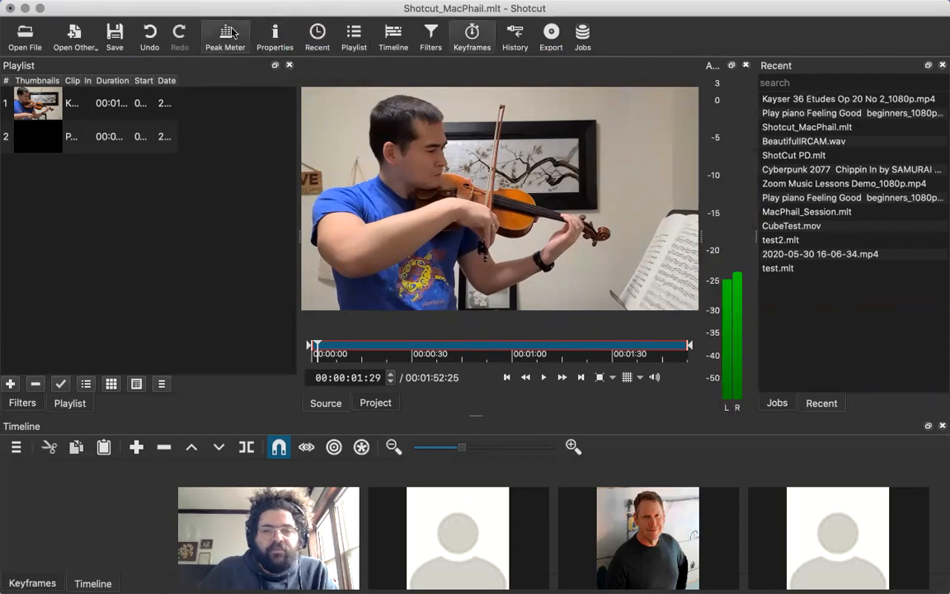
left_click(232, 33)
left_click(232, 33)
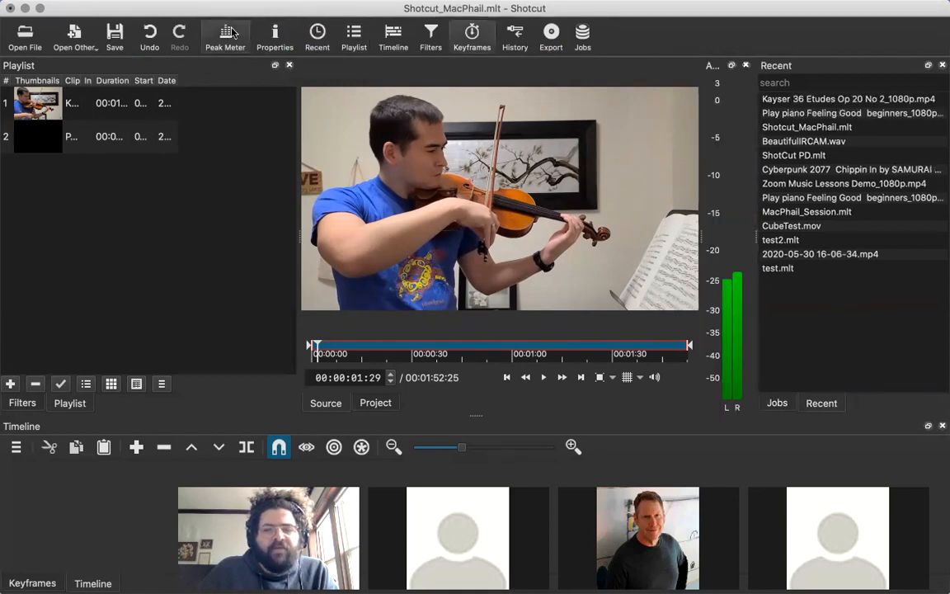
left_click(232, 33)
left_click(232, 33)
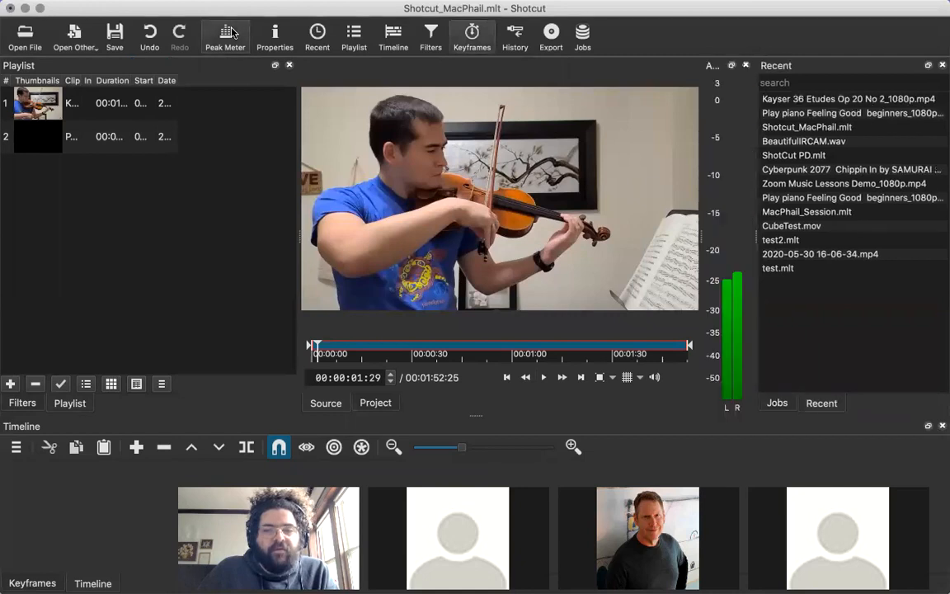
left_click(232, 33)
left_click(233, 33)
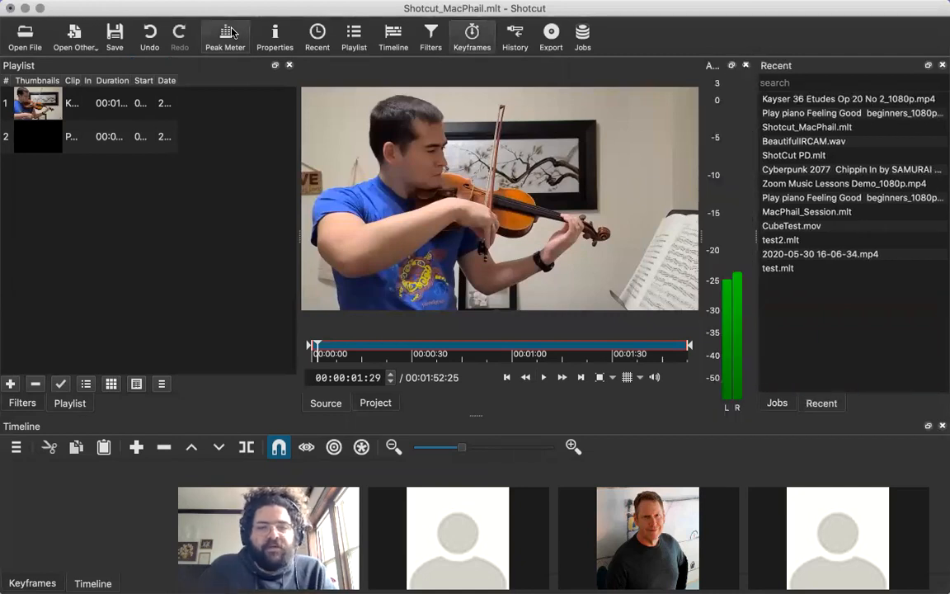
left_click(233, 33)
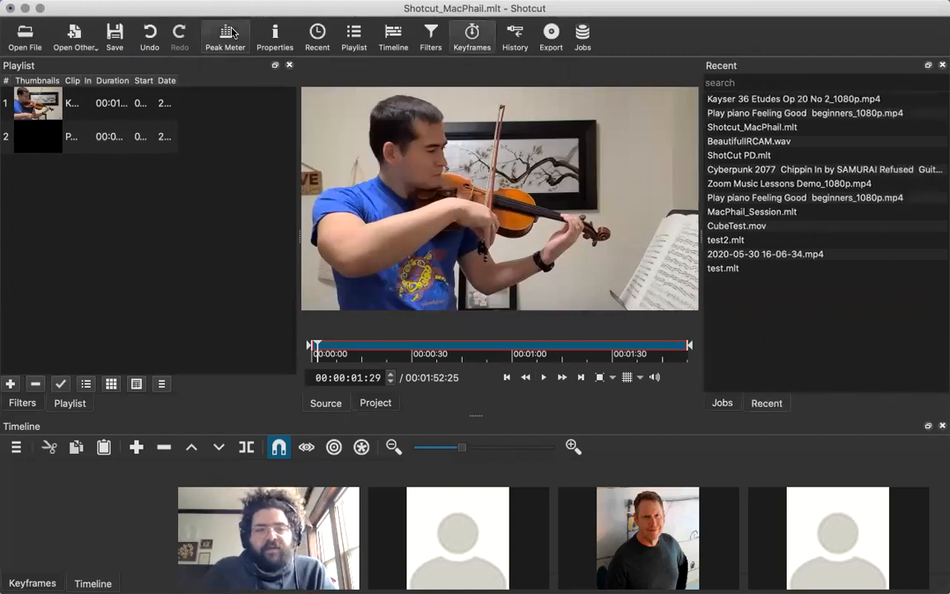
left_click(233, 33)
left_click(233, 33)
left_click(233, 33)
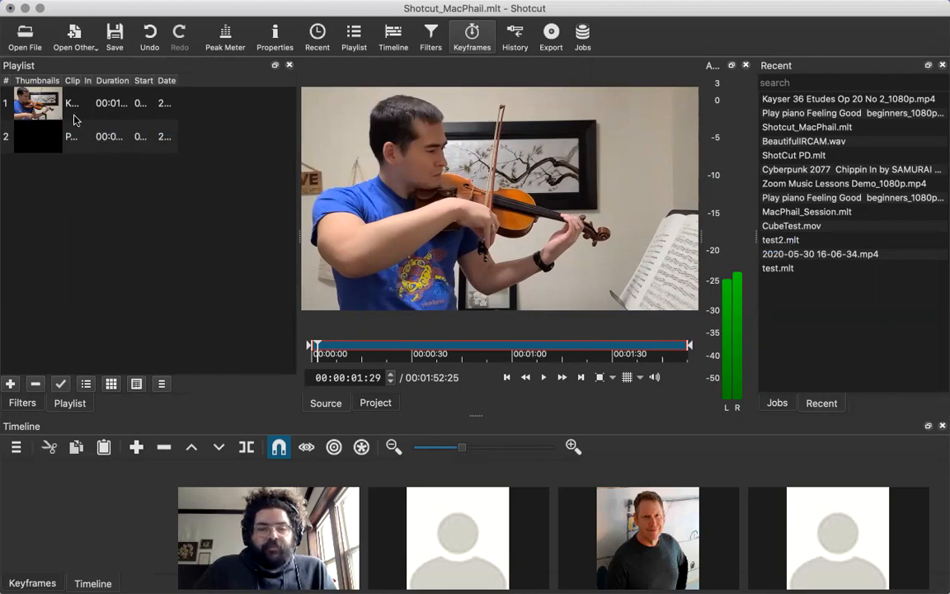
Preview the piano clip and the violin clip from the playlist in the player, and pause on the violin clip.
left_click(43, 123)
left_click(47, 112)
left_click(47, 129)
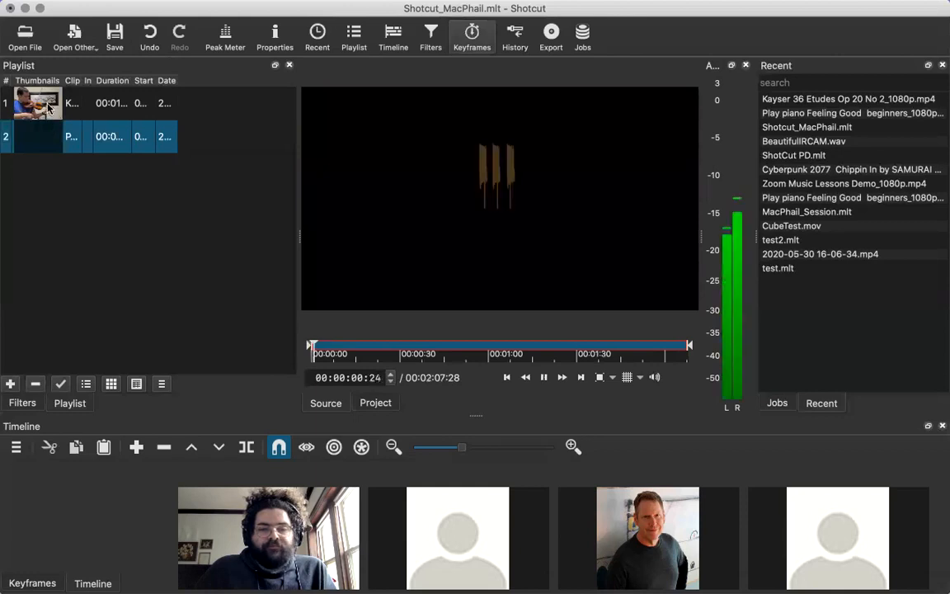
left_click(48, 107)
key("space")
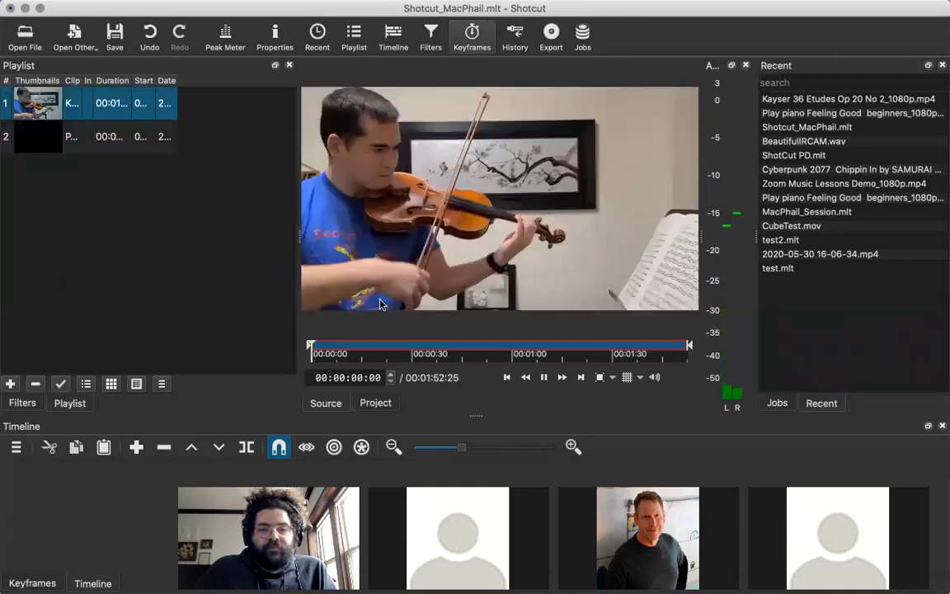
left_click(543, 377)
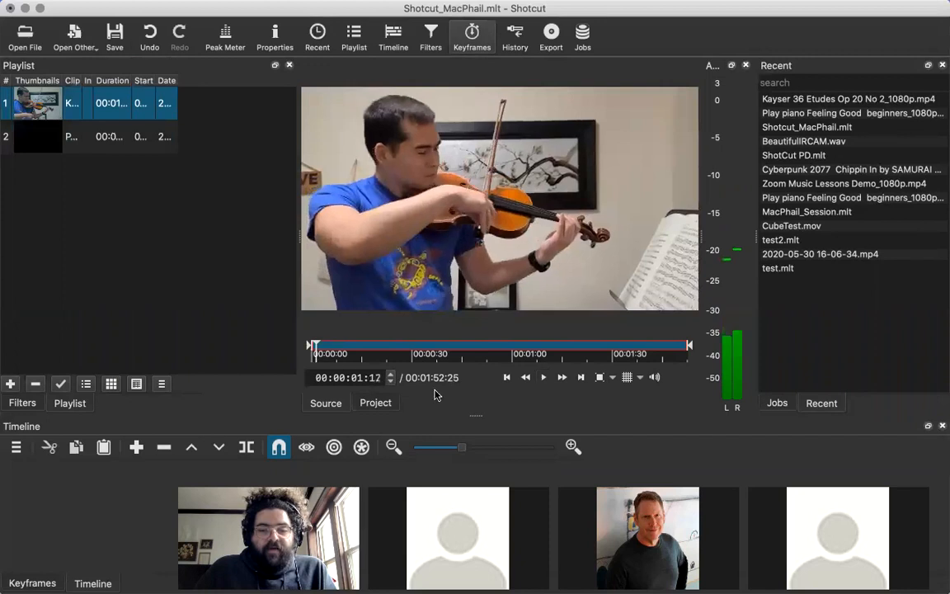
Check the player's grid and zoom options, and mute the player's audio.
left_click(640, 378)
left_click(613, 378)
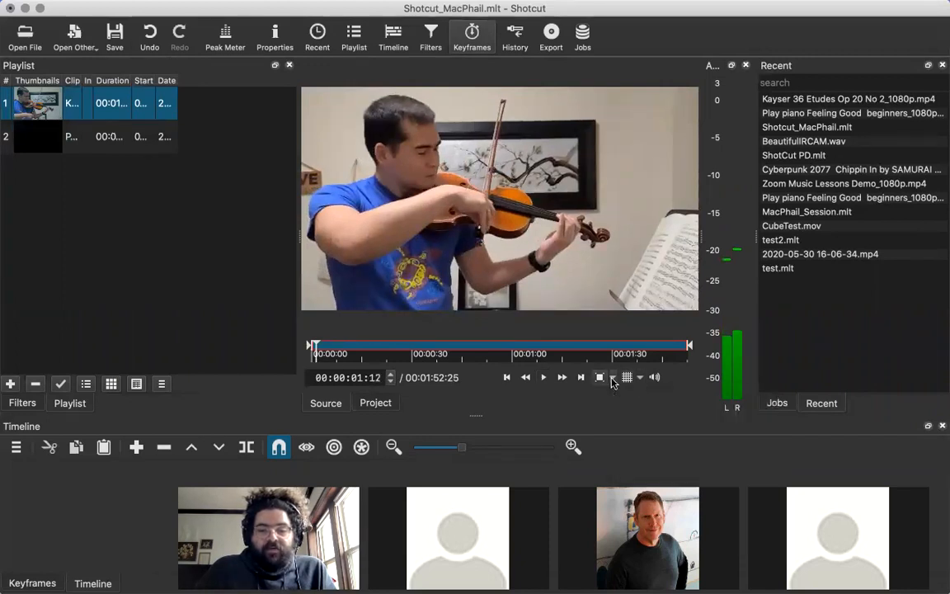
left_click(613, 377)
left_click(612, 382)
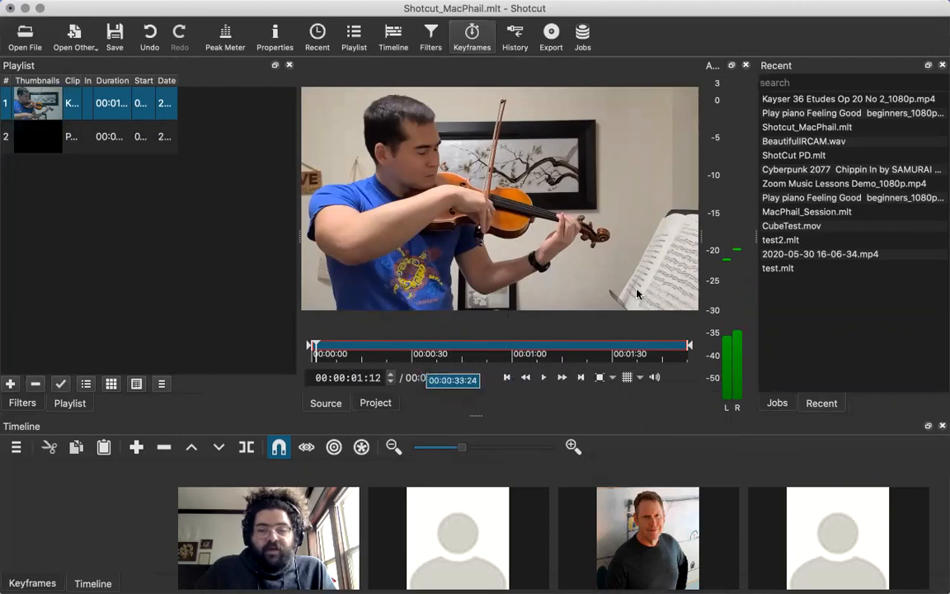
left_click(656, 377)
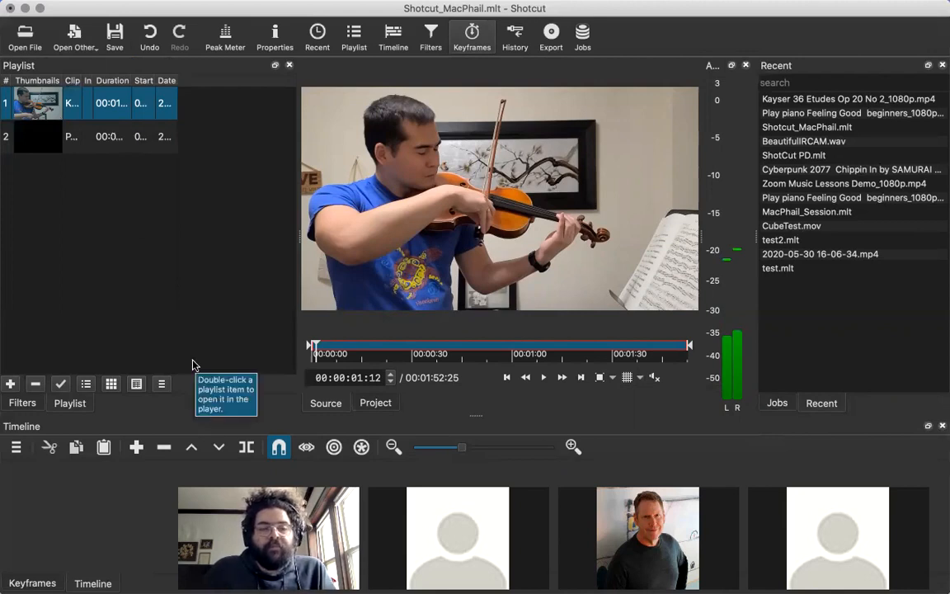
left_click(190, 238)
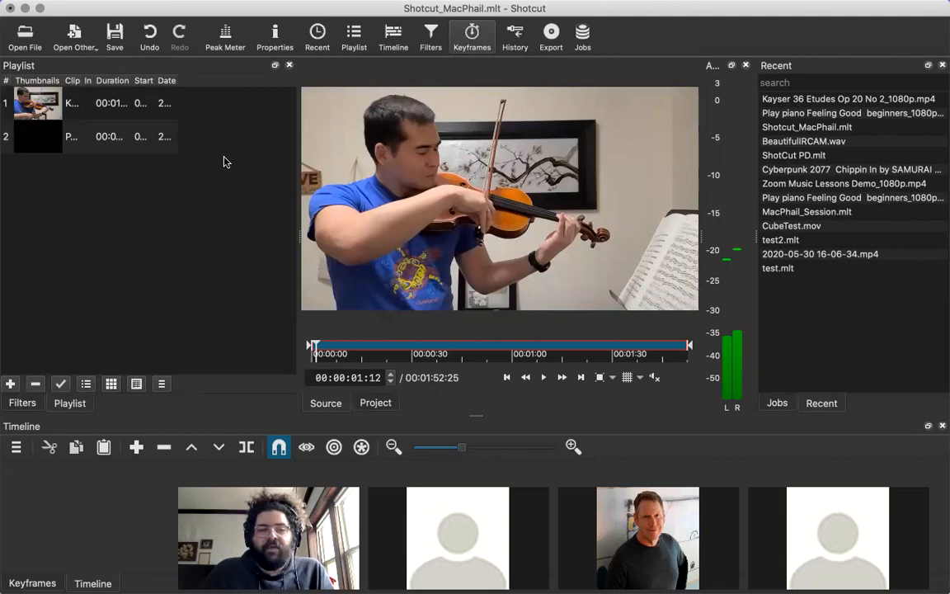
left_click(57, 99)
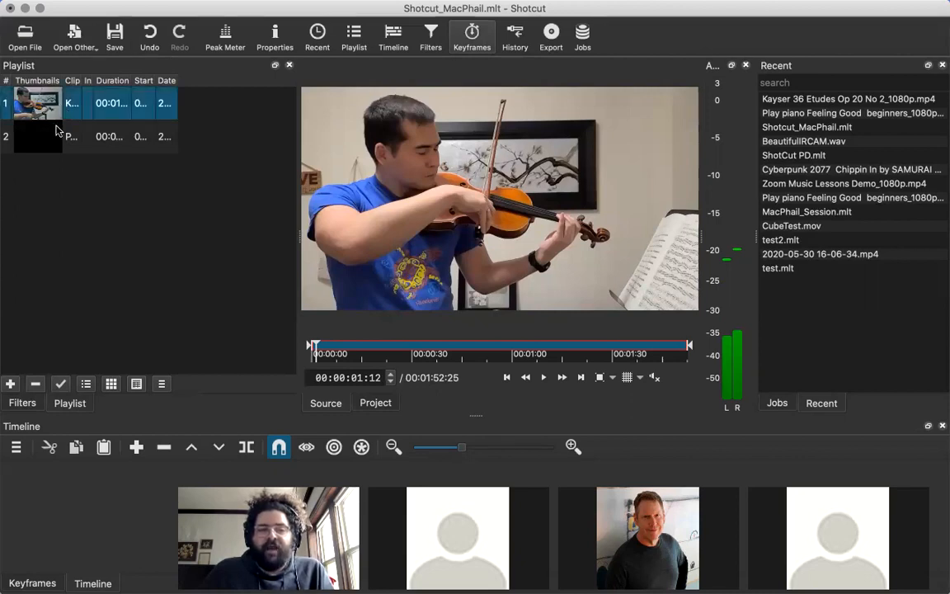
left_click(56, 130)
left_click(196, 111)
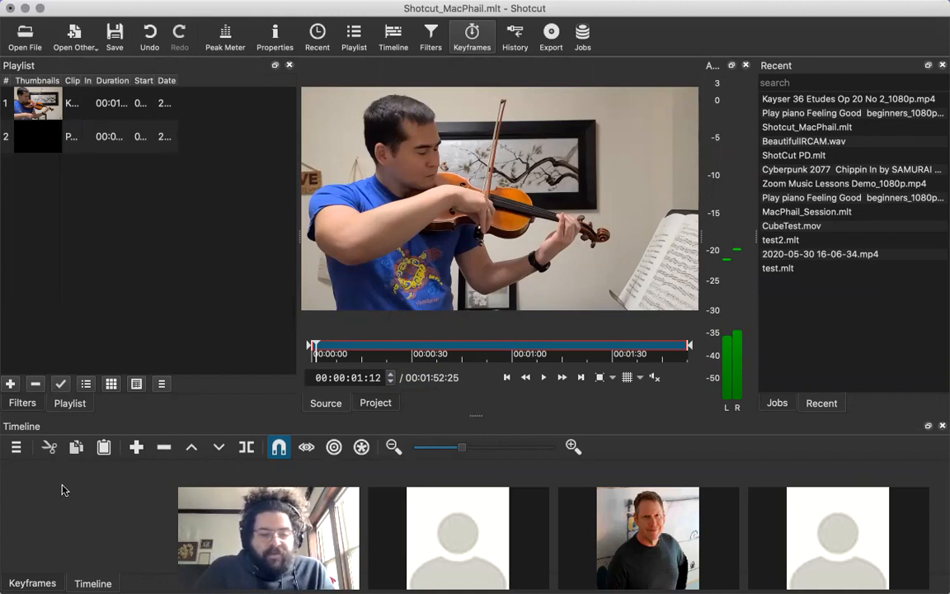
Rearrange the layout by slightly widening the Recent files list and making the timeline area much taller.
left_click_drag(479, 413, 479, 406)
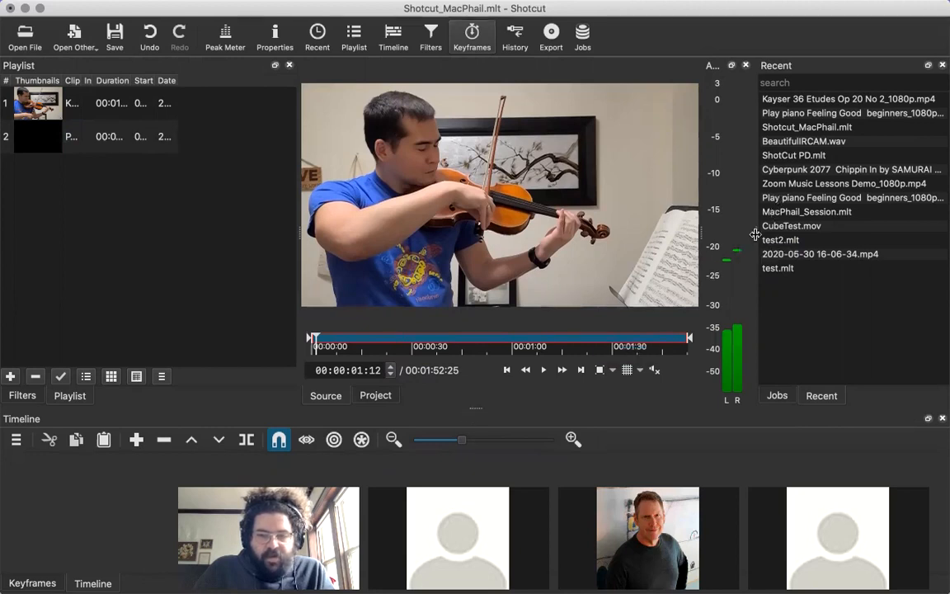
left_click_drag(755, 235, 693, 240)
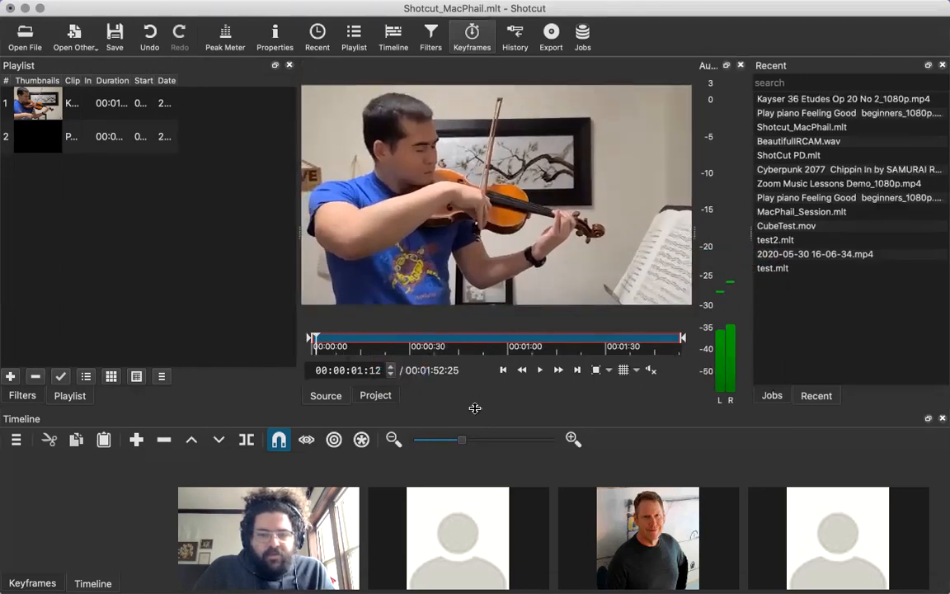
left_click_drag(475, 407, 525, 12)
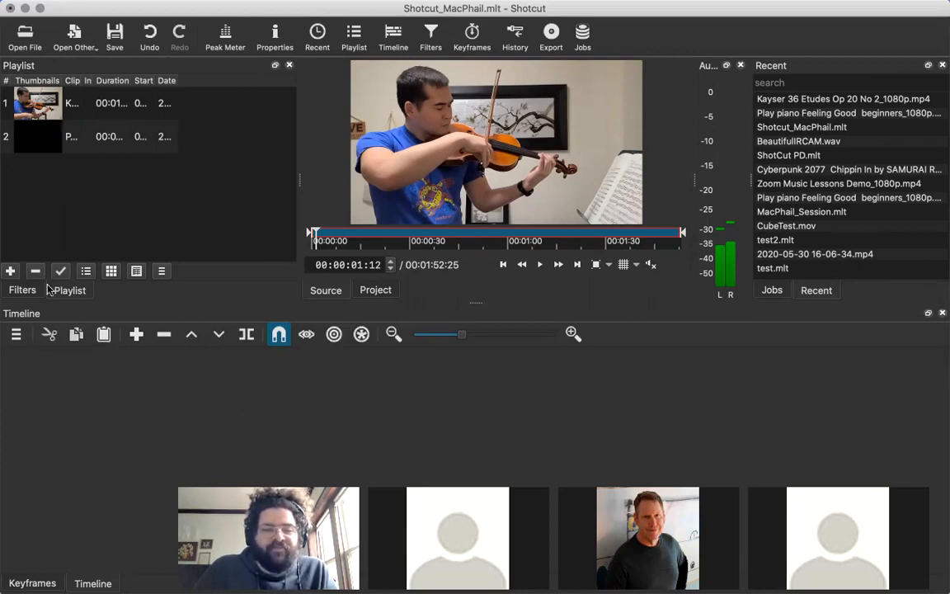
Review the timeline's additional actions, including its track commands, and check the empty timeline area for a context menu.
left_click(20, 333)
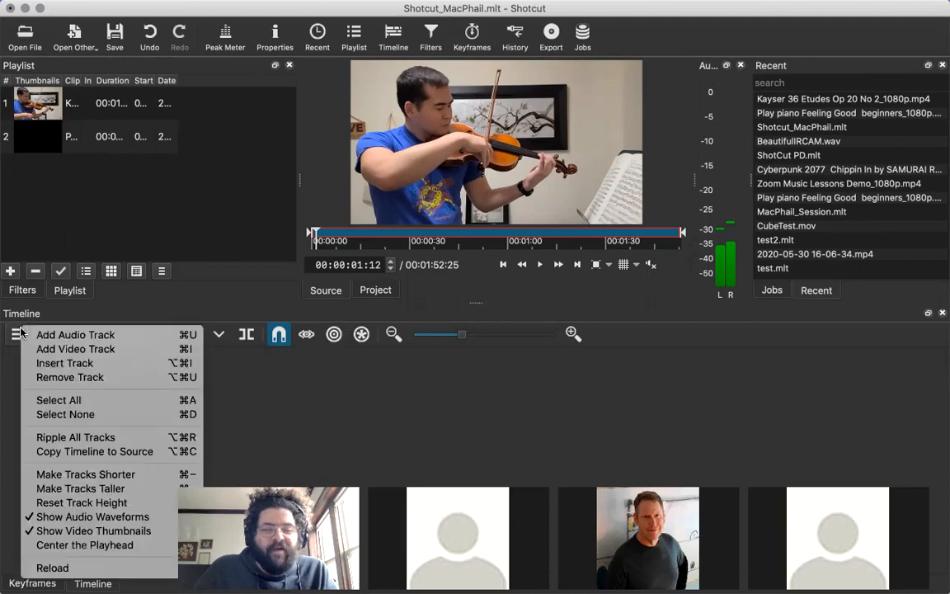
left_click(13, 331)
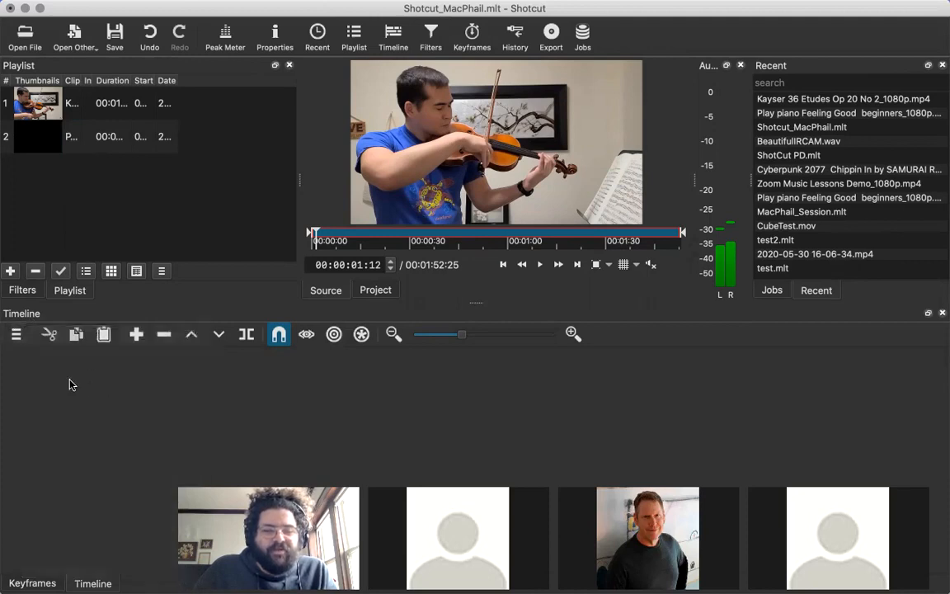
right_click(89, 374)
left_click(71, 375)
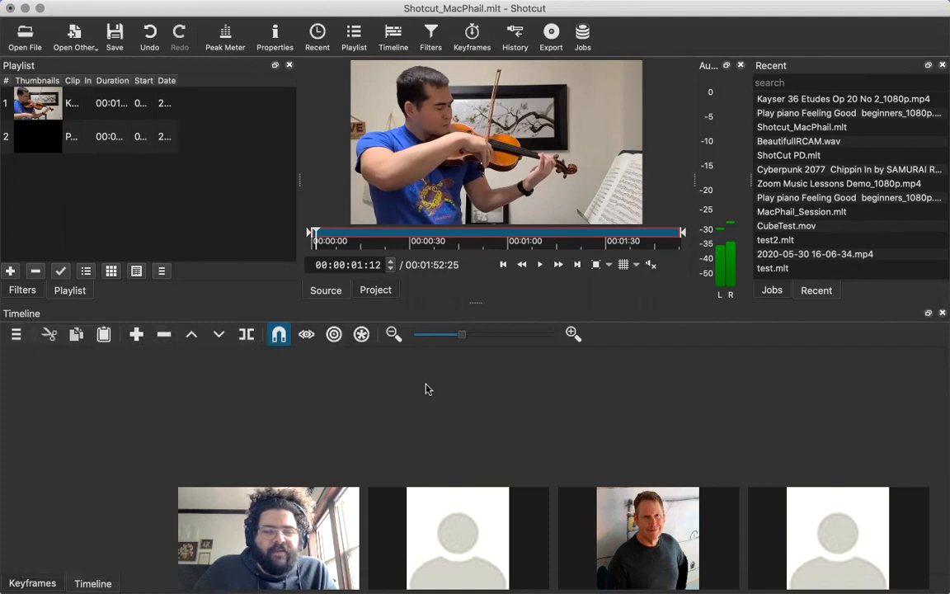
left_click(15, 337)
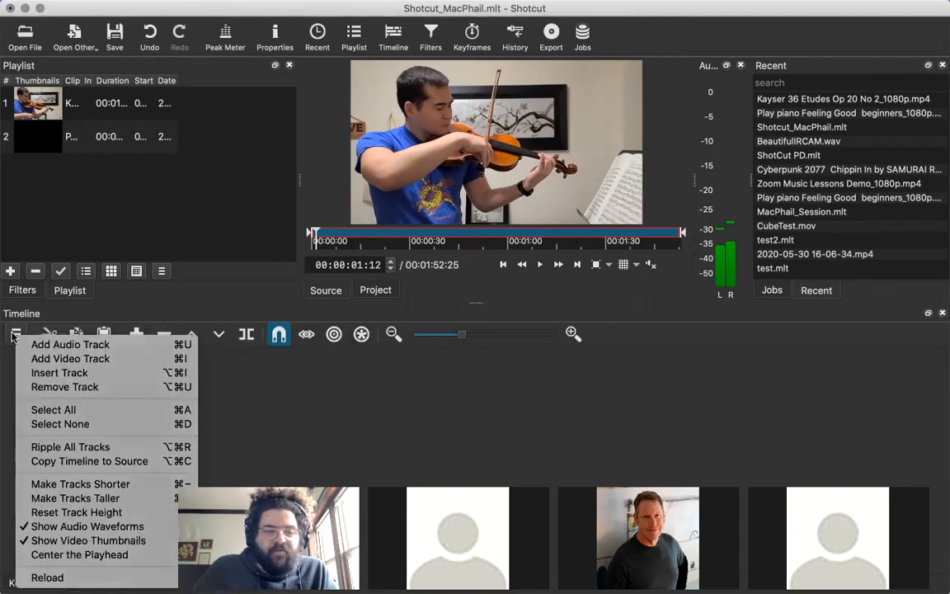
left_click(12, 337)
left_click(15, 334)
left_click(15, 334)
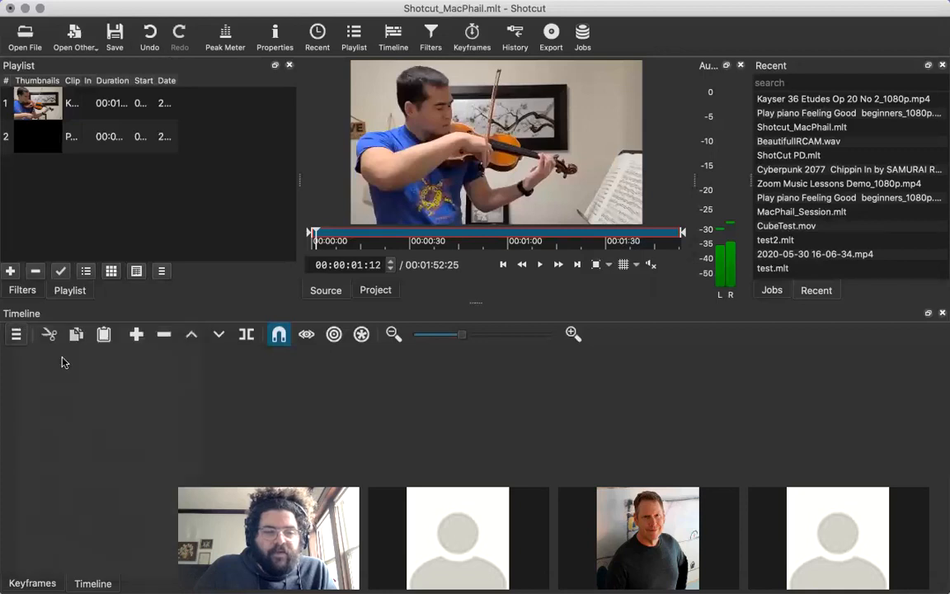
right_click(124, 393)
left_click(105, 405)
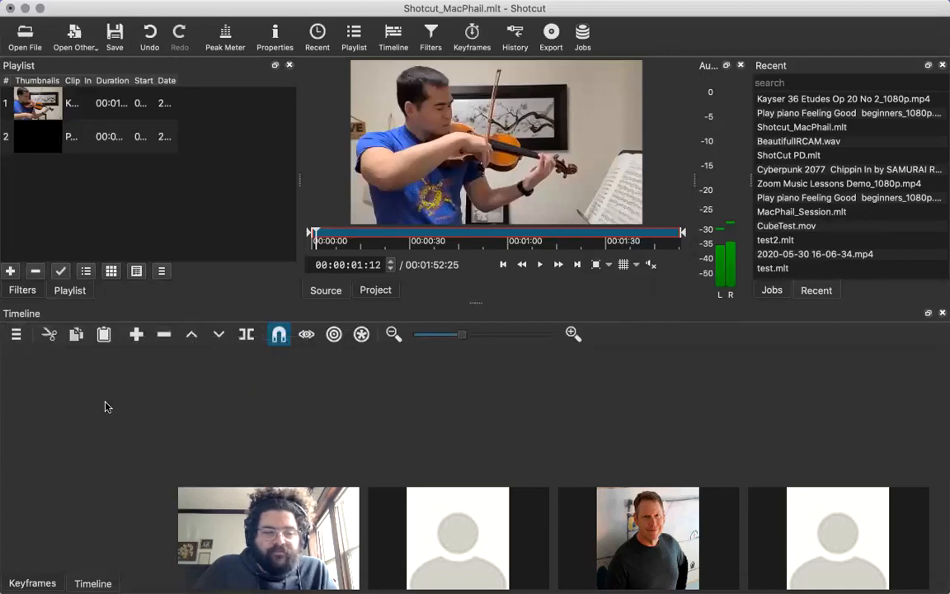
Add two video tracks, V1 and V2, to the empty timeline.
left_click(16, 334)
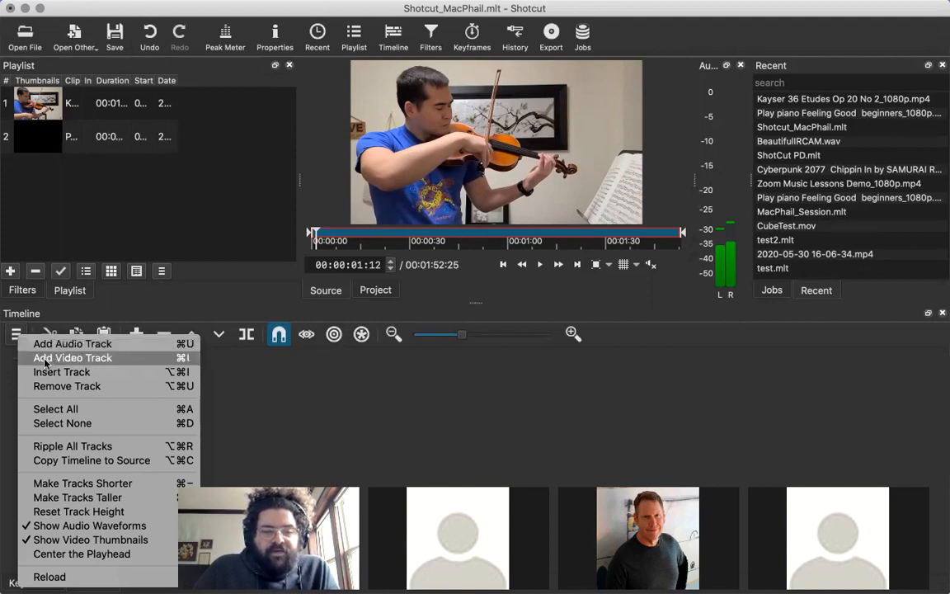
left_click(46, 359)
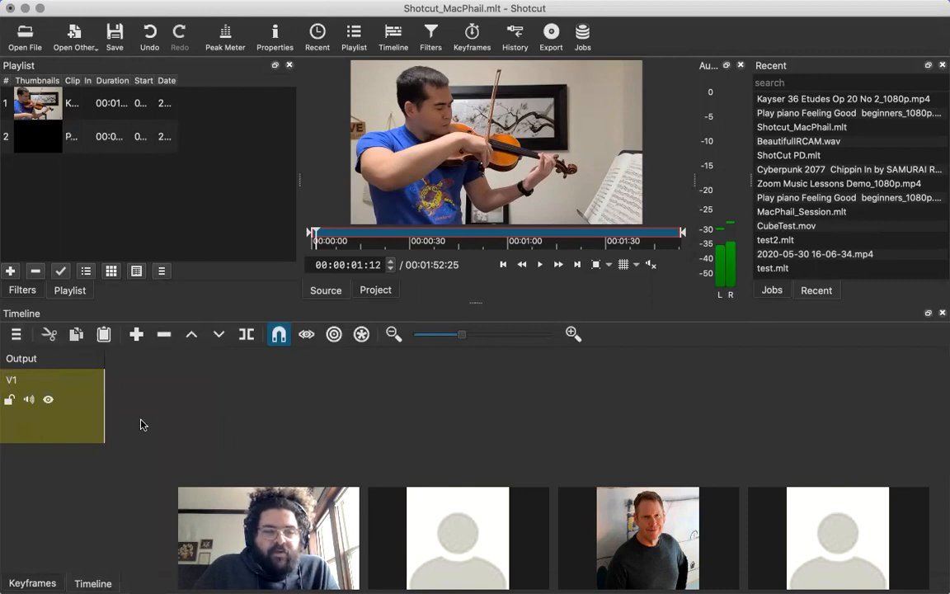
left_click(15, 332)
left_click(37, 349)
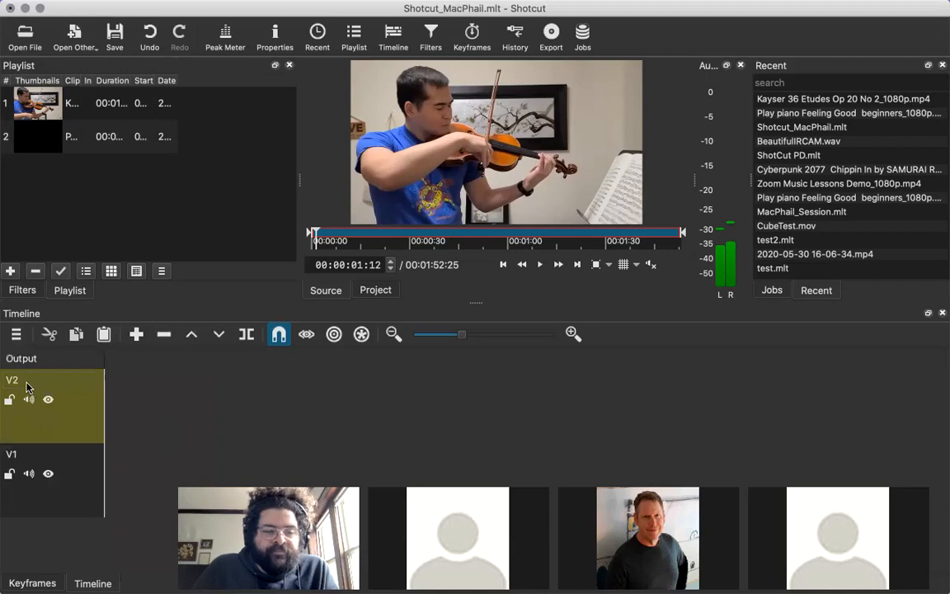
Open the names of tracks V2 and V1 for editing and leave them without entering new names.
double_click(24, 380)
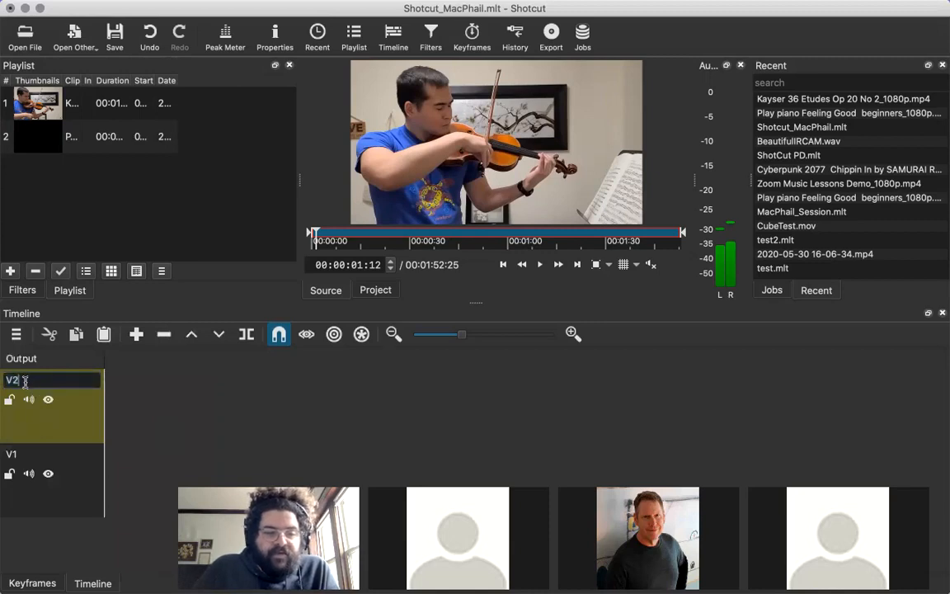
left_click(38, 454)
left_click(37, 383)
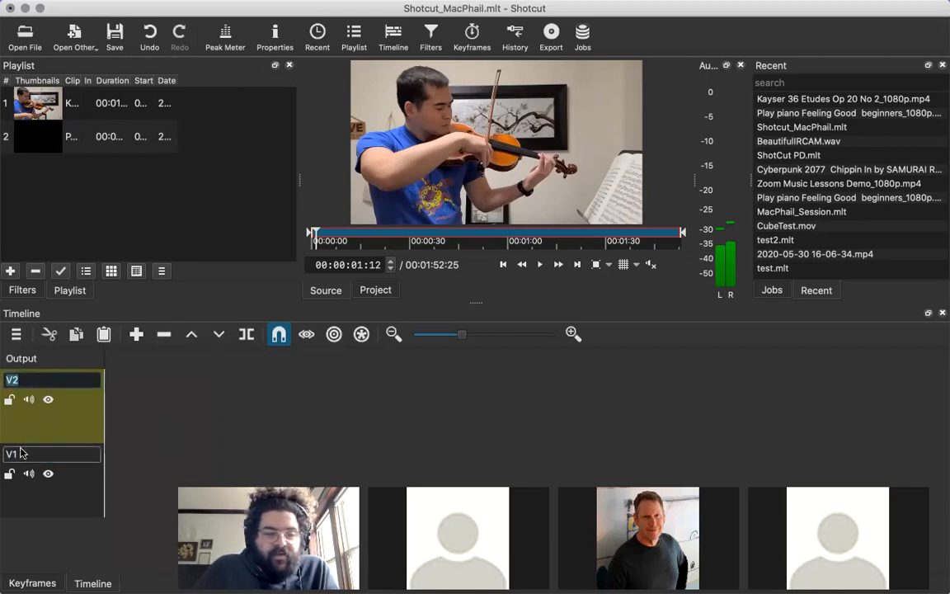
left_click(23, 454)
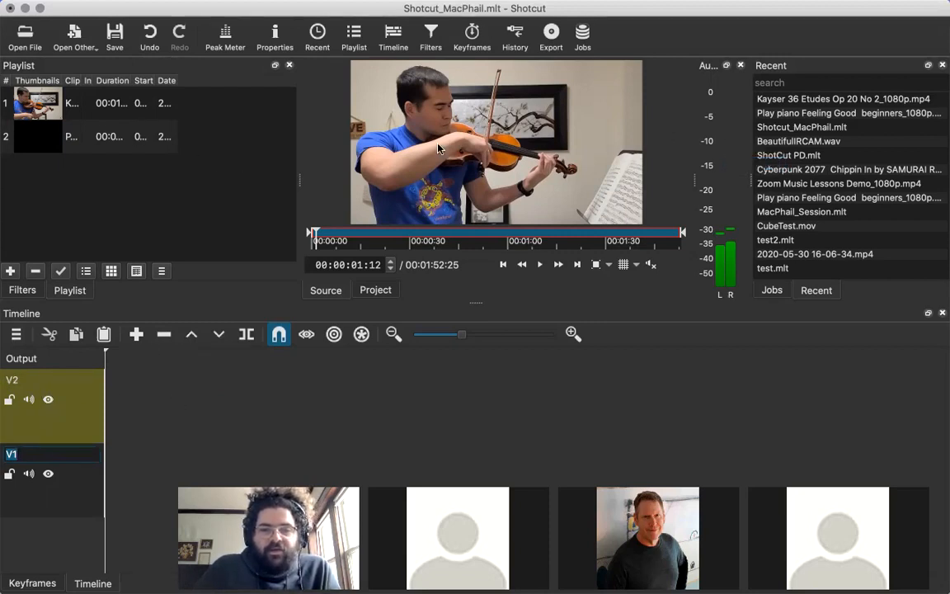
left_click(70, 105)
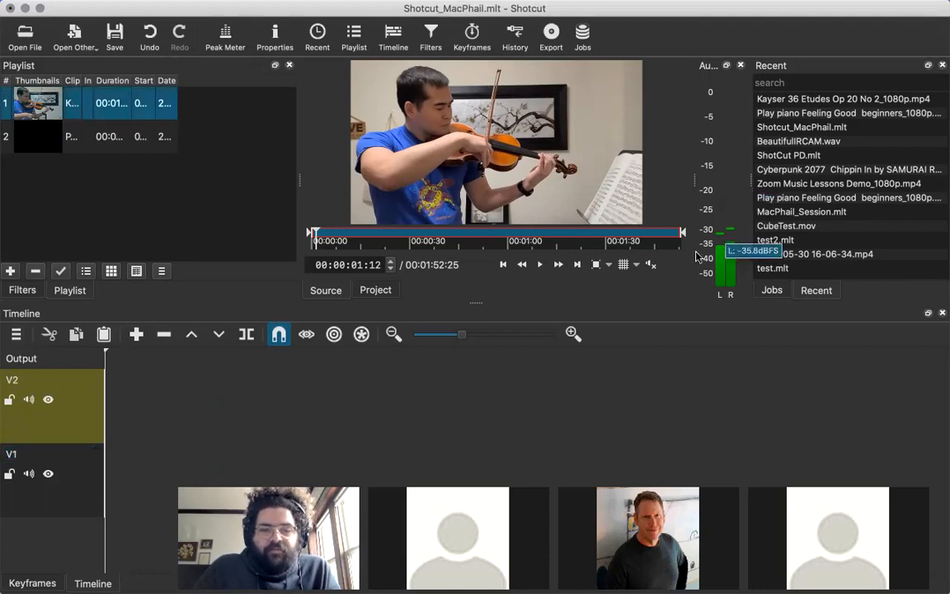
Unmute the player's audio and set its volume to 0 dB.
left_click(652, 266)
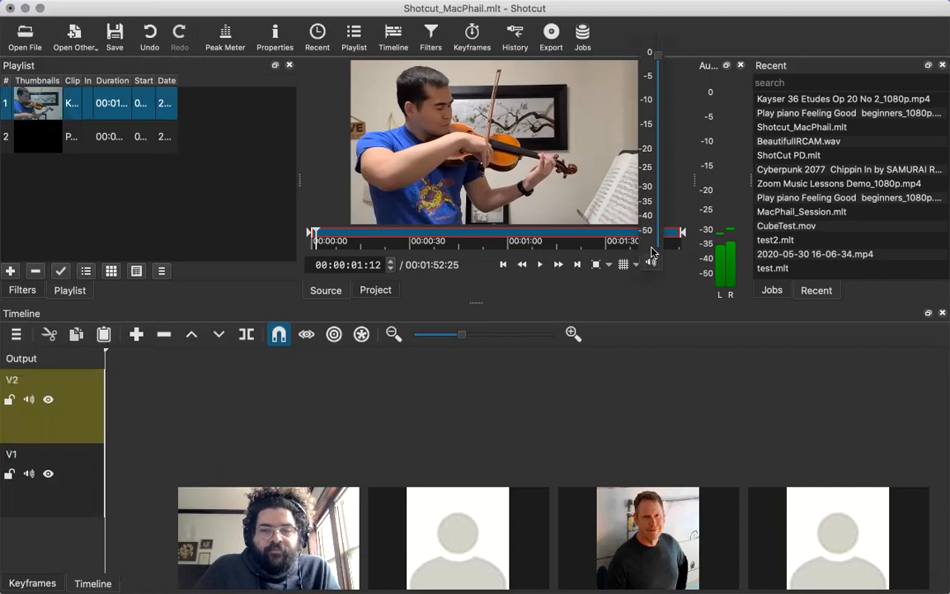
left_click(658, 58)
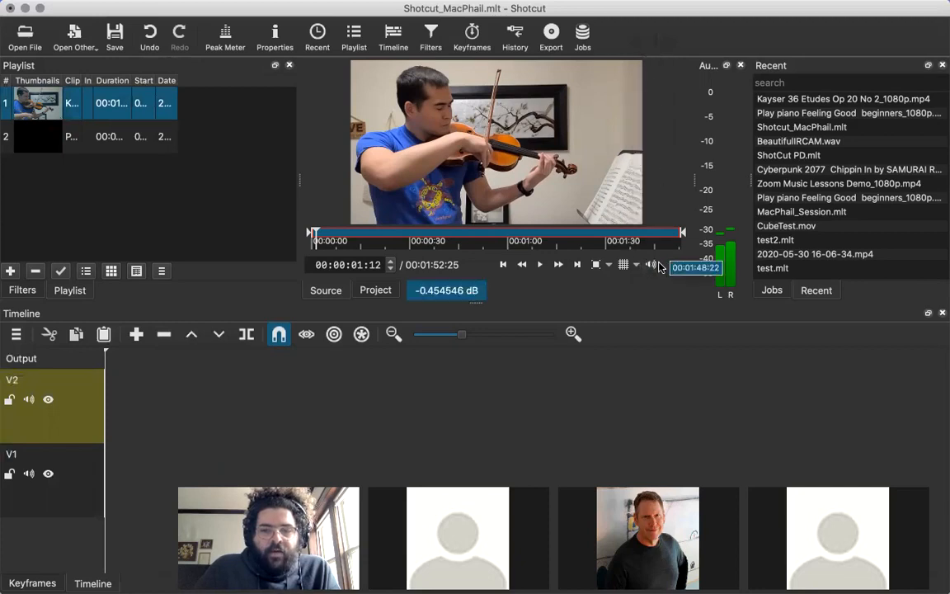
left_click(652, 265)
left_click(657, 98)
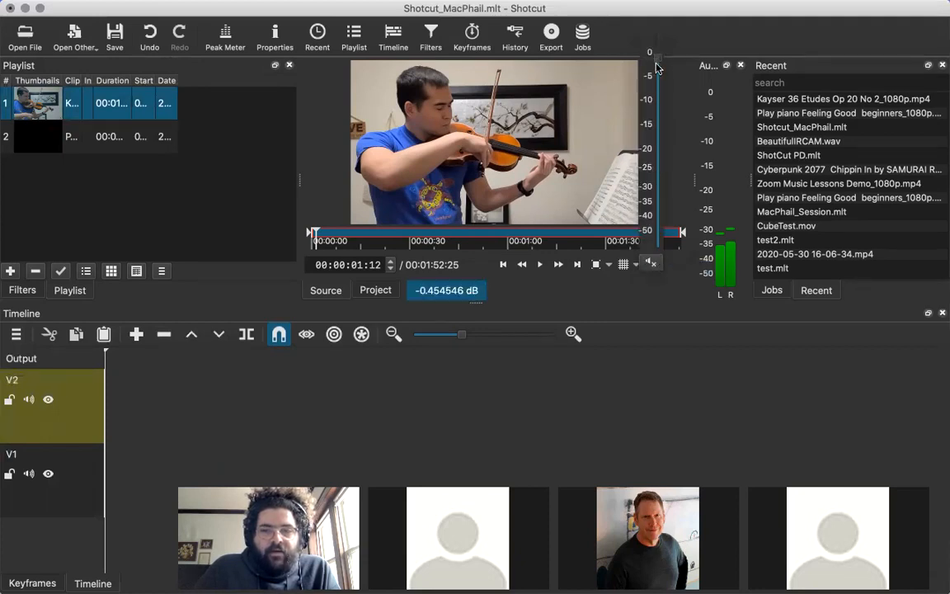
left_click_drag(657, 98, 659, 61)
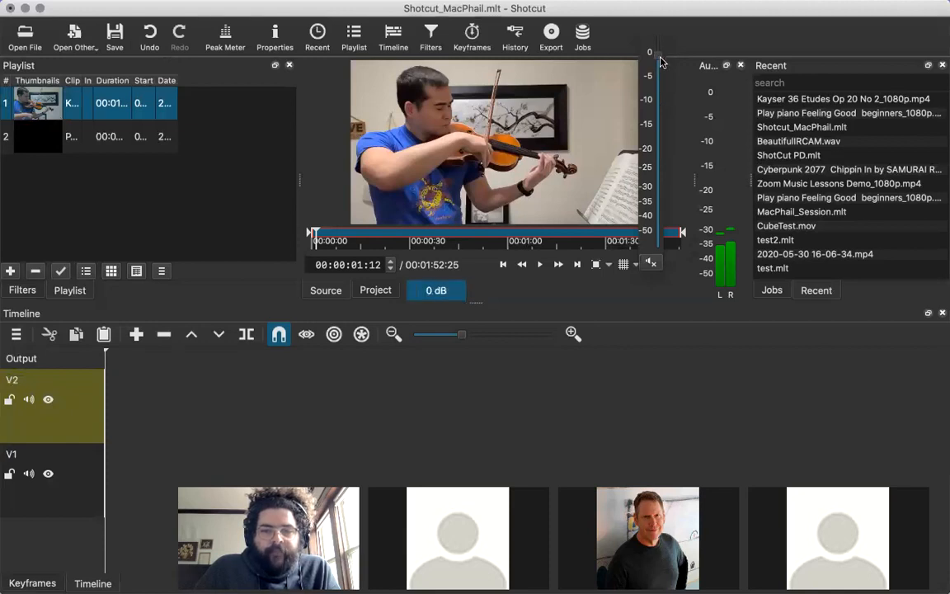
left_click(132, 192)
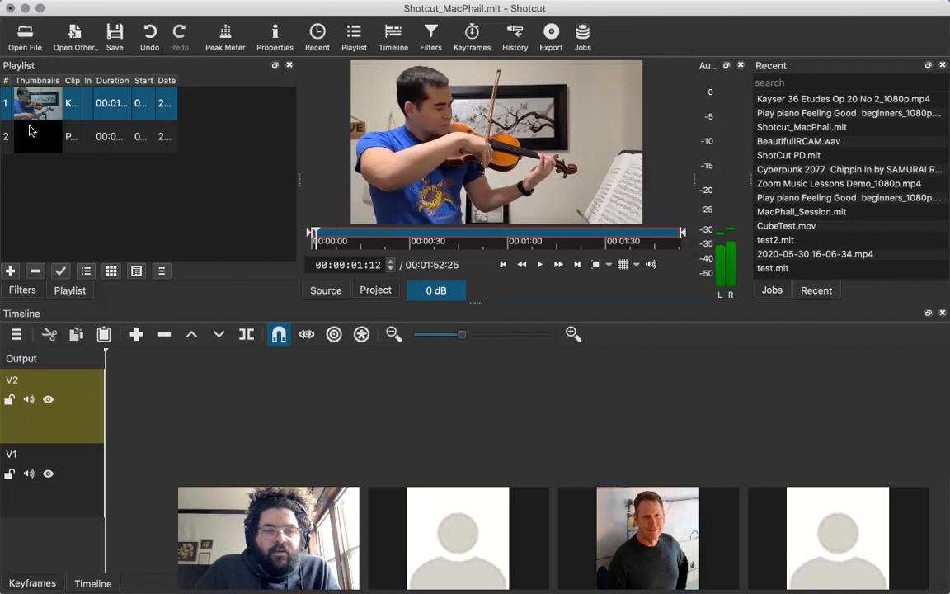
Place the piano clip from the playlist at the start of track V2.
left_click(38, 142)
left_click_drag(39, 142, 106, 412)
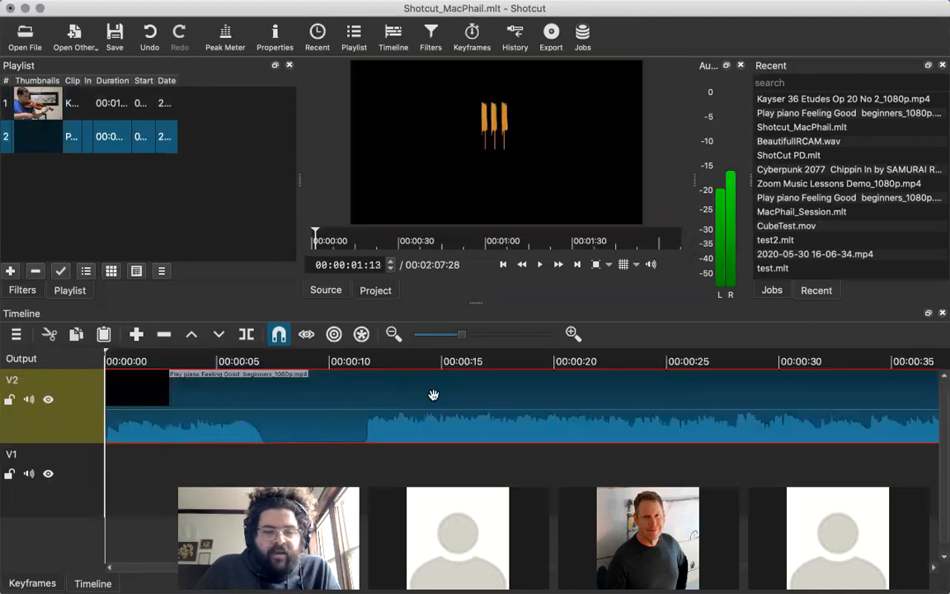
Try shifting the piano clip along track V2 to about 00:00:23, and return it to the start of the track.
left_click_drag(440, 399, 440, 404)
scroll(440, 404, "right", 4)
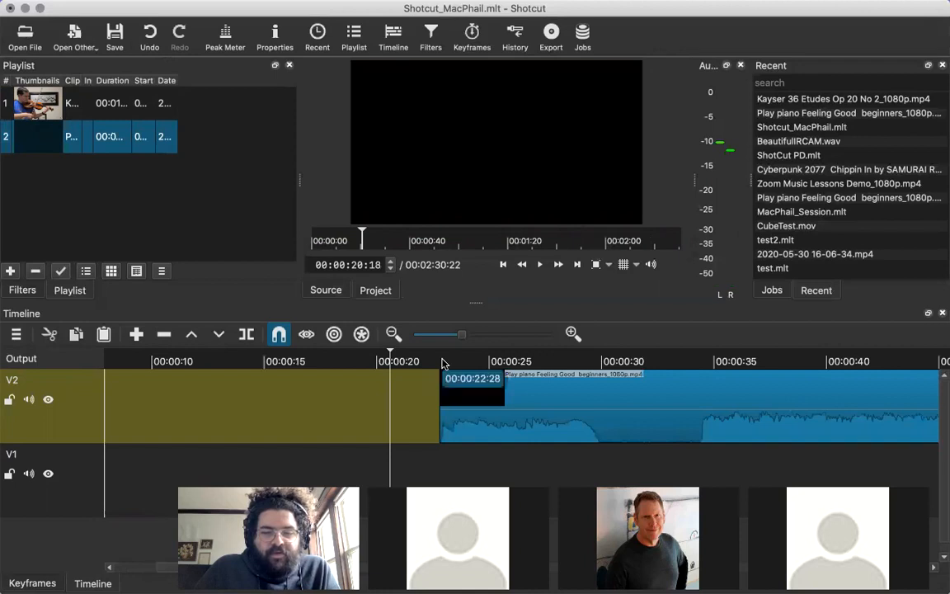
scroll(442, 363, "right", 10)
left_click(442, 364)
scroll(442, 363, "right", 5)
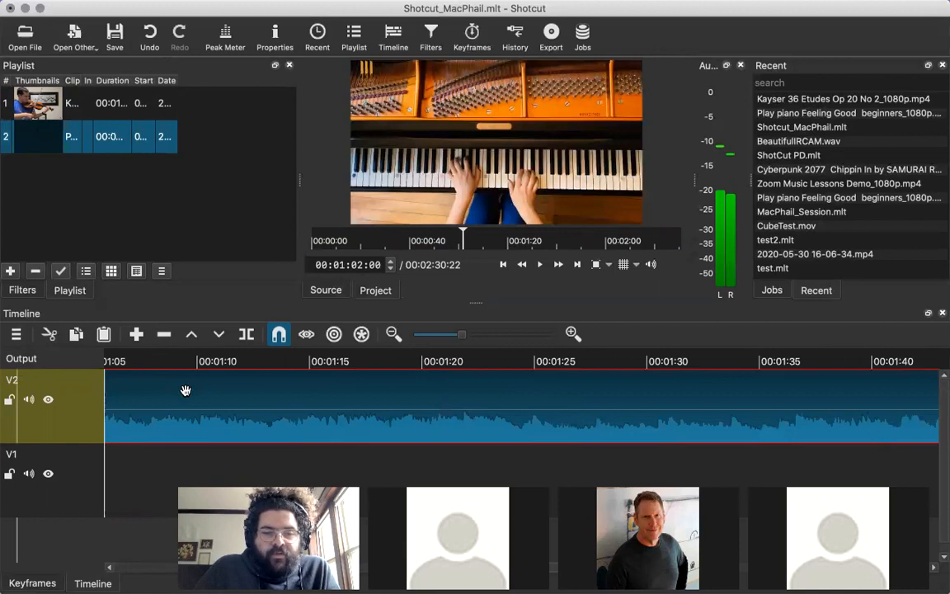
scroll(186, 390, "left", 2)
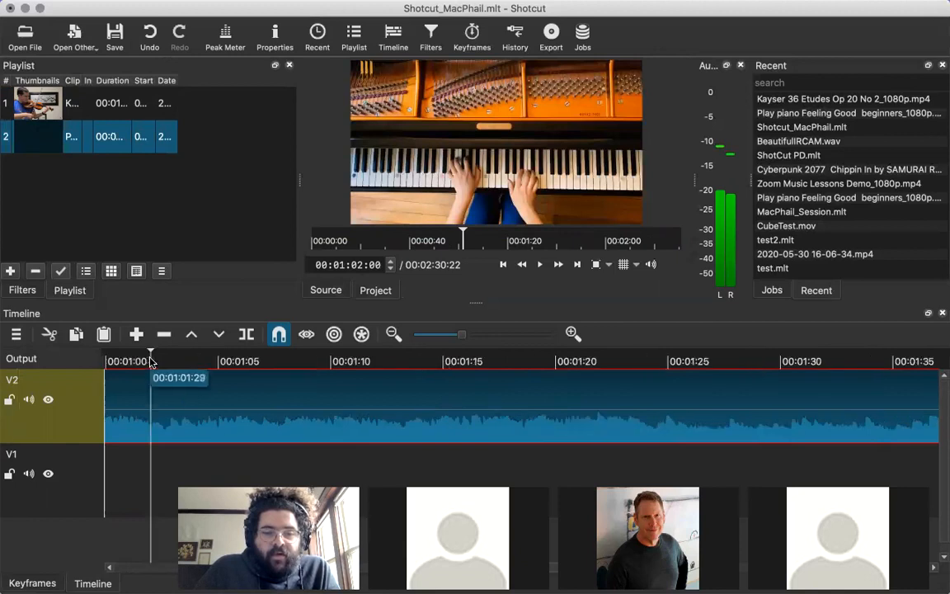
left_click(407, 365)
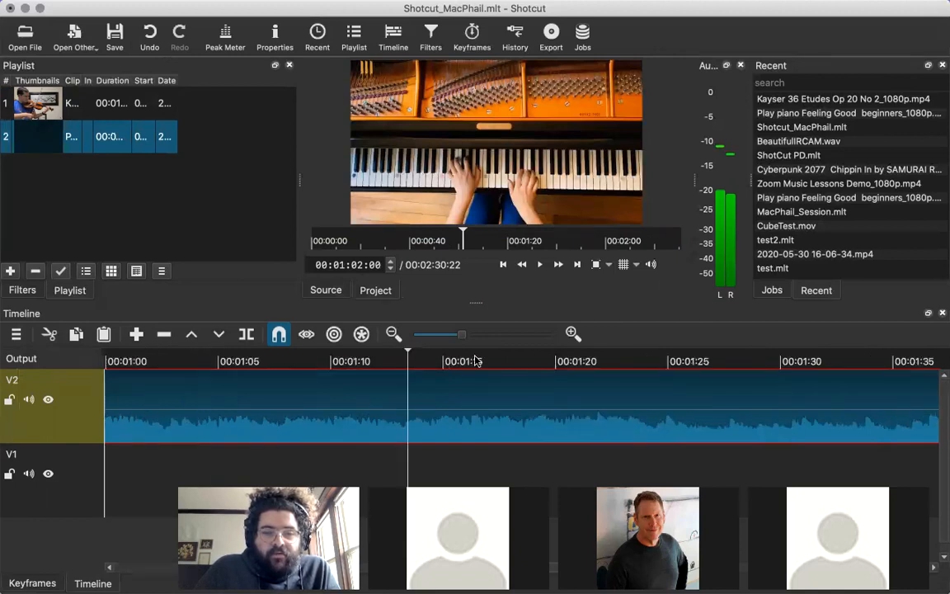
left_click(555, 356)
scroll(361, 409, "left", 10)
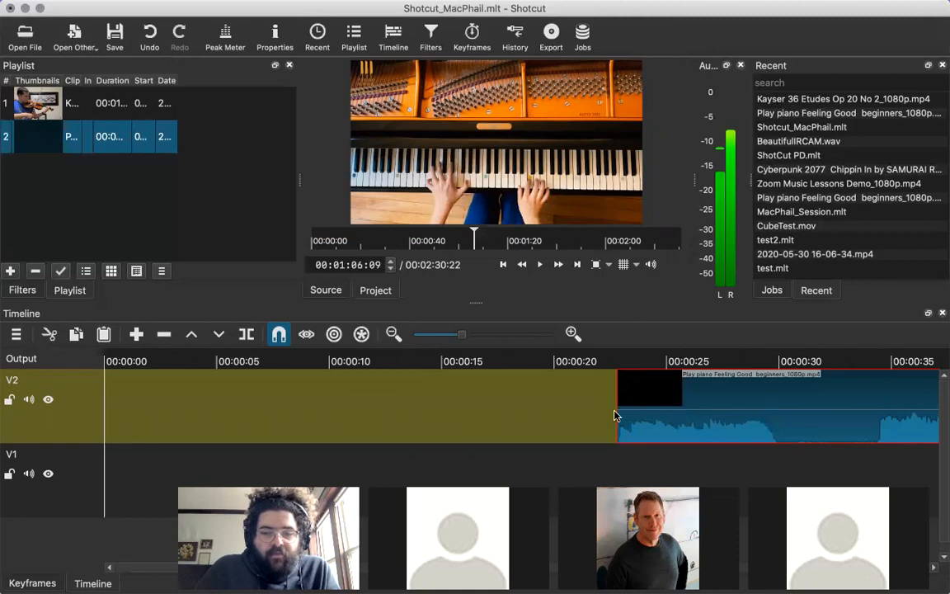
left_click_drag(720, 386, 165, 412)
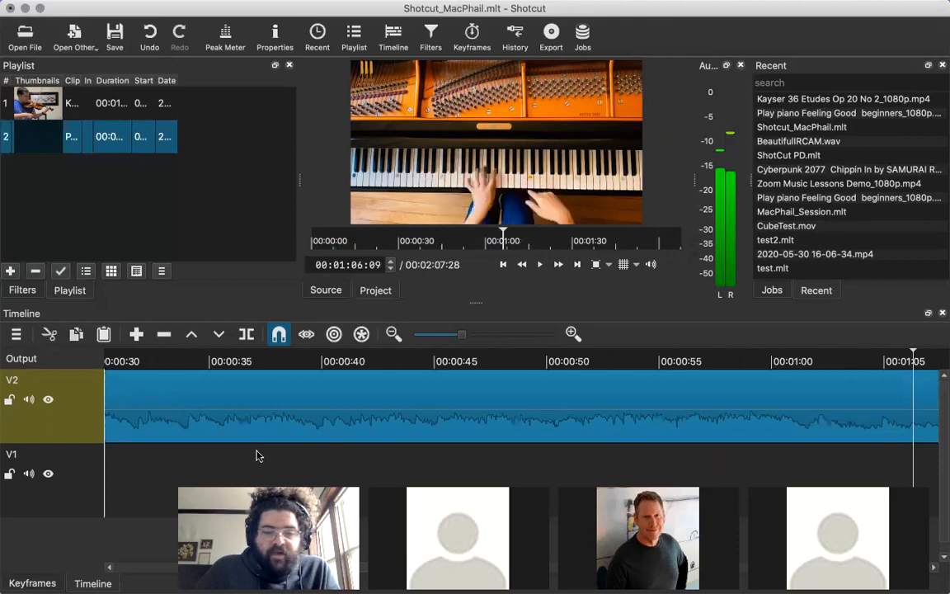
Scrub the playhead back and forth through the first 35 seconds of the piano clip to preview its frames.
scroll(255, 459, "left", 10)
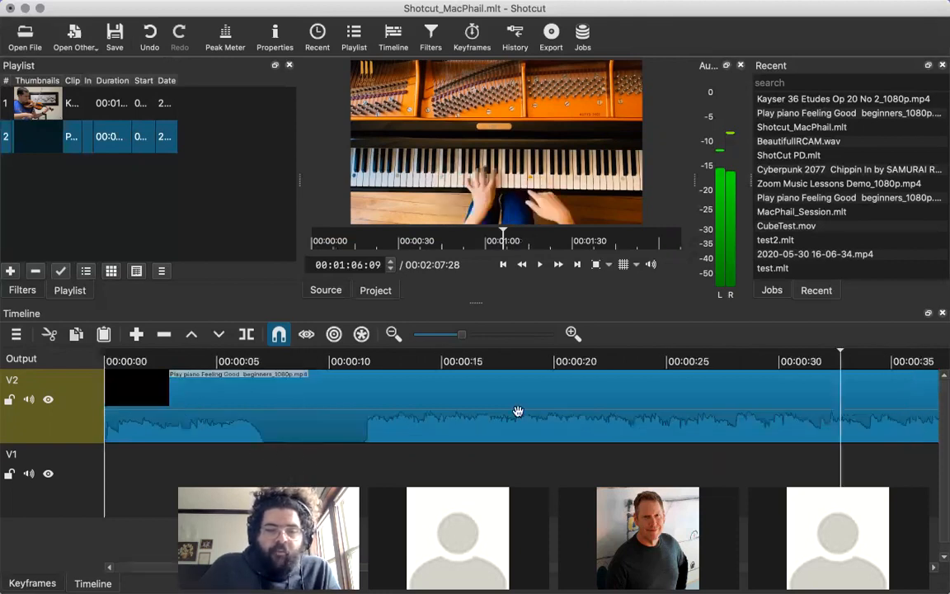
left_click(830, 352)
left_click(649, 361)
left_click(534, 362)
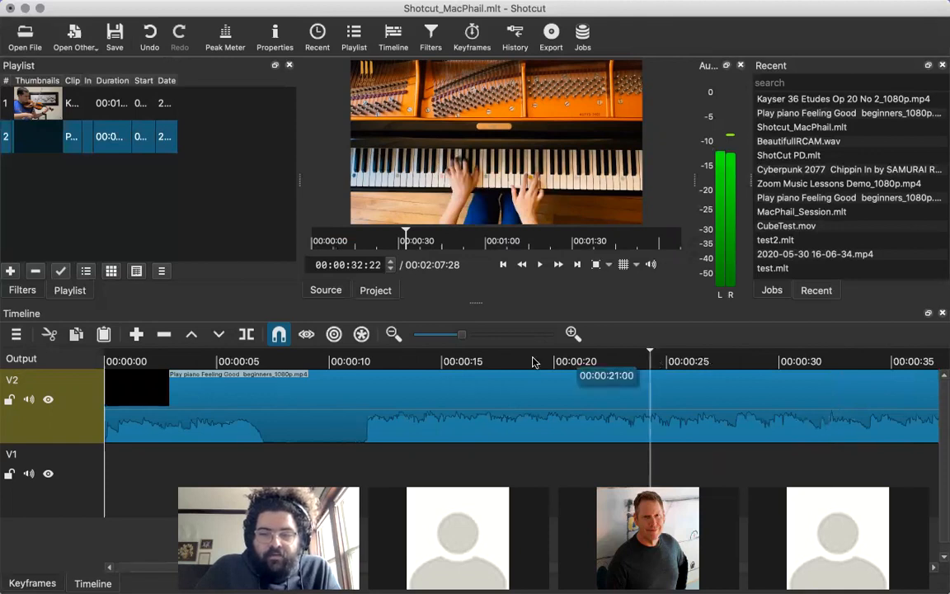
left_click(429, 361)
left_click(397, 361)
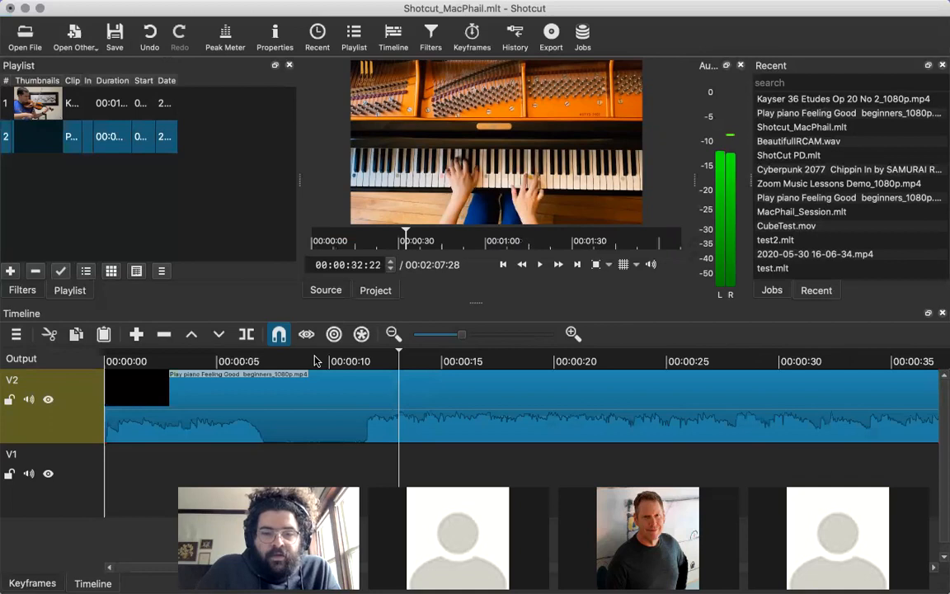
left_click_drag(198, 360, 423, 353)
left_click(513, 362)
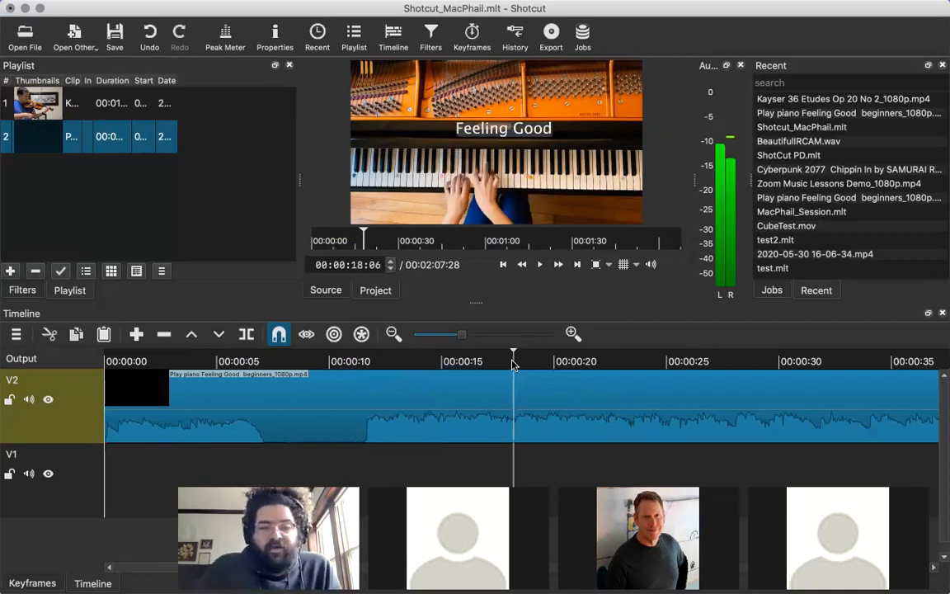
left_click(486, 363)
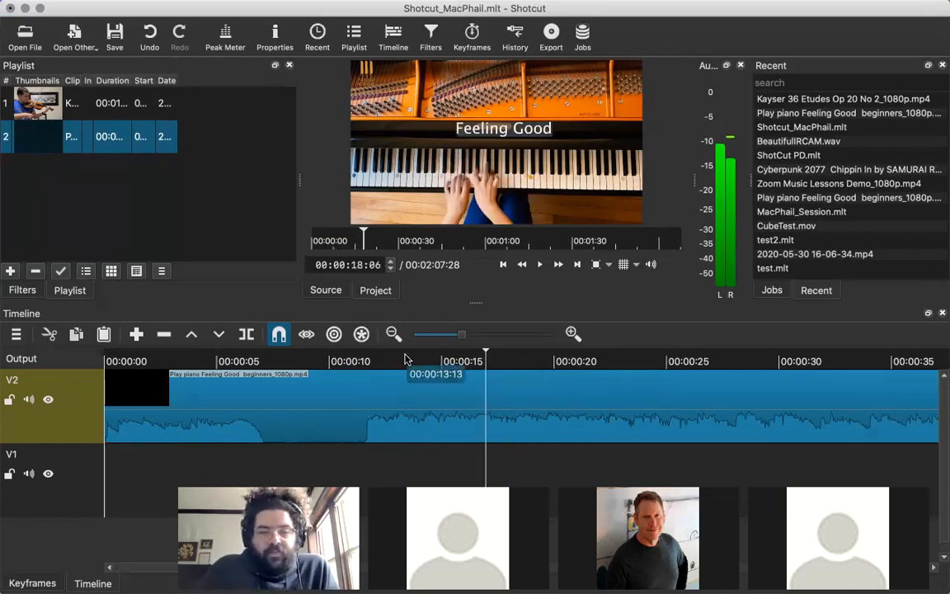
left_click(639, 361)
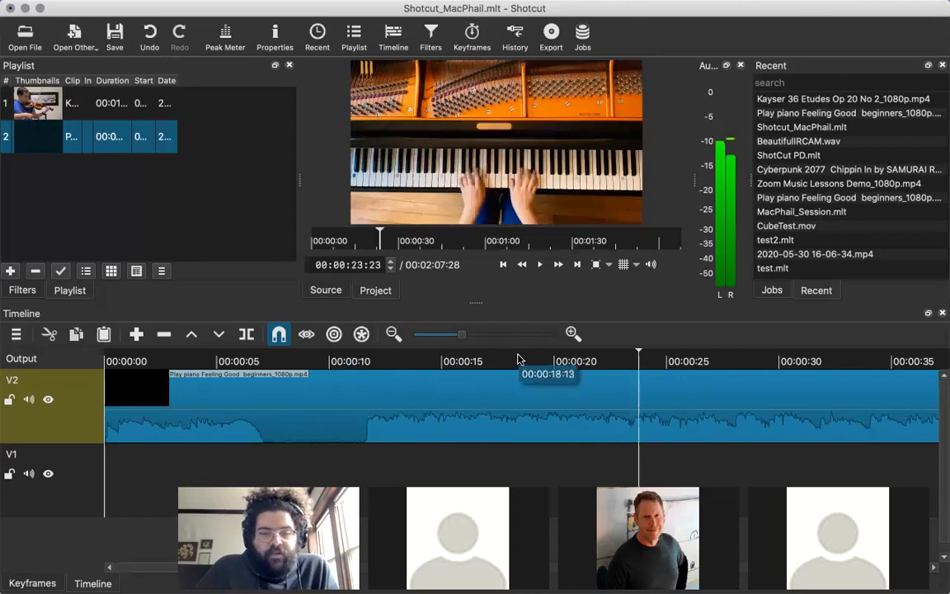
Position the playhead at 00:00:10:09, within the silent section of the piano clip on track V2.
left_click(332, 362)
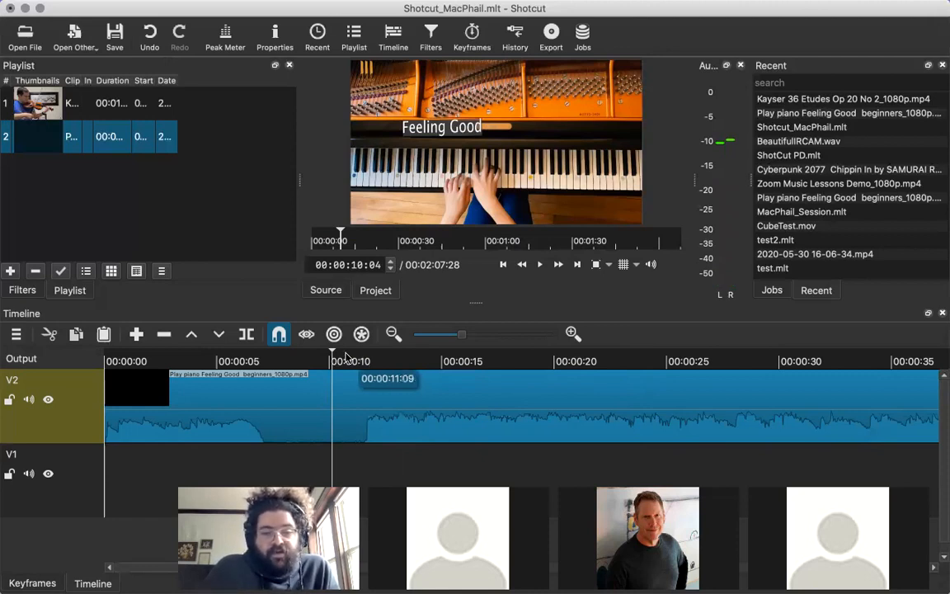
left_click_drag(346, 356, 325, 363)
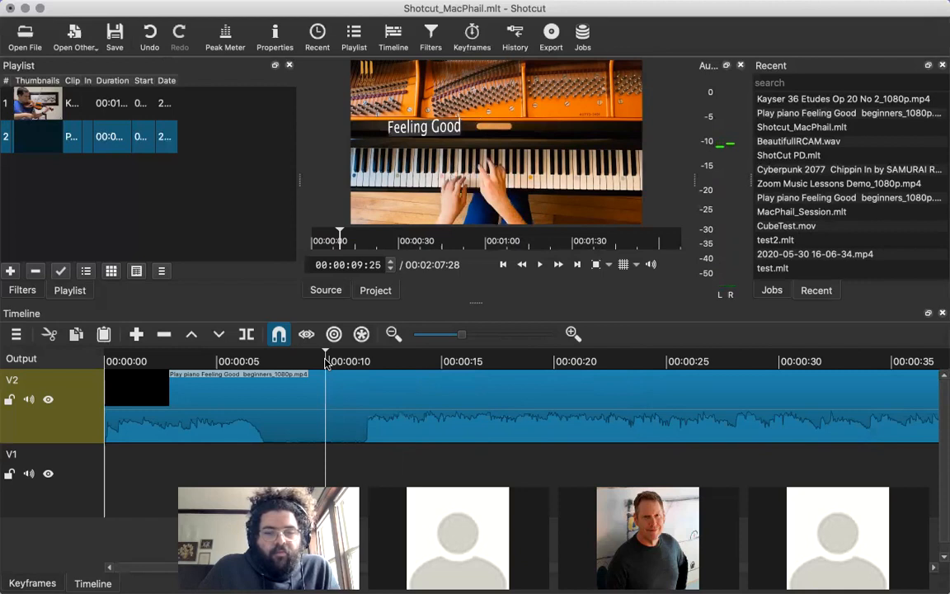
left_click(368, 361)
left_click_drag(368, 361, 345, 363)
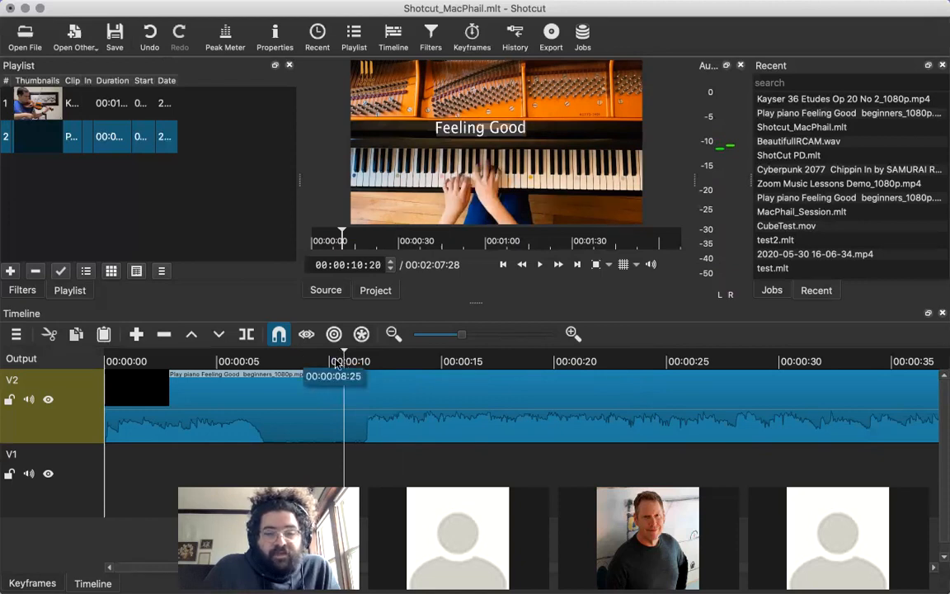
left_click(315, 361)
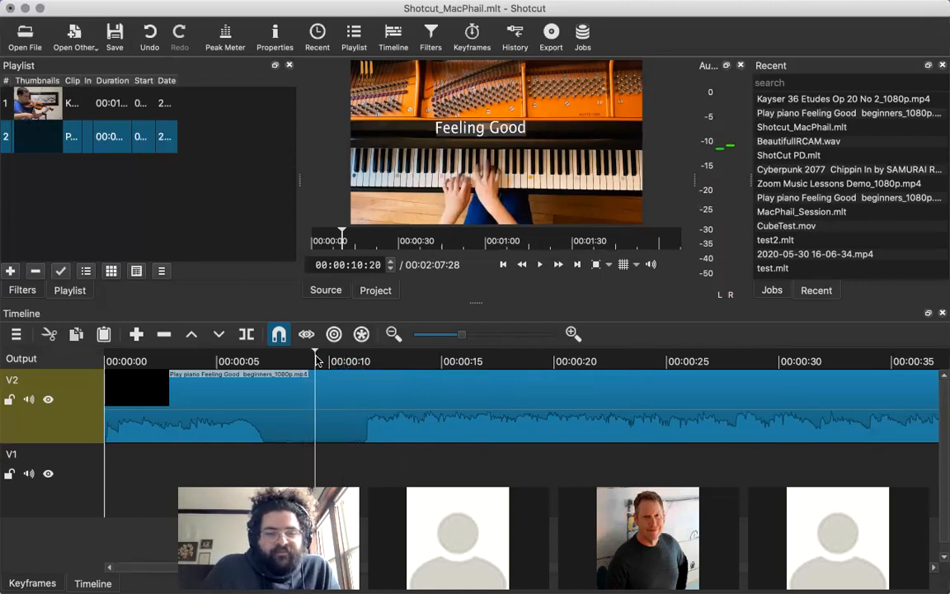
left_click(343, 363)
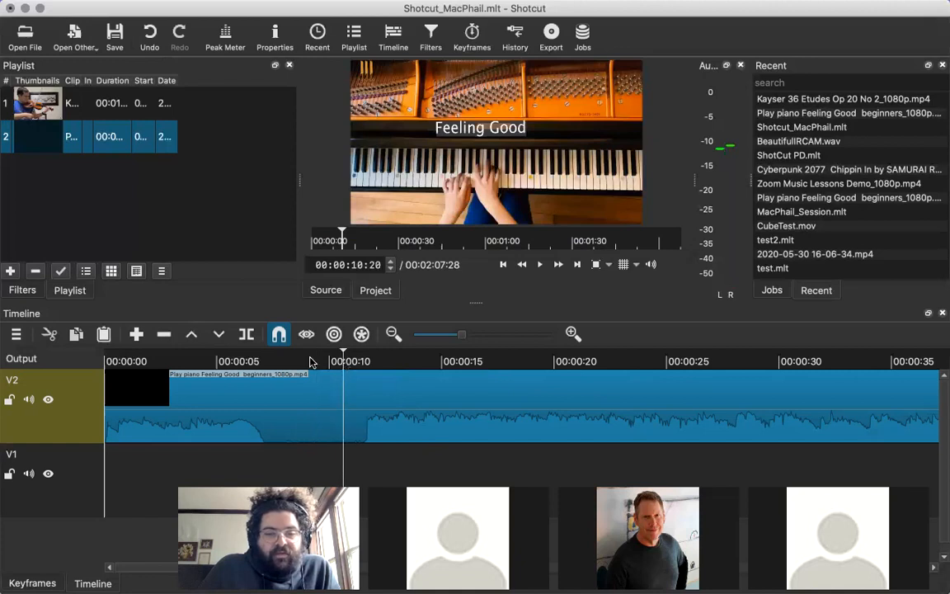
left_click(257, 361)
left_click(516, 363)
left_click(334, 362)
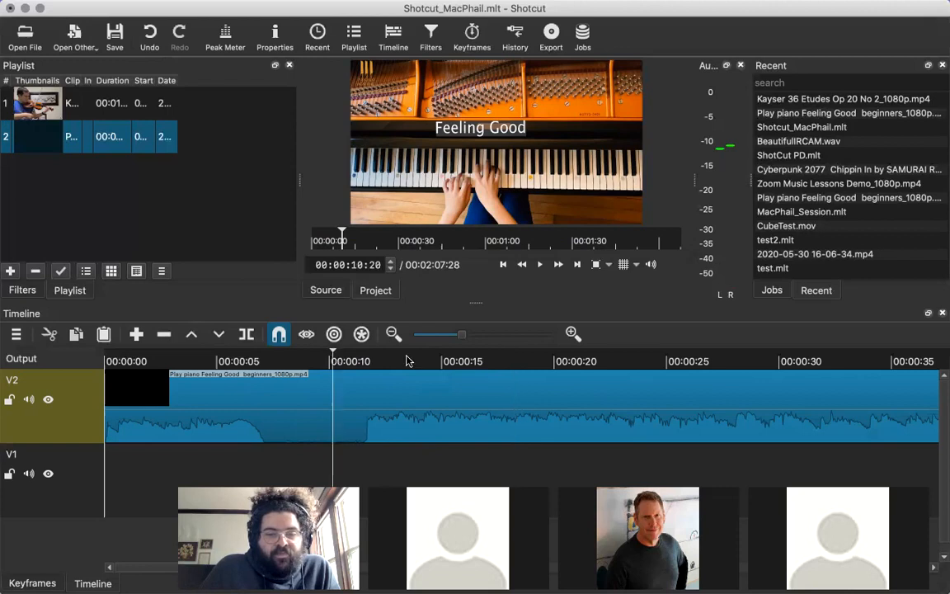
left_click(407, 361)
left_click(370, 361)
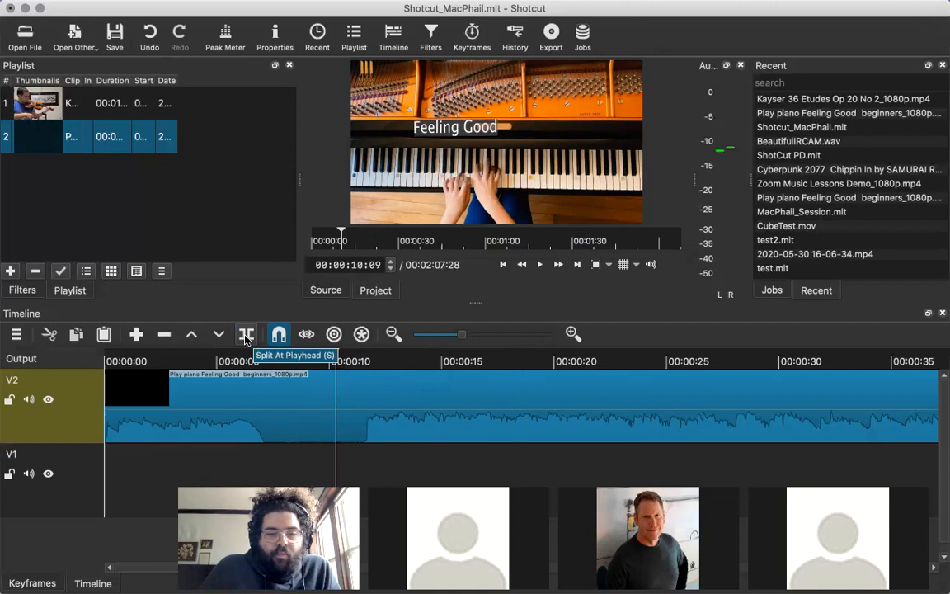
Split the piano clip on track V2 at the playhead, 00:00:10:09, and delete the section before the cut.
left_click(245, 337)
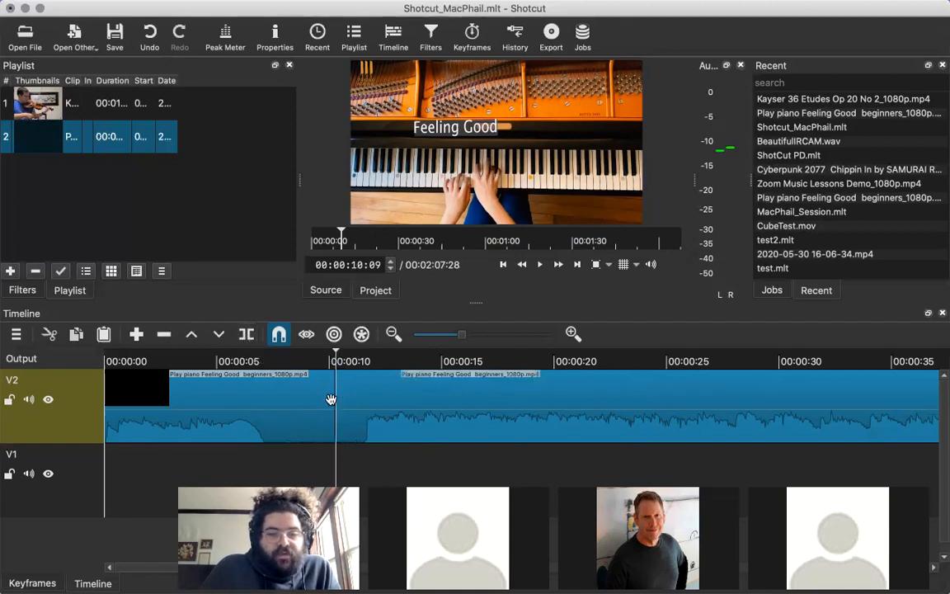
left_click(361, 397)
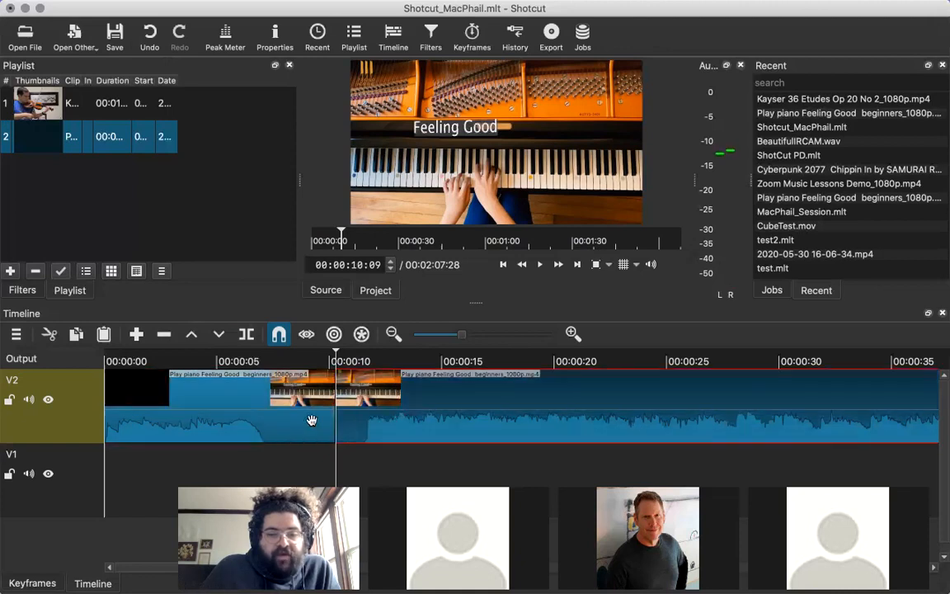
key("super+Left")
left_click_drag(426, 401, 367, 363)
left_click_drag(273, 417, 271, 415)
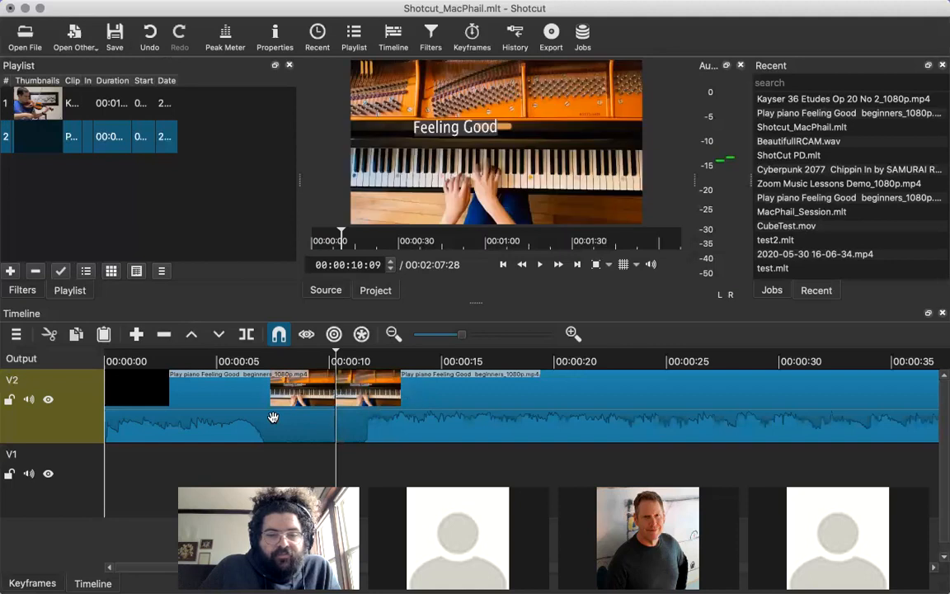
left_click(208, 386)
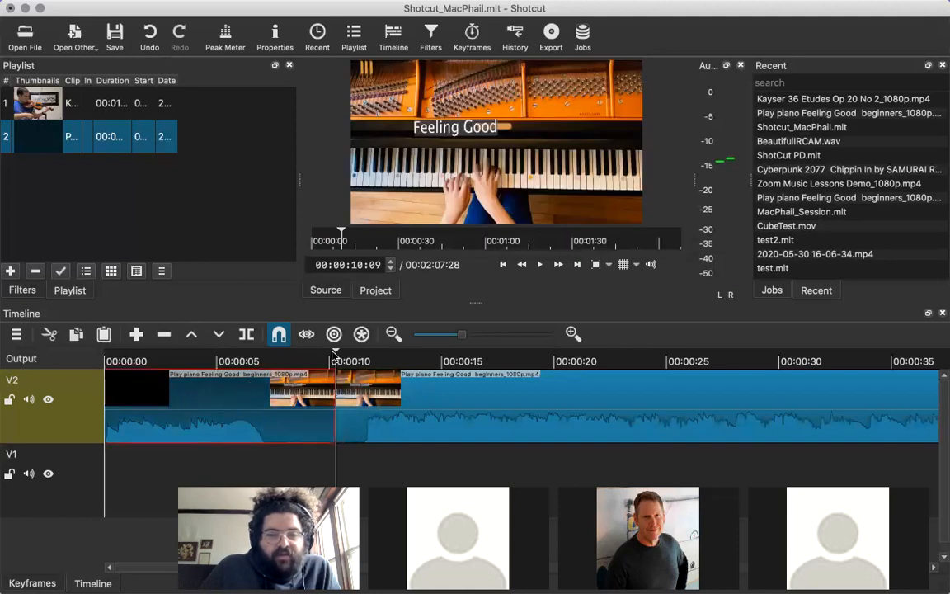
key("Delete")
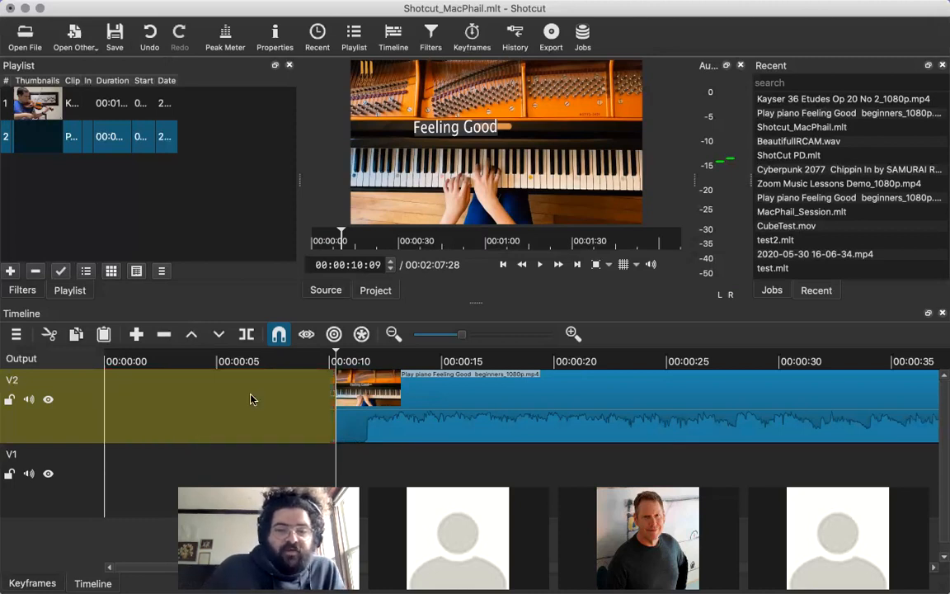
Place the playhead at 00:00:11:12 and trim the start of the remaining piano clip on V2 slightly.
left_click(348, 420)
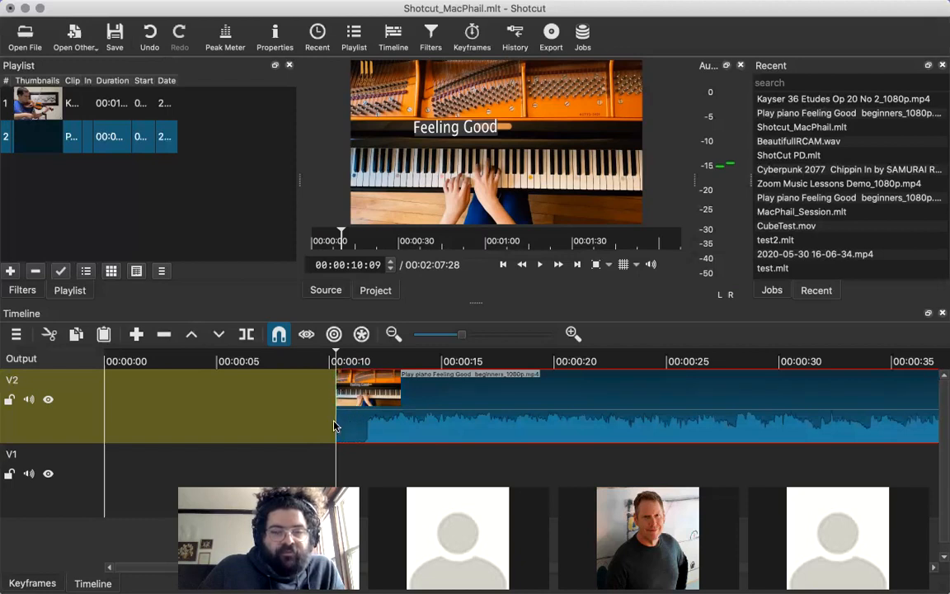
mouse_move(359, 362)
left_mouse_down()
mouse_move(369, 362)
mouse_move(359, 361)
left_mouse_up()
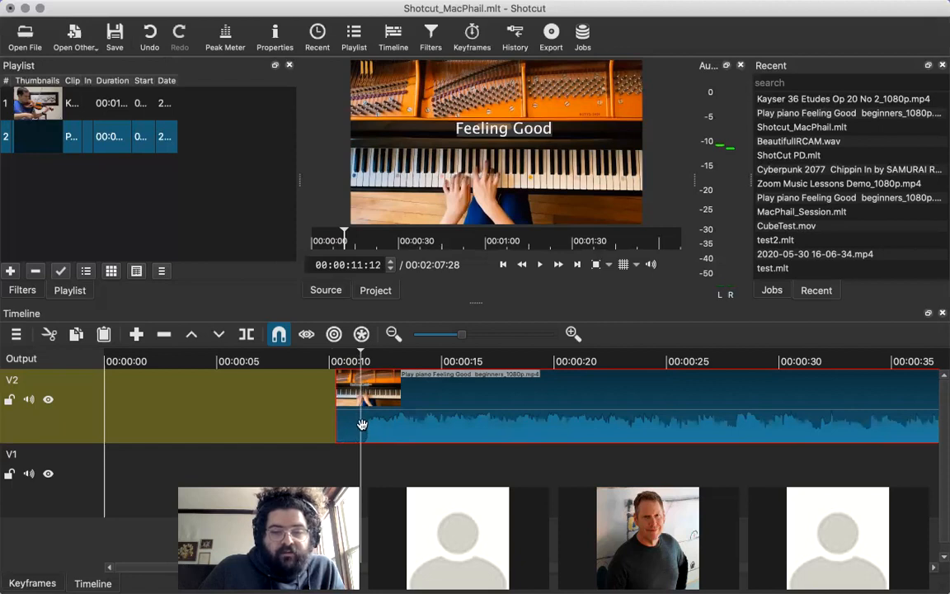
mouse_move(340, 429)
left_mouse_down()
mouse_move(360, 430)
mouse_move(332, 428)
mouse_move(347, 426)
left_mouse_up()
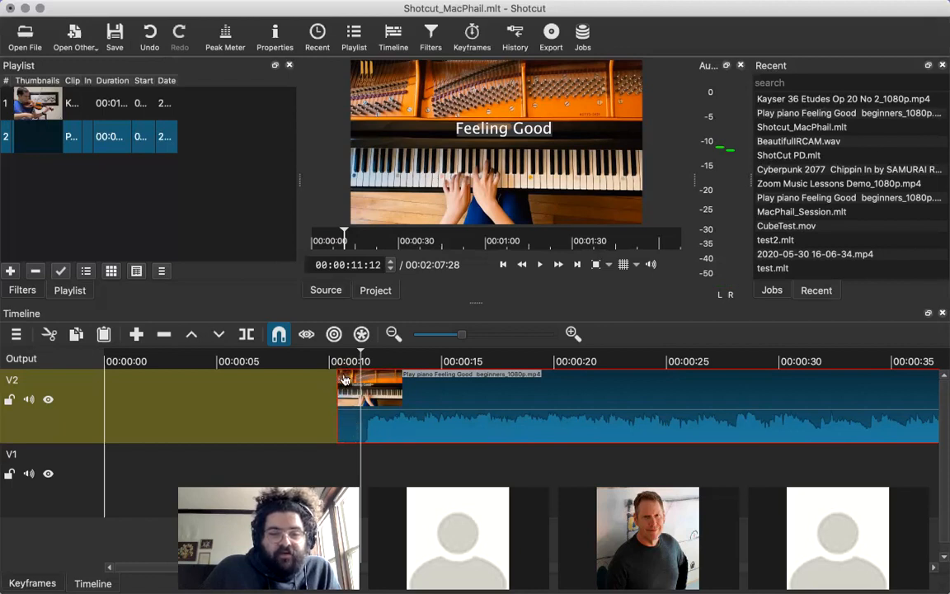
Add a fade-in to the start of the remaining piano clip and play the opening to preview it.
mouse_move(343, 377)
left_mouse_down()
mouse_move(462, 383)
mouse_move(359, 385)
mouse_move(308, 338)
mouse_move(344, 339)
mouse_move(400, 377)
mouse_move(330, 342)
mouse_move(402, 378)
mouse_move(318, 338)
mouse_move(354, 377)
mouse_move(362, 339)
mouse_move(413, 380)
mouse_move(338, 340)
mouse_move(310, 340)
mouse_move(432, 378)
mouse_move(342, 378)
left_mouse_up()
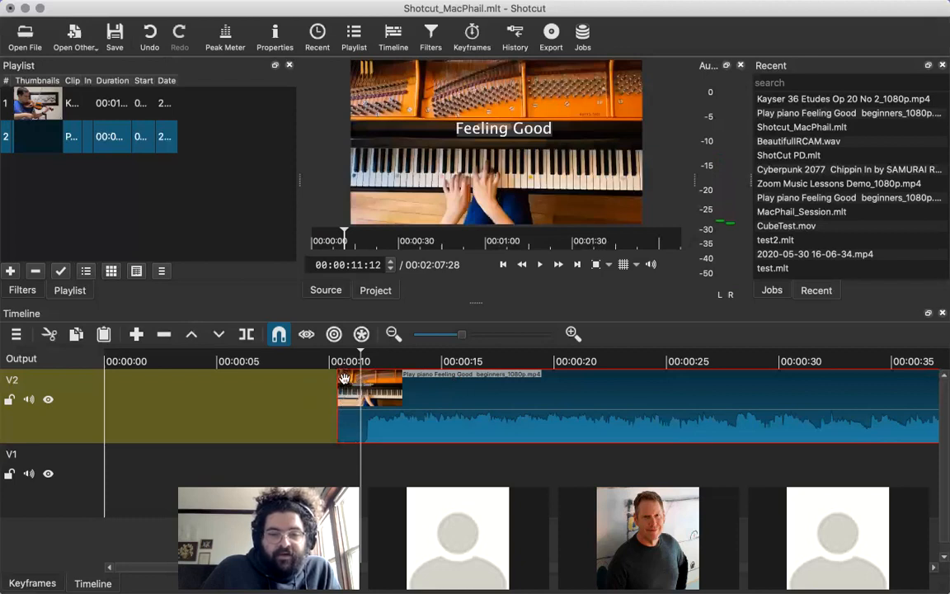
left_click_drag(343, 377, 363, 380)
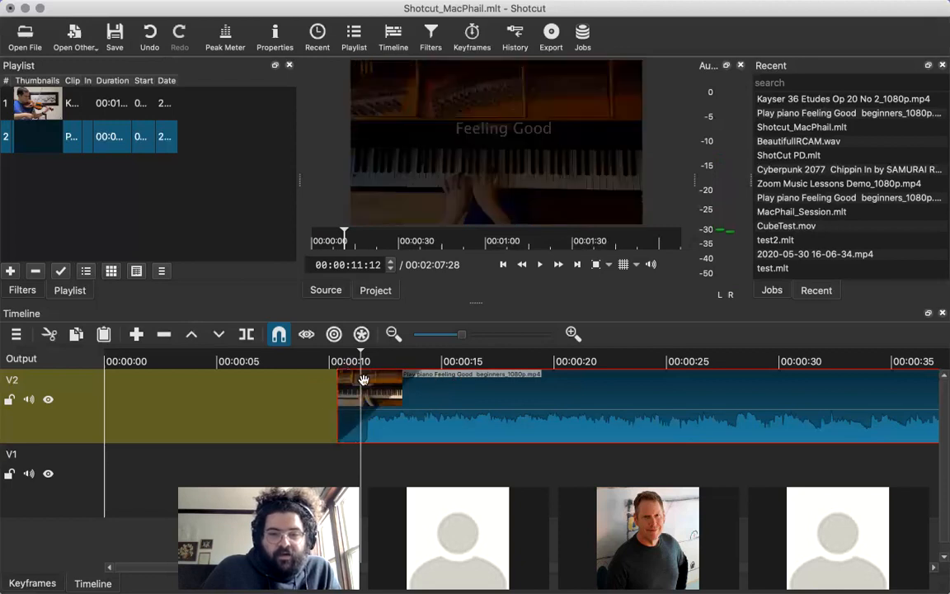
left_click(337, 361)
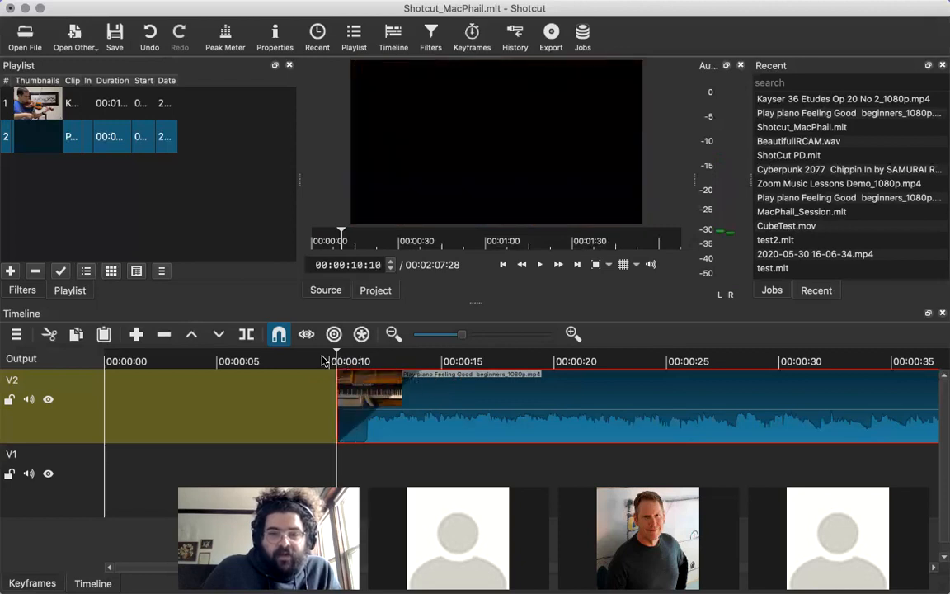
left_click(319, 360)
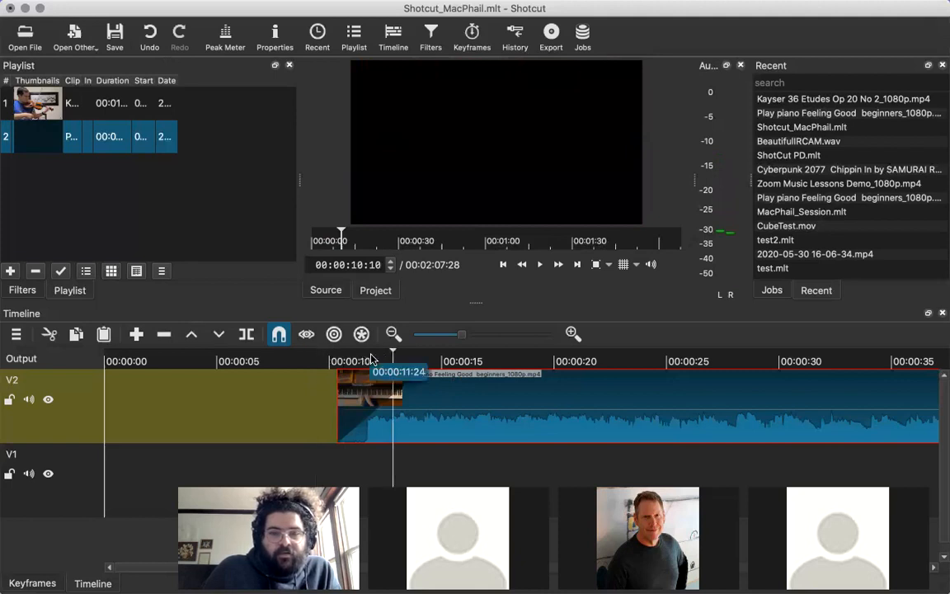
left_click(365, 361)
key("space")
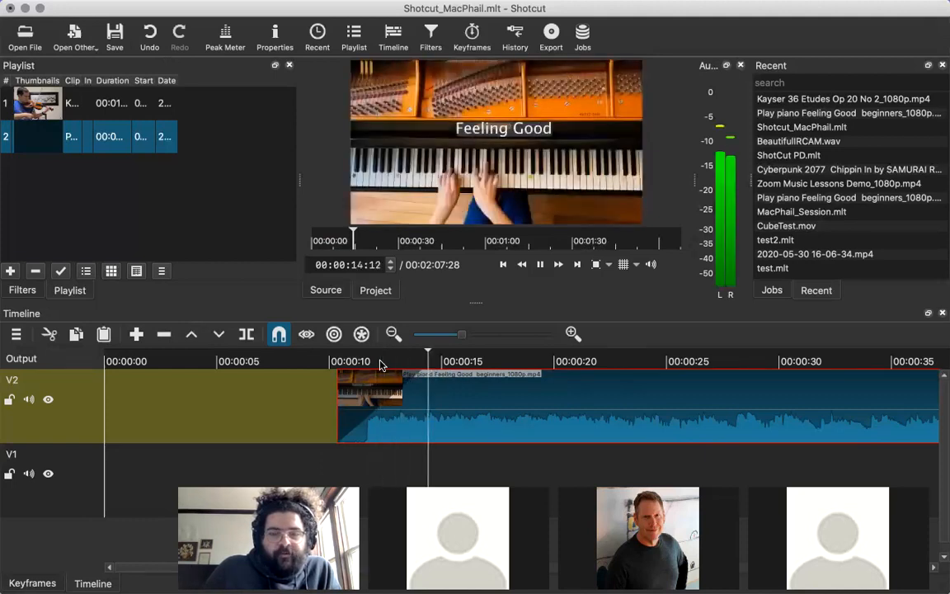
key("space")
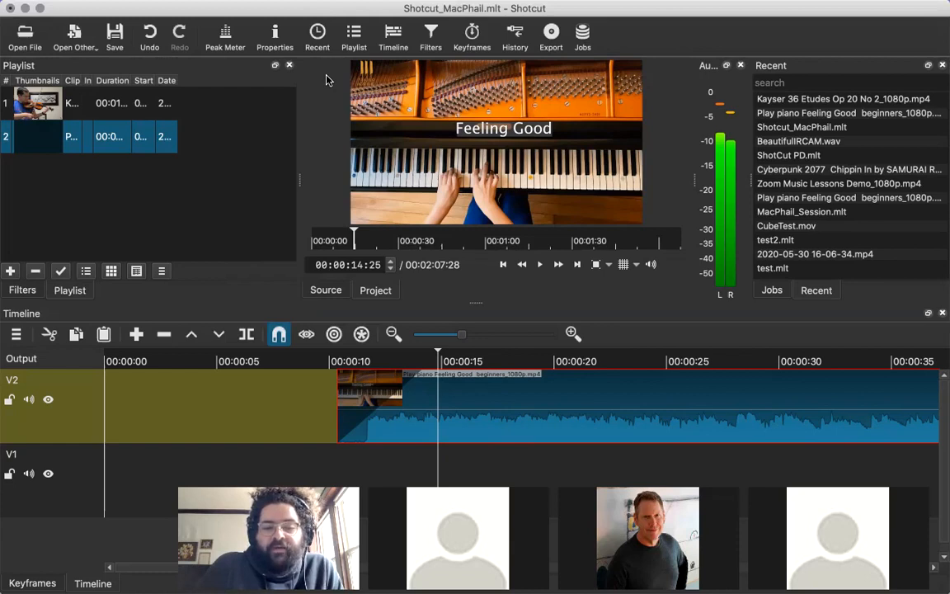
Remove the fade-in from the piano clip and move the clip to the start of track V2.
left_click_drag(423, 376, 333, 377)
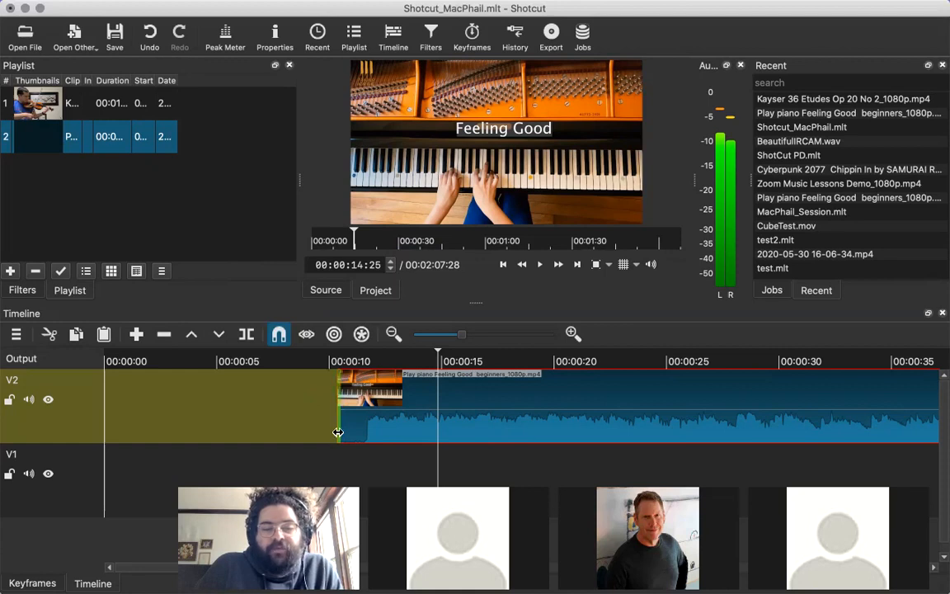
left_click_drag(367, 417, 177, 424)
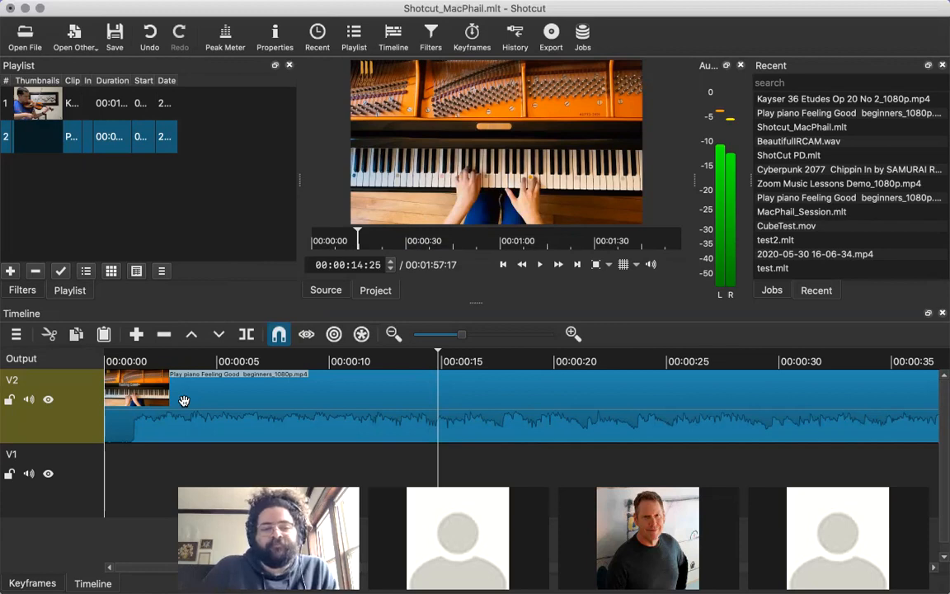
Show the filters of the piano clip on track V2.
left_click(21, 290)
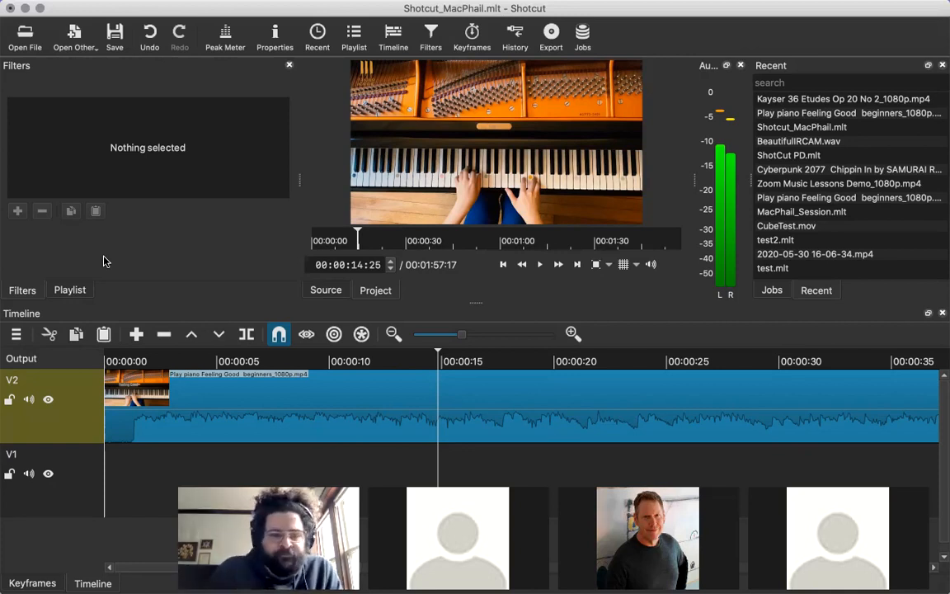
left_click(108, 424)
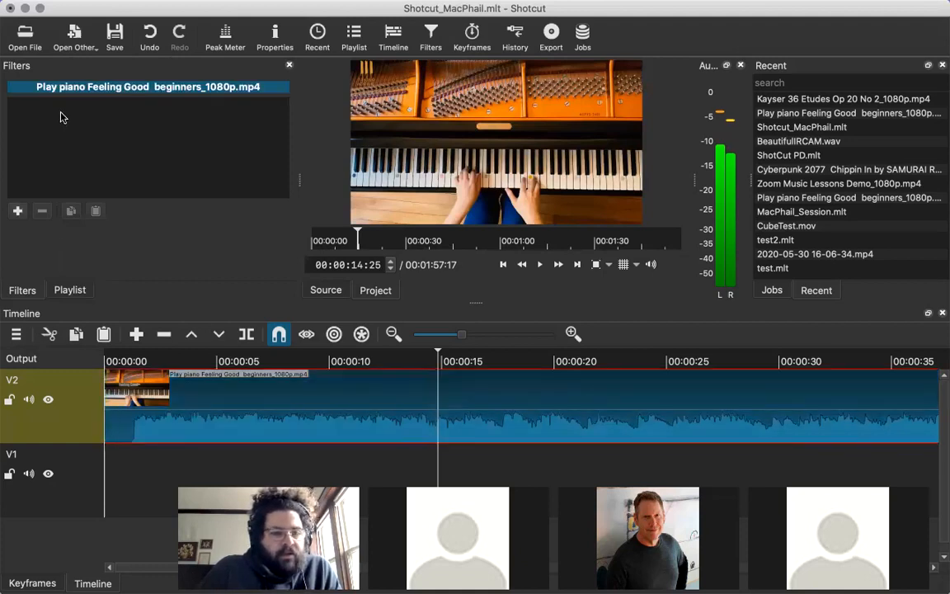
left_click(61, 293)
left_click(34, 294)
Compare the filter targets for the piano clip, the violin clip, the timeline's Output and track V2 while repositioning the playhead near the start.
left_click(146, 484)
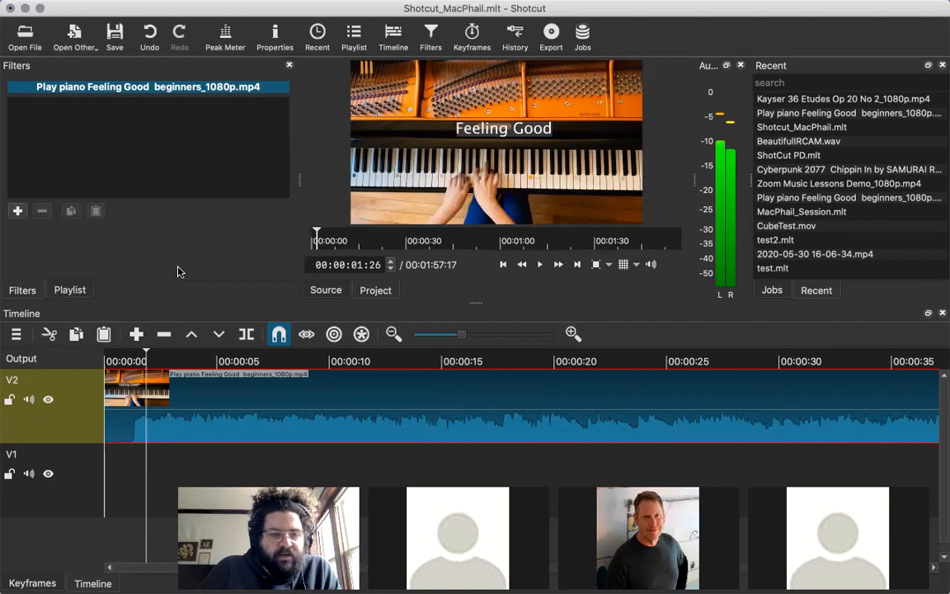
left_click(139, 466)
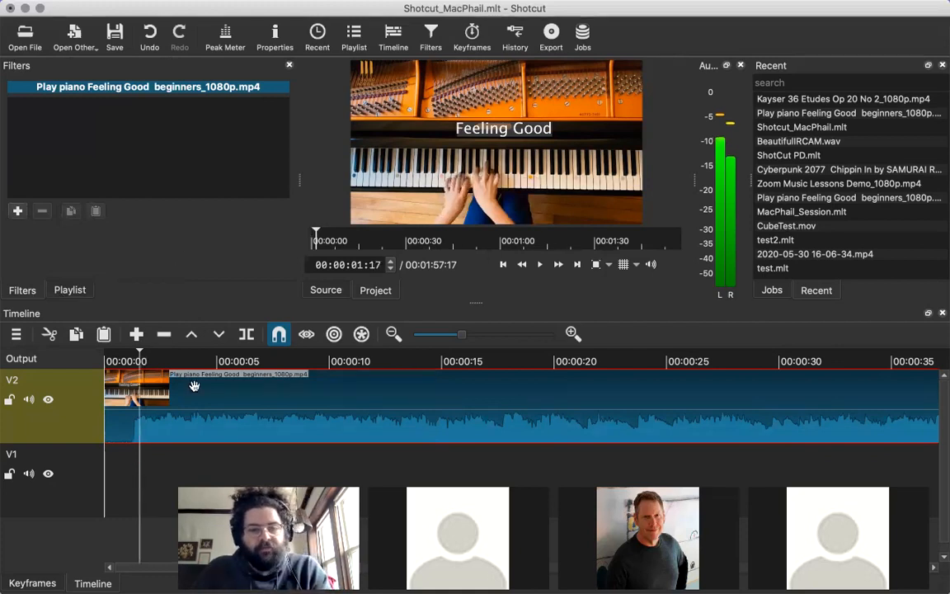
left_click(159, 447)
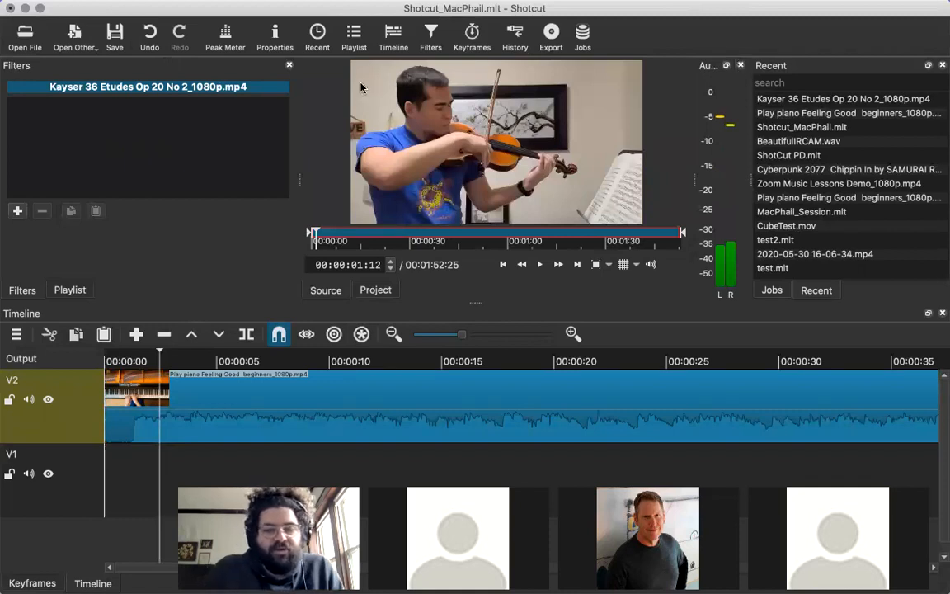
left_click(30, 402)
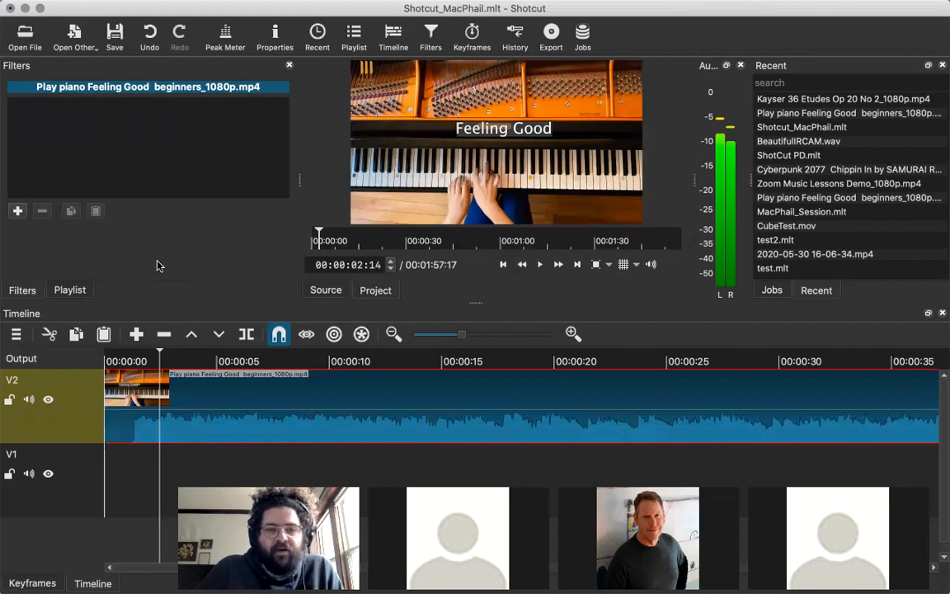
left_click(106, 361)
left_click(107, 360)
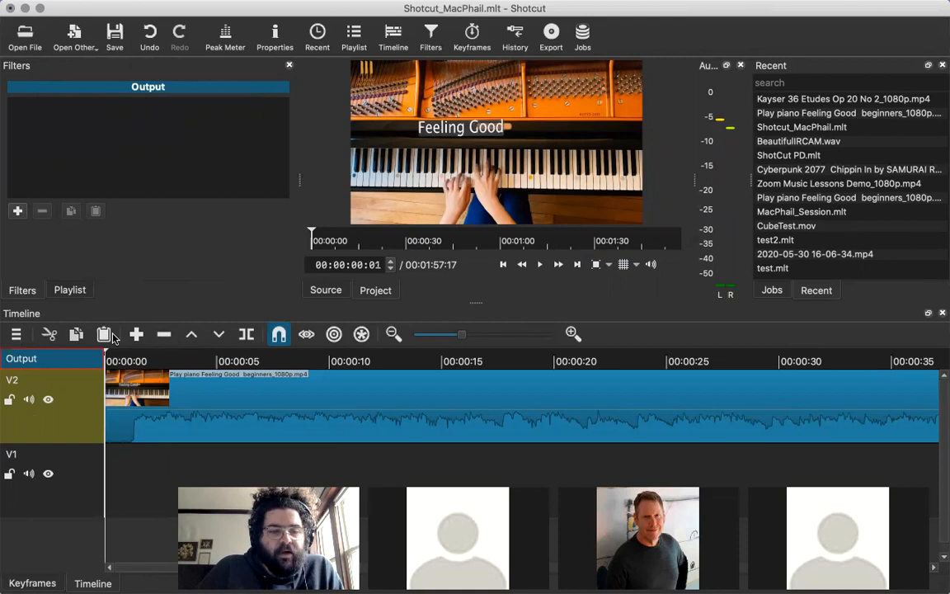
double_click(79, 386)
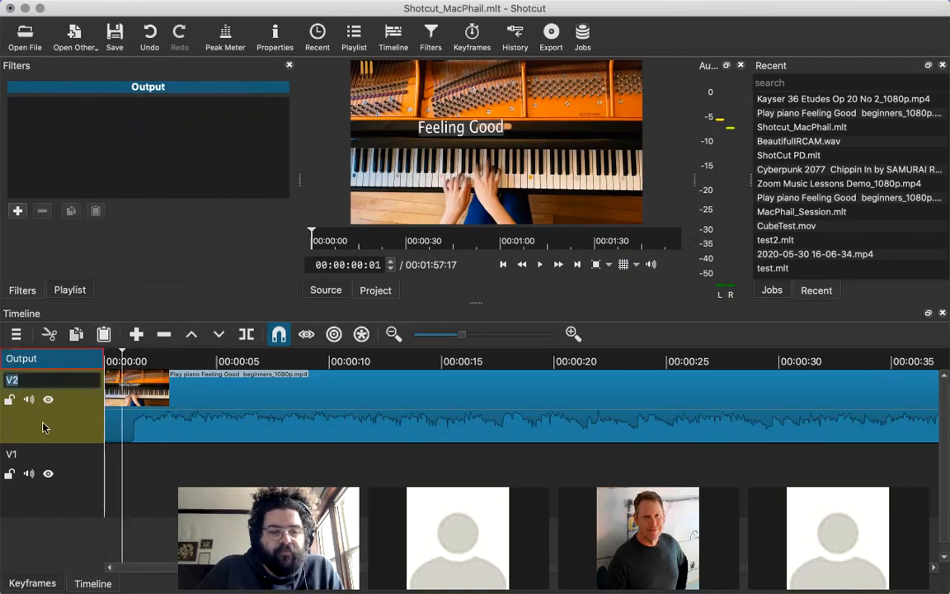
left_click(61, 426)
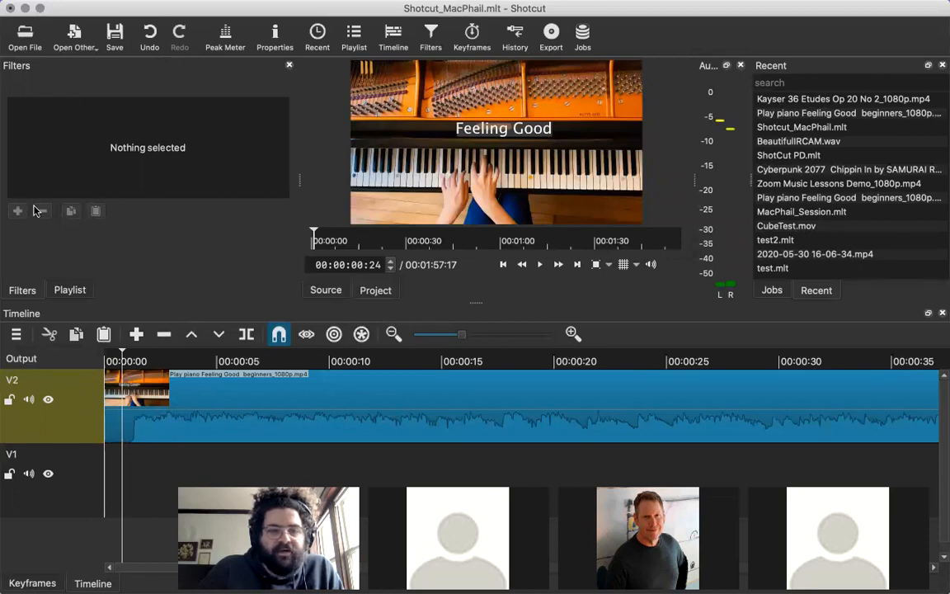
Open the list of filters that can be added to the piano clip and browse the favorite ones.
left_click(158, 430)
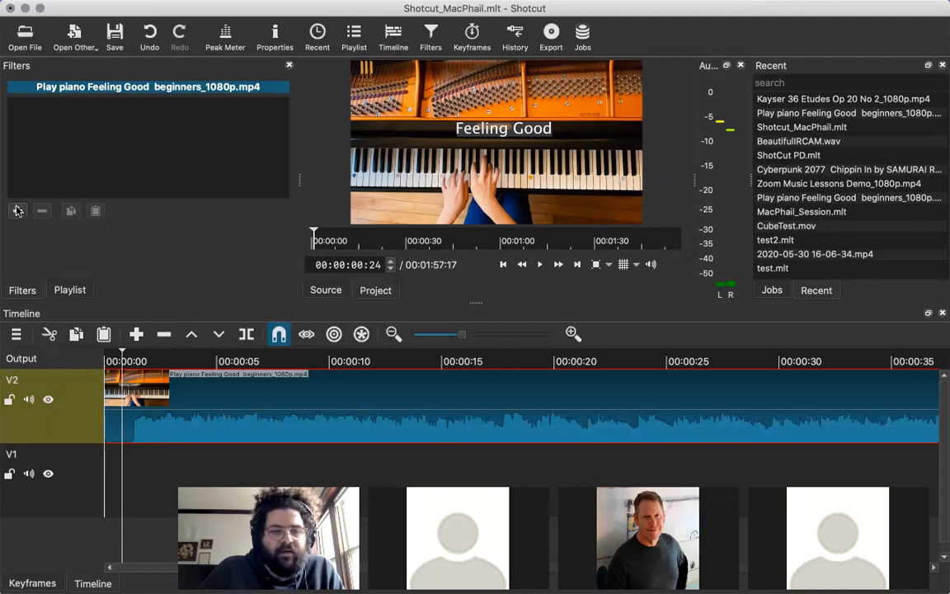
mouse_move(60, 6)
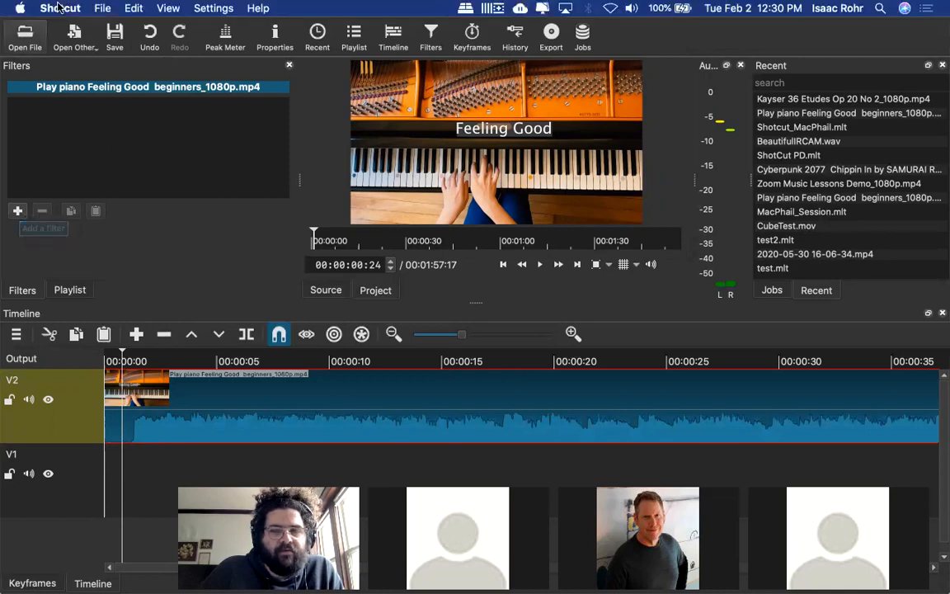
left_click(17, 211)
scroll(174, 175, "down", 5)
left_click_drag(283, 230, 282, 127)
scroll(276, 238, "down", 5)
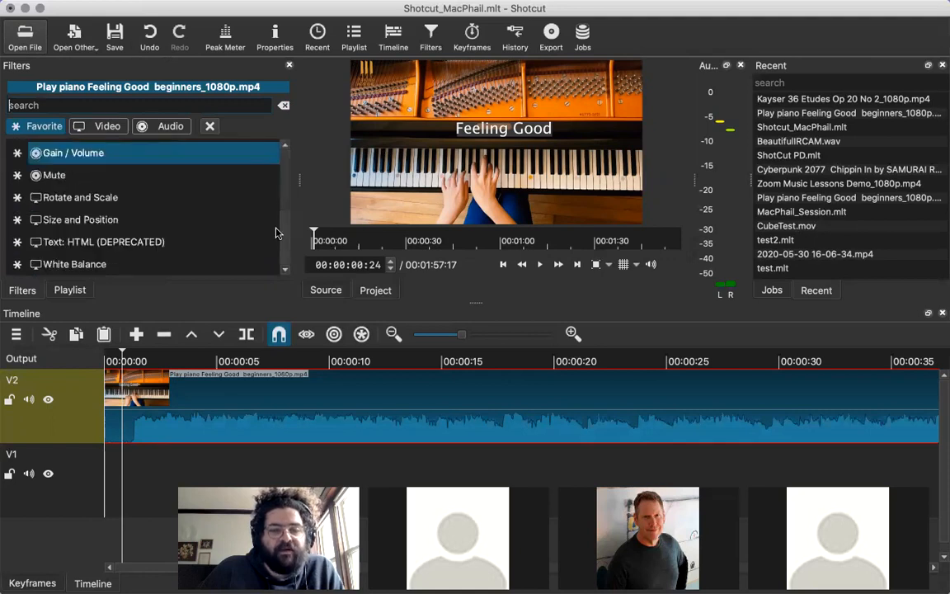
scroll(286, 197, "up", 5)
scroll(282, 250, "down", 5)
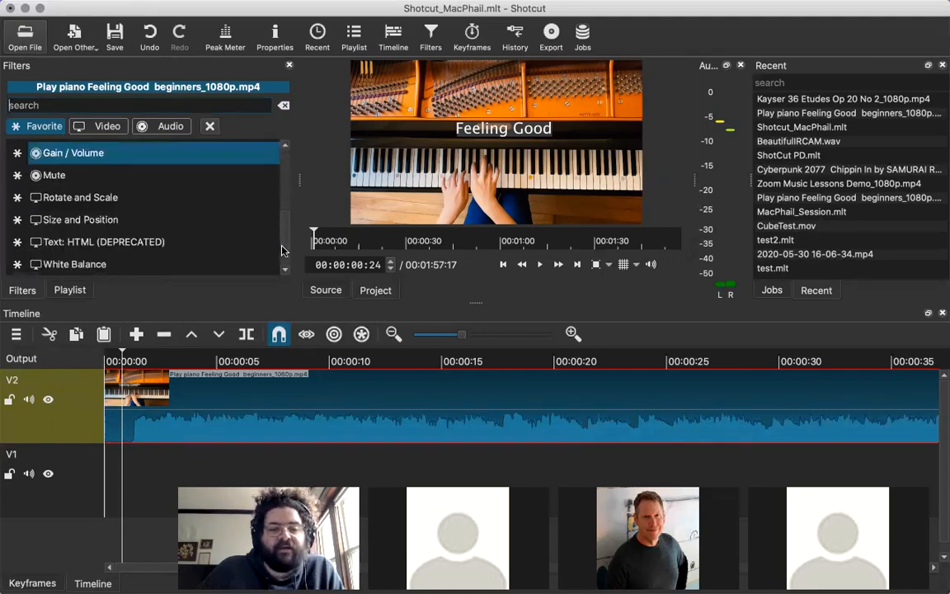
left_click_drag(284, 225, 289, 157)
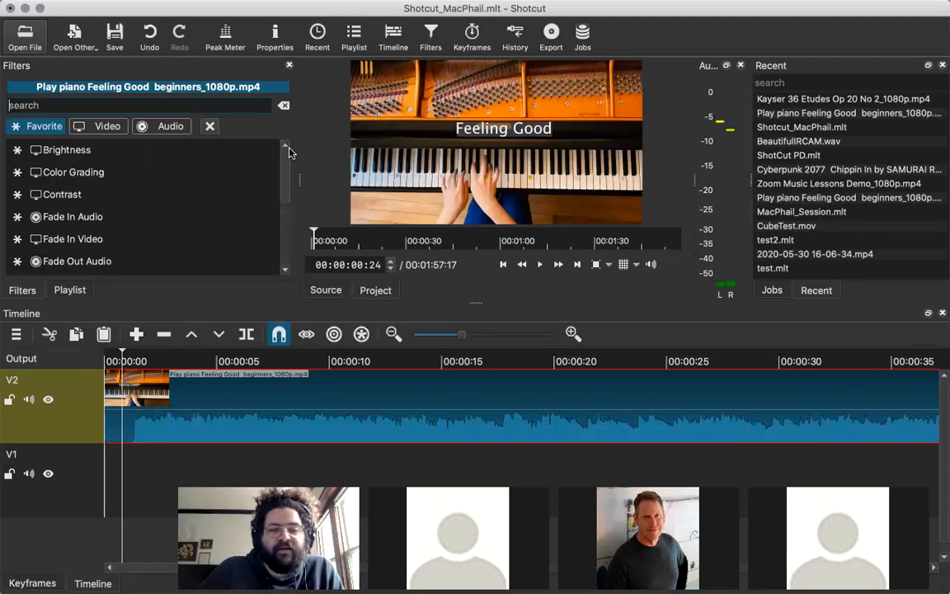
left_click_drag(280, 172, 286, 139)
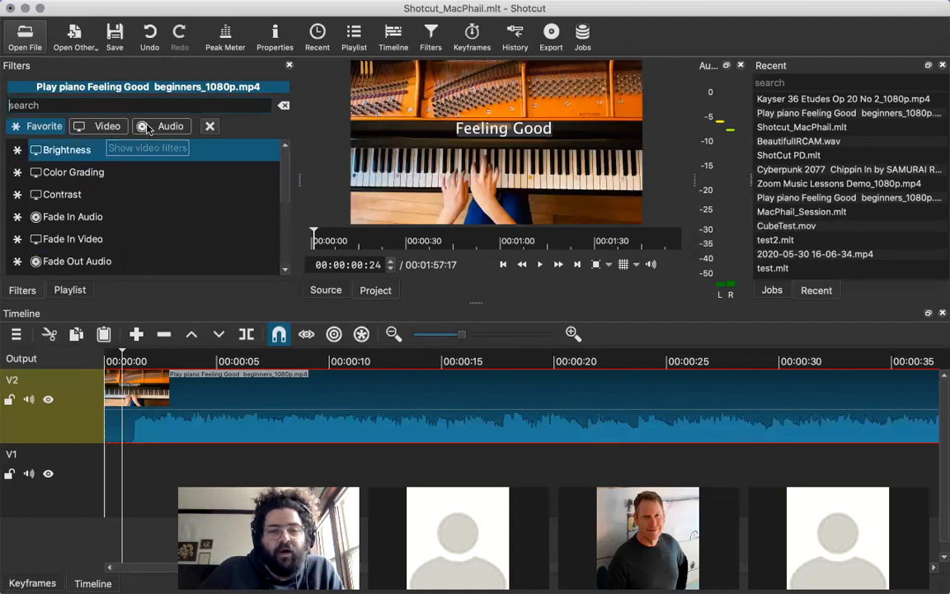
Browse the video filters and the audio filters available for the piano clip, and return to the favorites.
left_click(116, 126)
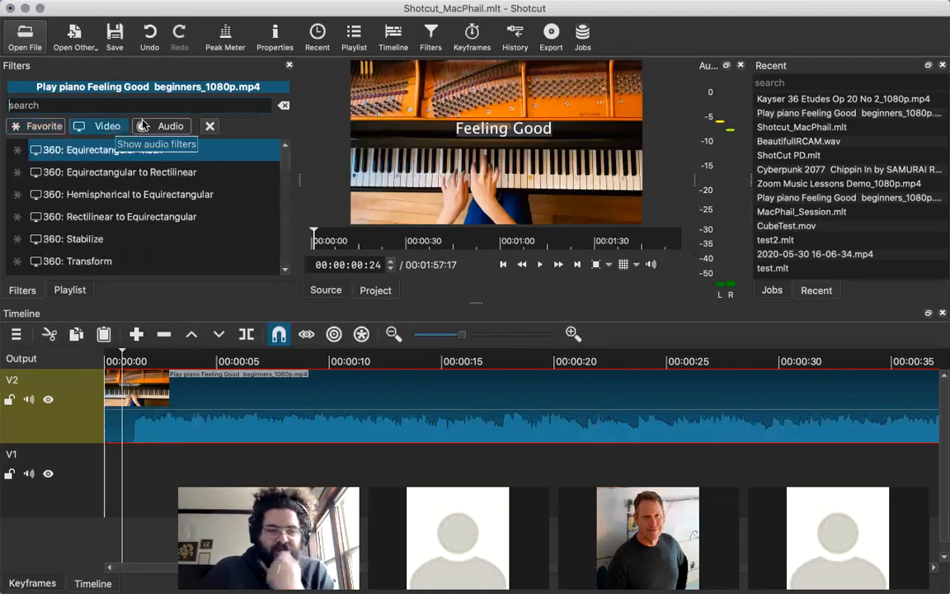
left_click_drag(283, 183, 278, 268)
scroll(245, 231, "down", 3)
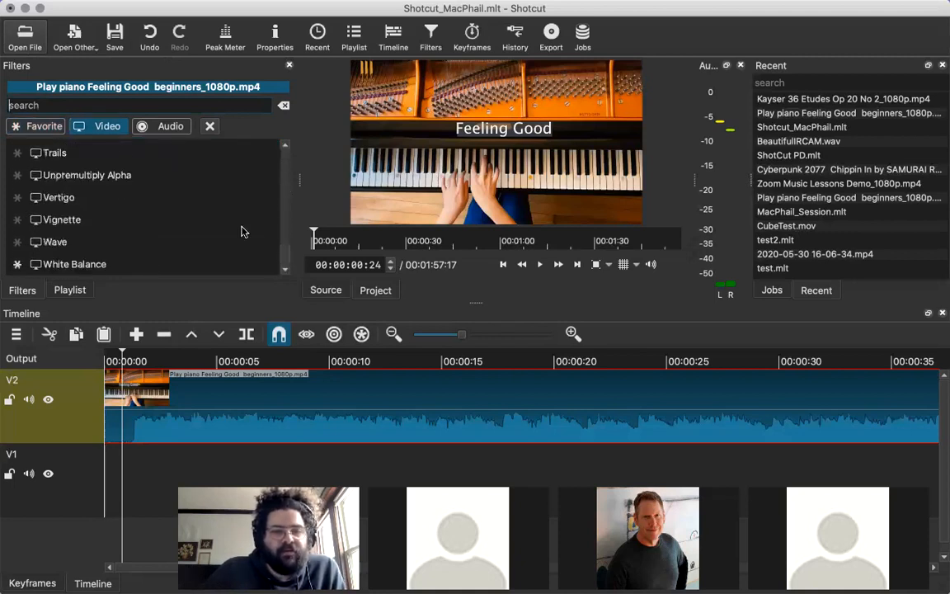
left_click(171, 128)
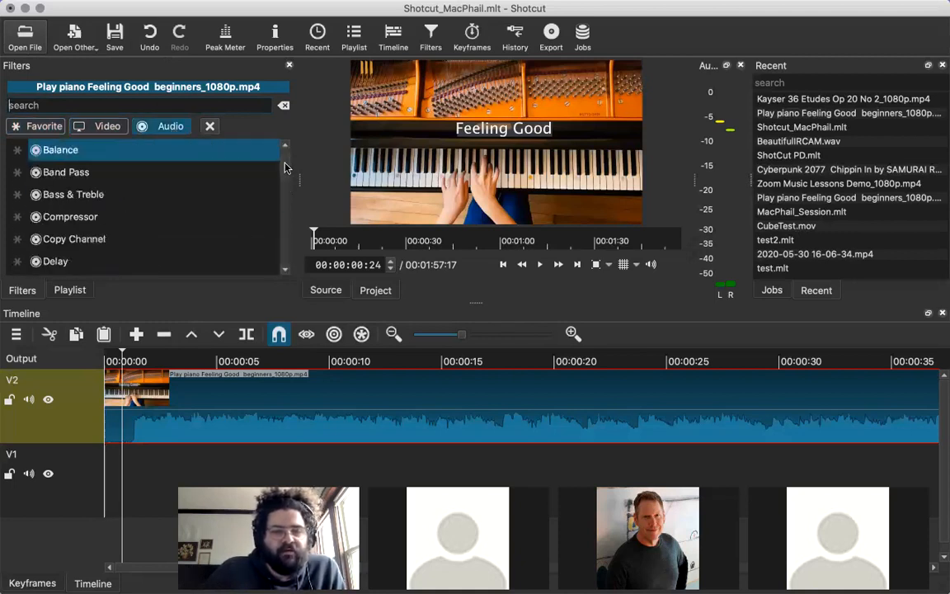
left_click(284, 188)
left_click_drag(286, 191, 289, 260)
scroll(260, 228, "up", 10)
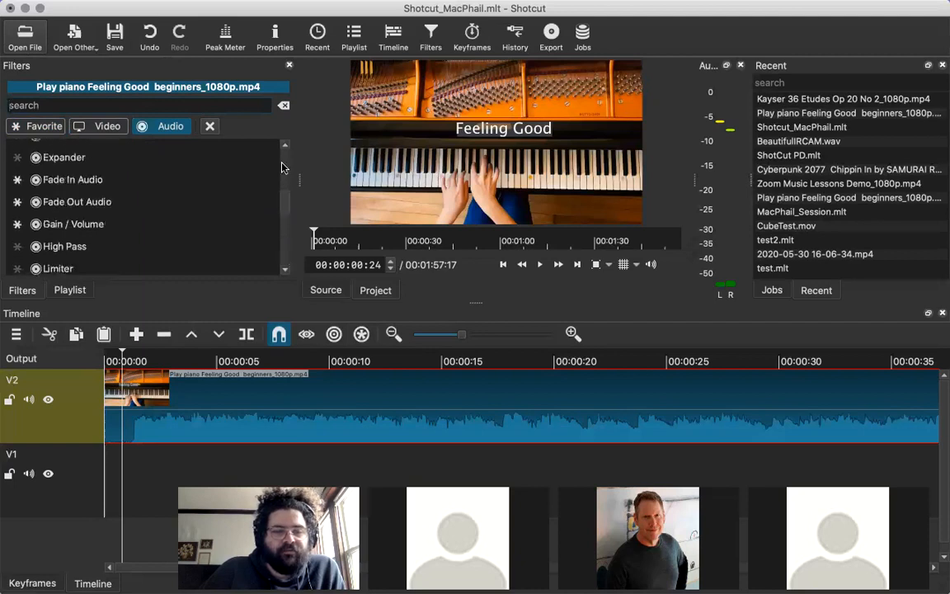
left_click(41, 124)
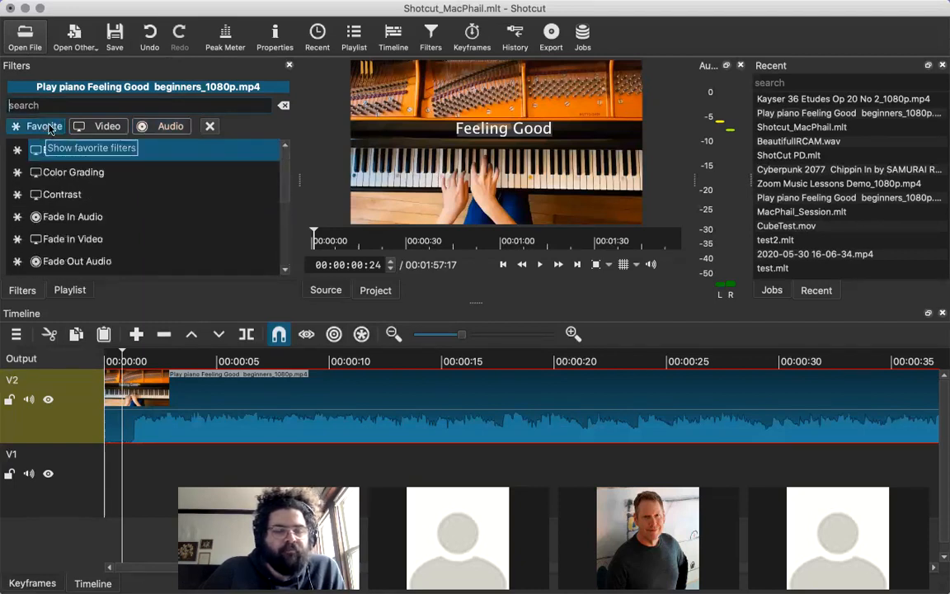
Show the filters of the timeline's Output and focus on the header of track V1.
left_click(57, 359)
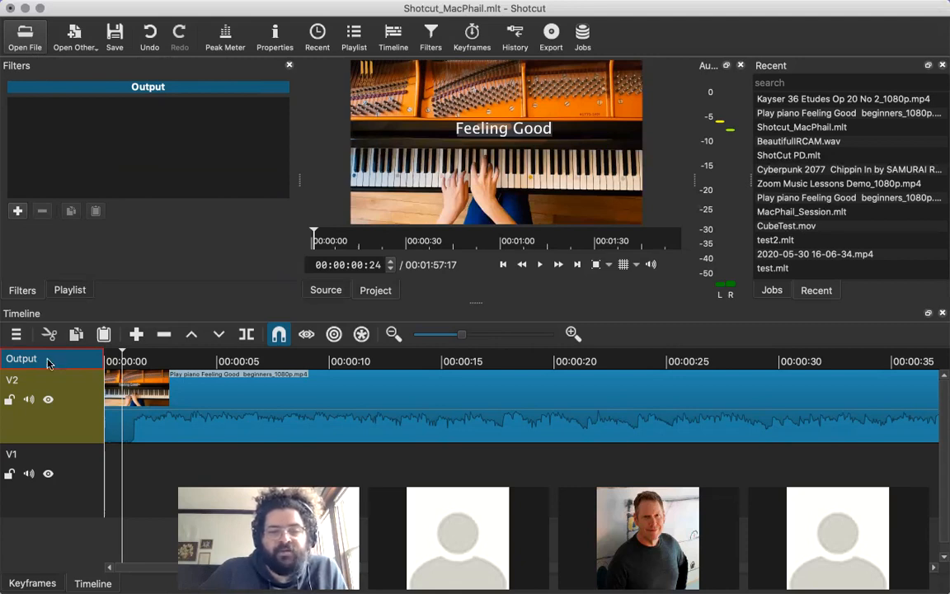
double_click(60, 467)
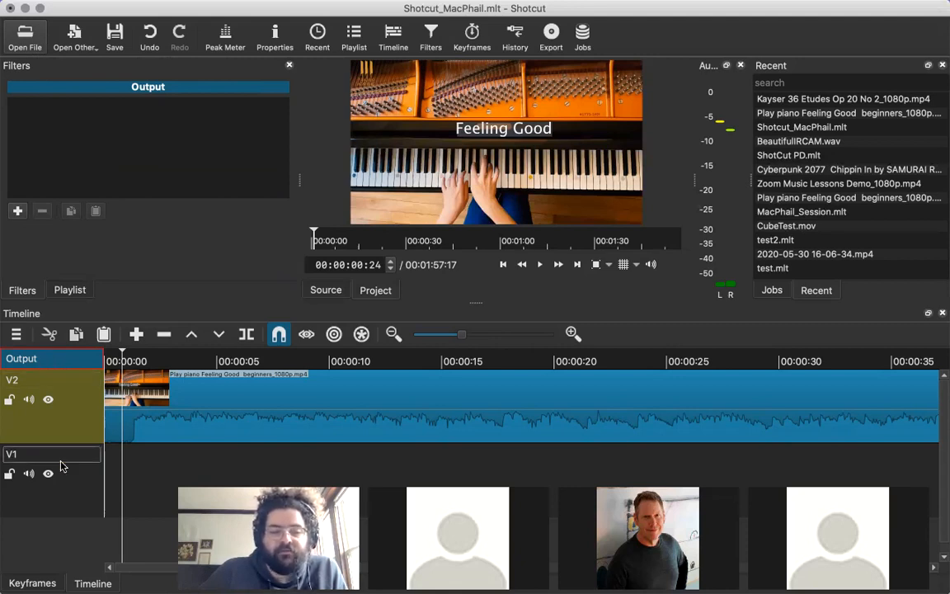
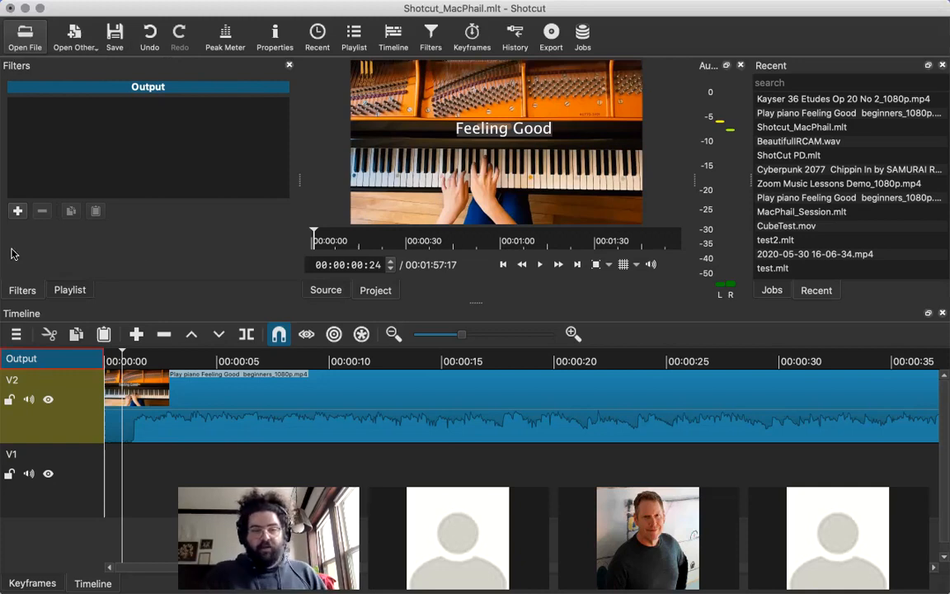
Open the list of filters that can be added to the timeline's Output and browse the audio ones.
left_click(17, 210)
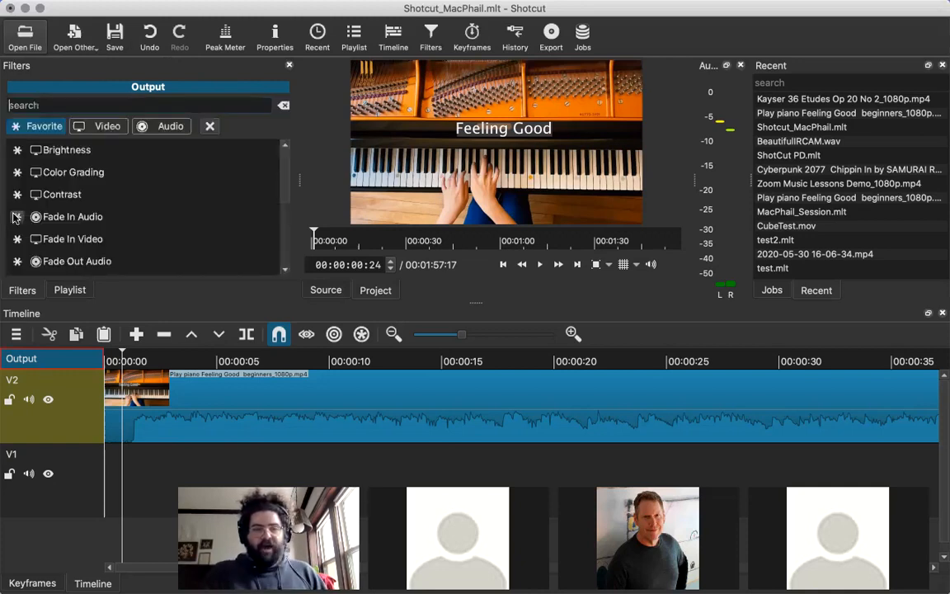
left_click(163, 126)
scroll(285, 178, "down", 1)
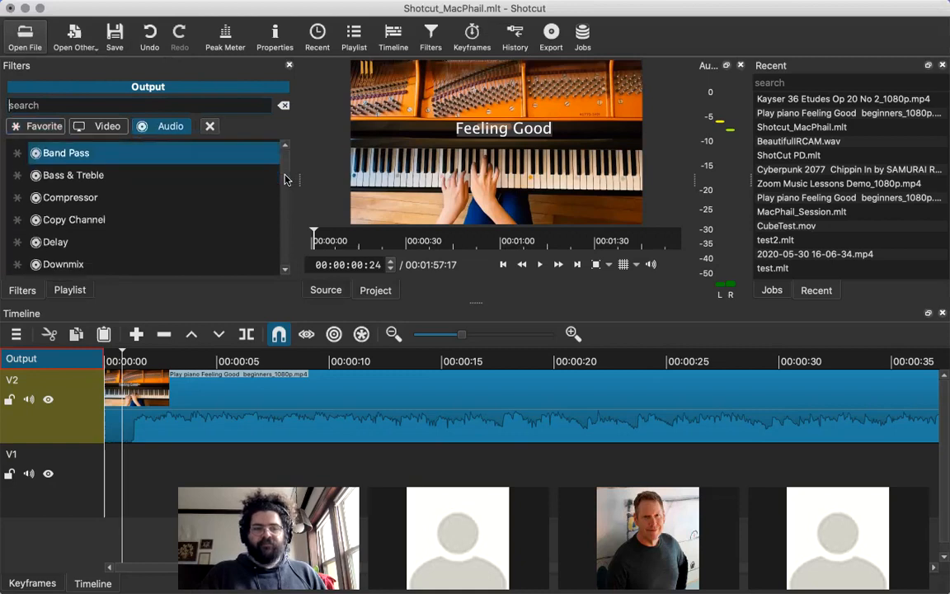
scroll(285, 181, "up", 1)
scroll(285, 190, "down", 1)
scroll(287, 206, "down", 2)
scroll(280, 198, "down", 4)
Browse the video filters available for the timeline's Output and close the filters view.
left_click(108, 126)
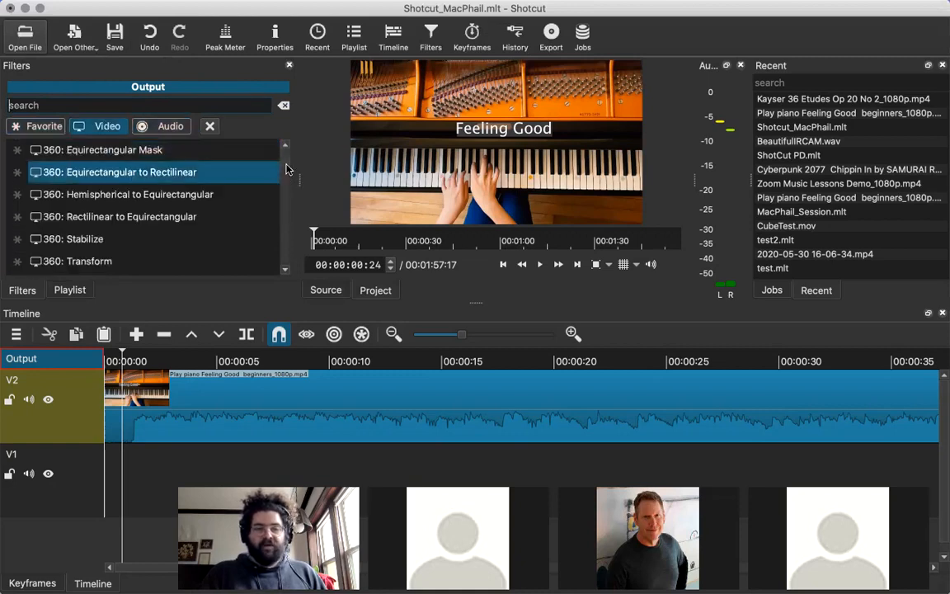
scroll(285, 180, "down", 20)
scroll(283, 188, "up", 1)
scroll(284, 185, "up", 7)
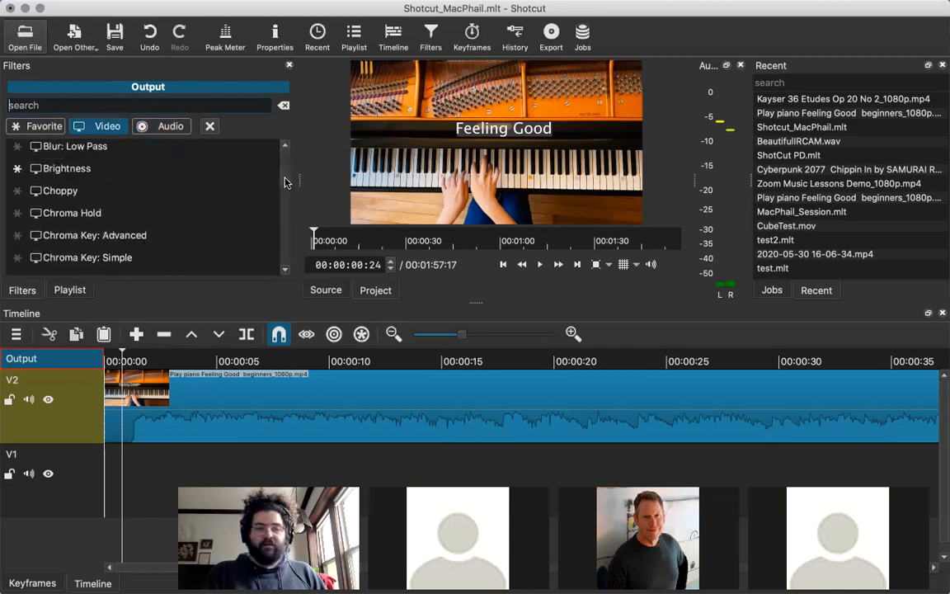
scroll(284, 186, "down", 12)
scroll(281, 196, "down", 2)
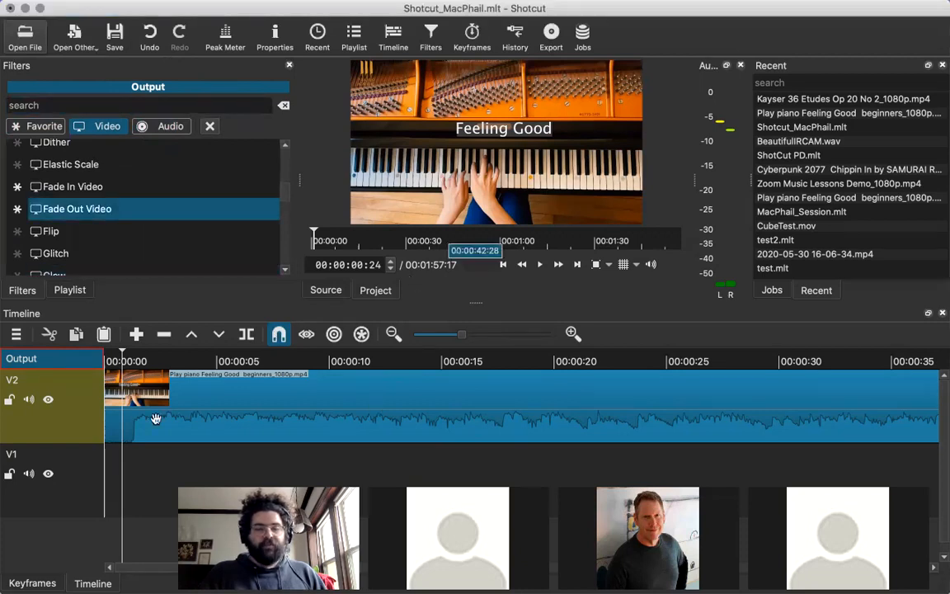
left_click(289, 66)
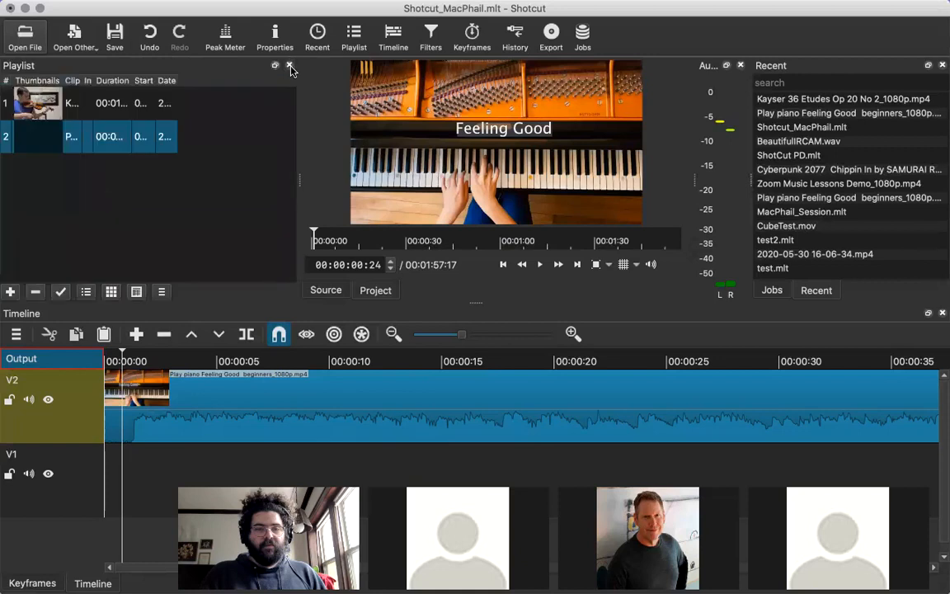
Select the piano clip on V2, show its filters and browse the favorite filters that can be added.
left_click(182, 386)
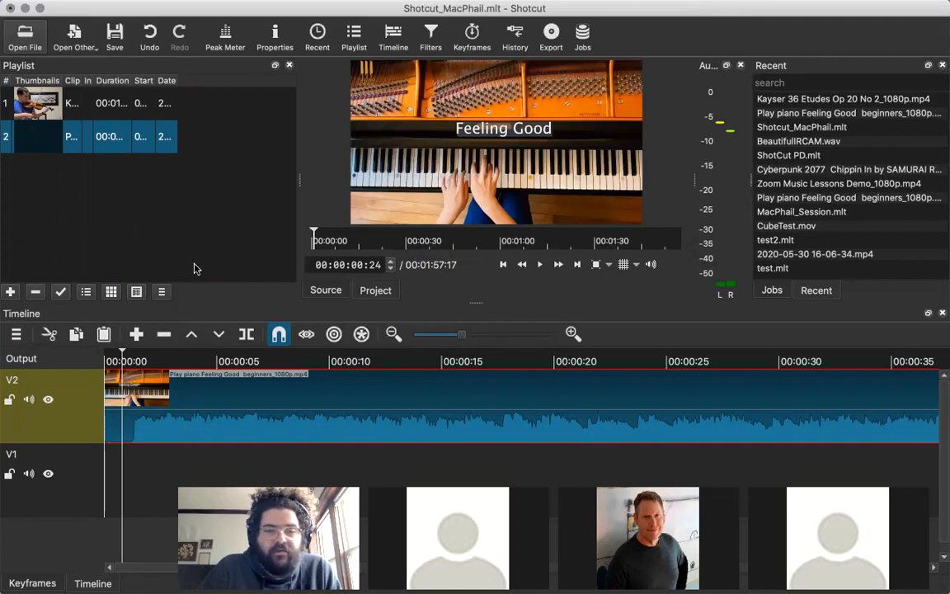
left_click(431, 37)
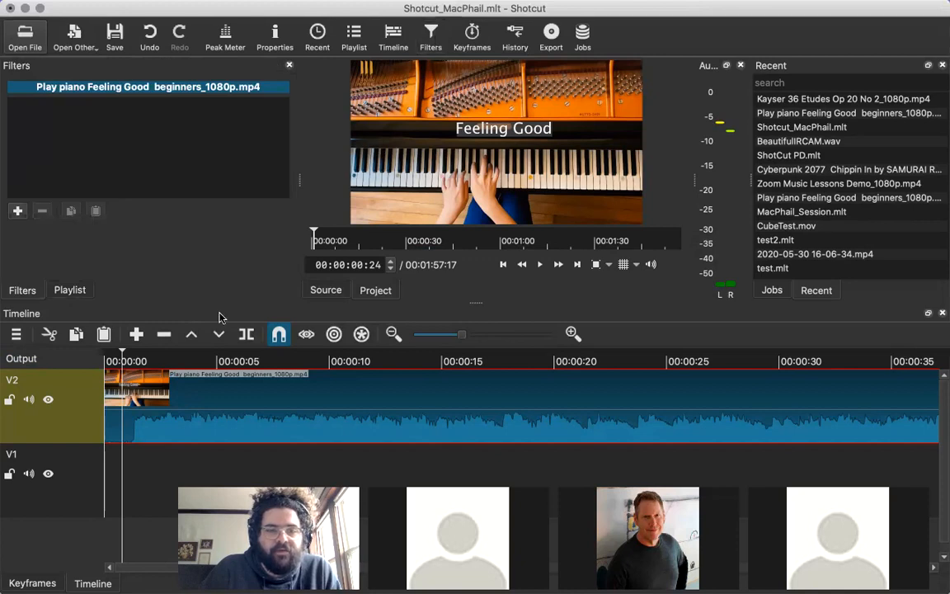
left_click(18, 210)
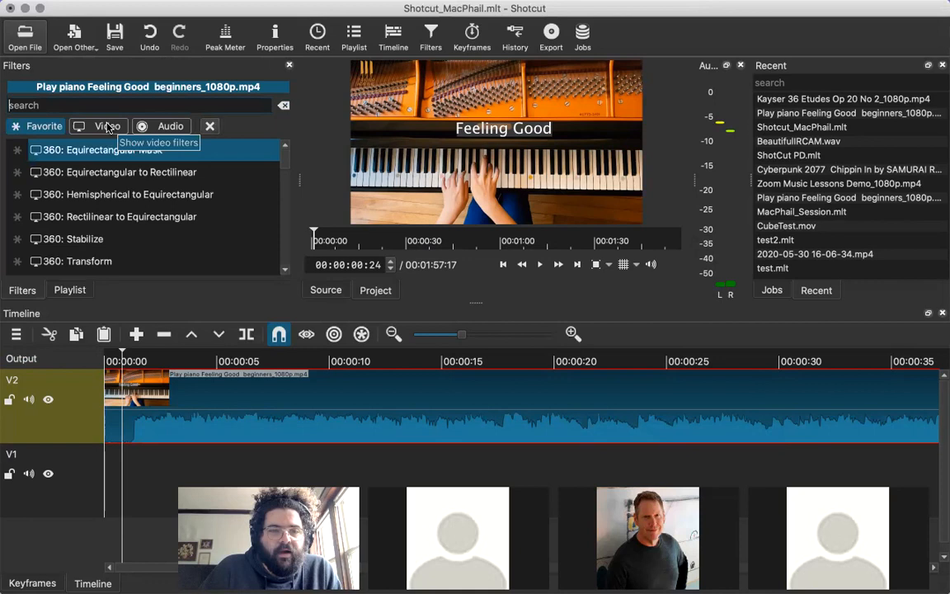
left_click(56, 126)
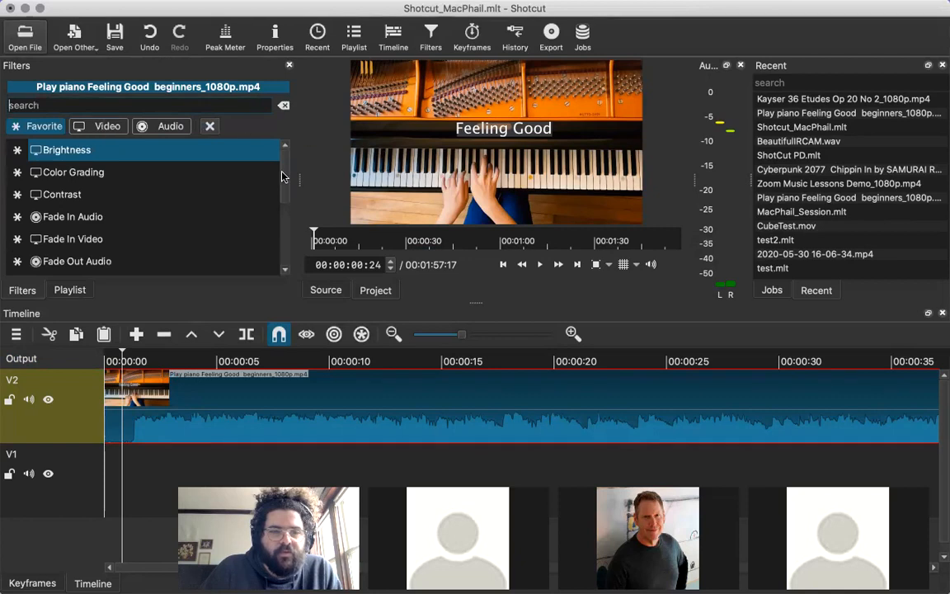
scroll(282, 178, "down", 4)
scroll(282, 216, "down", 3)
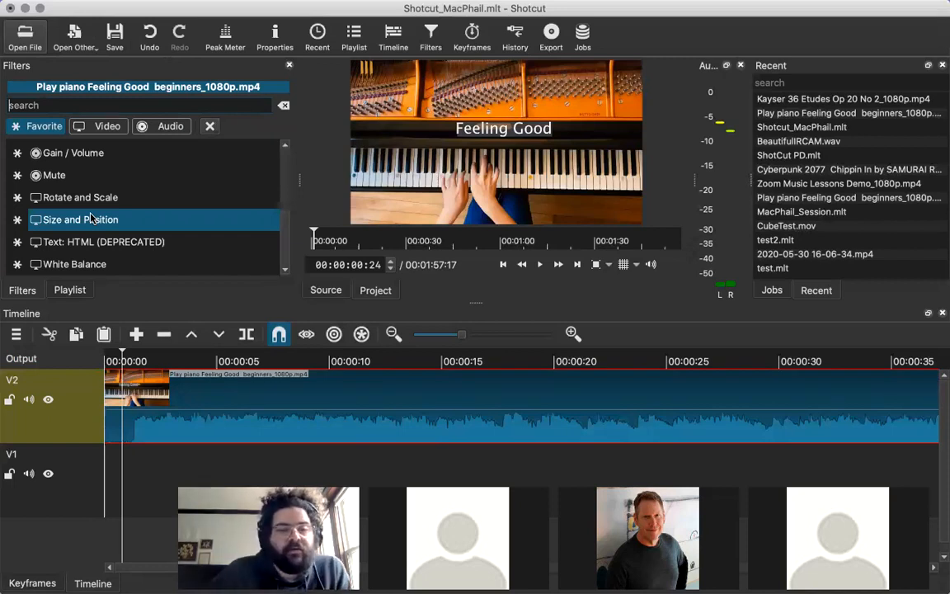
Add the Size and Position filter to the piano clip, try the Slide In From Bottom preset and restore the defaults.
left_click(92, 218)
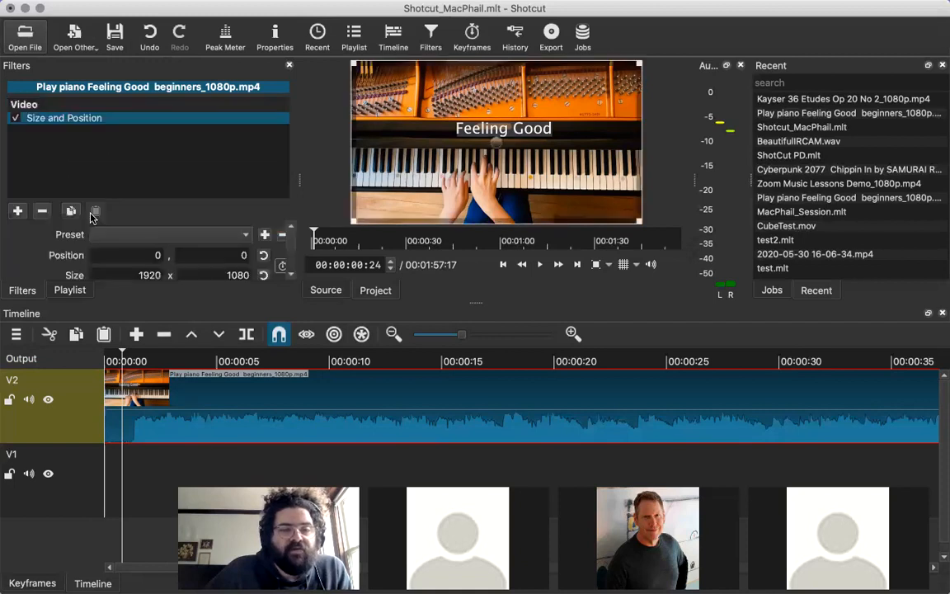
left_click(220, 233)
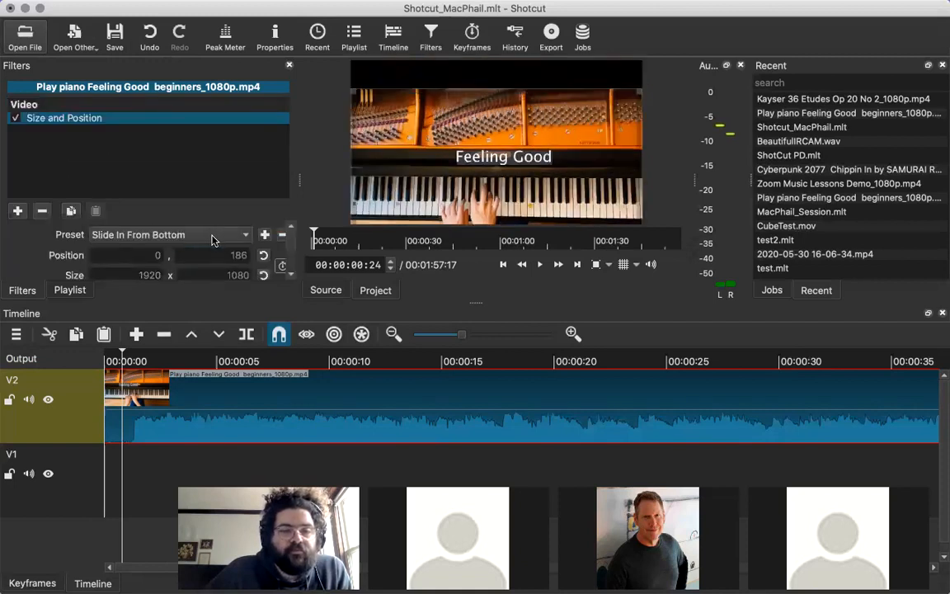
left_click(211, 239)
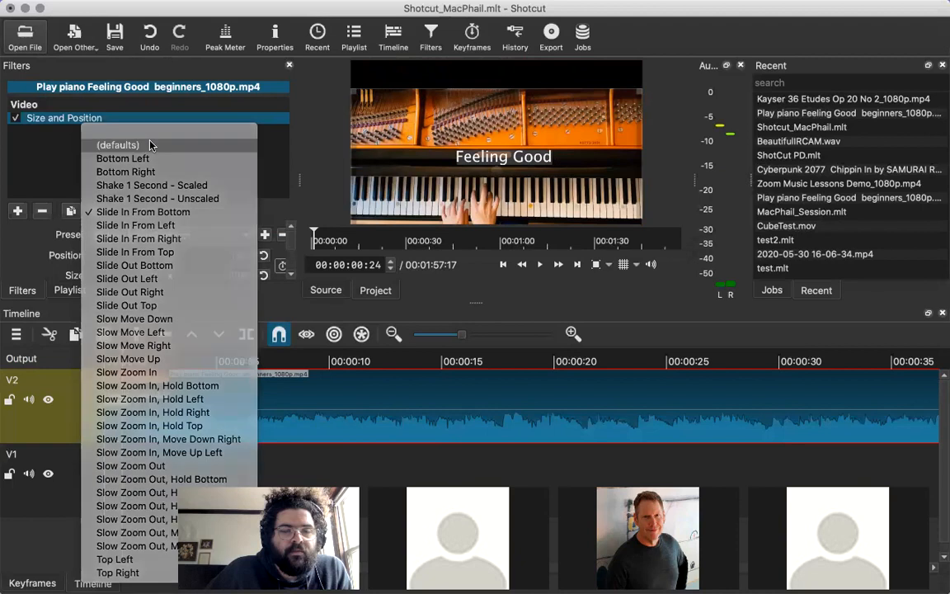
left_click(135, 125)
Review the size mode, fit, background color and position settings of Size and Position, and remove the filter.
scroll(20, 258, "down", 3)
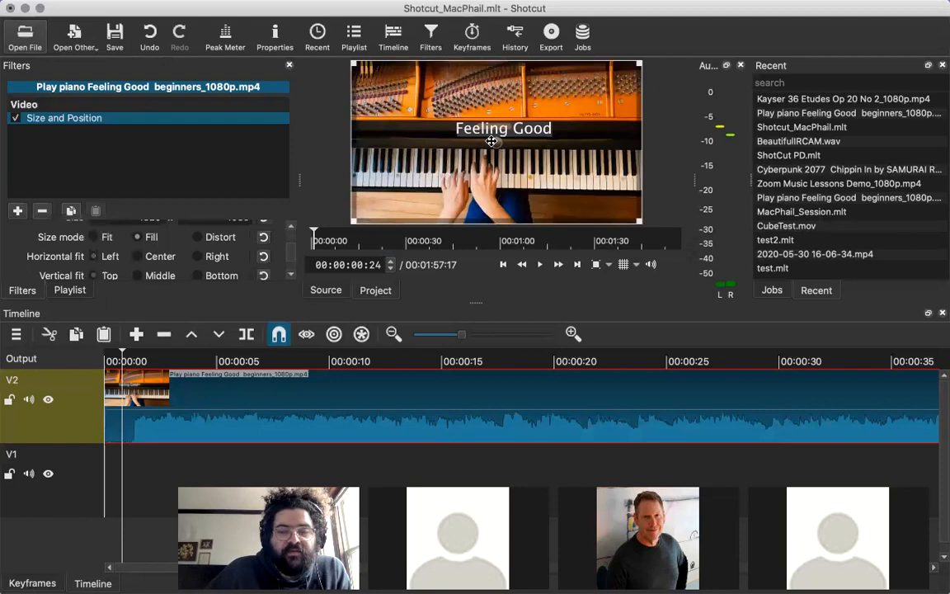
scroll(167, 264, "down", 1)
scroll(167, 263, "down", 2)
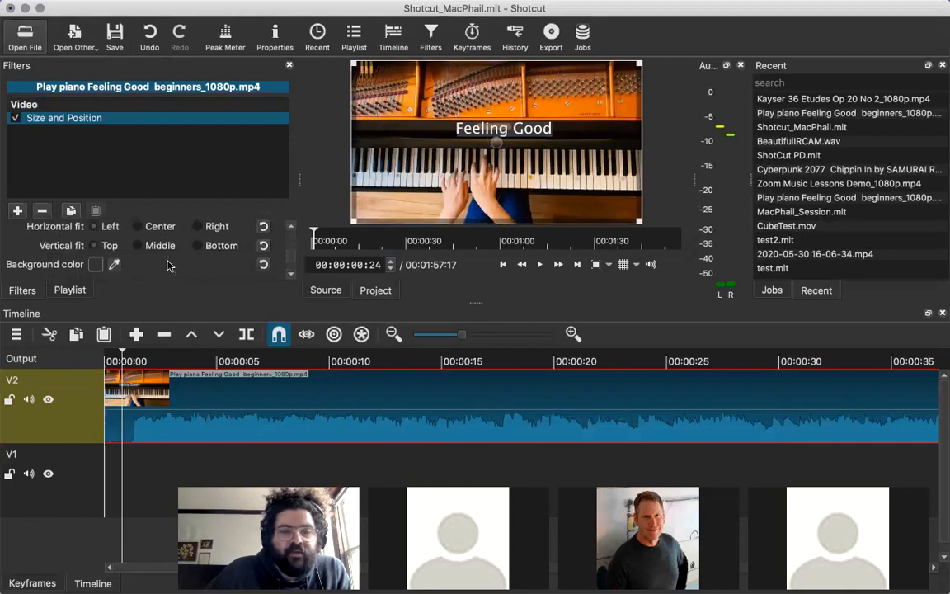
scroll(156, 251, "up", 2)
scroll(145, 243, "up", 2)
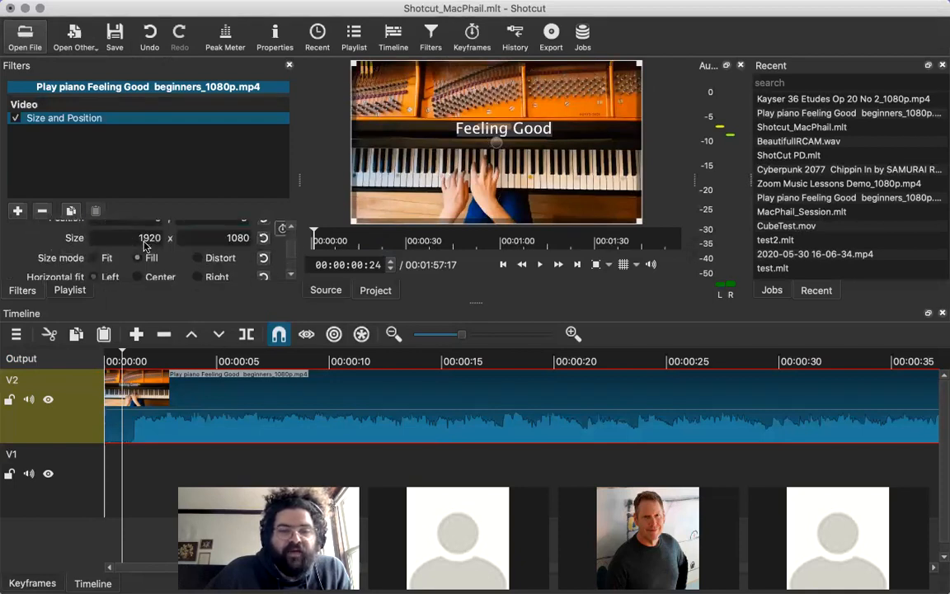
scroll(144, 243, "up", 2)
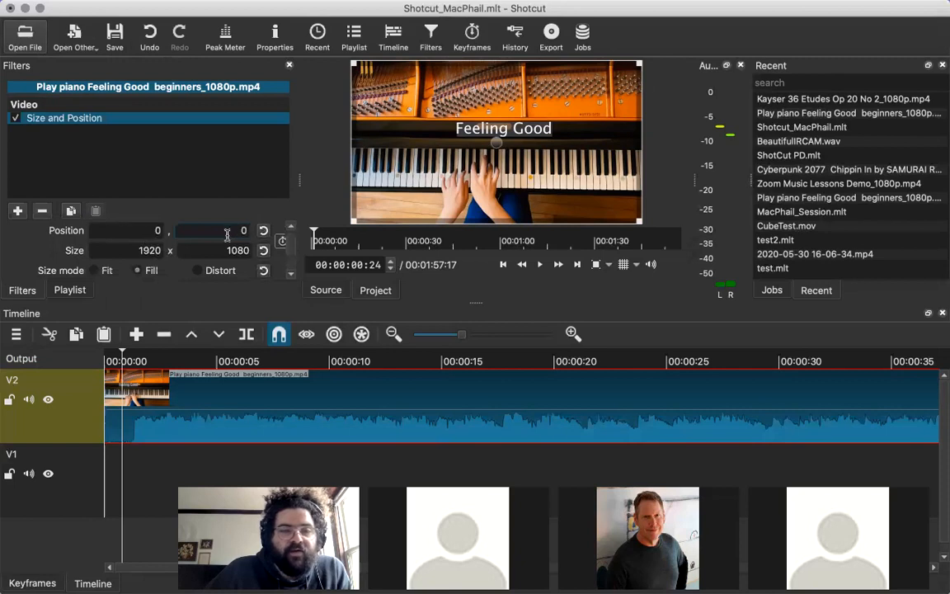
scroll(194, 221, "up", 2)
left_click(41, 212)
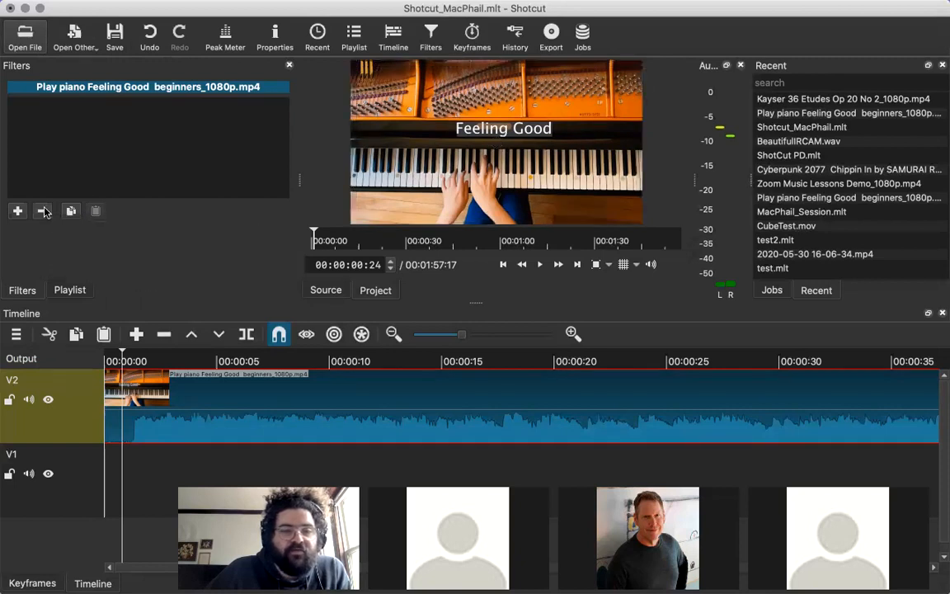
Try the Contrast filter on the piano clip, varying its level and ending at 50.8 %, and remove the filter.
left_click(17, 211)
left_click(44, 200)
scroll(121, 260, "down", 3)
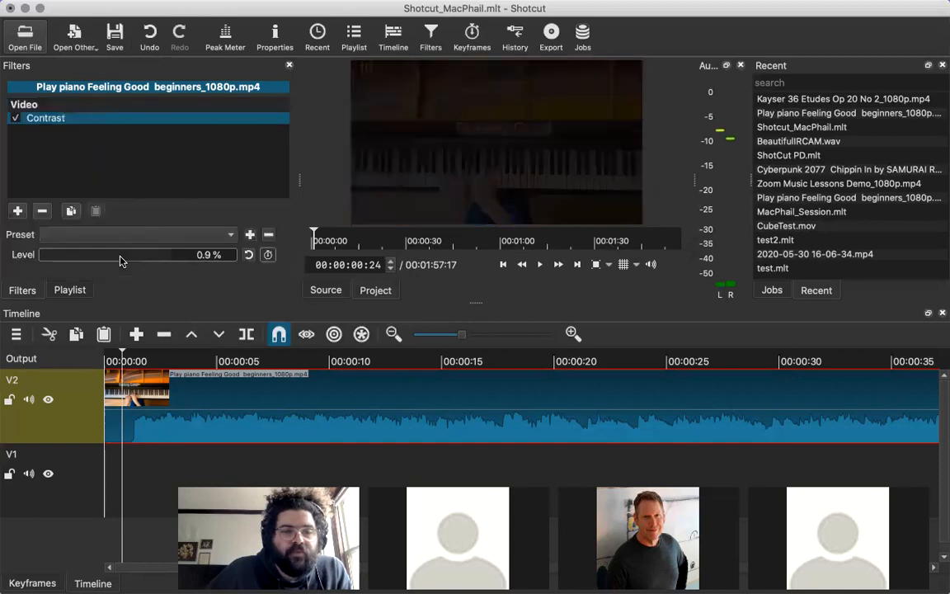
left_click(121, 261)
left_click_drag(138, 260, 107, 258)
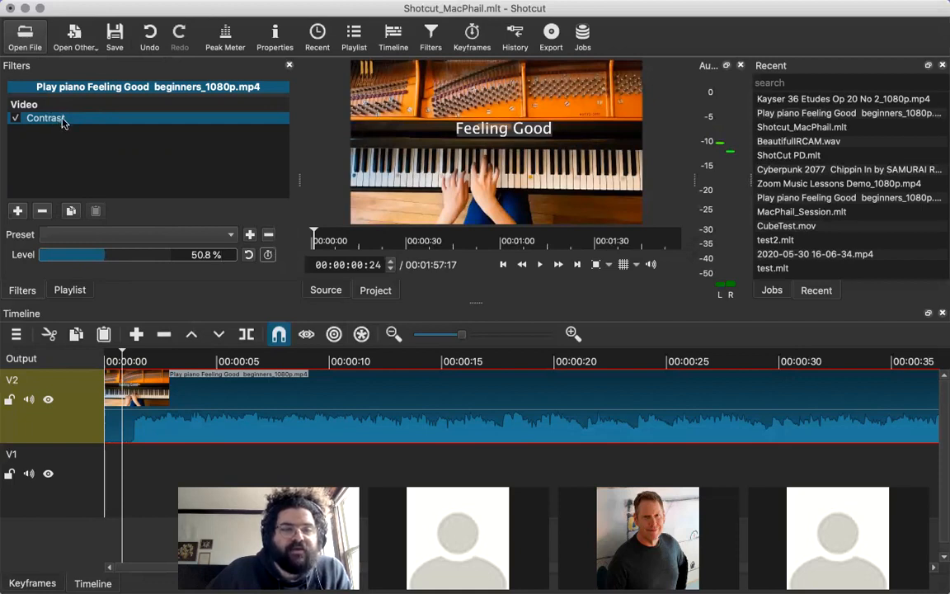
left_click(43, 213)
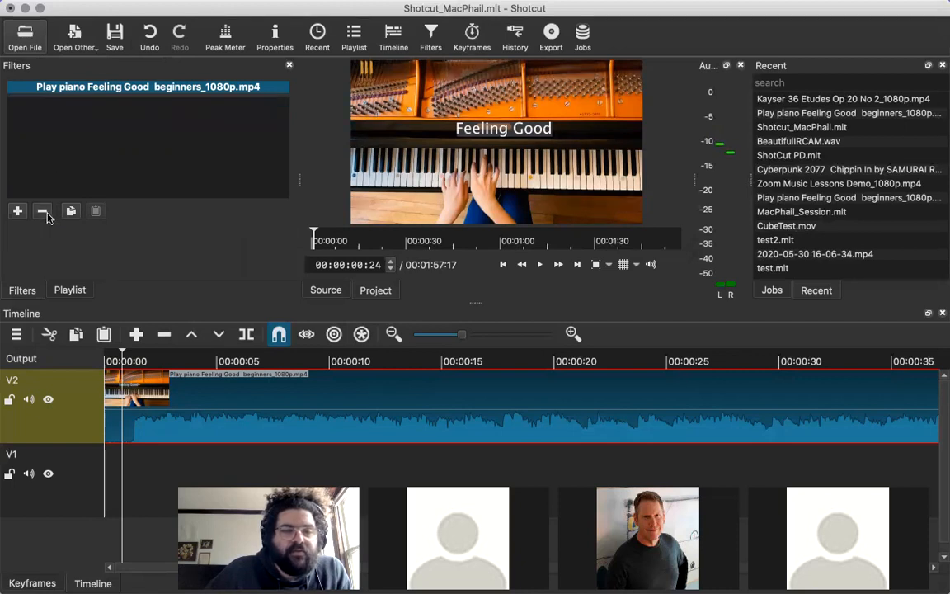
Add the Rotate and Scale filter from the favorites to the piano clip on V2.
left_click(17, 211)
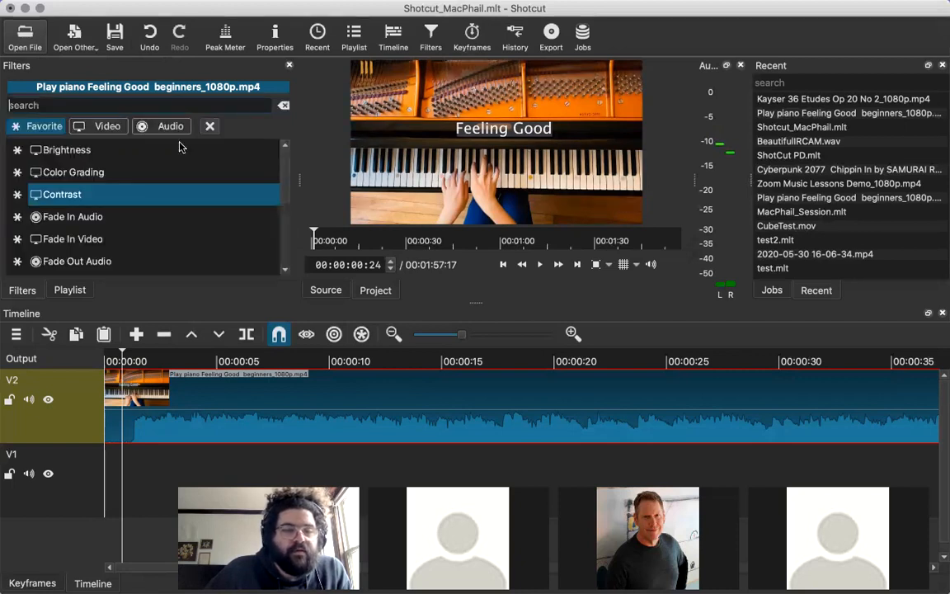
scroll(249, 195, "down", 4)
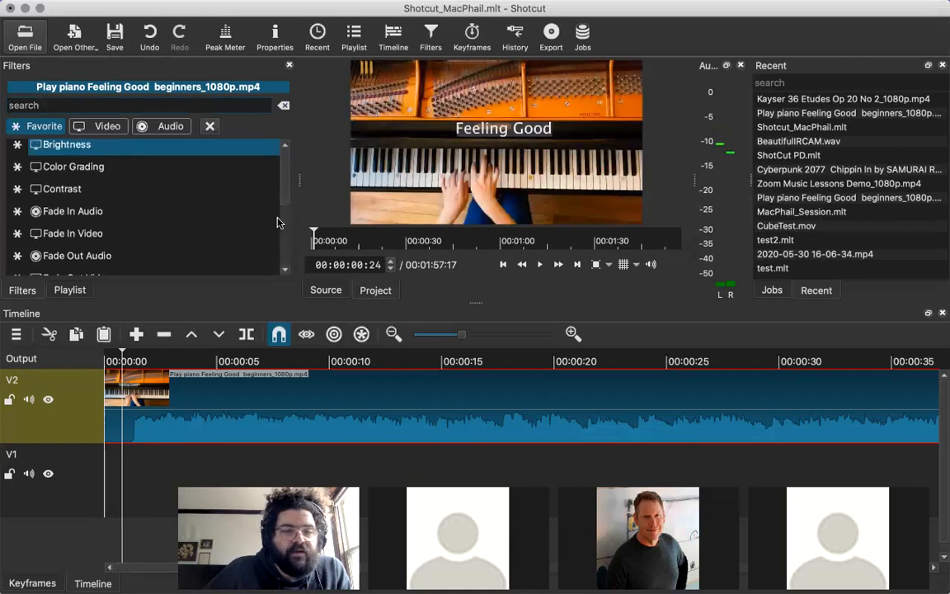
scroll(268, 248, "down", 3)
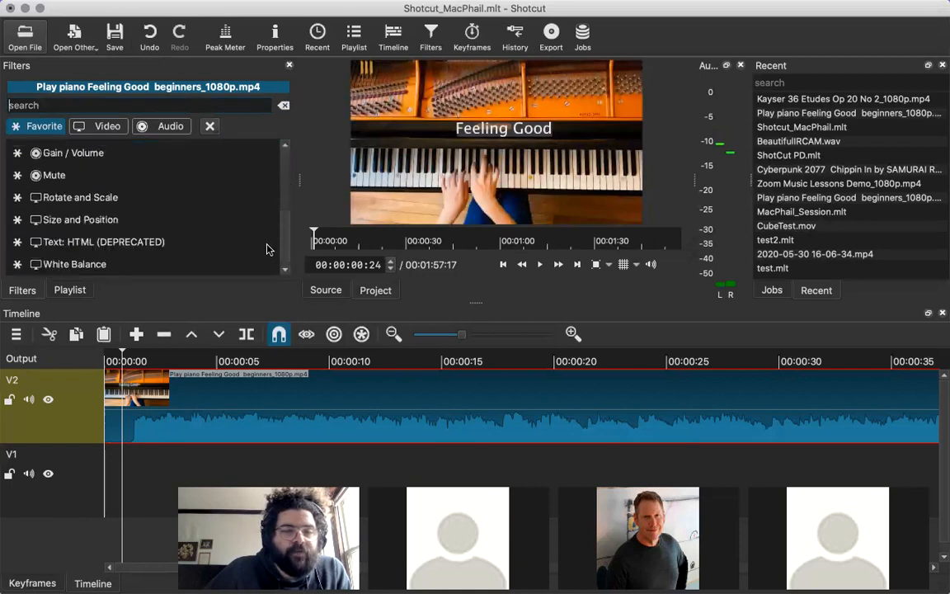
left_click(114, 201)
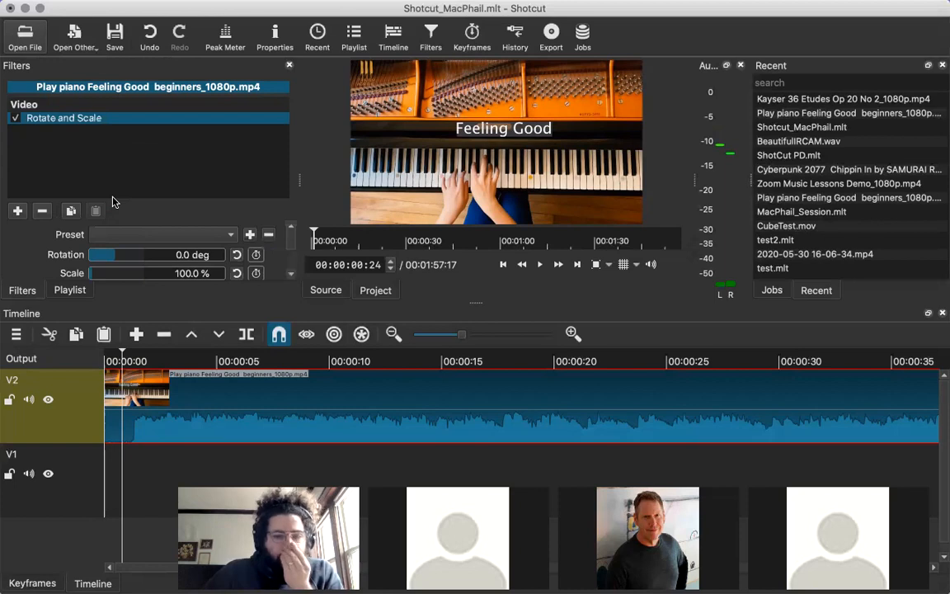
Shrink and enlarge the piano clip's picture with the Rotate and Scale filter, ending at a scale of 77.0 %.
scroll(288, 244, "down", 2)
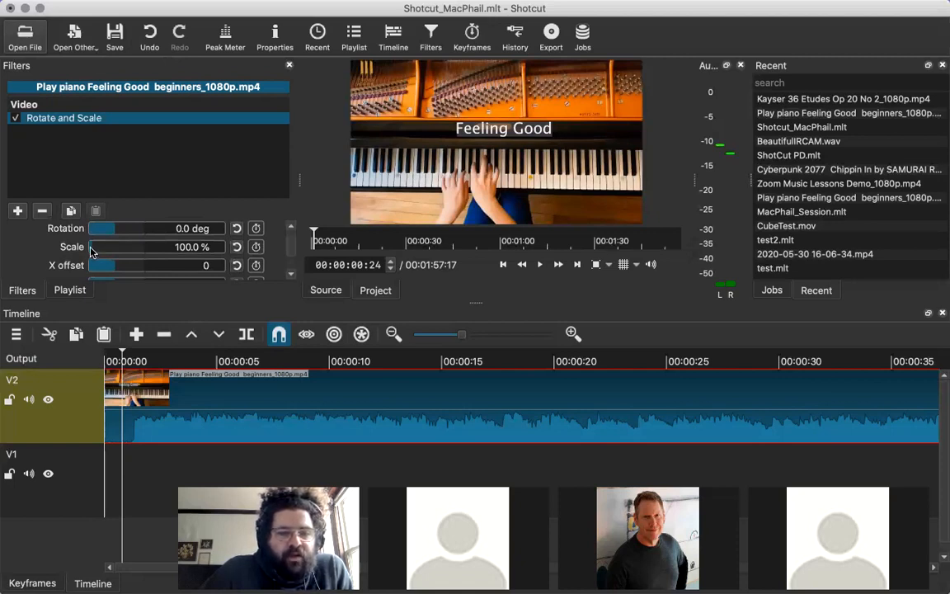
left_click(91, 249)
scroll(91, 251, "up", 2)
scroll(90, 251, "down", 3)
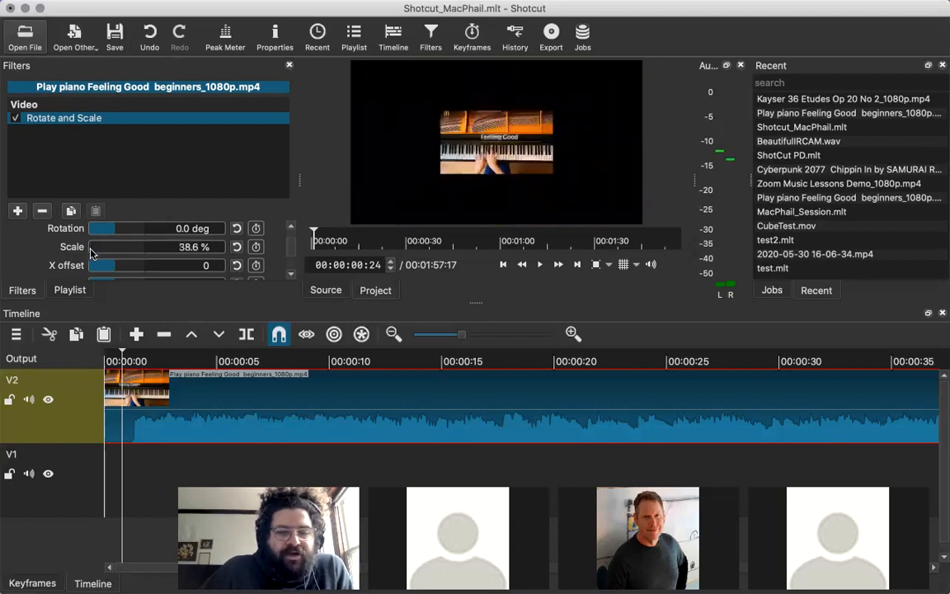
scroll(91, 253, "up", 3)
scroll(93, 252, "up", 2)
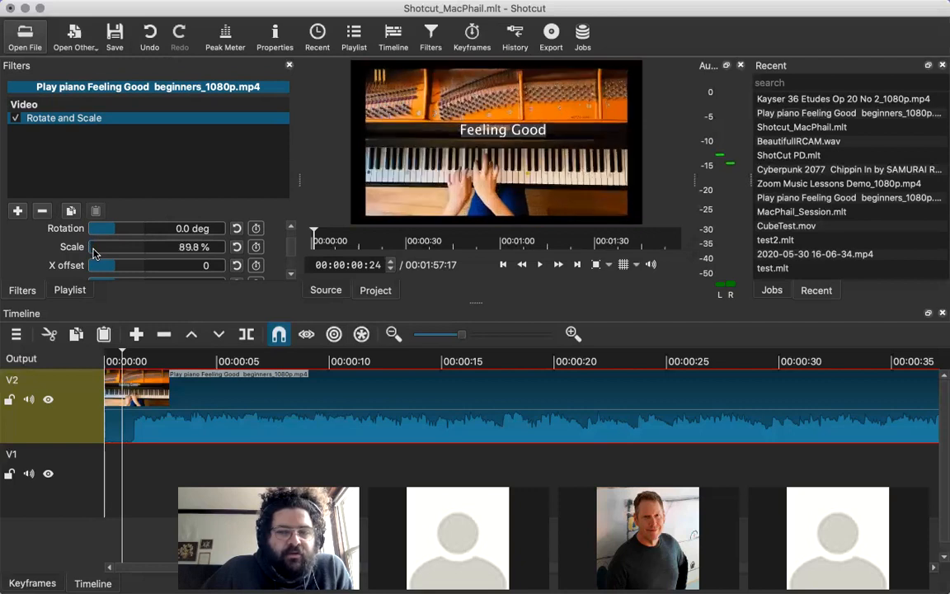
scroll(93, 252, "down", 1)
scroll(94, 252, "up", 1)
scroll(93, 252, "down", 2)
scroll(93, 252, "up", 1)
scroll(93, 252, "up", 1)
scroll(93, 252, "down", 1)
scroll(93, 253, "up", 1)
scroll(92, 252, "down", 6)
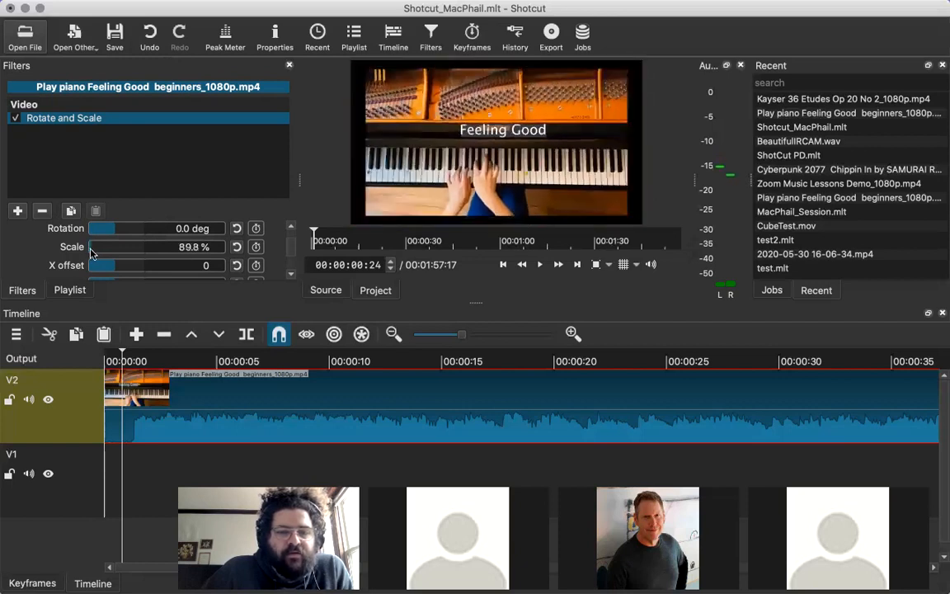
scroll(91, 252, "up", 4)
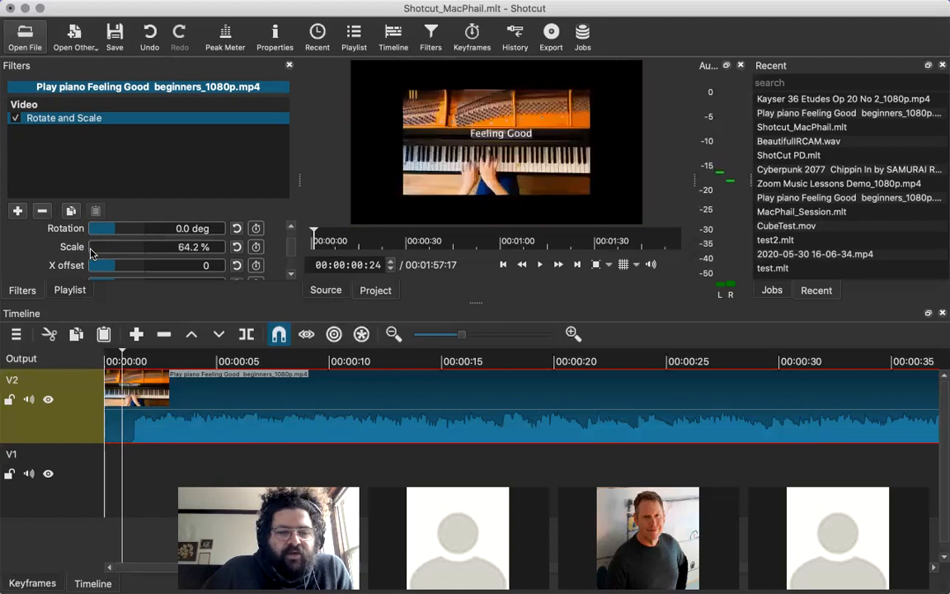
scroll(91, 252, "up", 2)
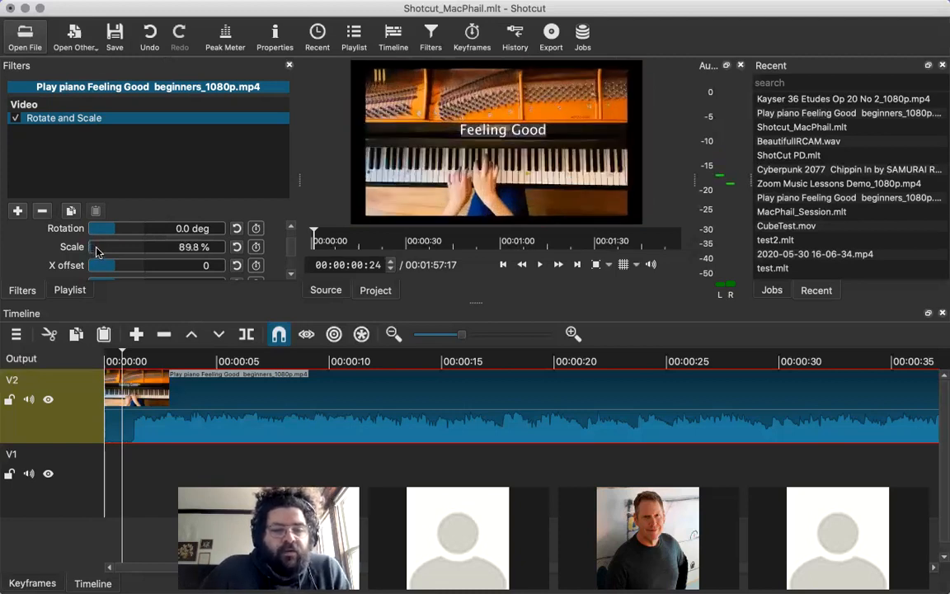
scroll(95, 252, "up", 5)
scroll(96, 251, "down", 5)
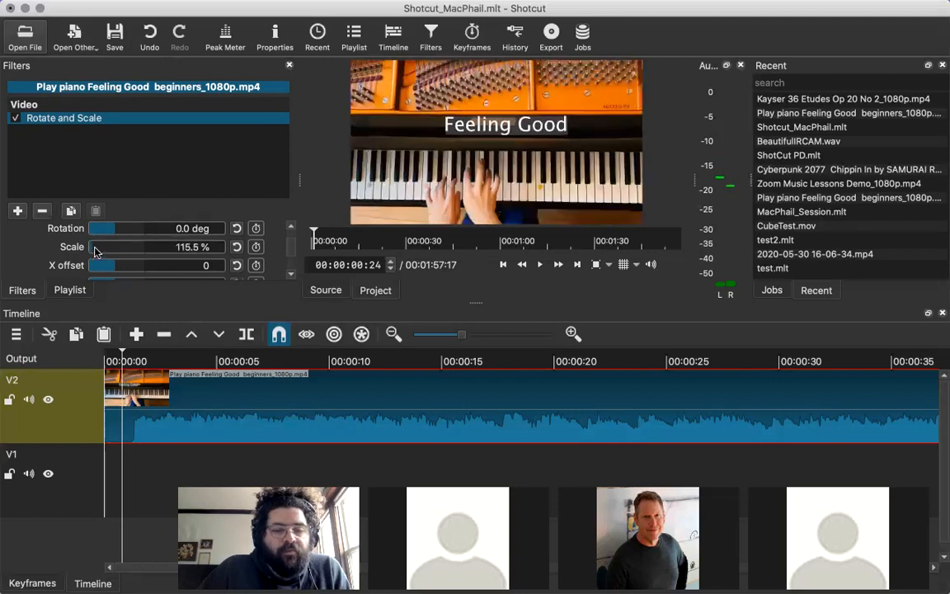
scroll(93, 251, "down", 4)
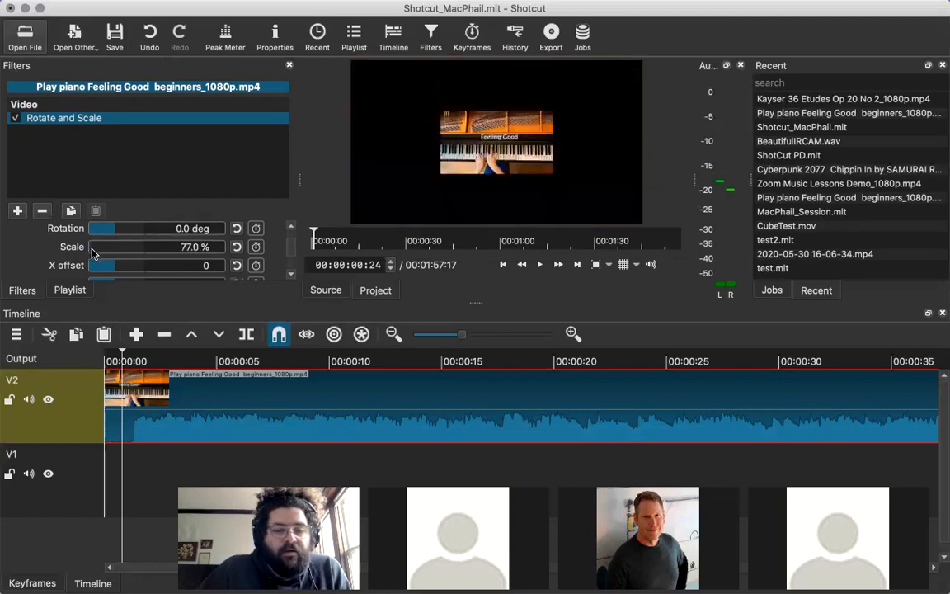
scroll(92, 251, "up", 3)
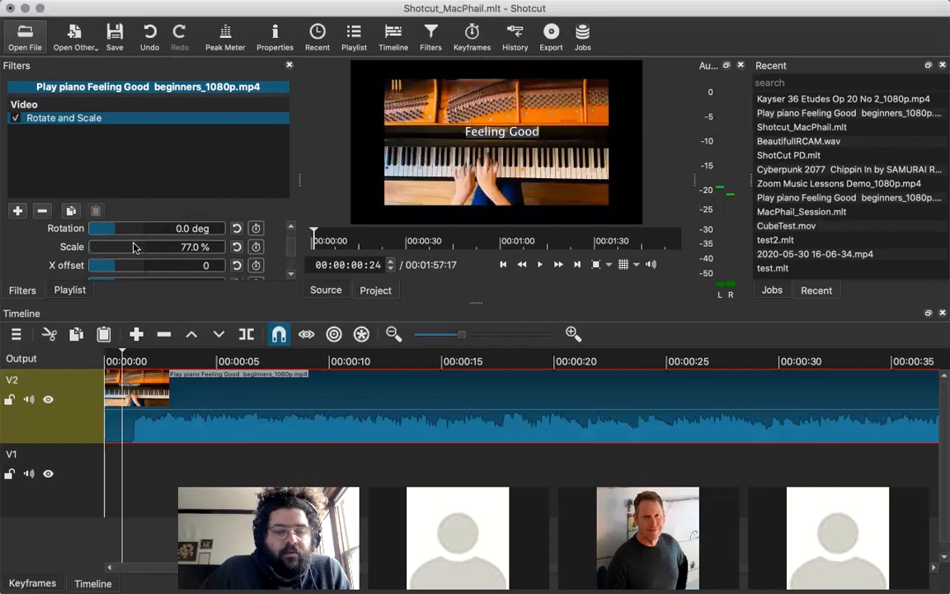
Enlarge the piano clip's picture to a scale of 256.5 %, and set the exact scale to 50 %.
scroll(101, 250, "up", 5)
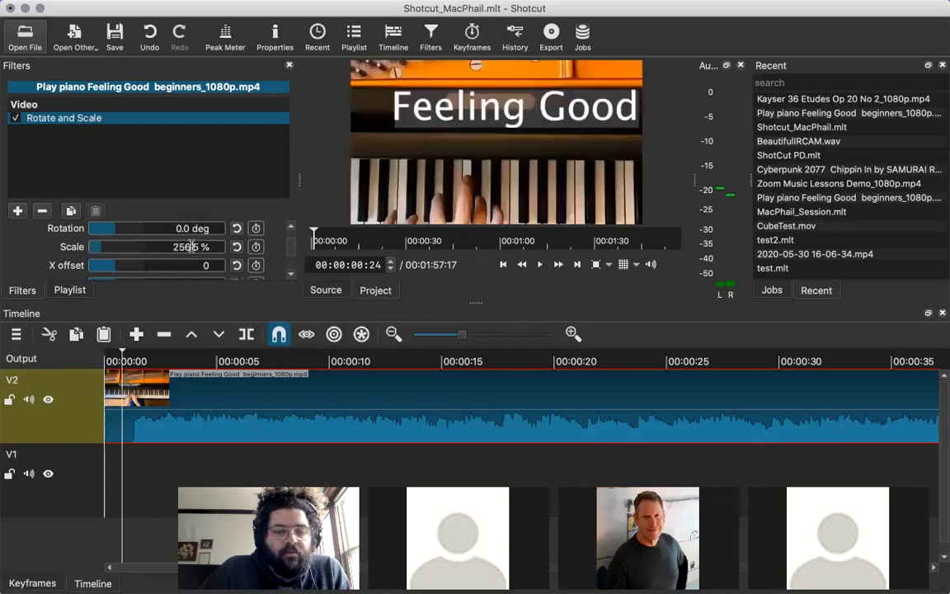
left_click_drag(191, 246, 138, 249)
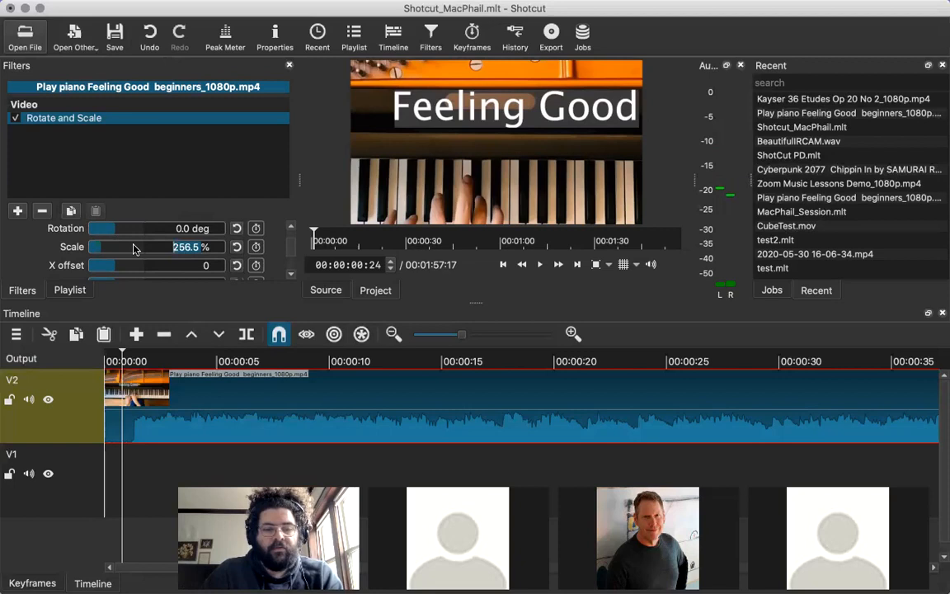
double_click(200, 250)
left_click(194, 249)
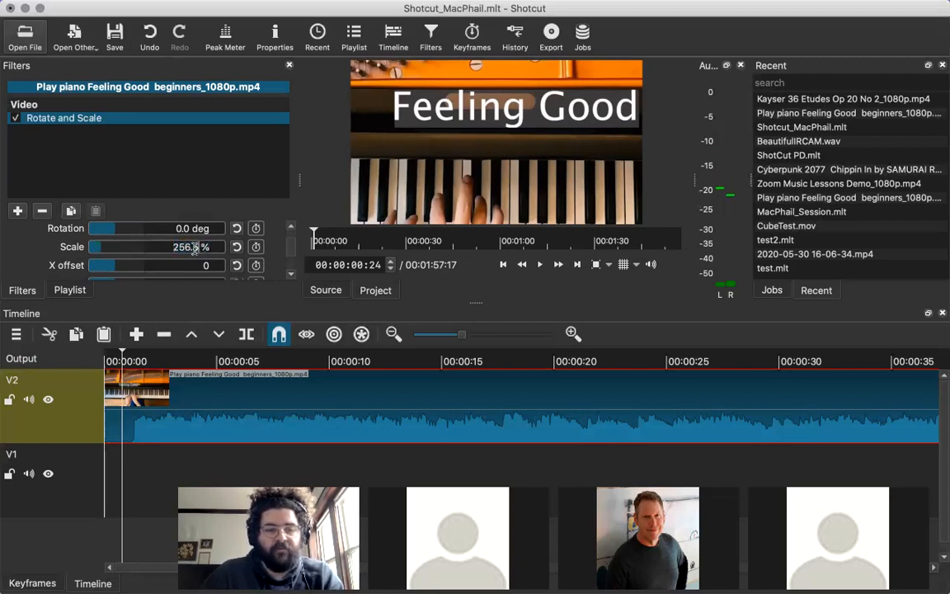
double_click(196, 248)
left_click(202, 248)
left_click_drag(201, 249, 162, 248)
key("Right")
key("Right")
key("Right")
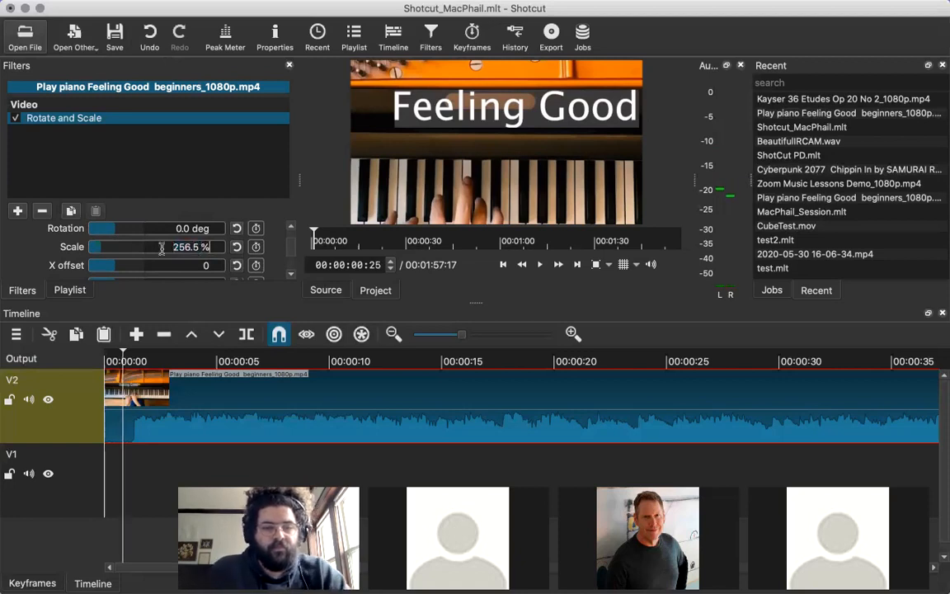
double_click(175, 245)
type("2")
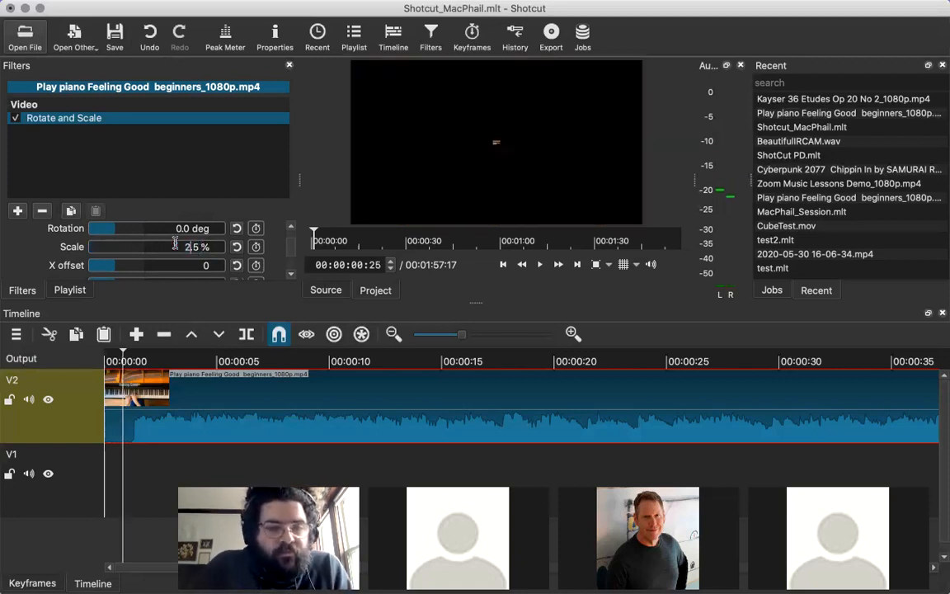
key("Right")
key("Right")
key("BackSpace")
key("BackSpace")
key("BackSpace")
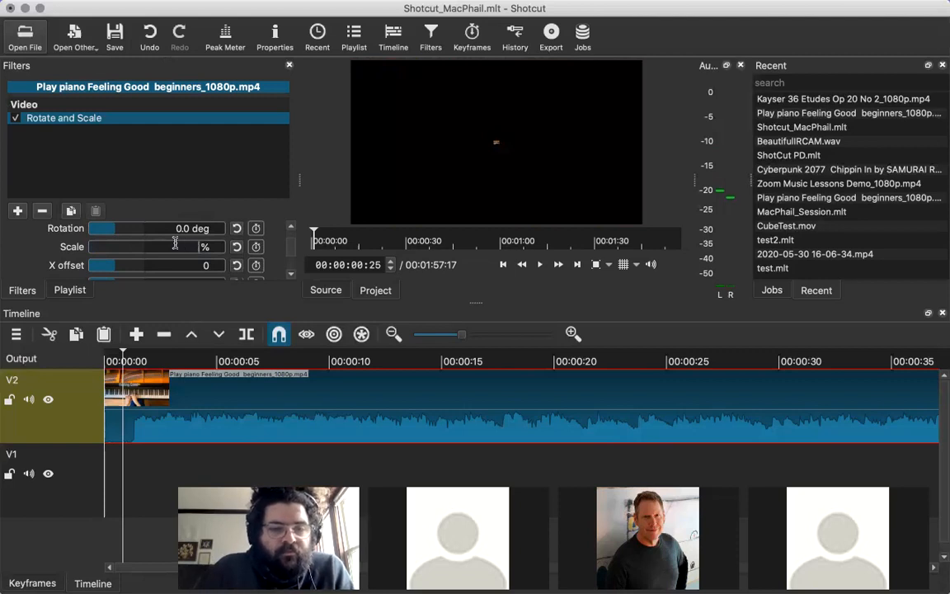
type("50")
key("Return")
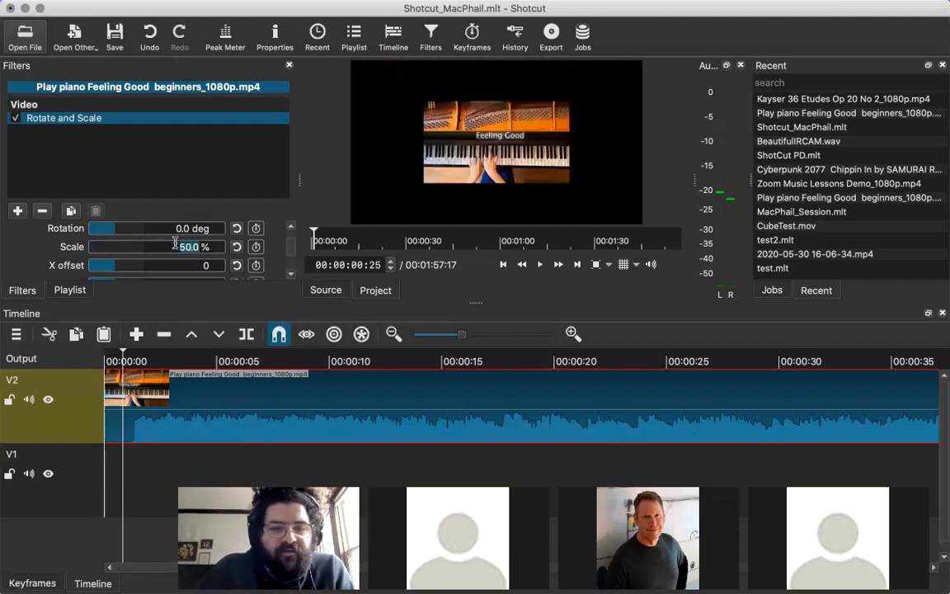
Set the scale in the piano clip's Rotate and Scale filter to 34 %.
type("500")
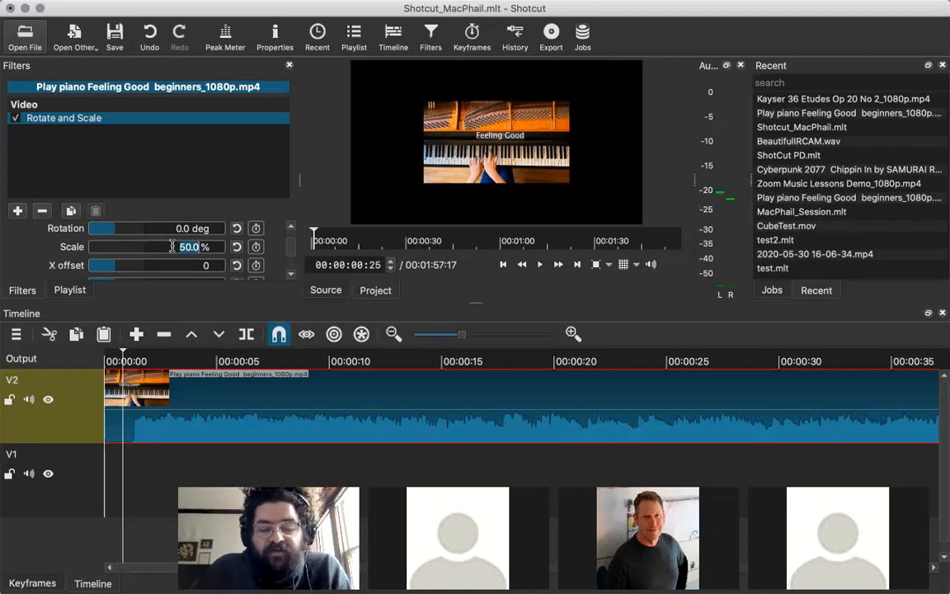
type("34.5")
key("Return")
key("BackSpace")
type("34.4")
key("BackSpace")
key("BackSpace")
key("Return")
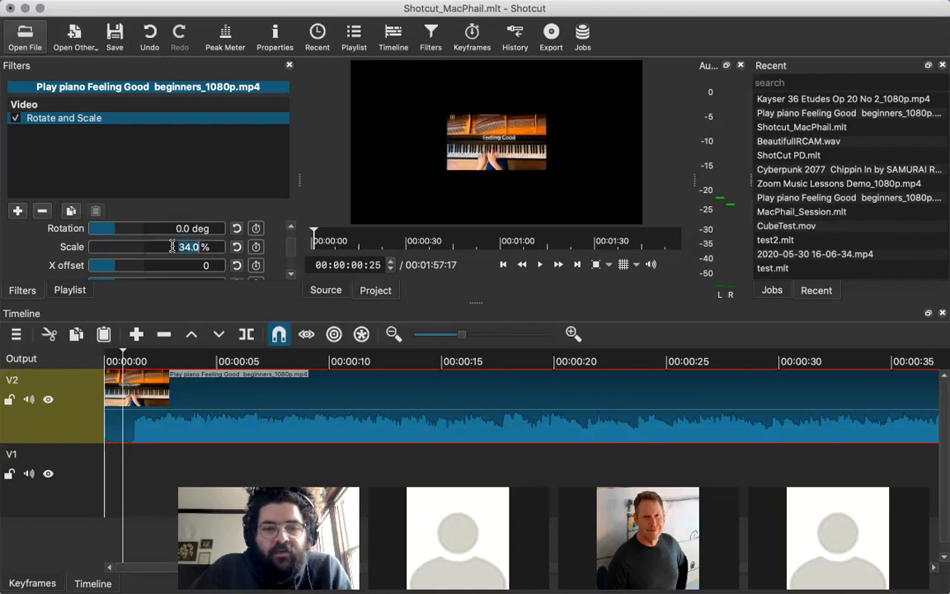
Try scales of 360 % and 36.5 % on the piano clip's picture, and readjust it freely to 51.4 %.
type("360")
key("Return")
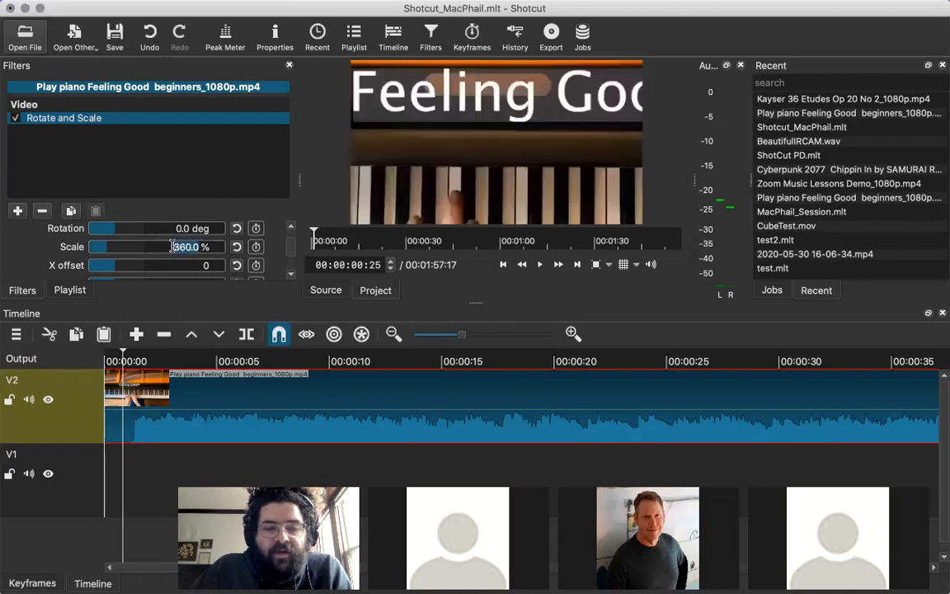
type("36.5")
key("Return")
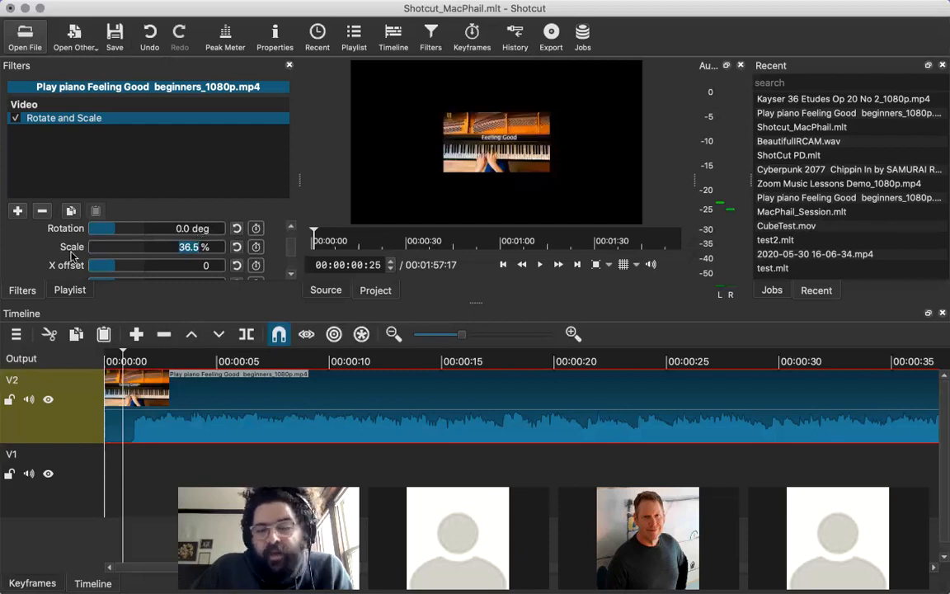
type("102.7")
left_click_drag(83, 250, 91, 254)
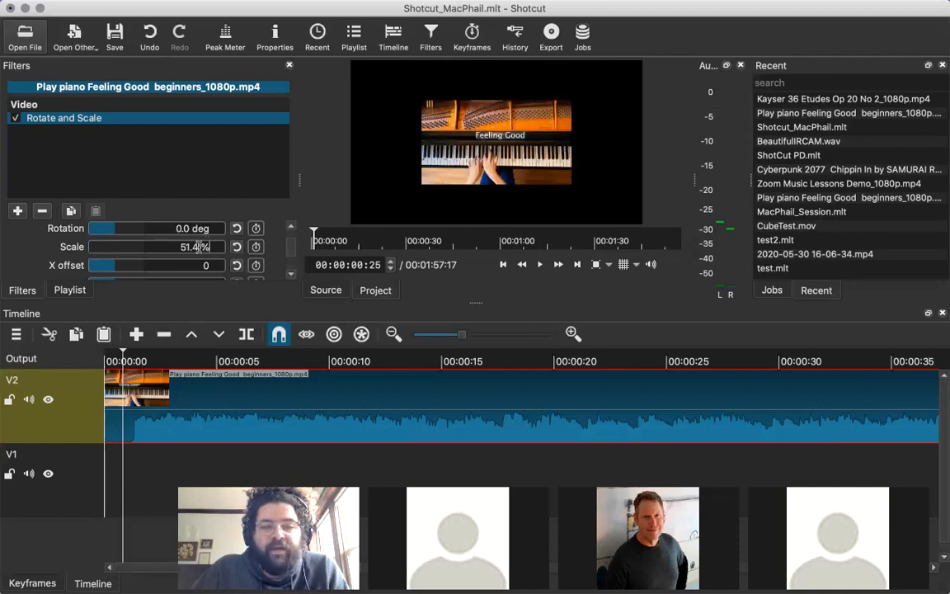
Try exact scale values of 45, 47, 49 and 41 % on the piano clip's picture.
left_click_drag(198, 246, 178, 249)
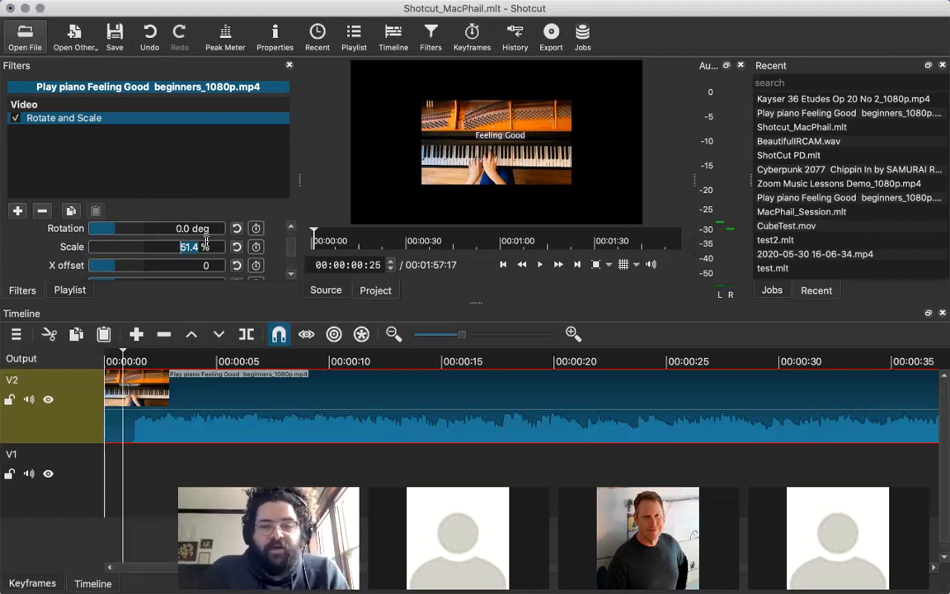
type("45")
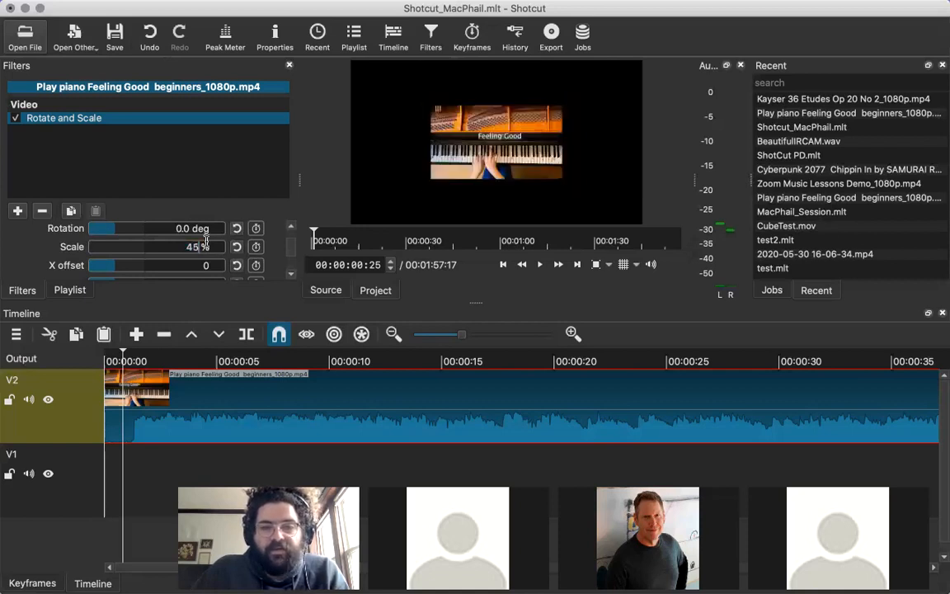
key("BackSpace")
type("7")
key("BackSpace")
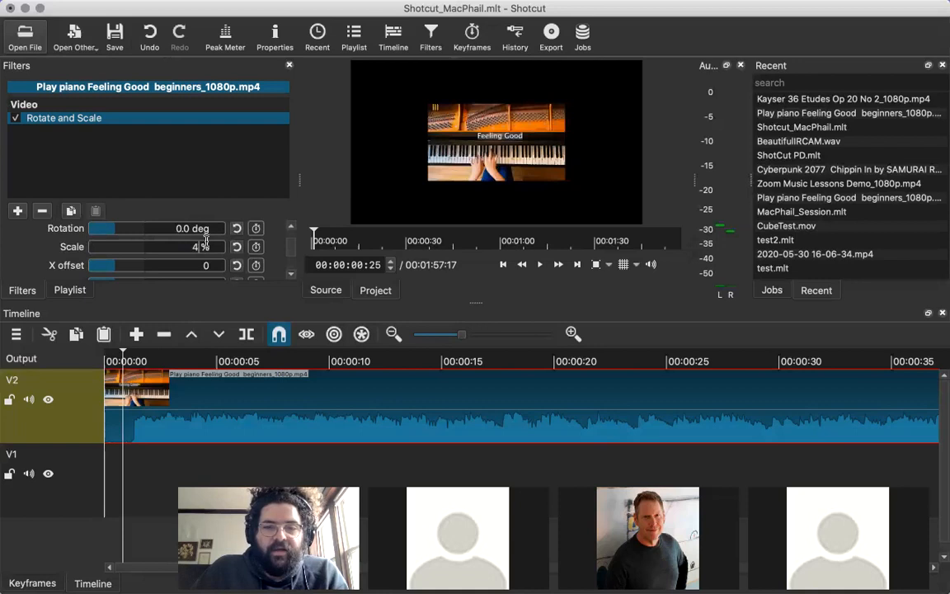
type("9")
key("BackSpace")
type("1")
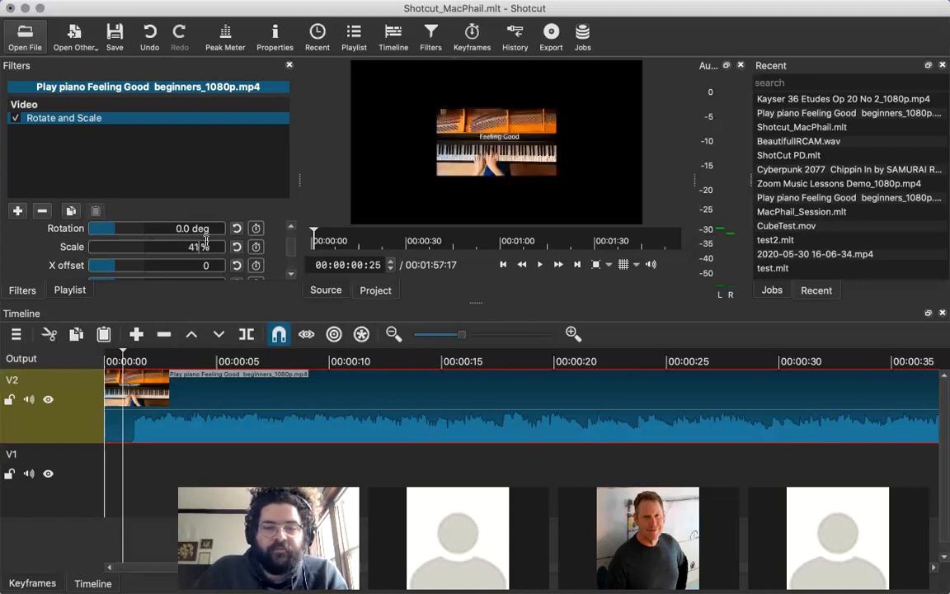
Vary the piano clip's scale through 50, 51 and 55 %, ending at 50 %.
key("BackSpace")
key("BackSpace")
type("50")
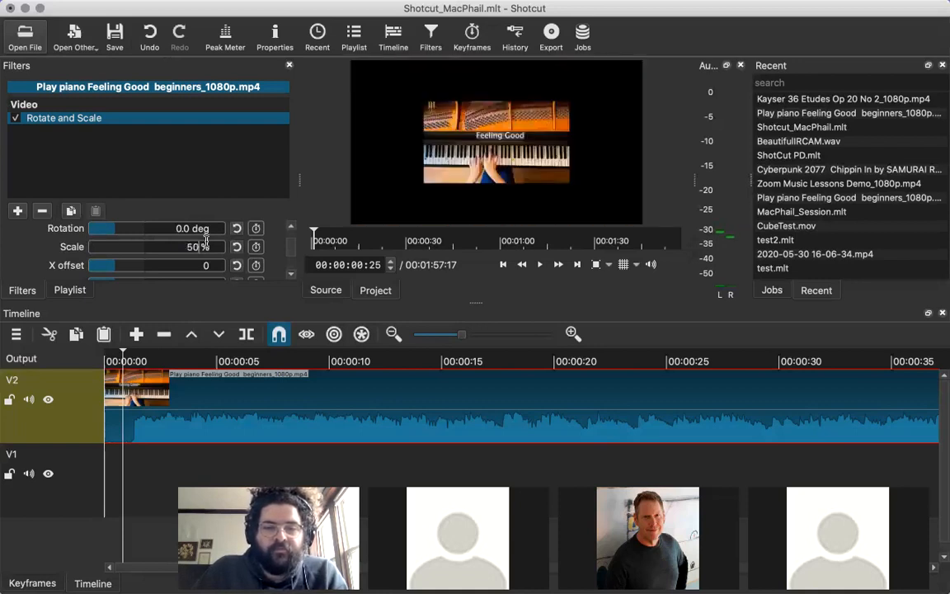
key("BackSpace")
type("51")
key("BackSpace")
key("BackSpace")
type("1")
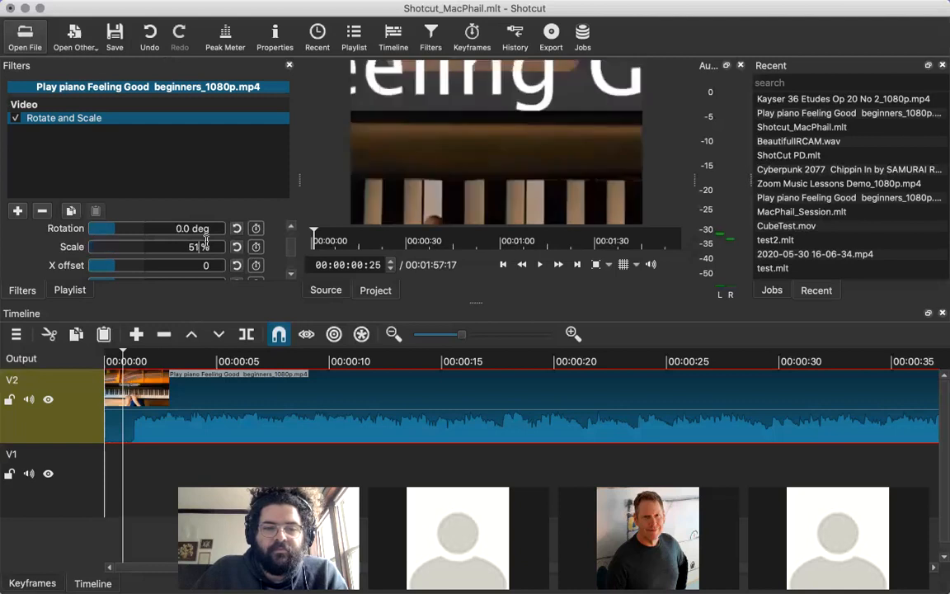
key("BackSpace")
type("5")
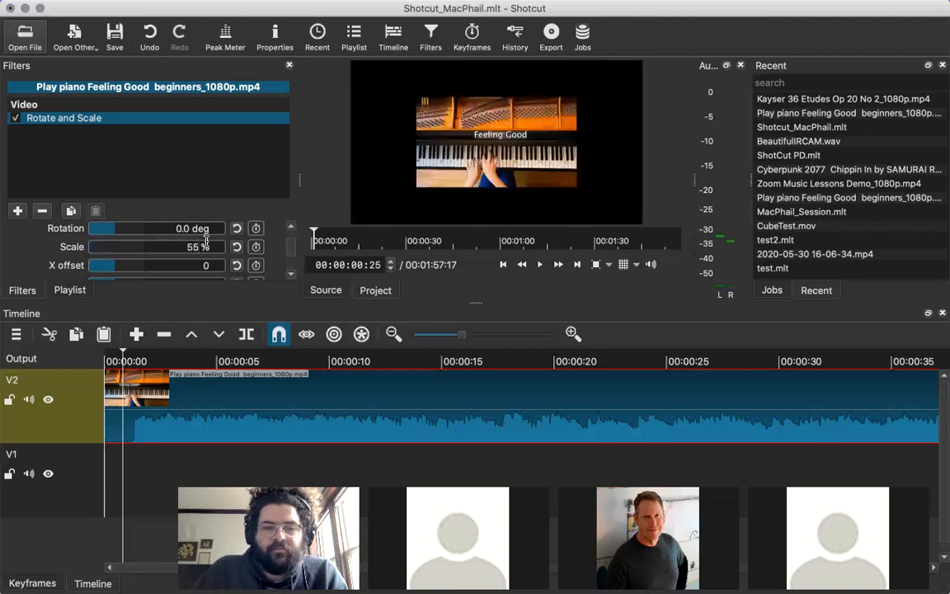
type("1")
type("0")
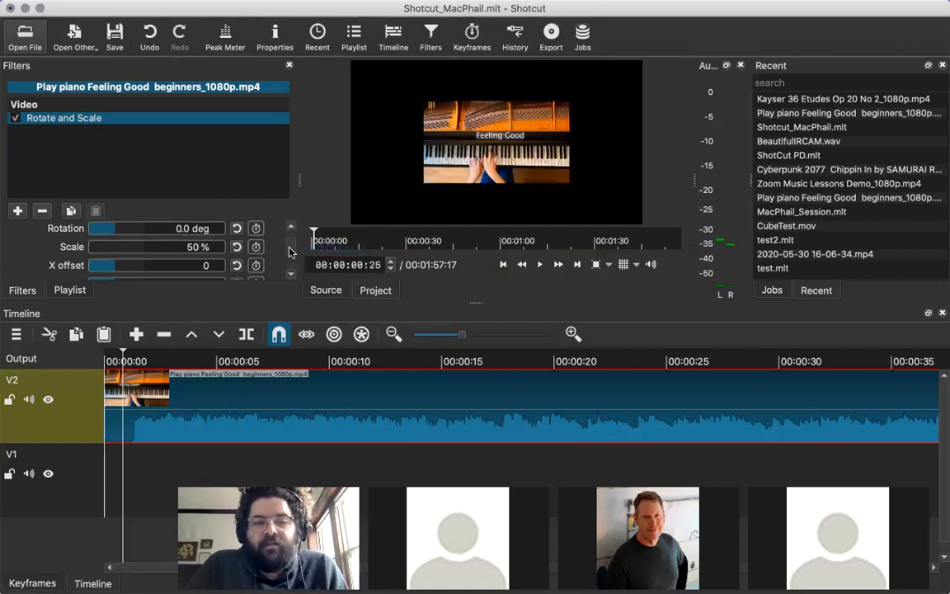
left_click(198, 264)
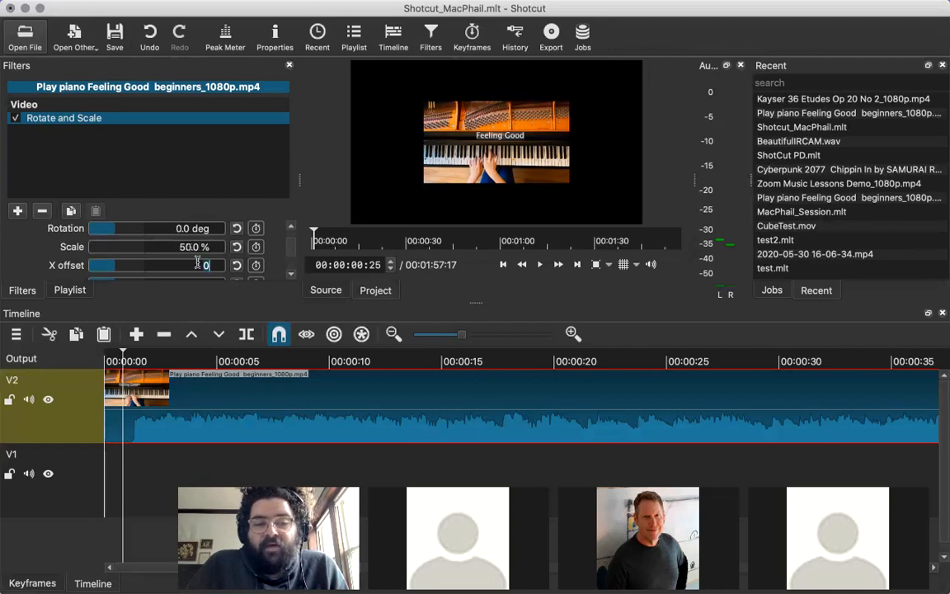
Set the piano clip's scale to 45 % and shift its picture to the left with an X offset of about -1026.
double_click(188, 248)
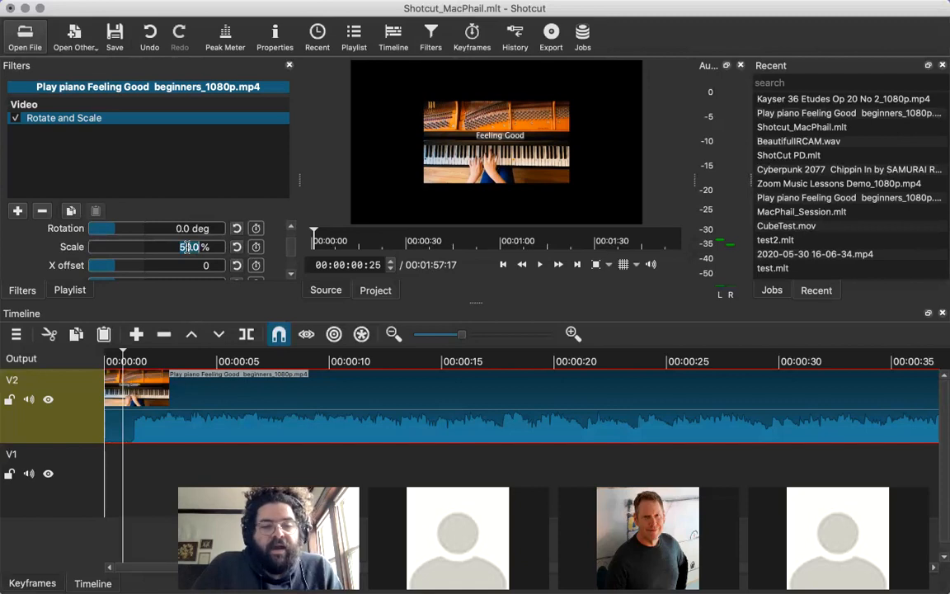
type("45")
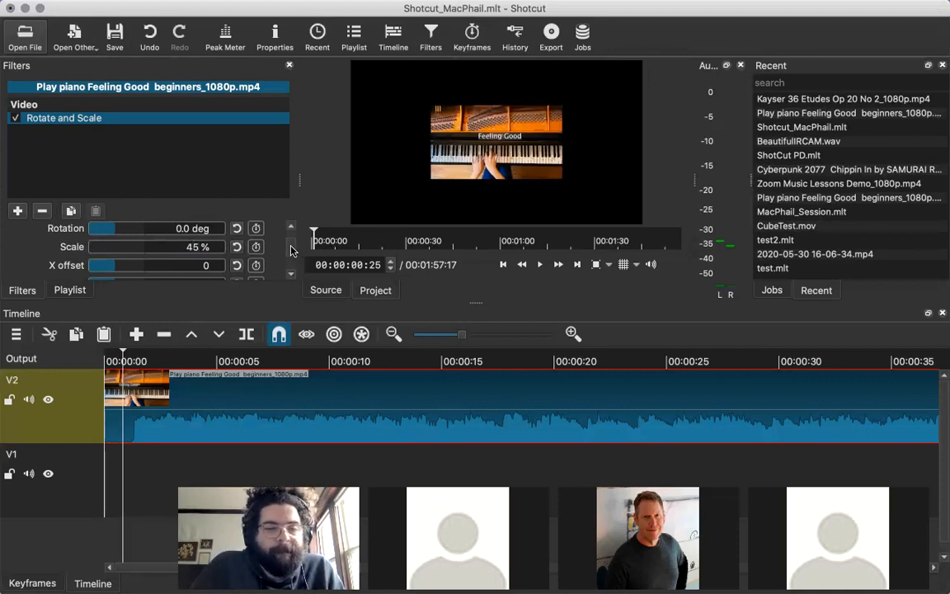
mouse_move(291, 250)
left_mouse_down()
mouse_move(289, 264)
mouse_move(289, 255)
left_mouse_up()
mouse_move(151, 6)
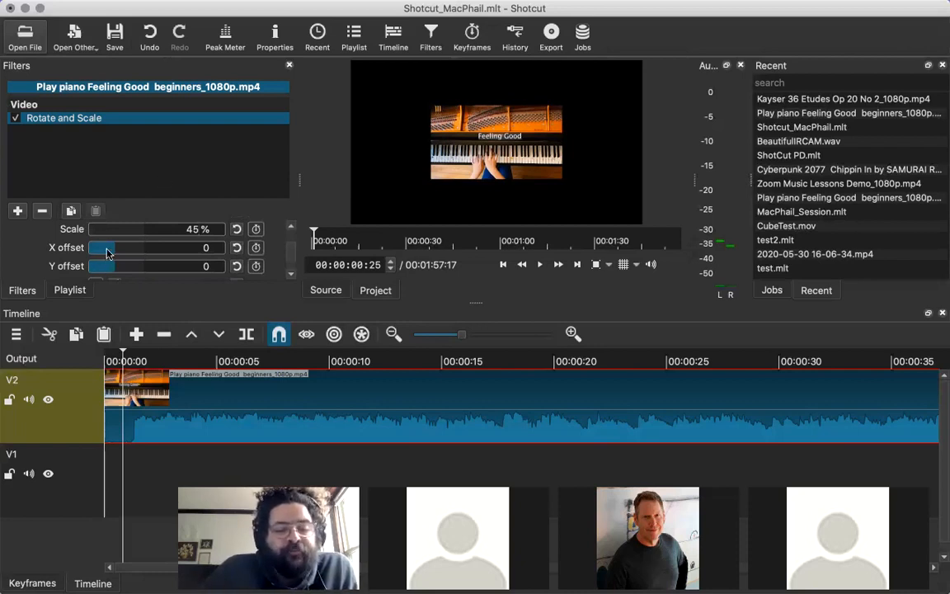
left_click_drag(112, 248, 112, 256)
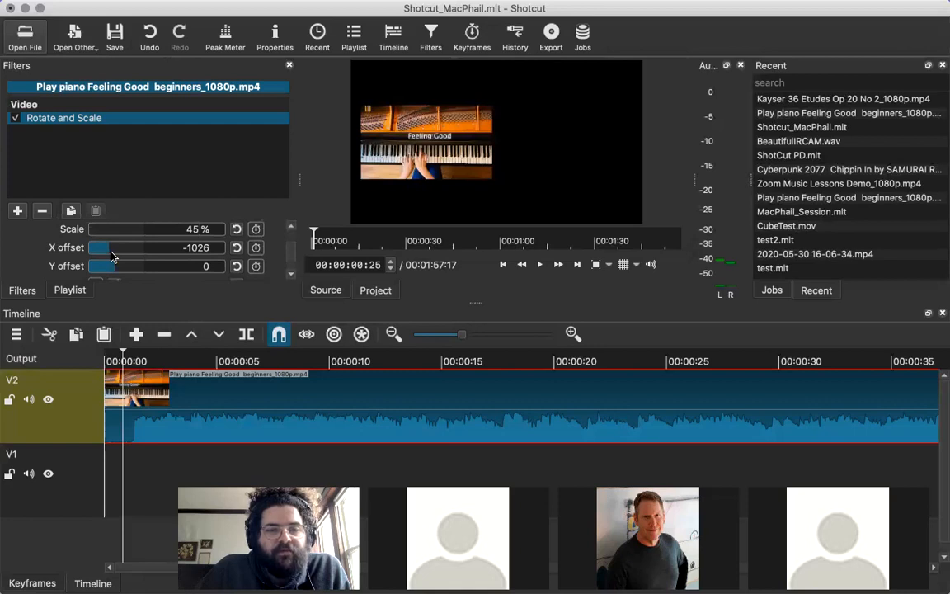
Place the Kayser 36 Etudes violin clip from the playlist at the start of track V1, and preview the overlay at 00:00:04:12.
left_click(69, 480)
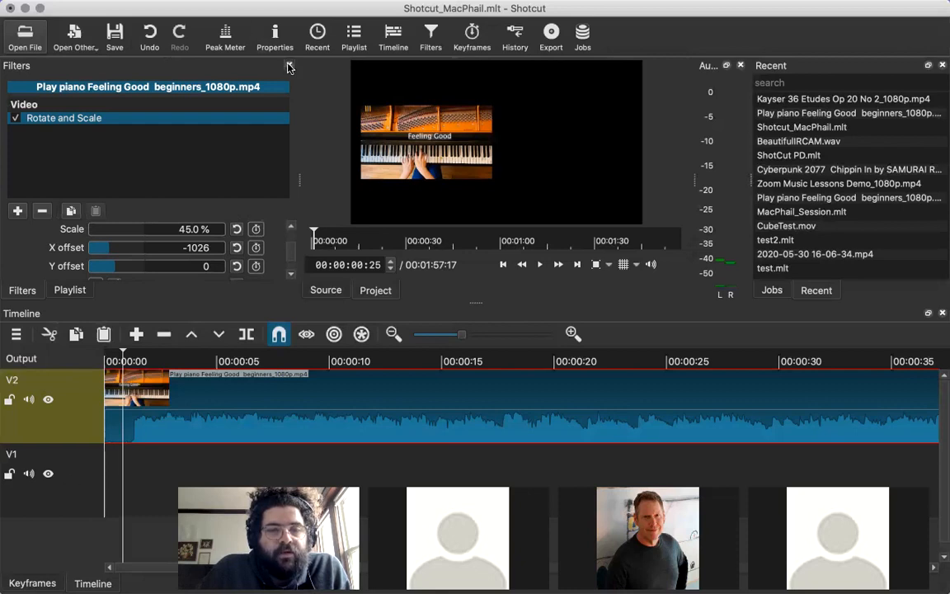
left_click(70, 291)
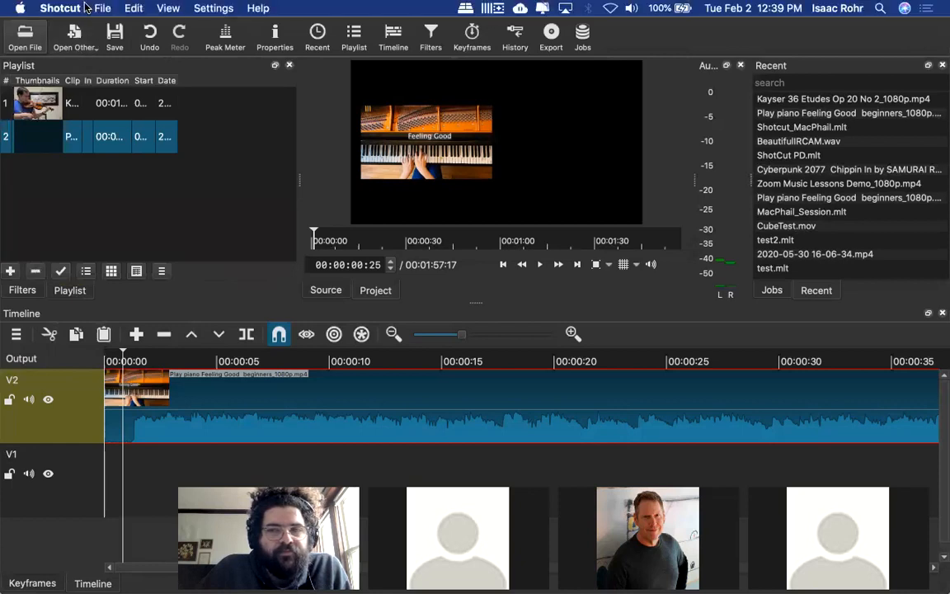
left_click(54, 97)
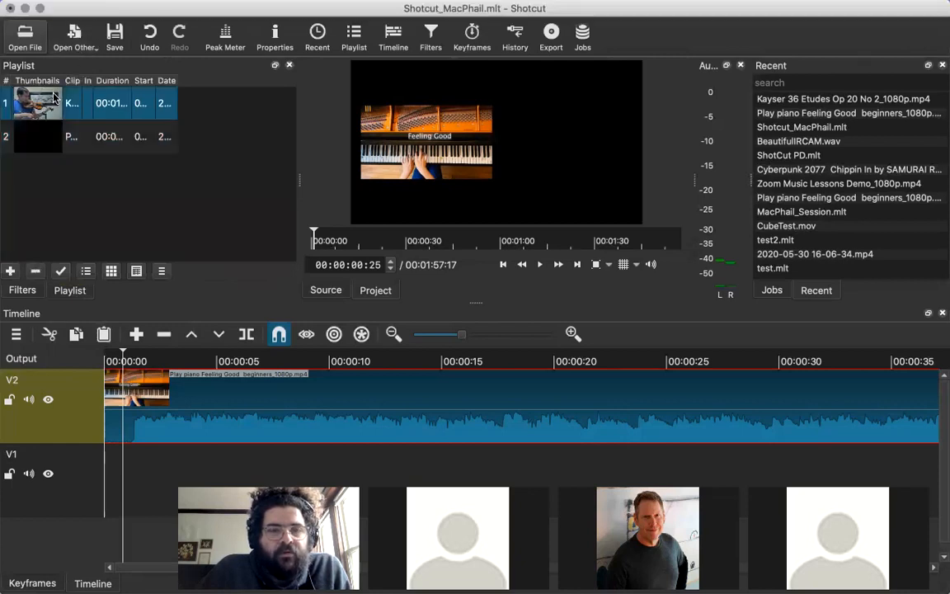
left_click_drag(55, 102, 109, 468)
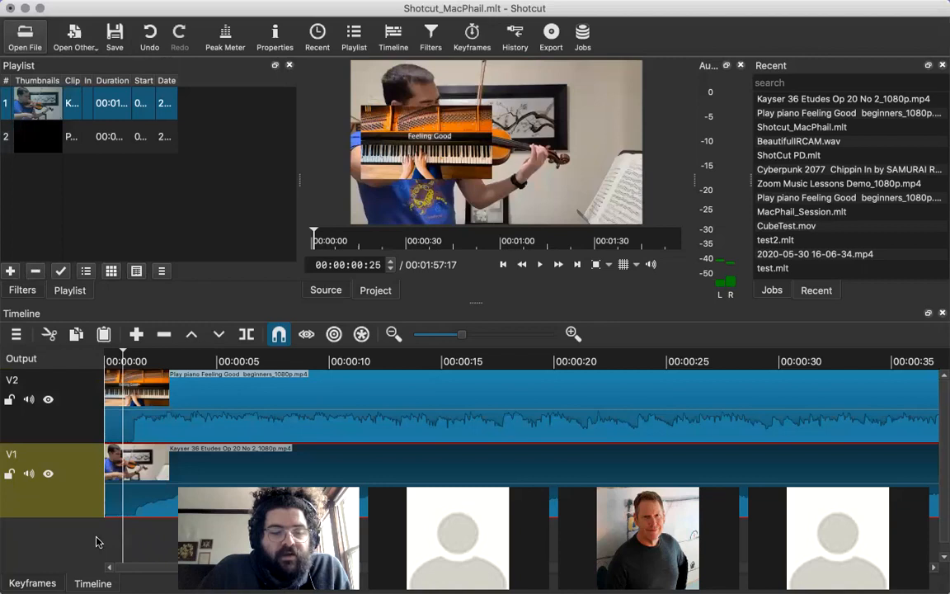
left_click_drag(140, 464, 147, 460)
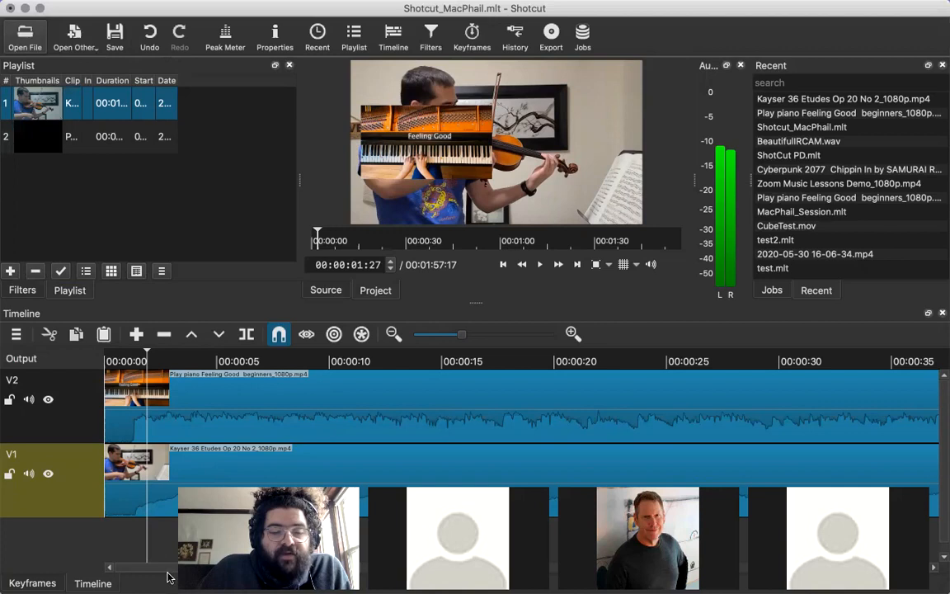
left_click(198, 546)
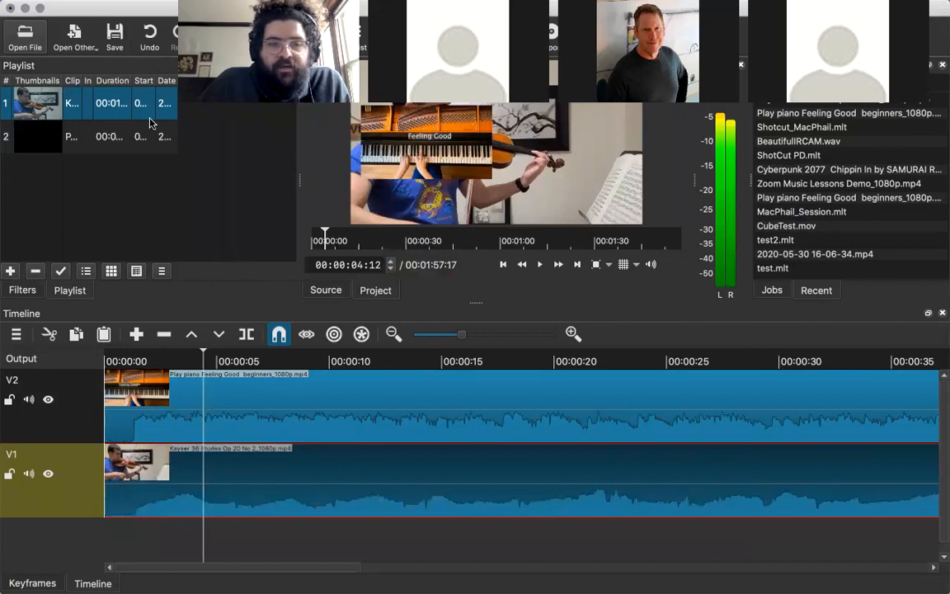
Show the filters of track V2 and move the playhead to 00:00:04:21.
left_click(71, 141)
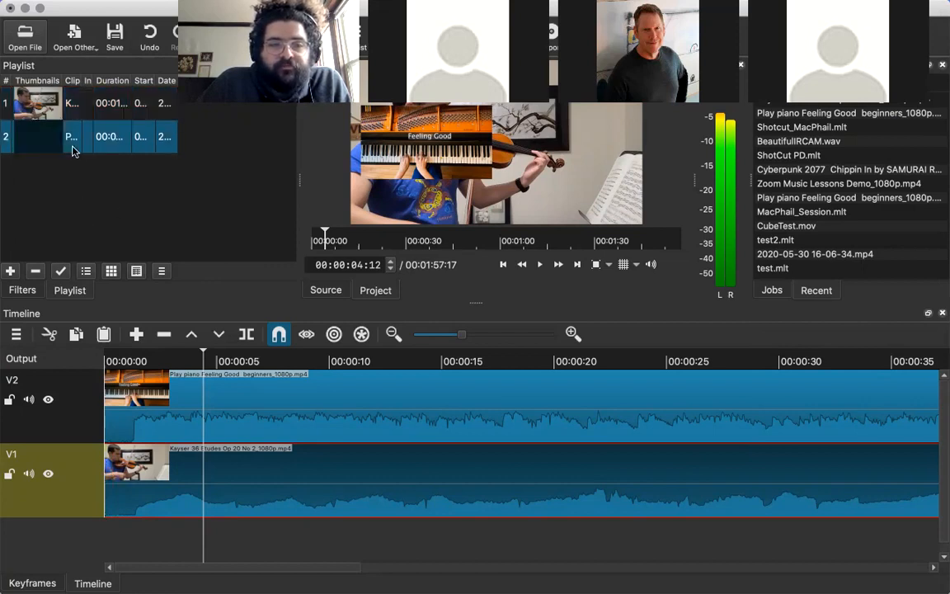
left_click(25, 290)
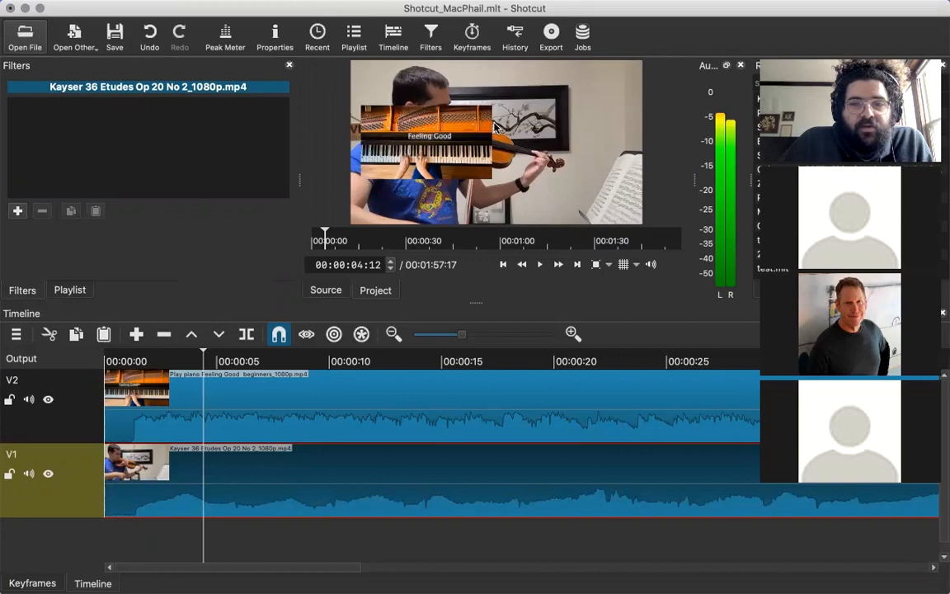
left_click(68, 403)
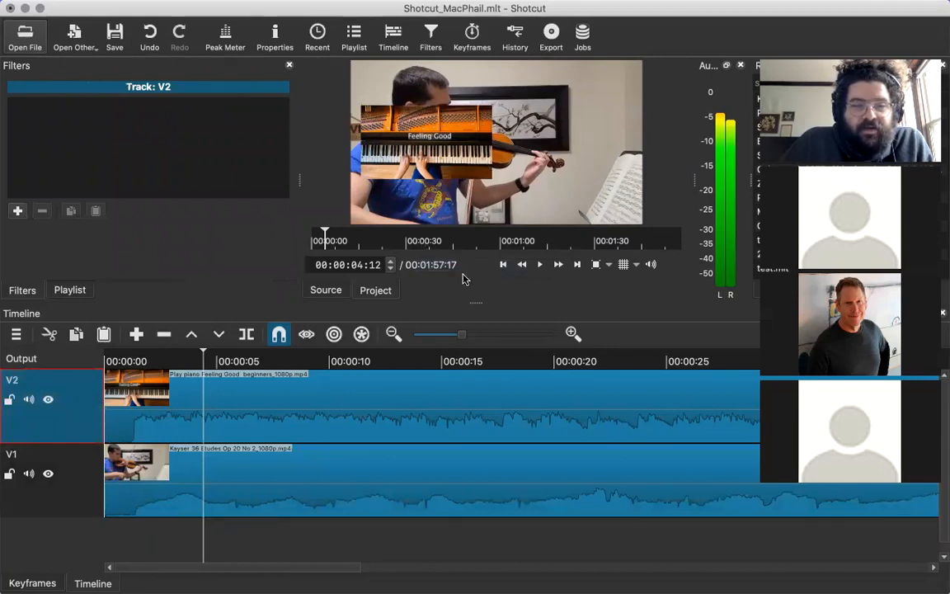
left_click(209, 397)
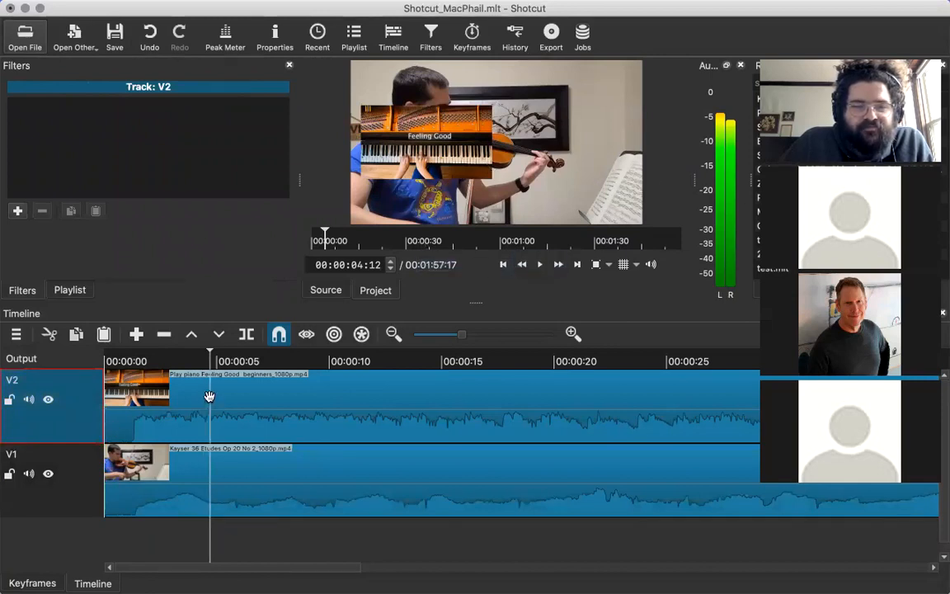
Show the violin clip's filters on track V1 and scrub the first five seconds, ending at 00:00:01:06.
left_click(151, 501)
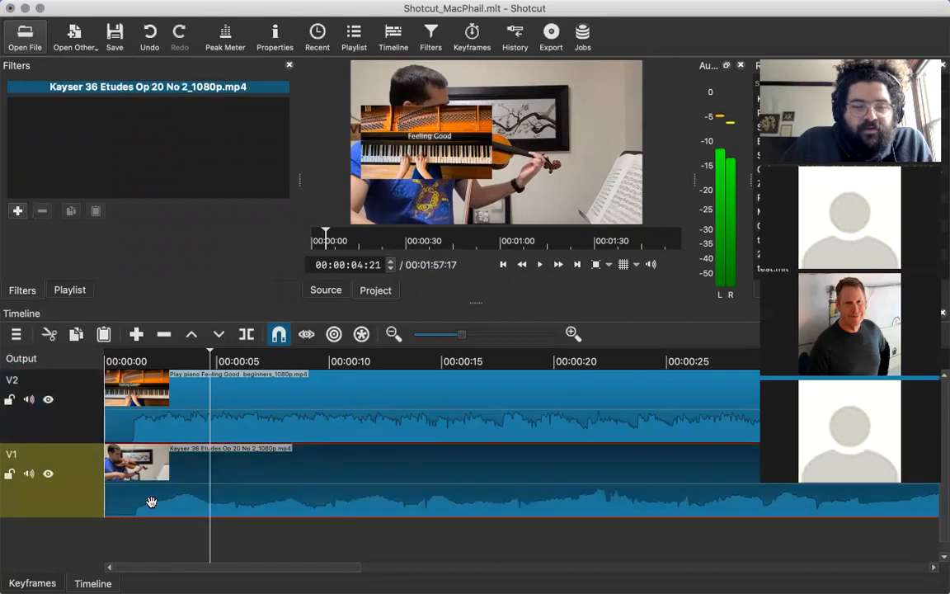
left_click(177, 403)
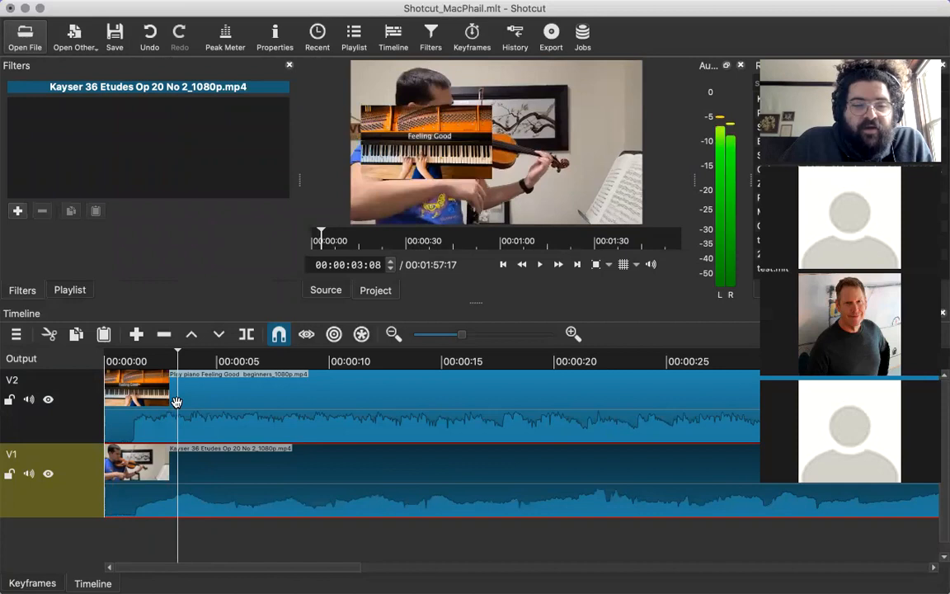
left_click(223, 391)
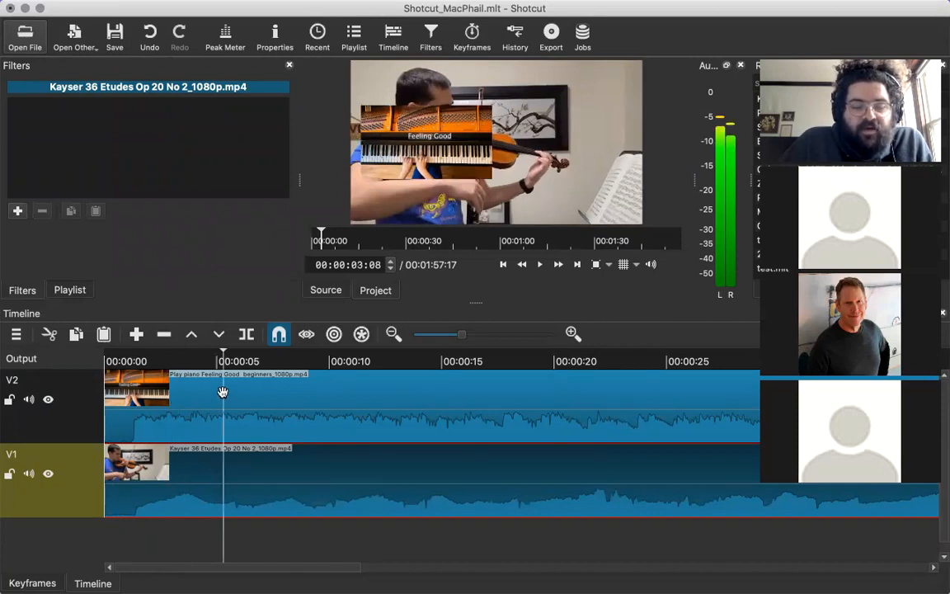
left_click(122, 419)
left_click(130, 419)
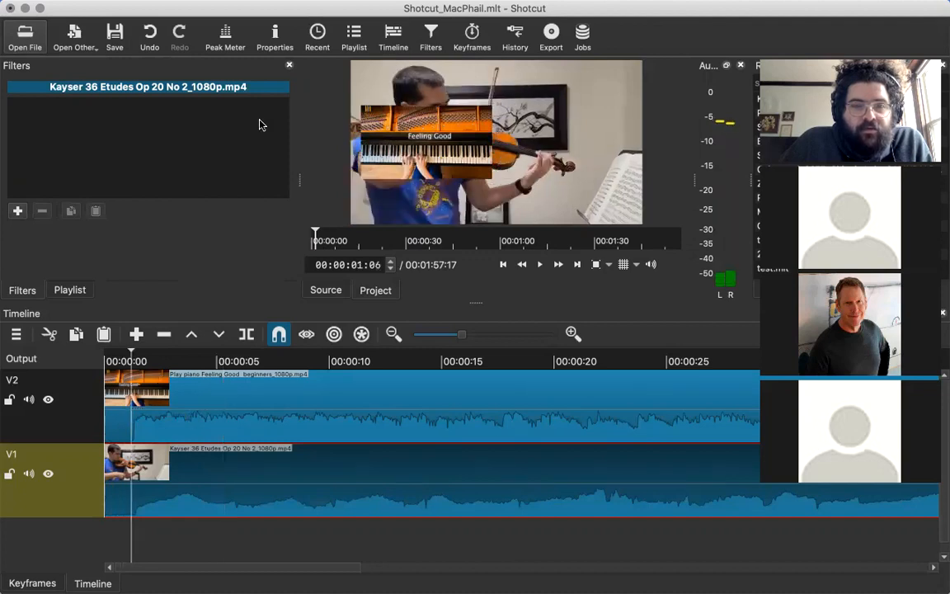
left_click(71, 291)
left_click(26, 290)
left_click(51, 290)
left_click(24, 291)
left_click(177, 388)
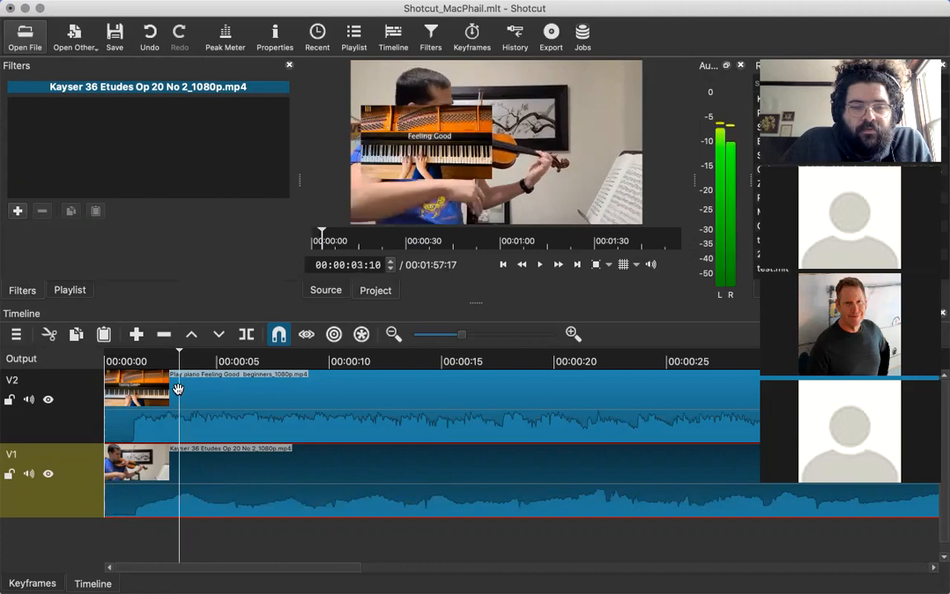
left_click(216, 390)
left_click(132, 420)
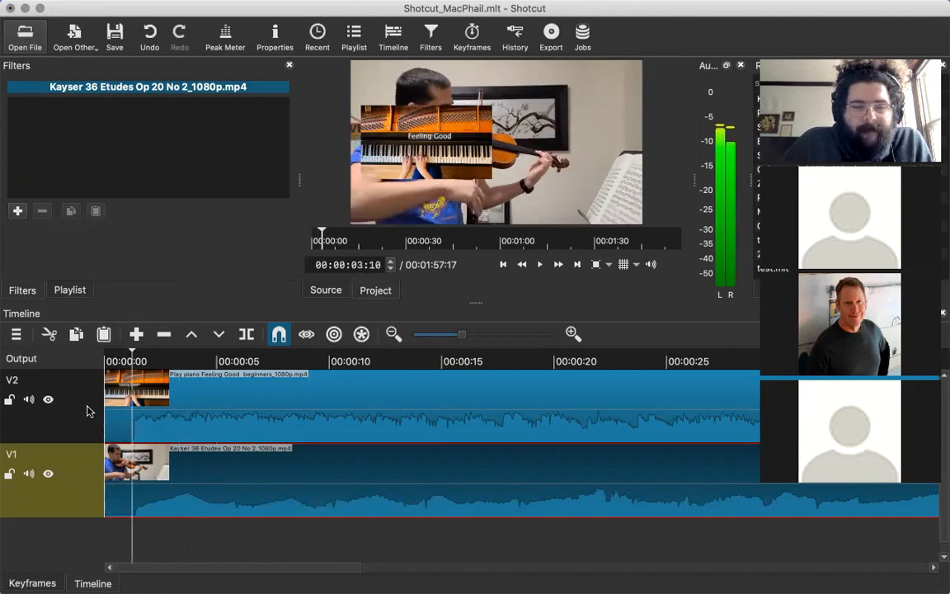
Show the filters of track V2 and move the playhead to 00:00:00:14.
left_click(89, 409)
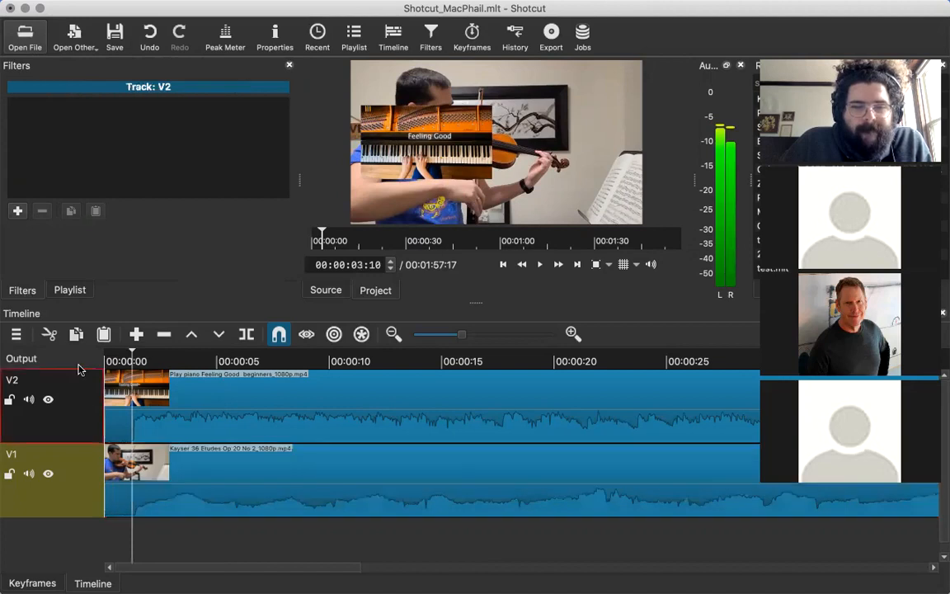
left_click(184, 388)
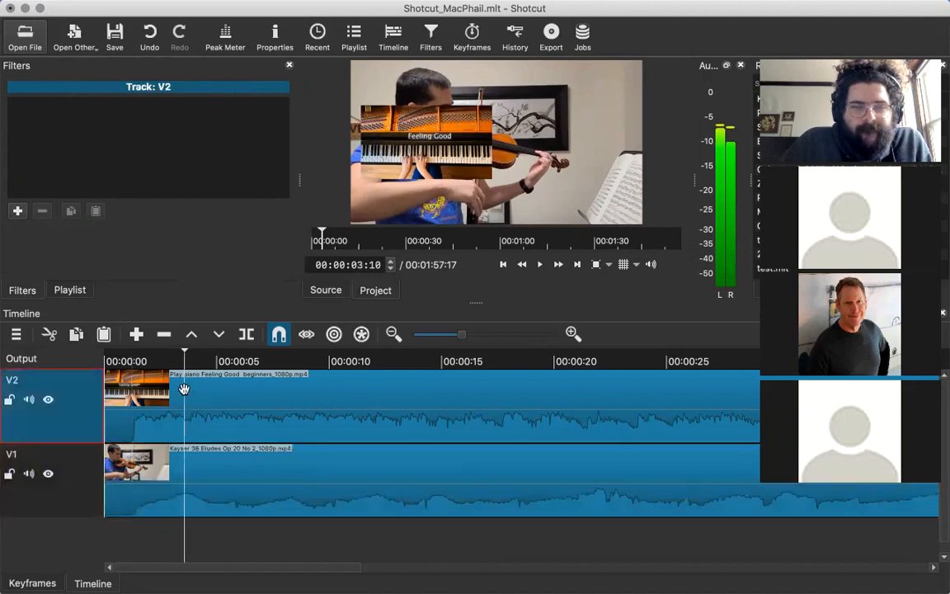
left_click(116, 421)
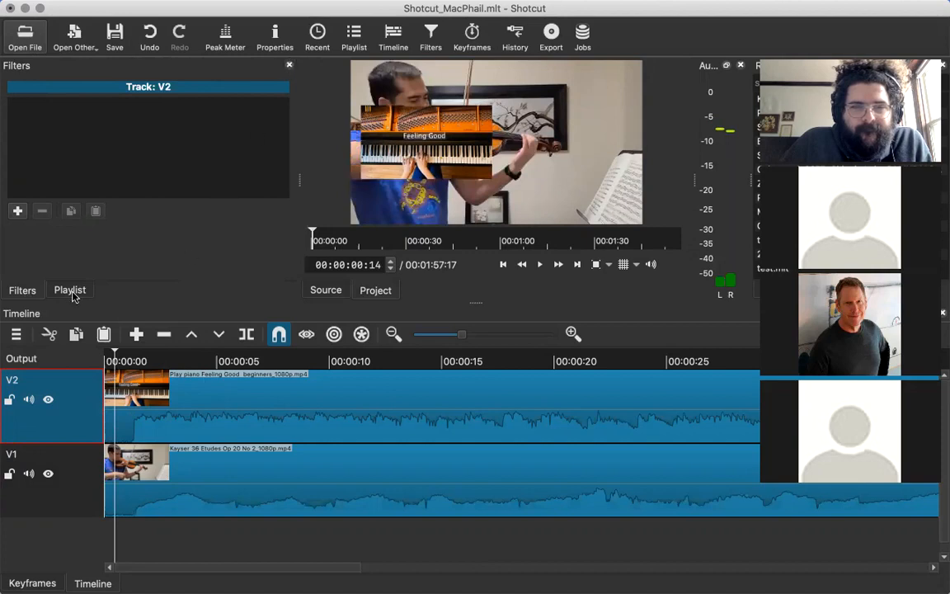
Preview the piano clip from the playlist and return to the project timeline, with the playhead at 00:00:01:23.
left_click(70, 290)
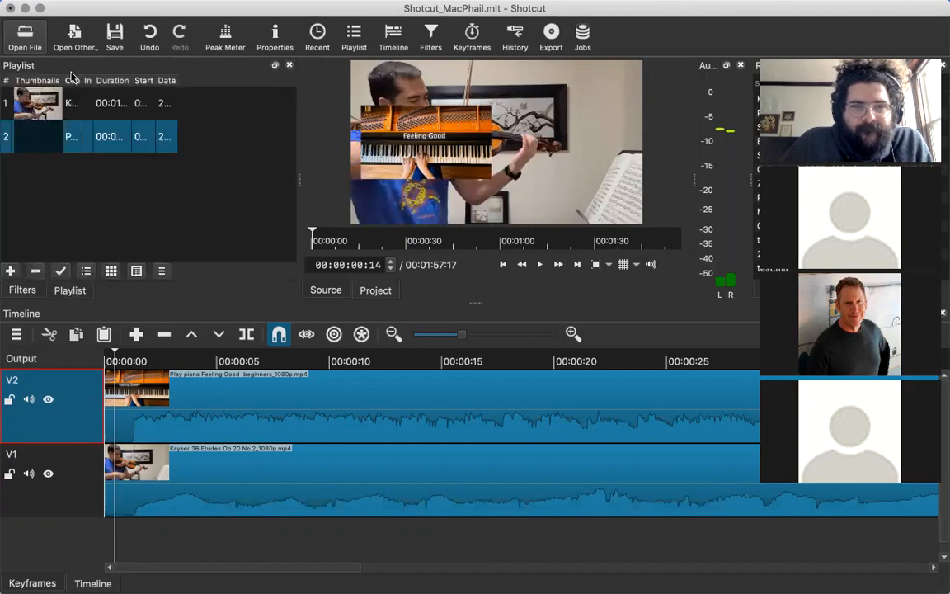
double_click(45, 137)
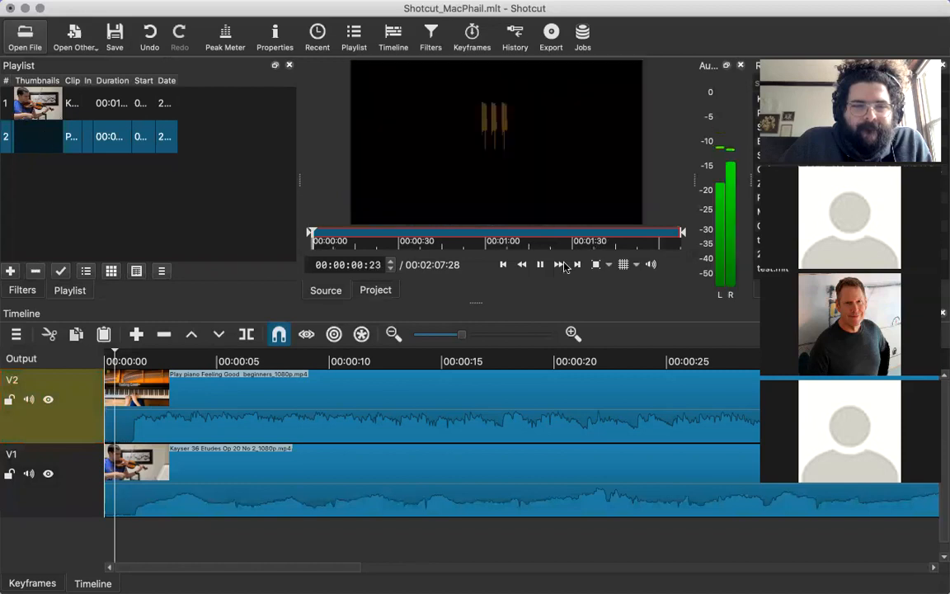
left_click(188, 410)
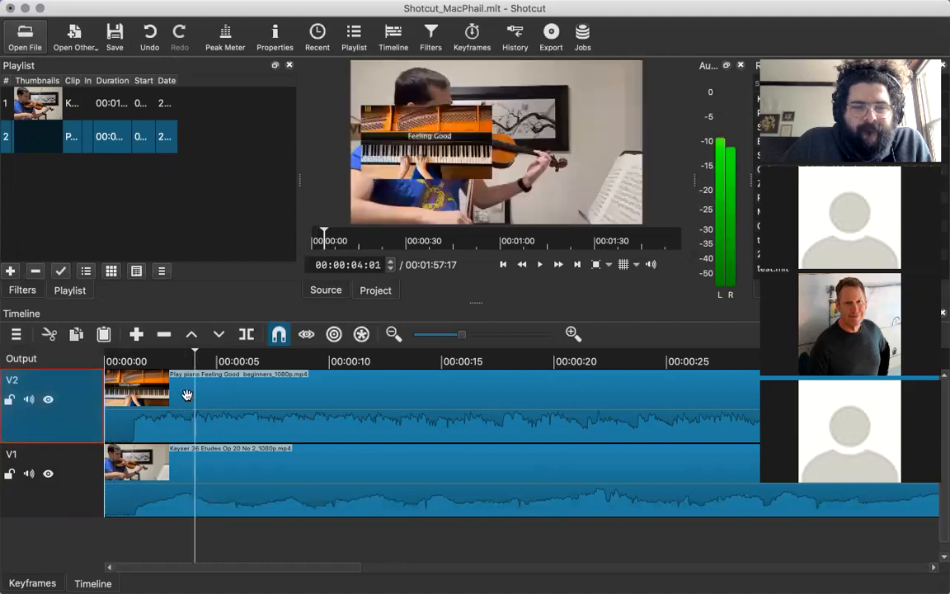
left_click(187, 395)
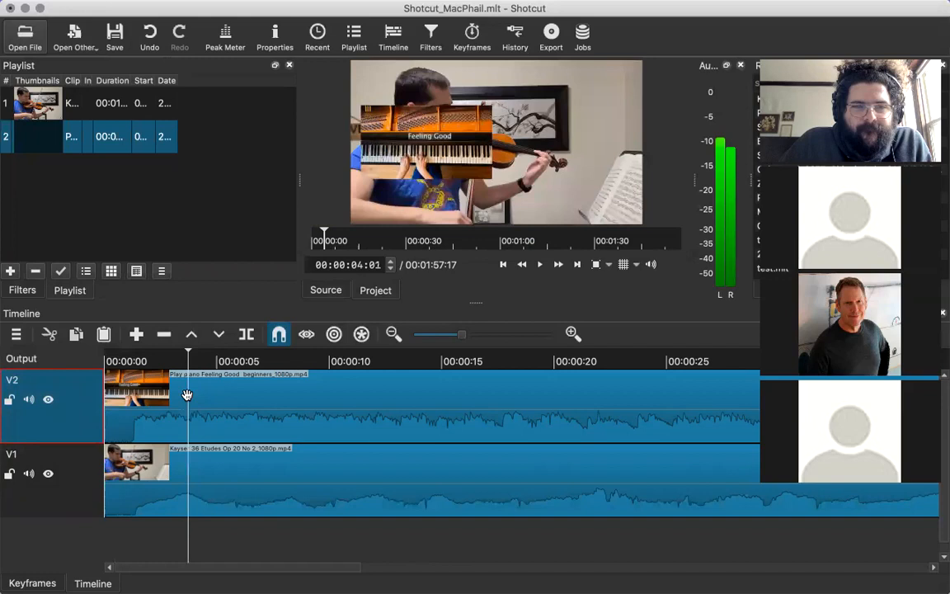
left_click(178, 397)
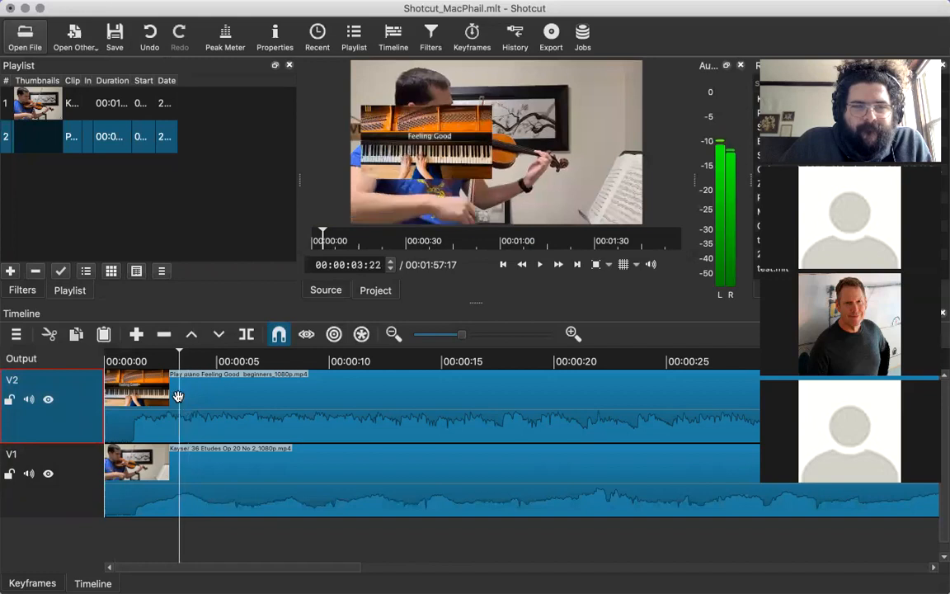
left_click(182, 397)
left_click(144, 385)
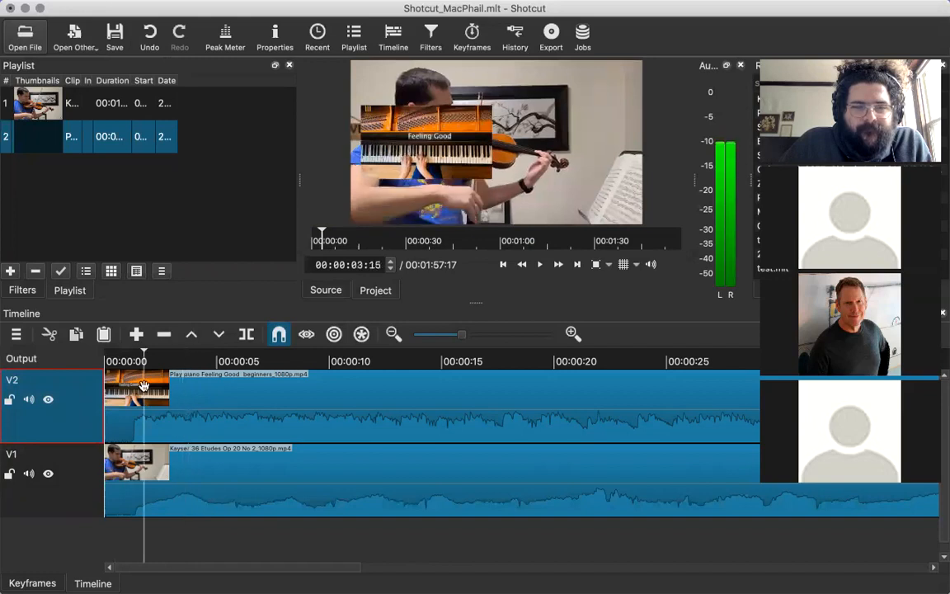
Select the violin clip on track V1 and scrub the overlay's opening seconds back to 00:00:00:25.
left_click(137, 491)
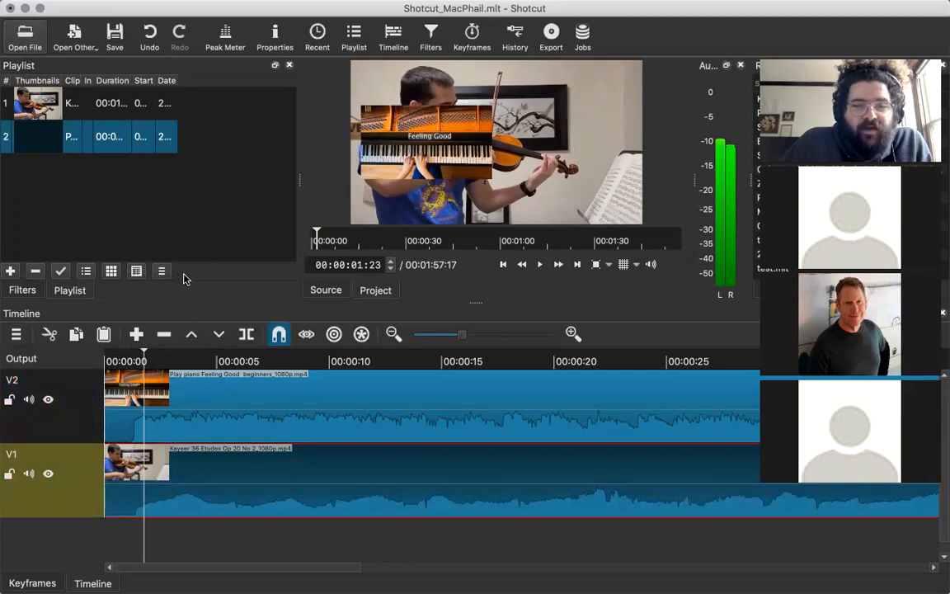
left_click(166, 429)
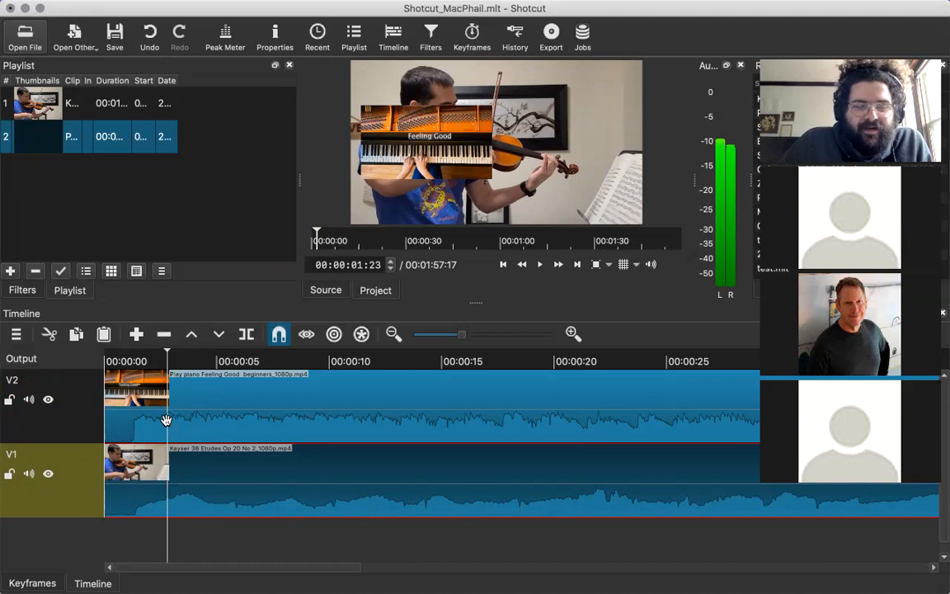
left_click(147, 425)
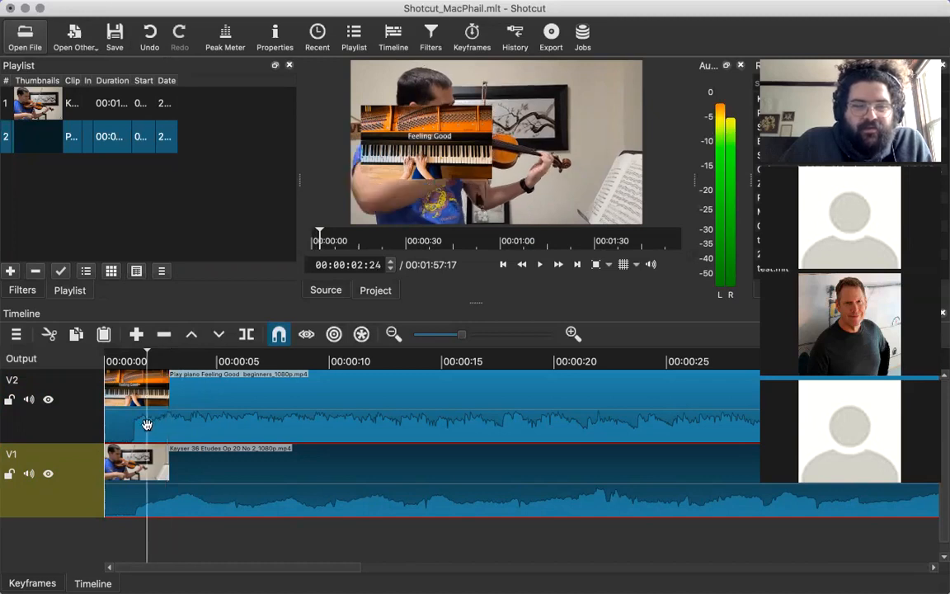
left_click(147, 424)
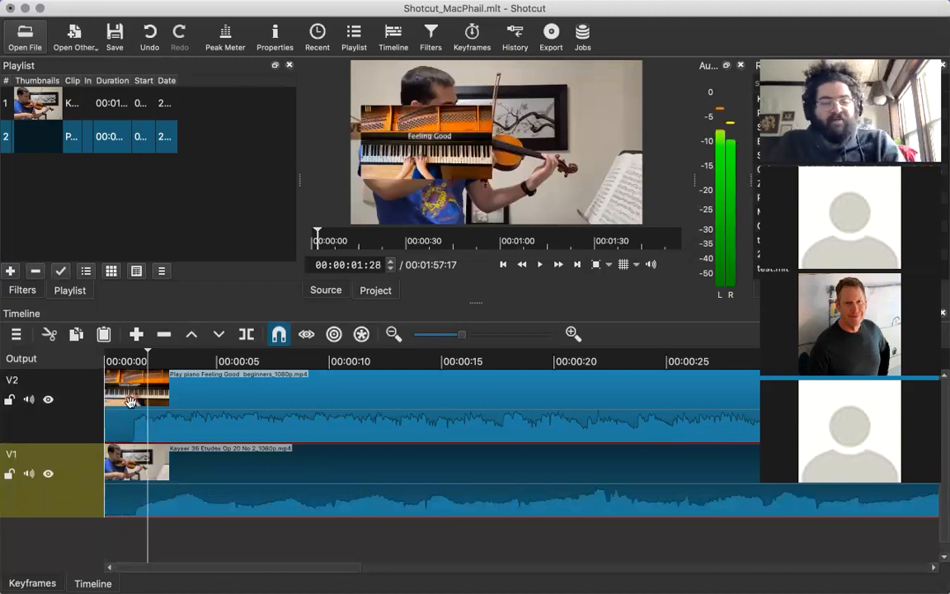
left_click(129, 421)
left_click(124, 421)
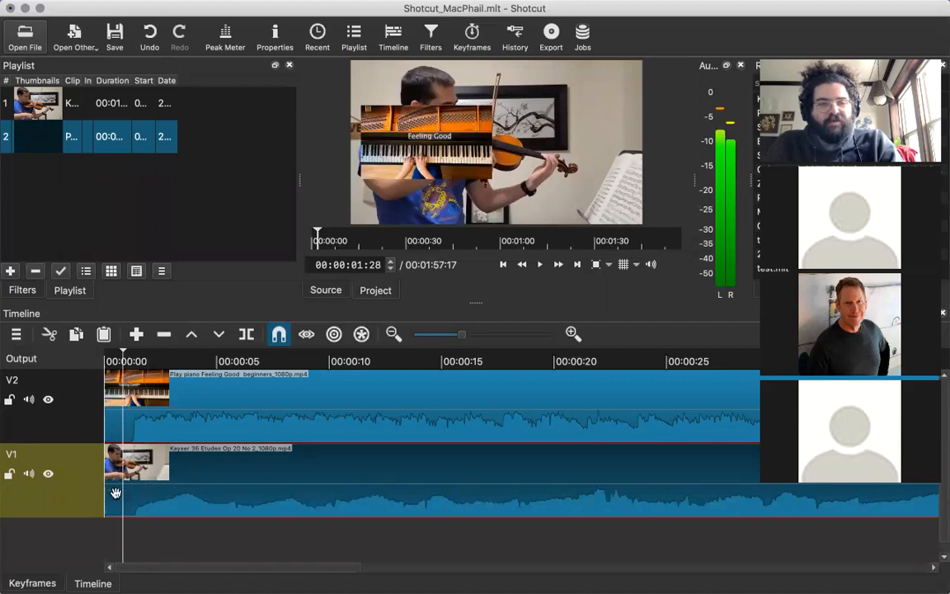
Add a Rotate and Scale filter to the Kayser 36 Etudes violin clip on track V1.
left_click(115, 492)
left_click(22, 290)
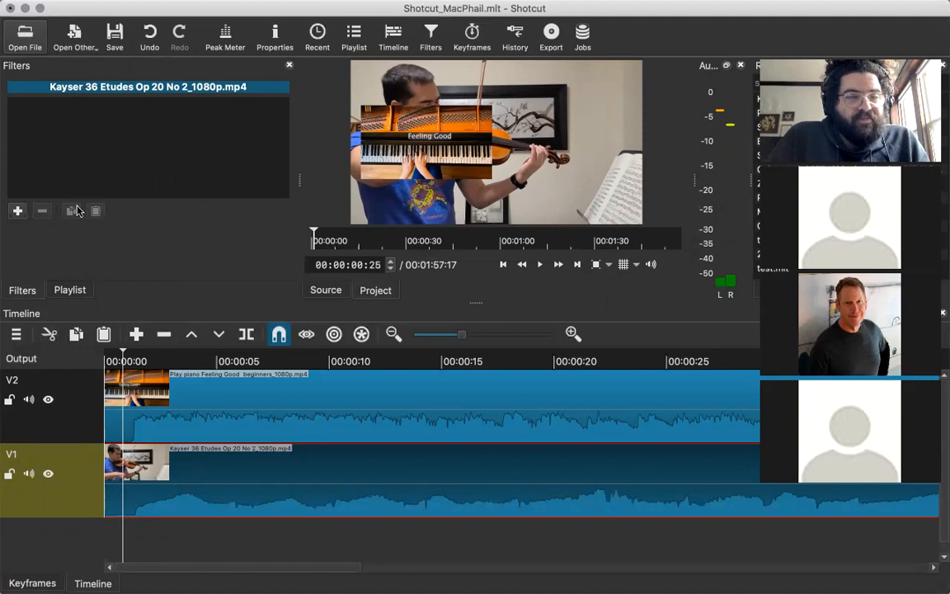
left_click(18, 211)
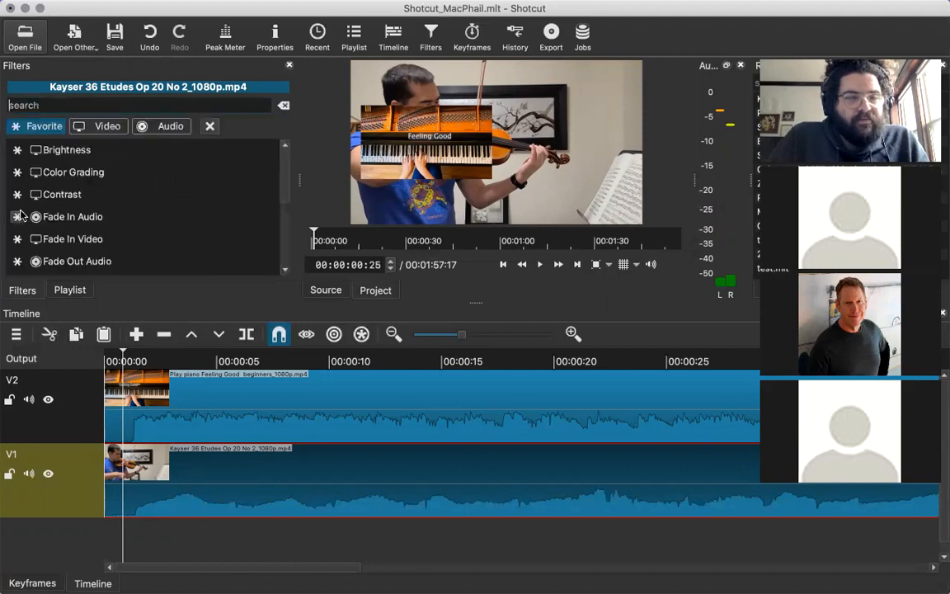
scroll(252, 199, "down", 4)
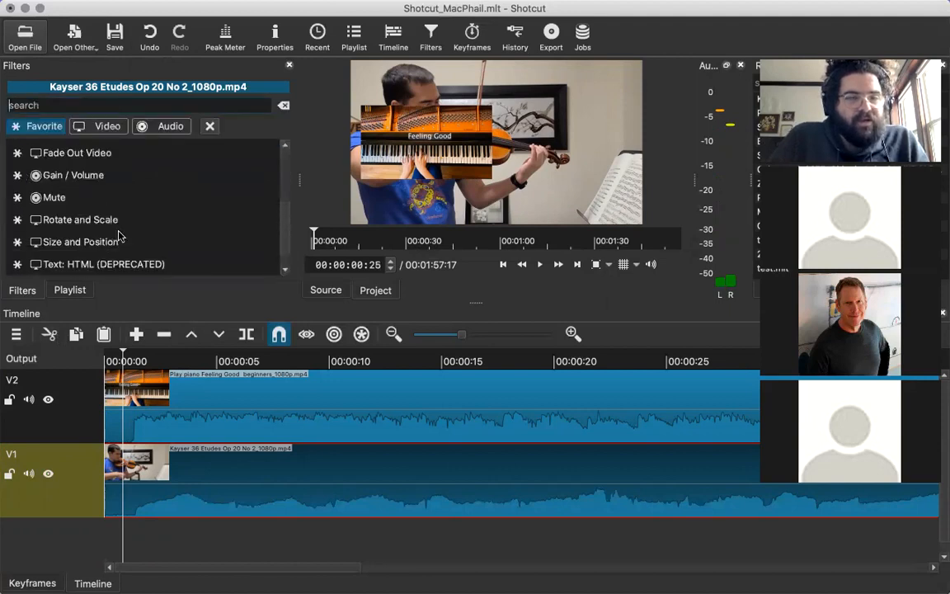
left_click(105, 224)
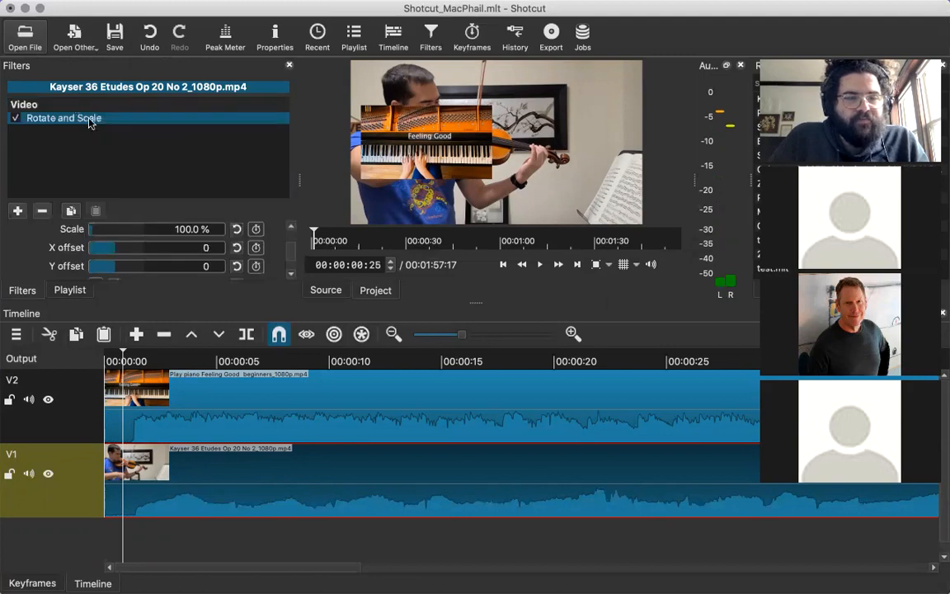
Scrub through the start of the overlay and leave the playhead at 00:00:04:09.
left_click(190, 381)
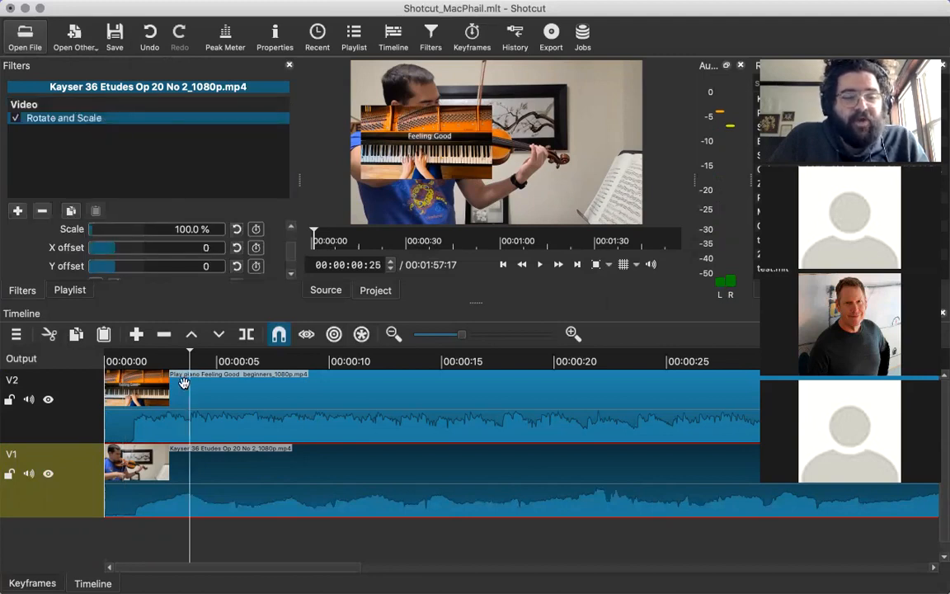
left_click(184, 378)
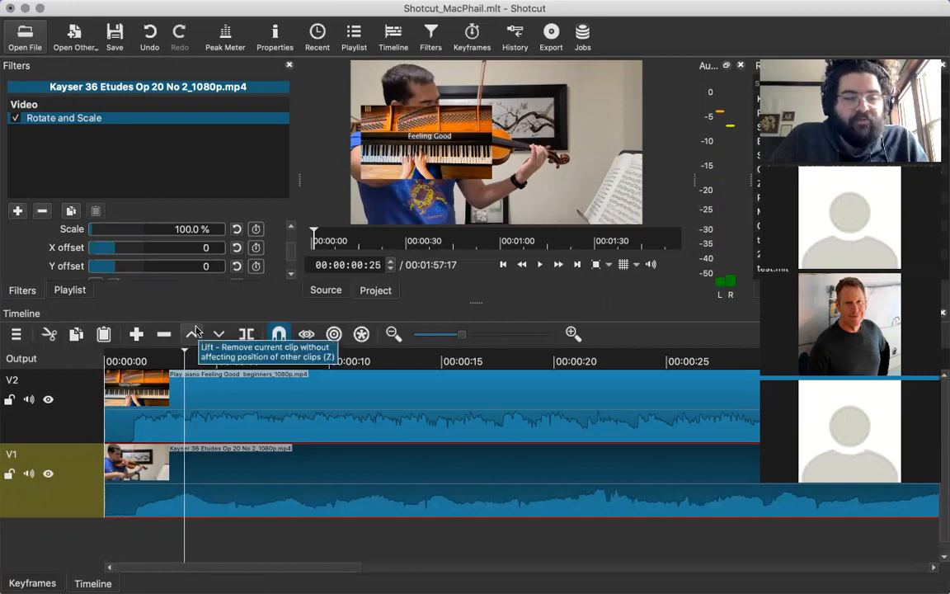
left_click(212, 393)
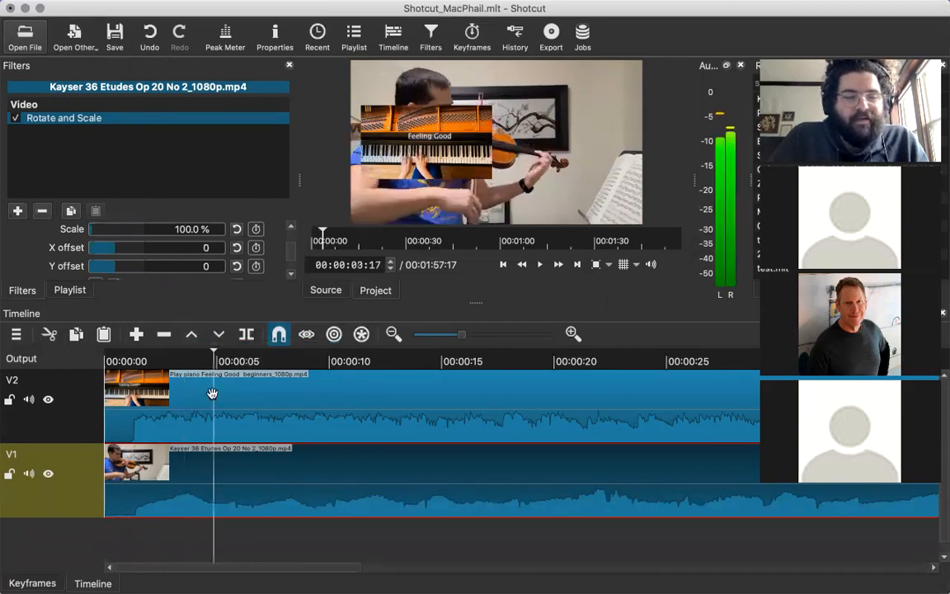
left_click(123, 391)
left_click(116, 423)
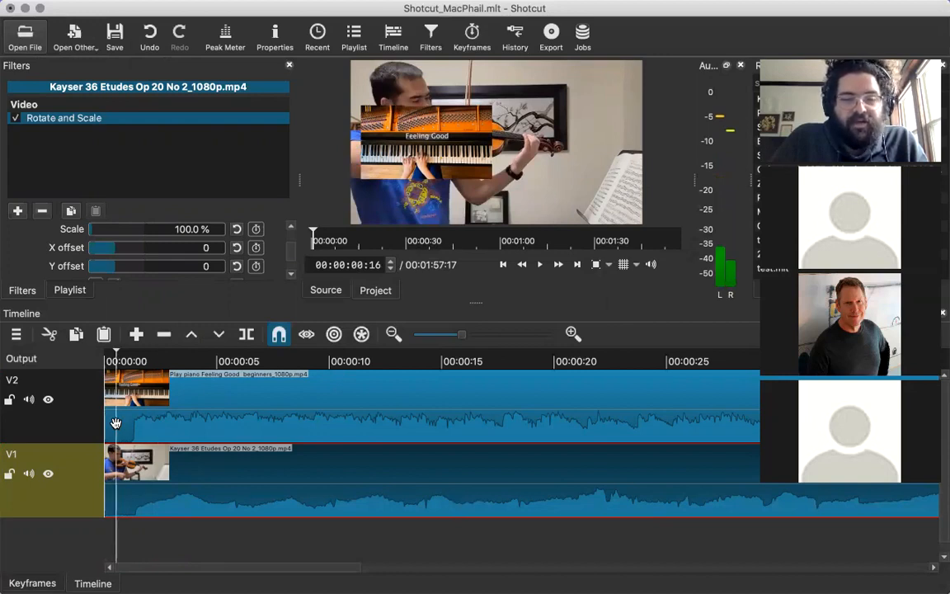
left_click(200, 388)
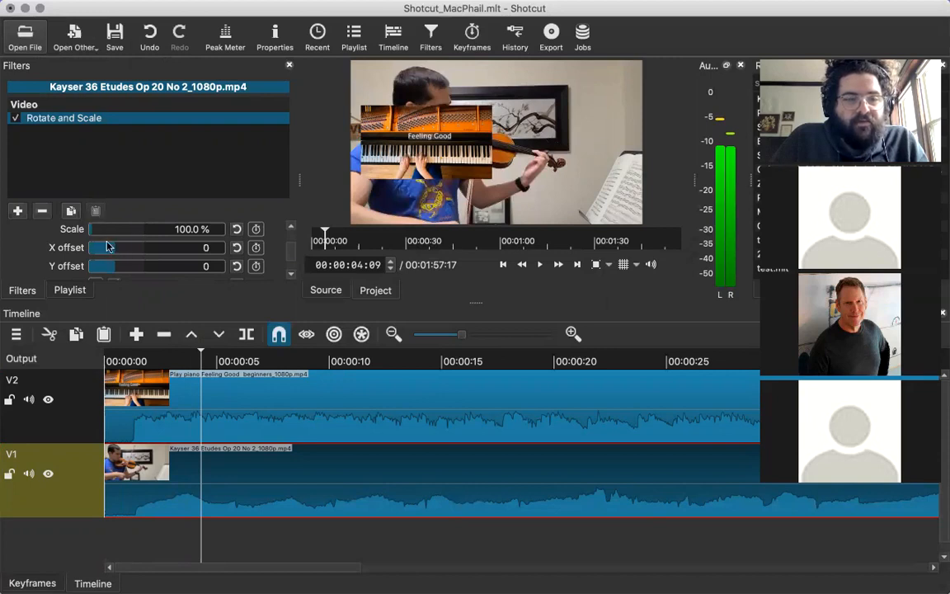
Set the violin clip's scale to 46 % and shift its picture to the right with an X offset of about 1026.
left_click(189, 229)
left_click(187, 228)
double_click(195, 230)
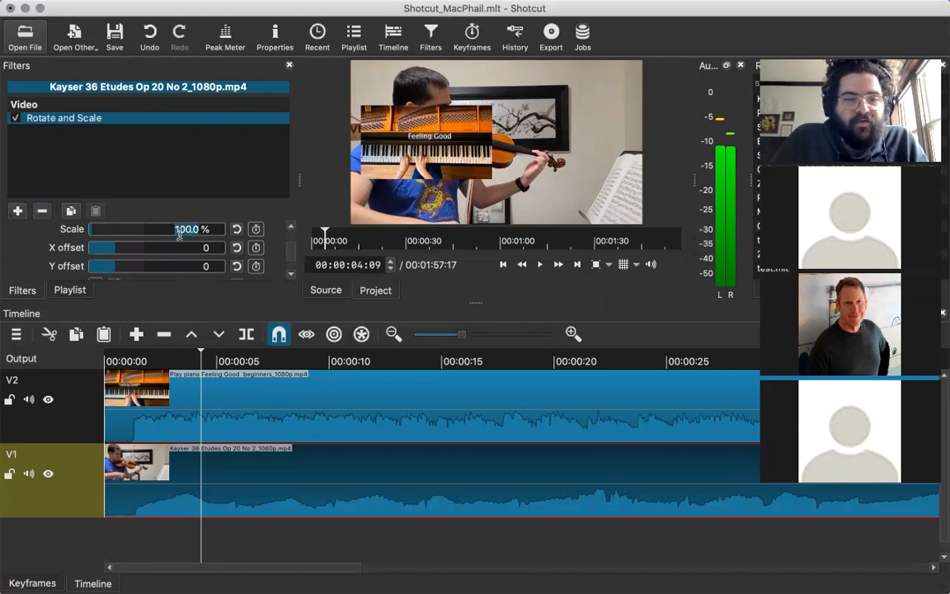
type("45")
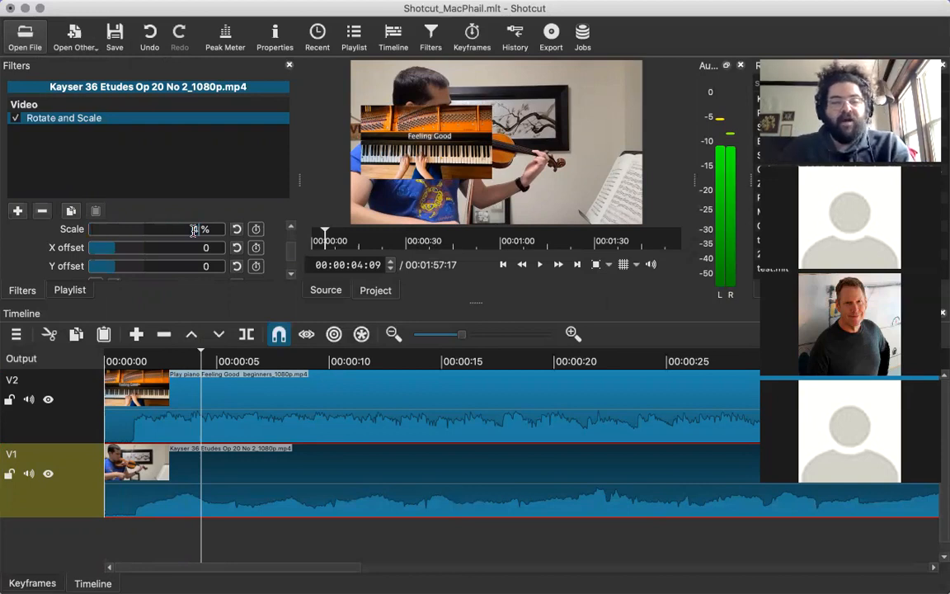
key("Return")
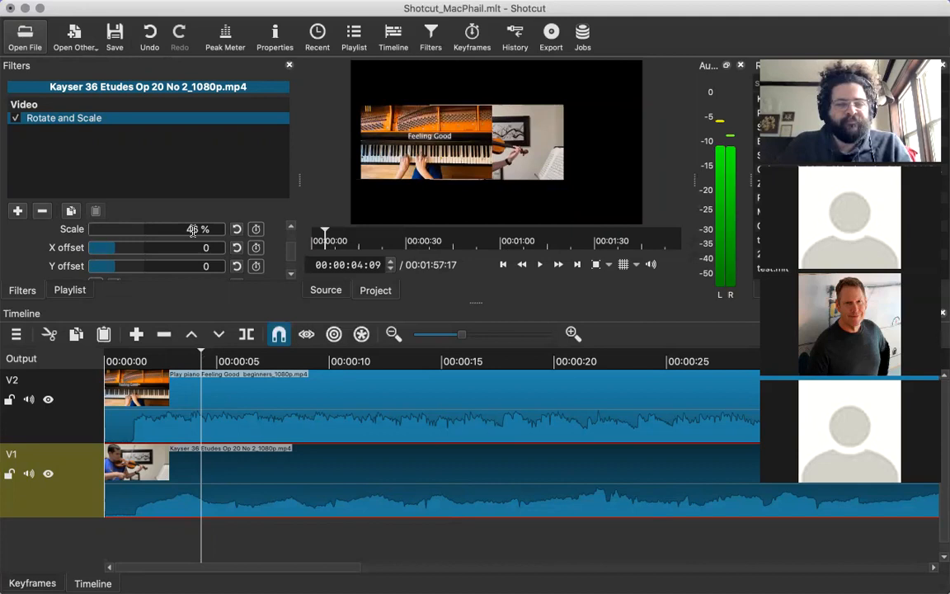
key("Return")
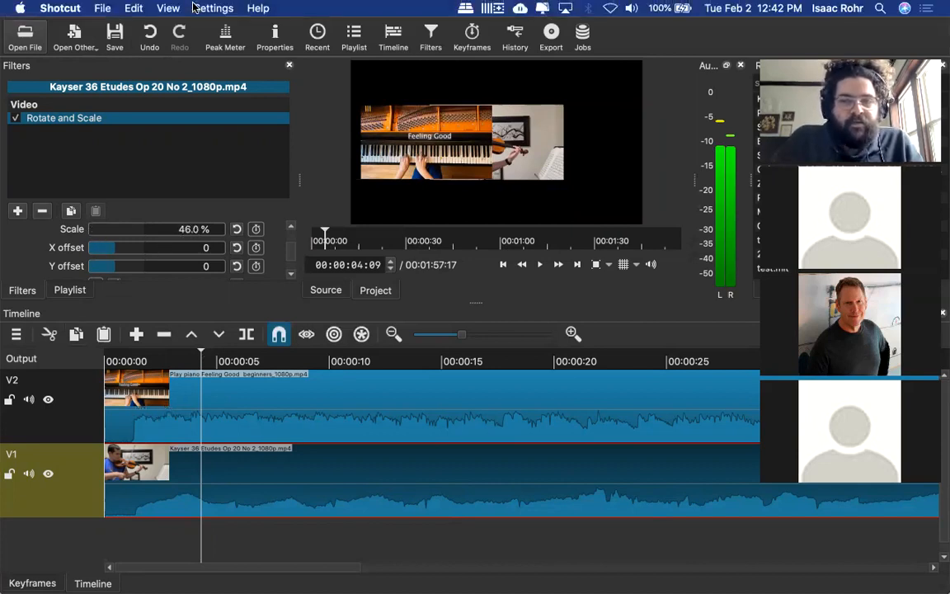
mouse_move(112, 247)
left_mouse_down()
mouse_move(130, 246)
mouse_move(122, 255)
left_mouse_up()
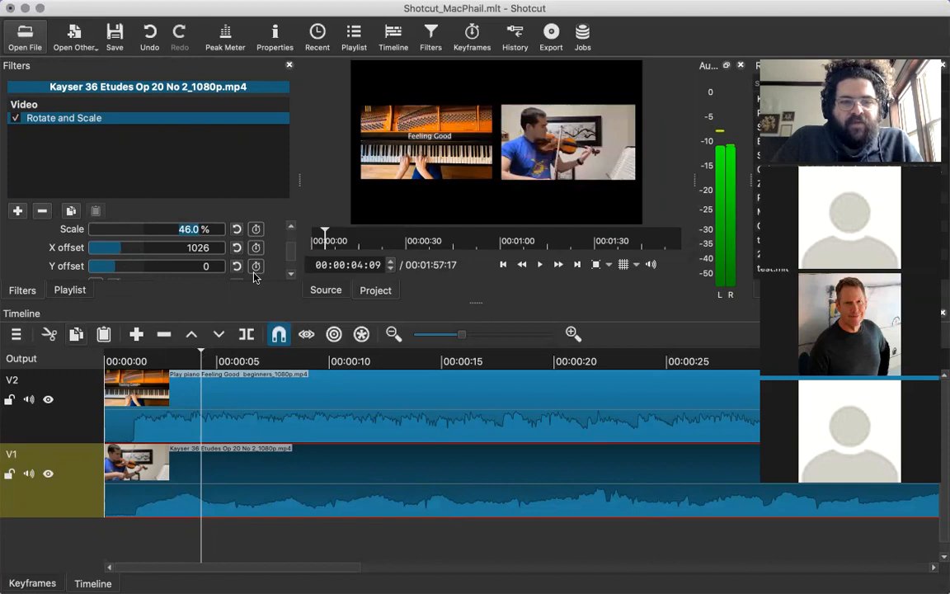
left_click(207, 249)
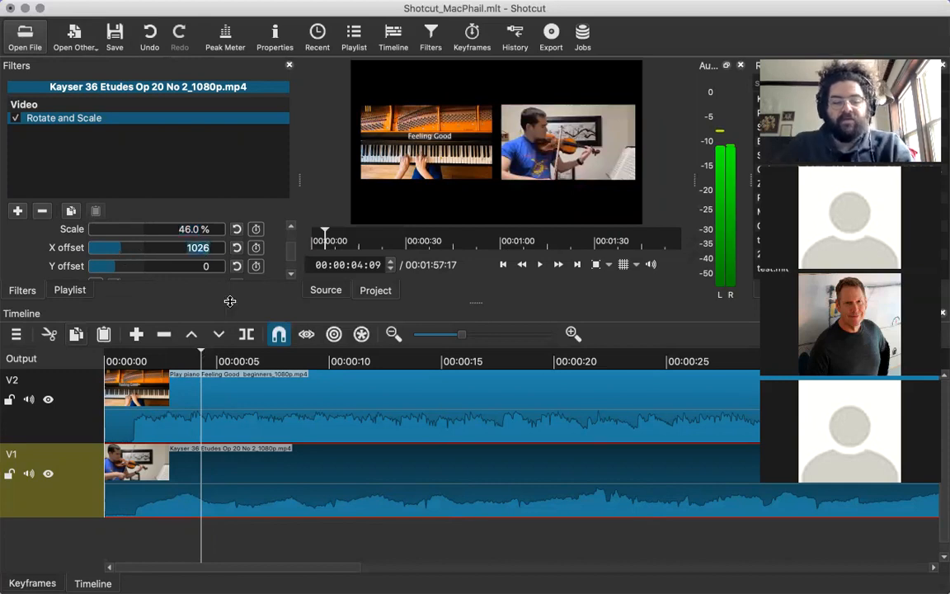
Set the violin clip's X offset to 1010 in the Rotate and Scale filter.
type("1025")
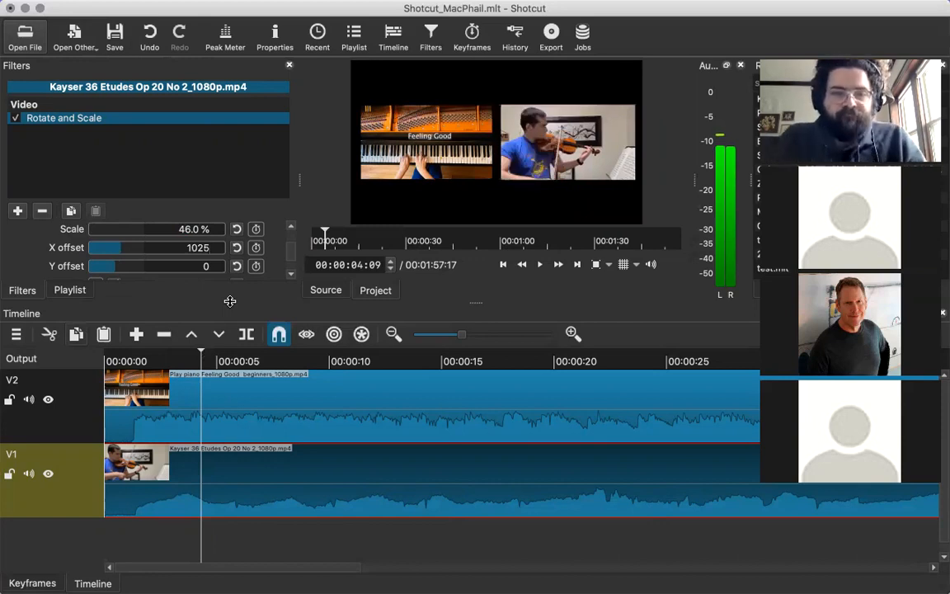
key("BackSpace")
type("4")
key("BackSpace")
type("3")
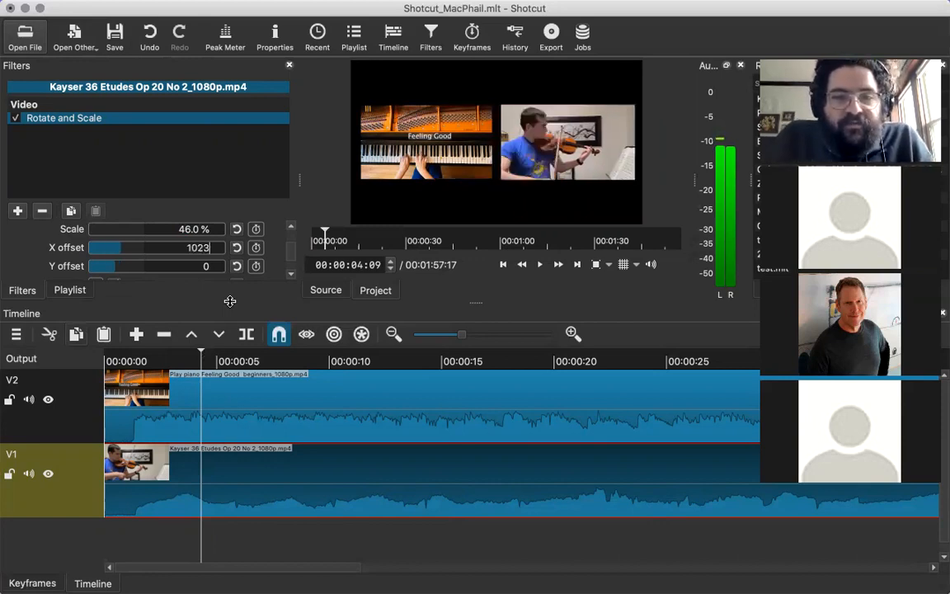
key("BackSpace")
type("1")
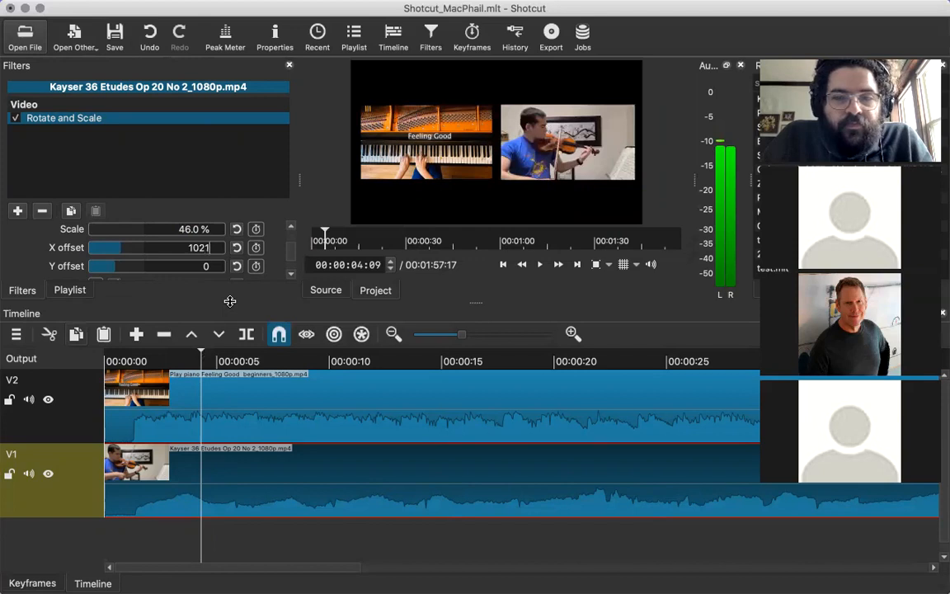
key("BackSpace")
key("BackSpace")
type("10")
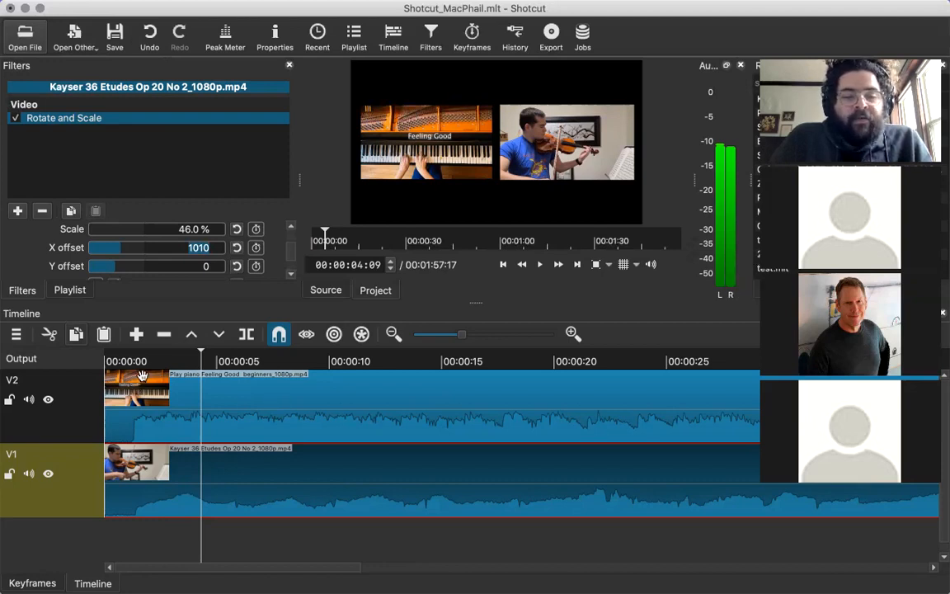
Scrub the opening seconds and shift the violin clip on track V1 to start about 2 seconds in.
left_click(105, 360)
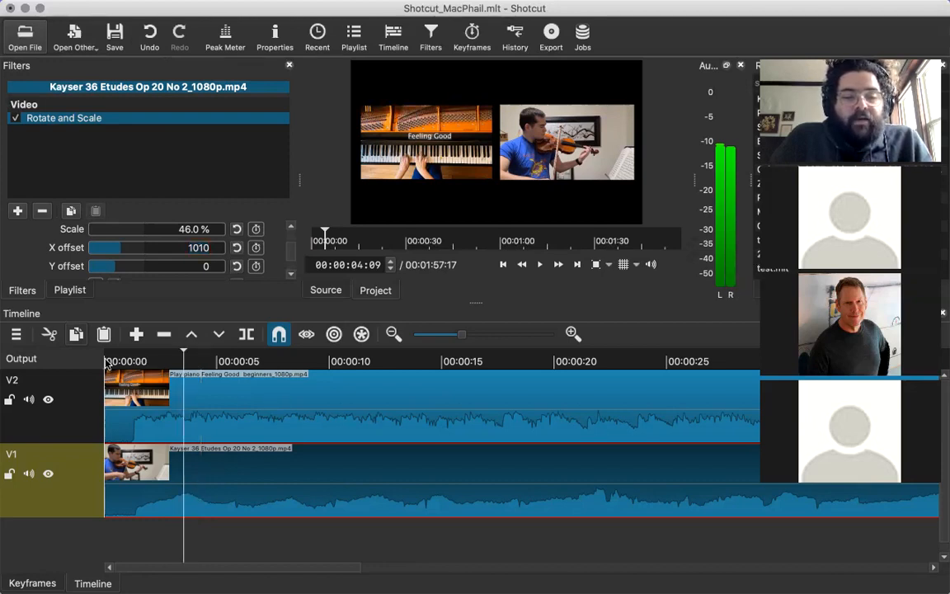
left_click(148, 424)
left_click(181, 411)
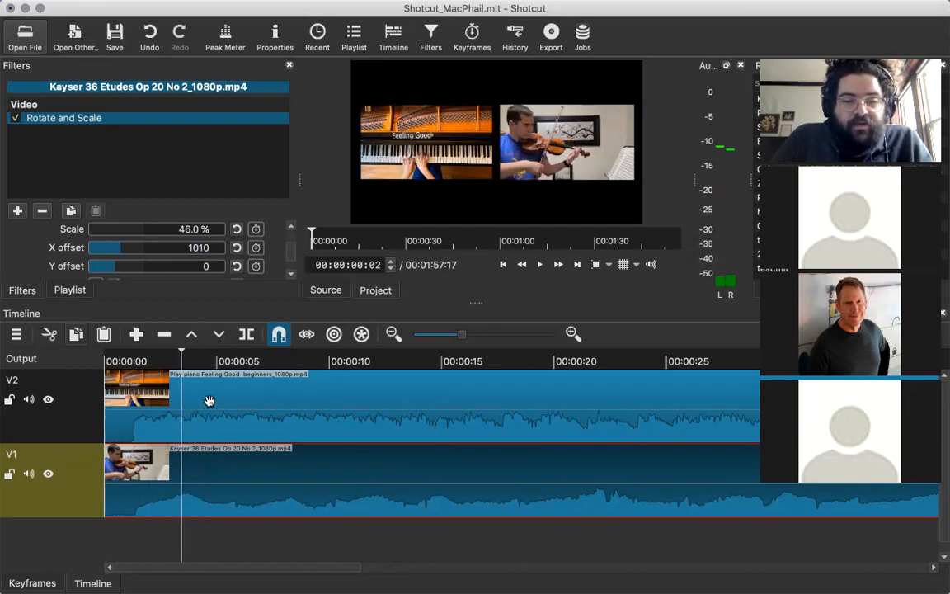
left_click(208, 400)
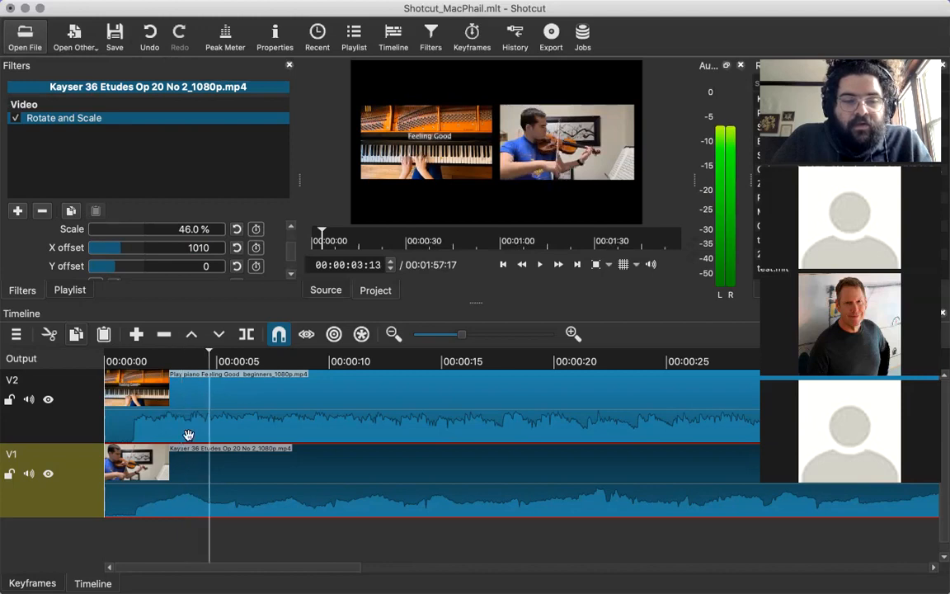
left_click_drag(185, 469, 223, 475)
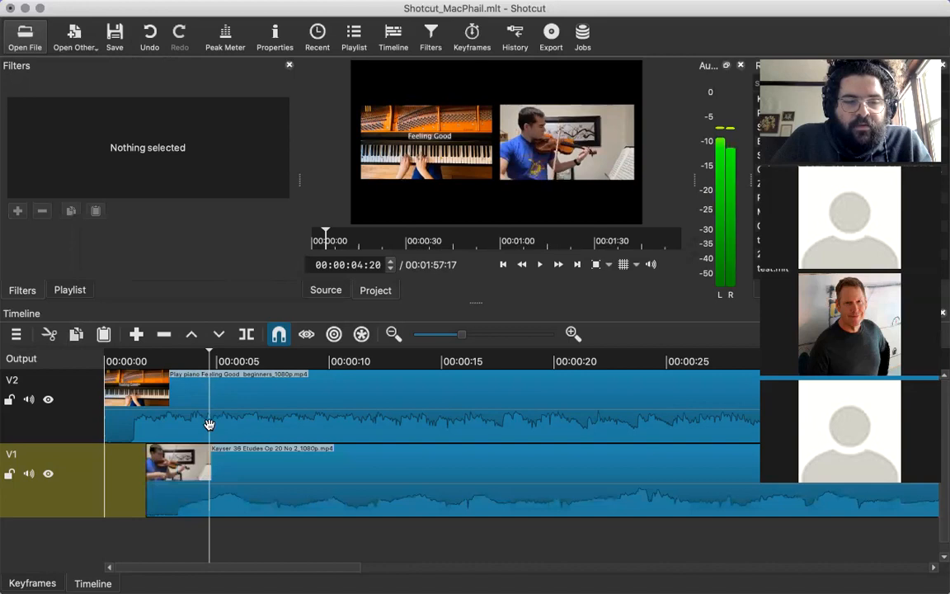
left_click(209, 424)
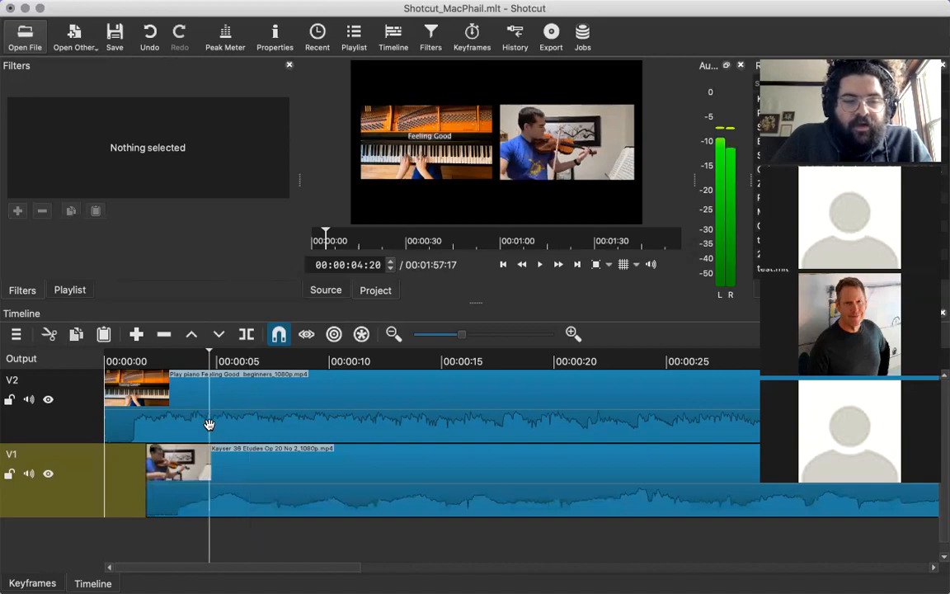
Check the clip alignment up to 00:00:05:19 and move the violin clip back to the start of track V1.
left_click(224, 492)
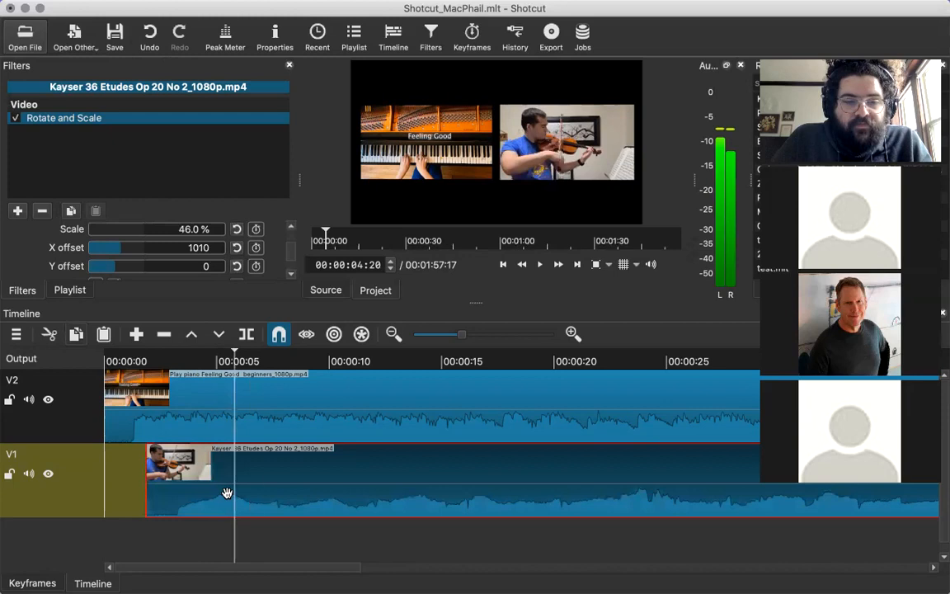
left_click(222, 403)
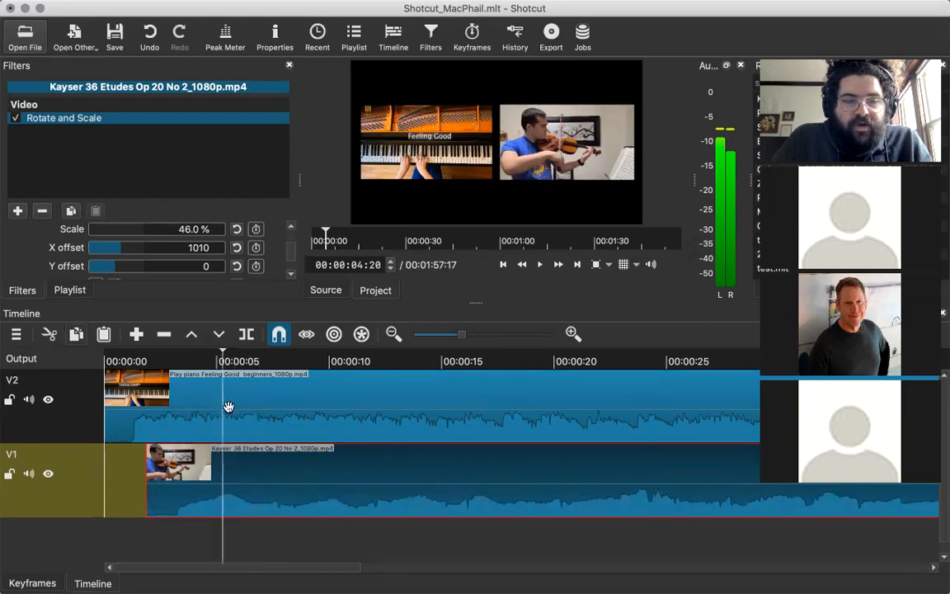
left_click(229, 407)
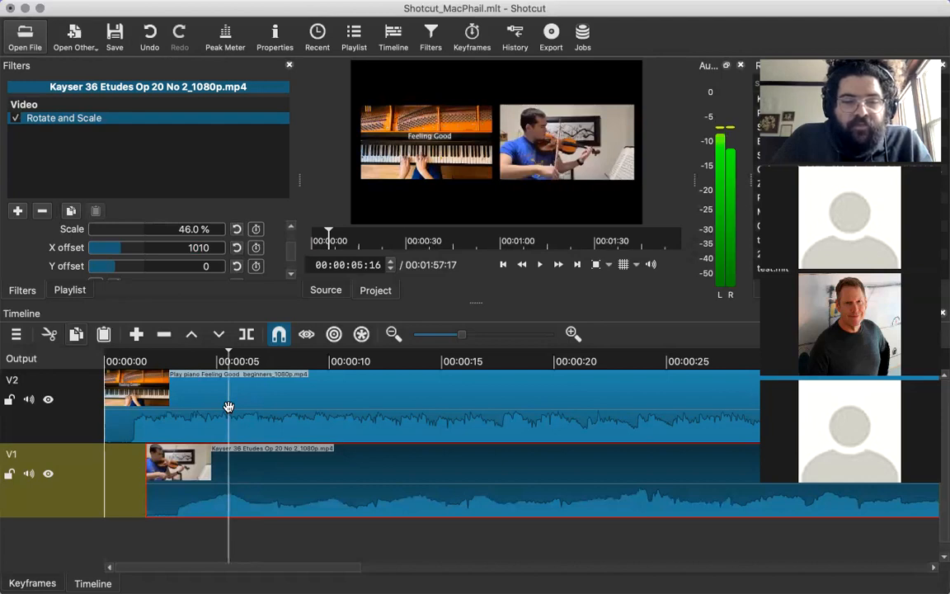
key("Up")
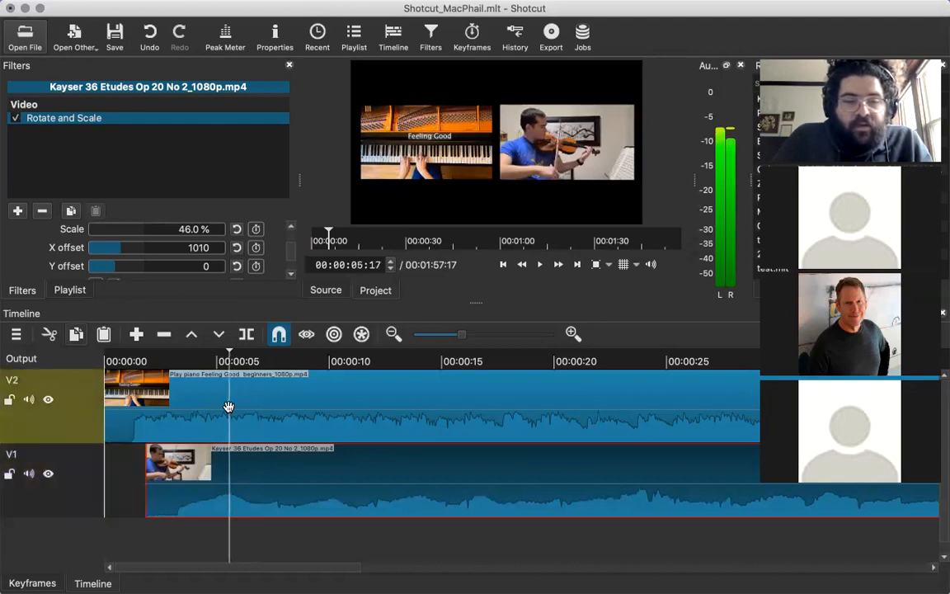
key("Down")
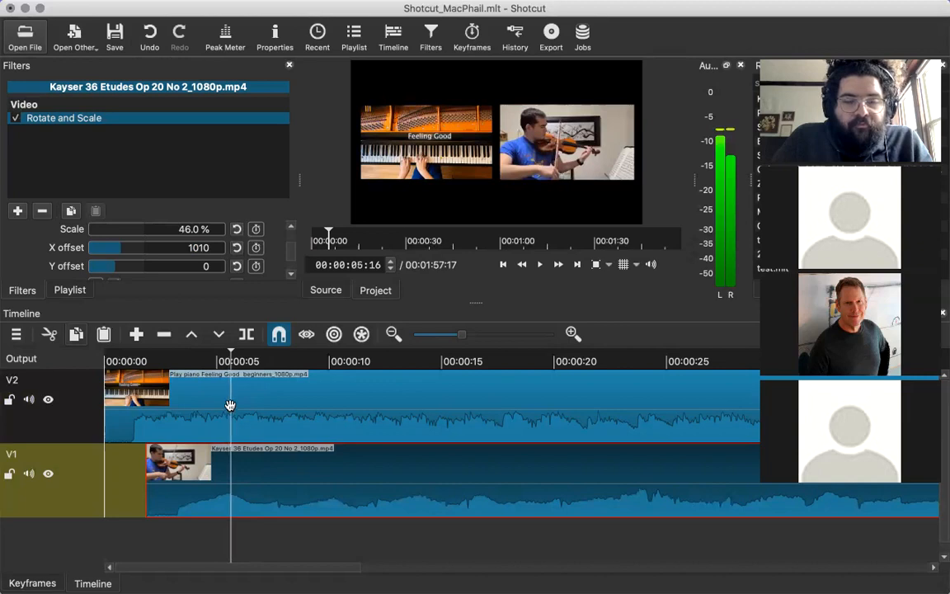
key("Right")
key("Right")
key("Right")
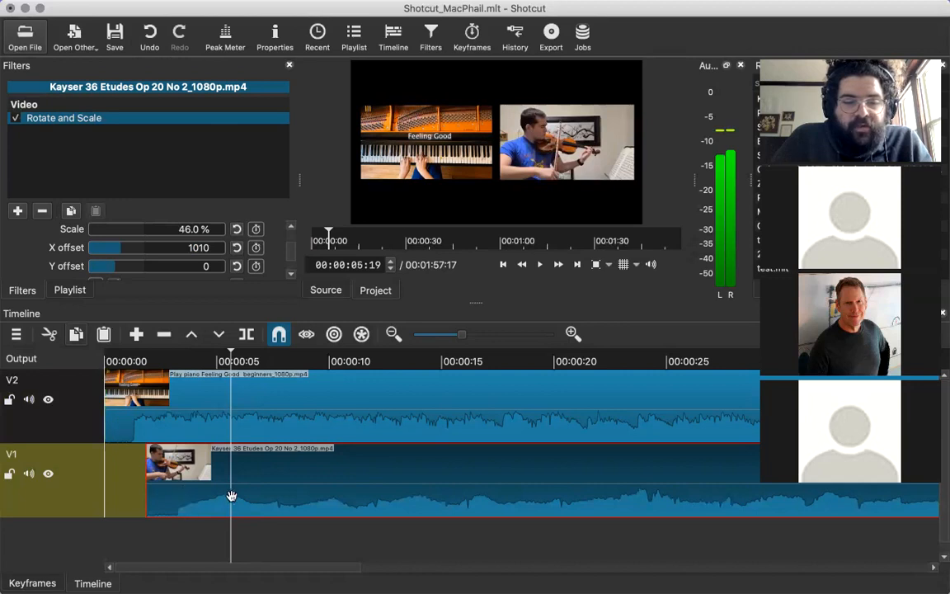
left_click_drag(232, 495, 165, 501)
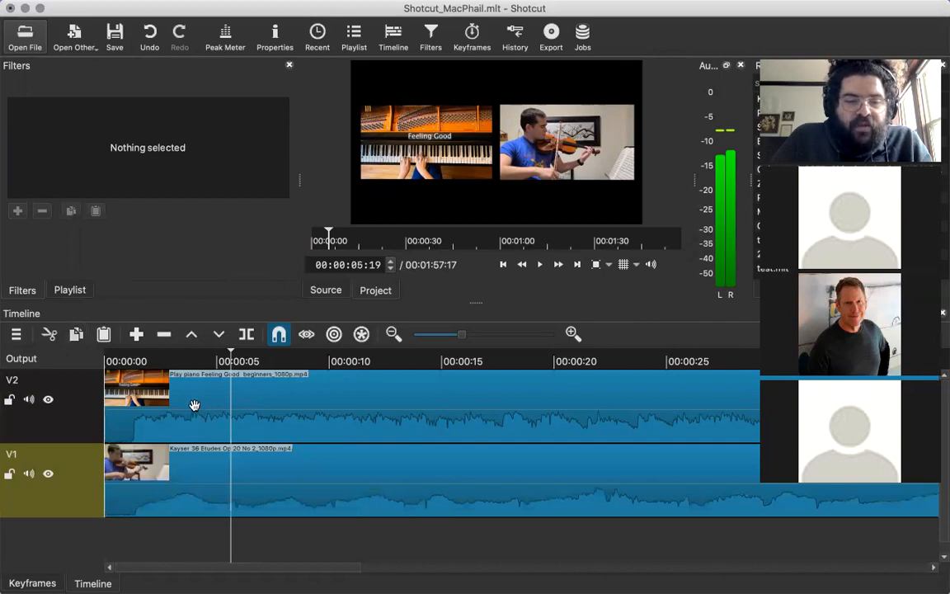
Delay the violin clip on track V1 so it starts about 3 seconds into the timeline.
left_click_drag(195, 404, 207, 407)
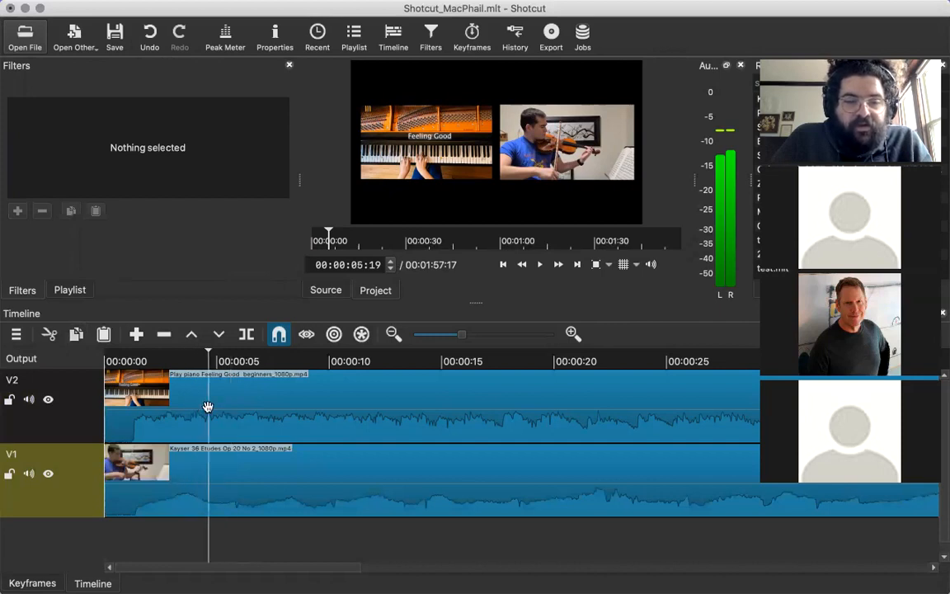
left_click(174, 489)
left_click_drag(173, 489, 260, 492)
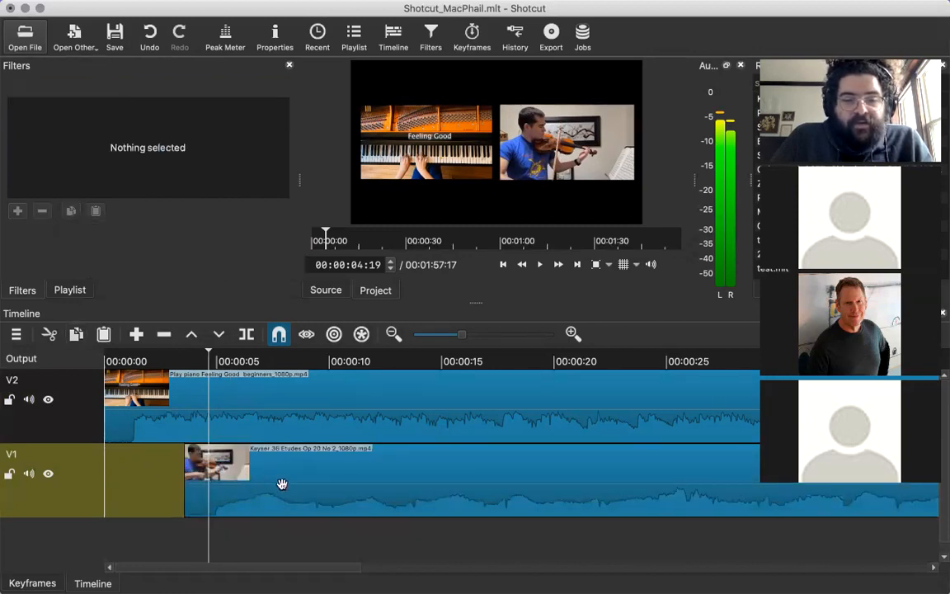
left_click_drag(273, 485, 264, 492)
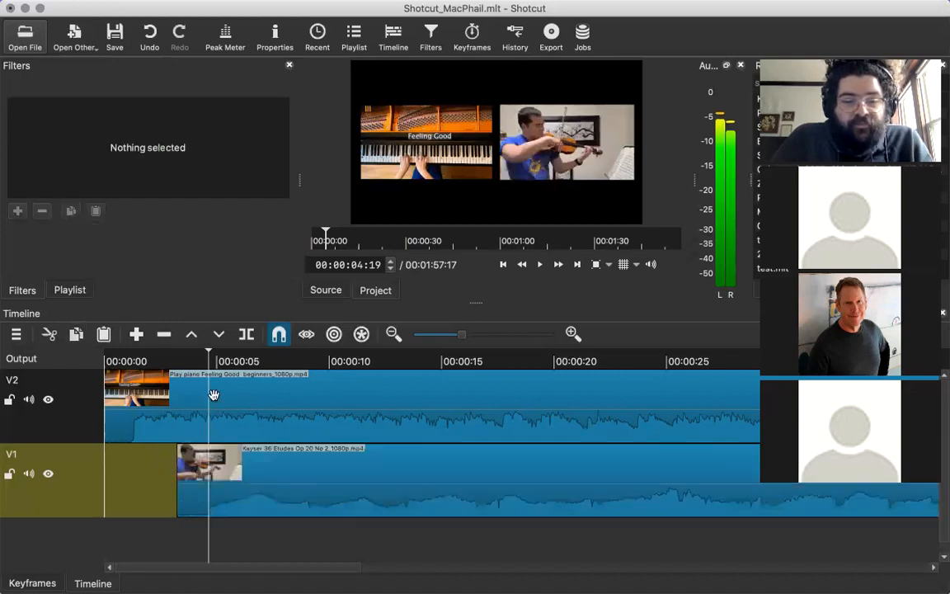
Add a fade-in of about 1.5 seconds to the violin clip on V1 and a short fade-in to the piano clip on V2.
left_click(205, 358)
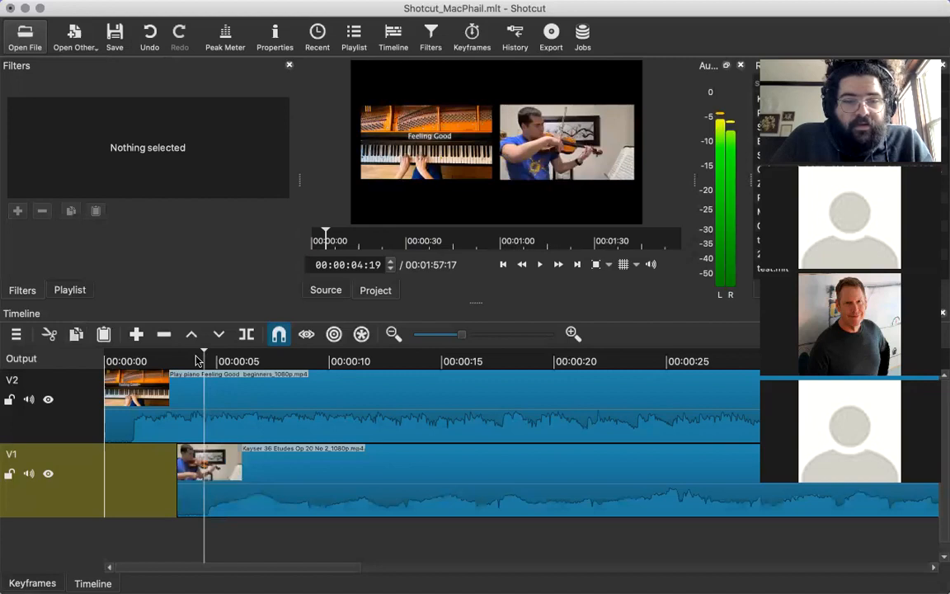
left_click(186, 358)
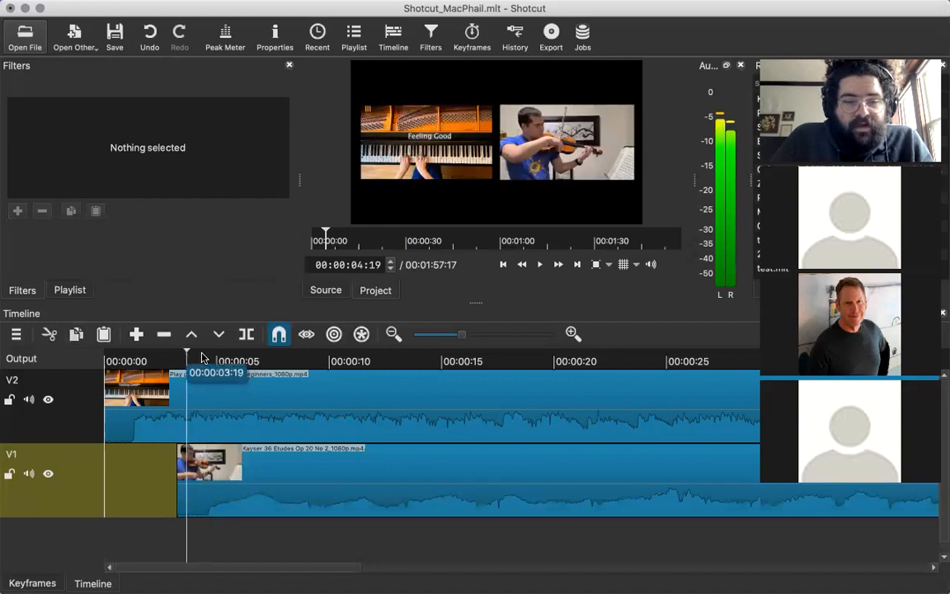
left_click(204, 358)
left_click_drag(183, 451, 272, 449)
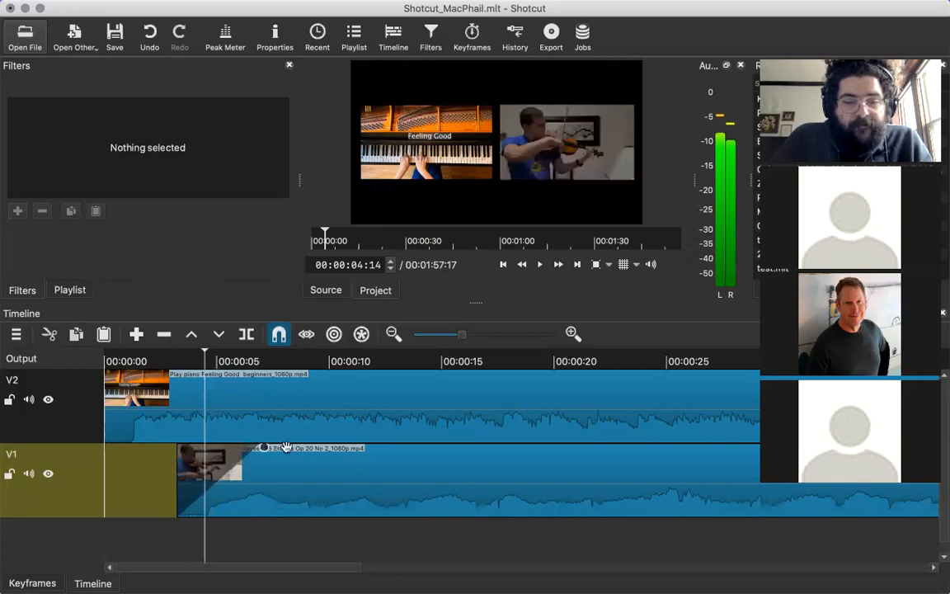
left_click_drag(257, 449, 217, 453)
Return to the start of the timeline and preview the piano clip's fade-in, stopping at 00:00:03:10.
left_click(111, 361)
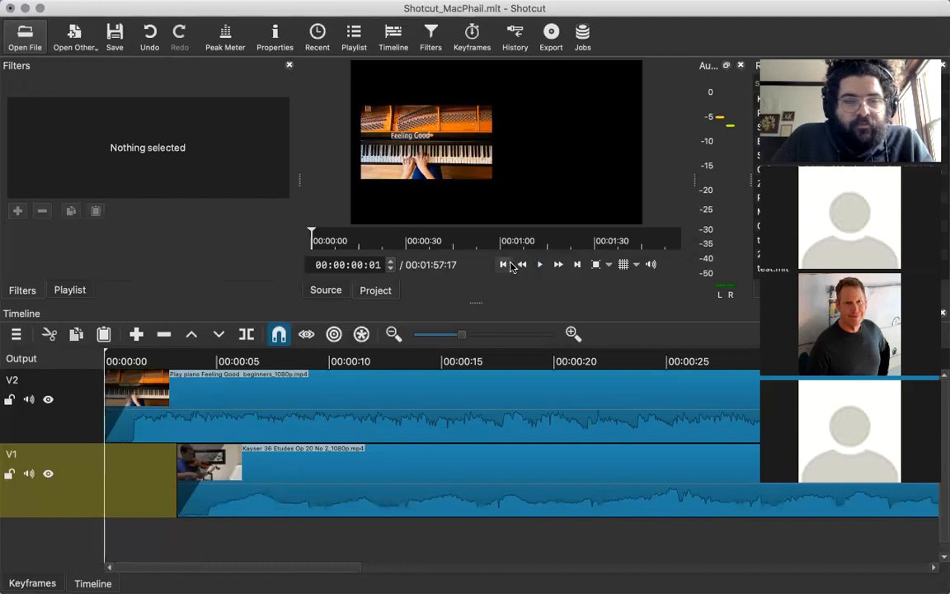
left_click(506, 265)
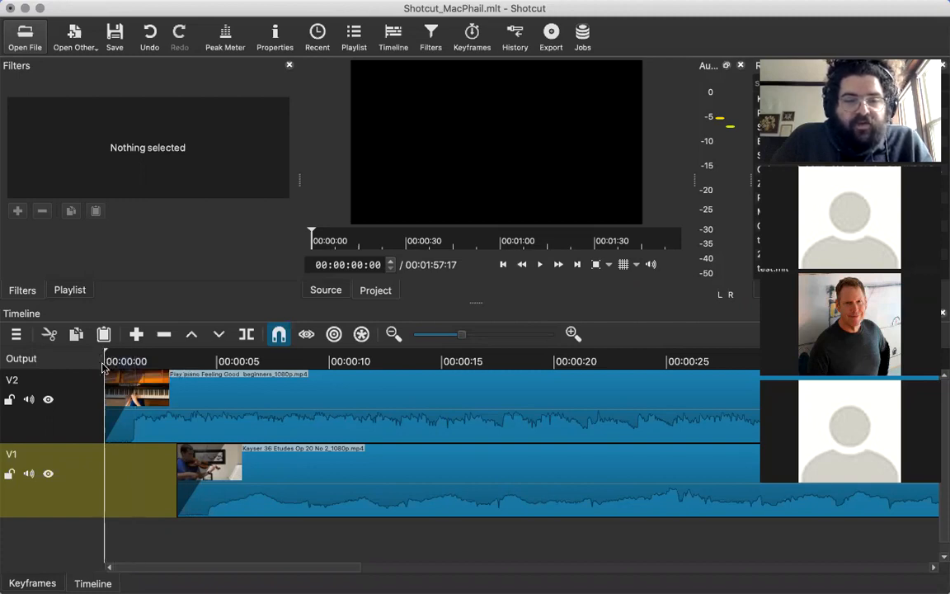
key("space")
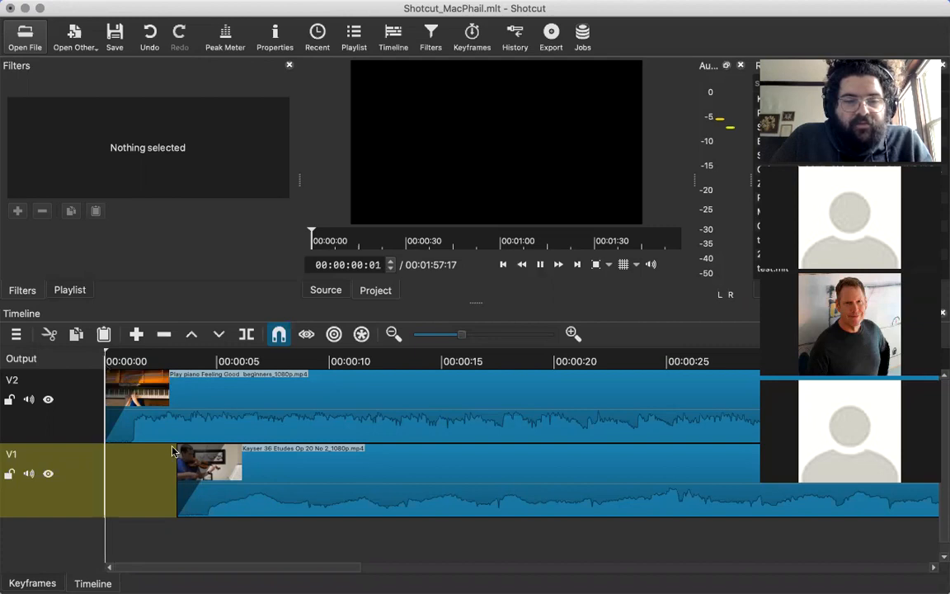
key("space")
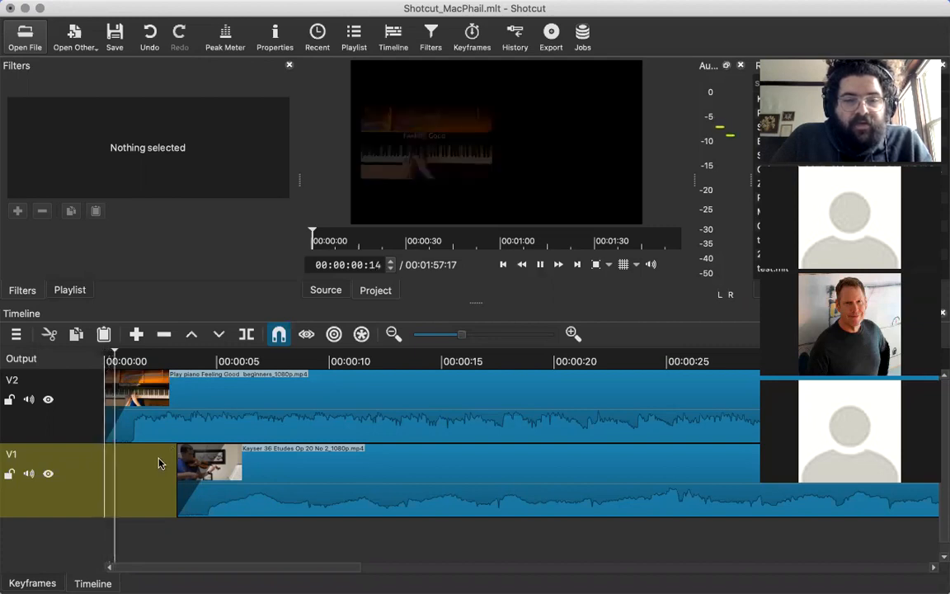
left_click(116, 363)
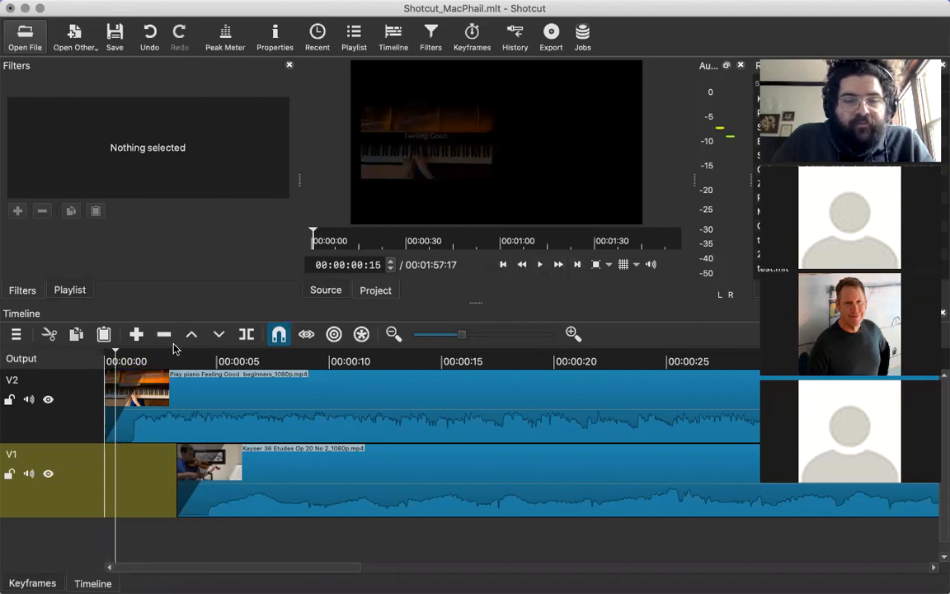
left_click(97, 364)
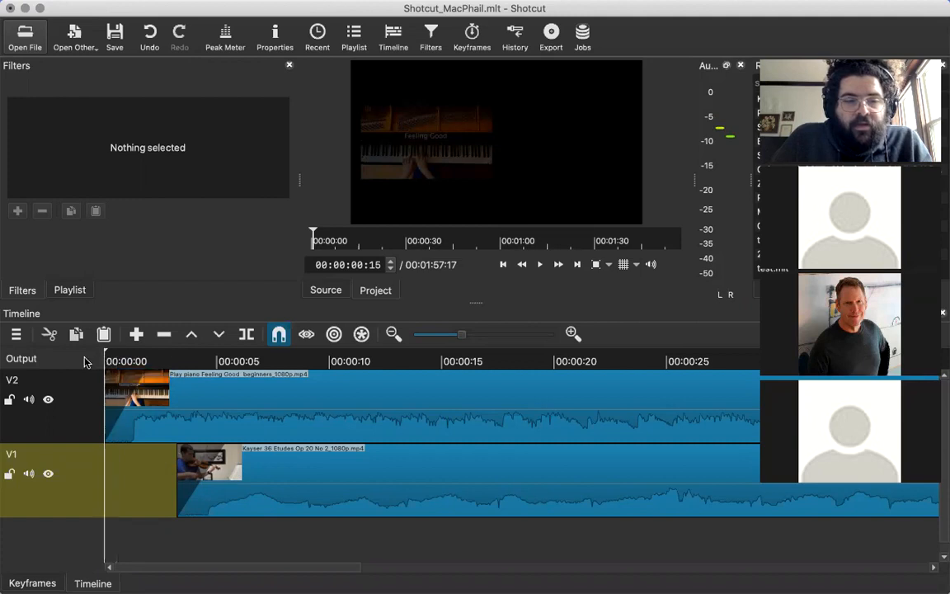
key("space")
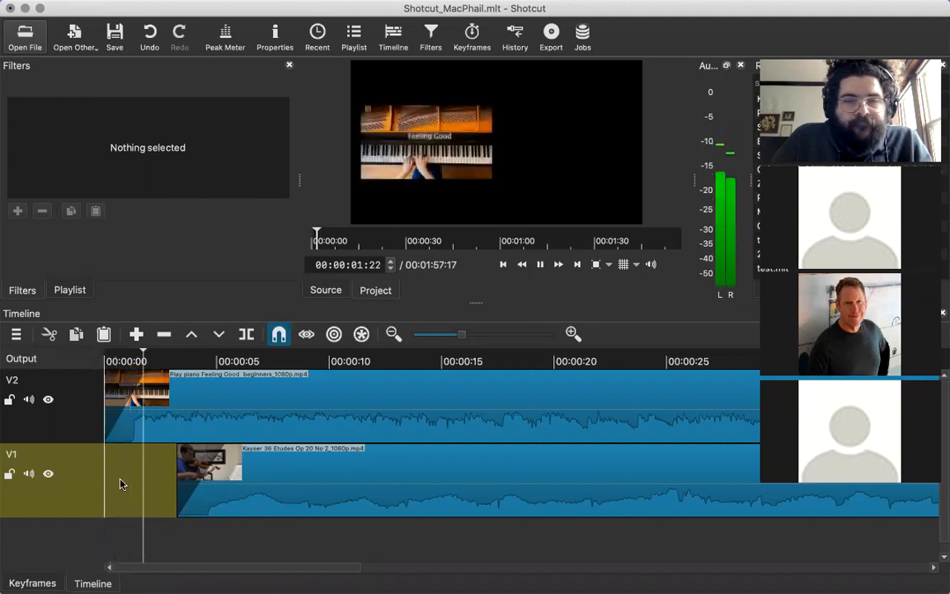
key("space")
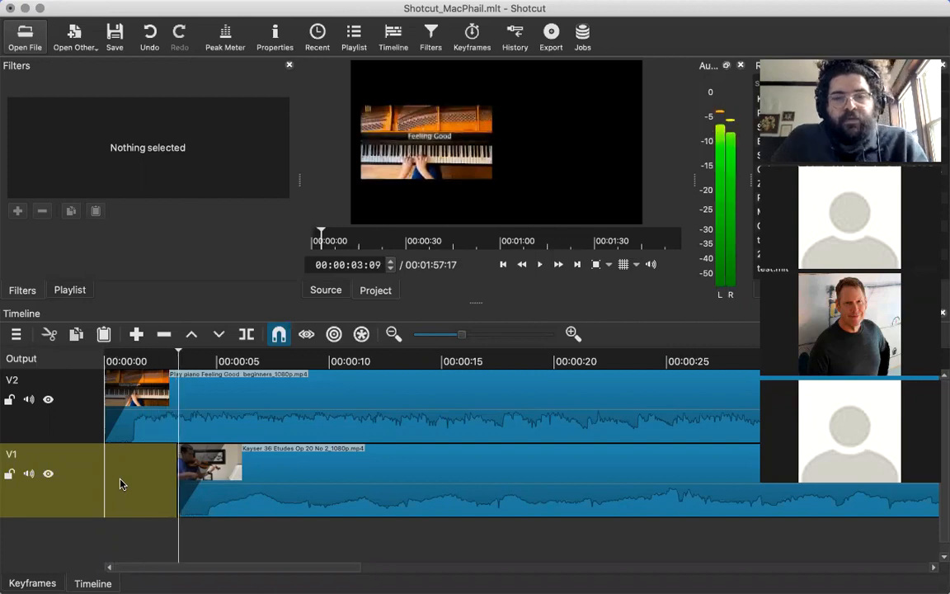
Play both clips from the beginning to 00:00:20:12 and return the playhead to 00:00:07:15.
left_click(112, 363)
left_click(95, 362)
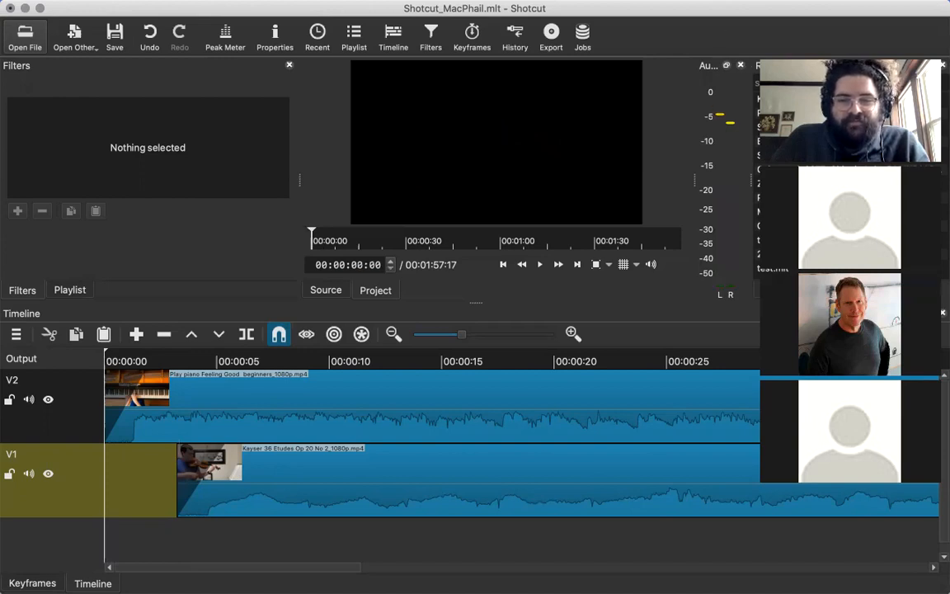
key("space")
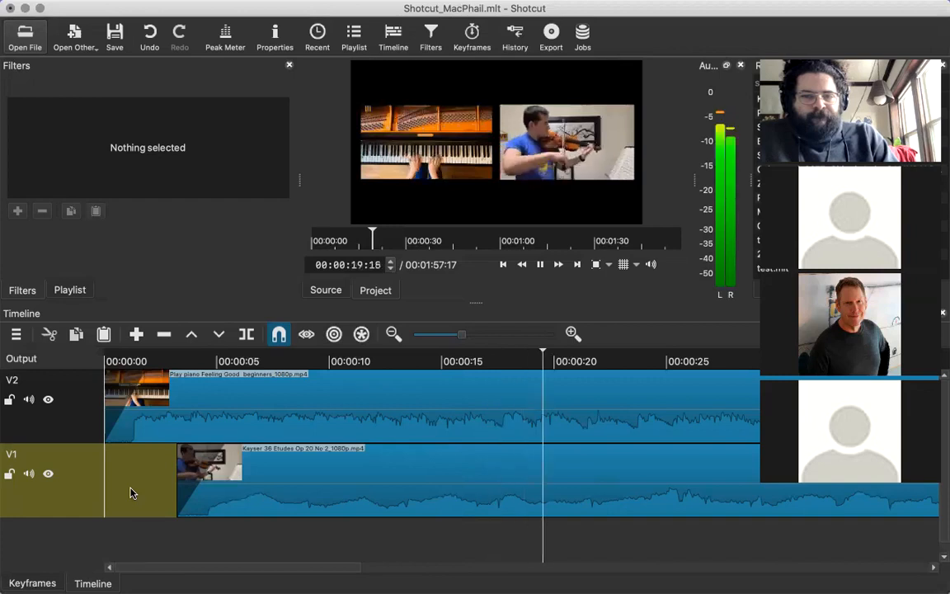
key("space")
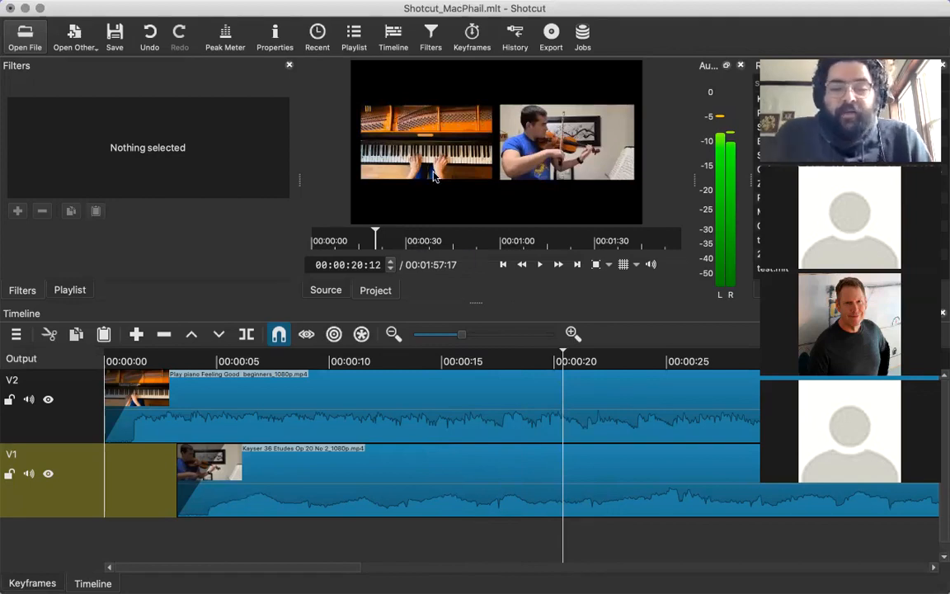
left_click(392, 407)
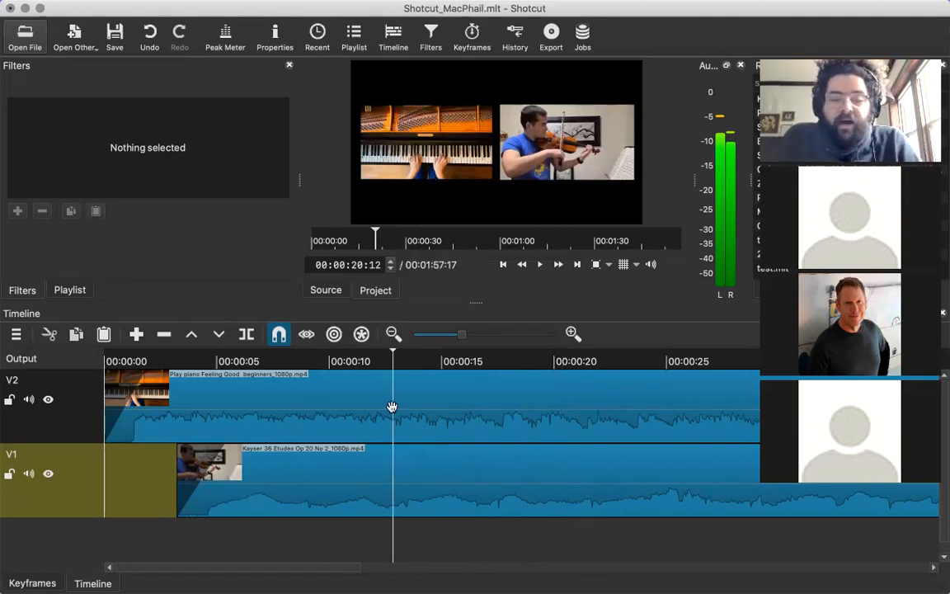
left_click(273, 403)
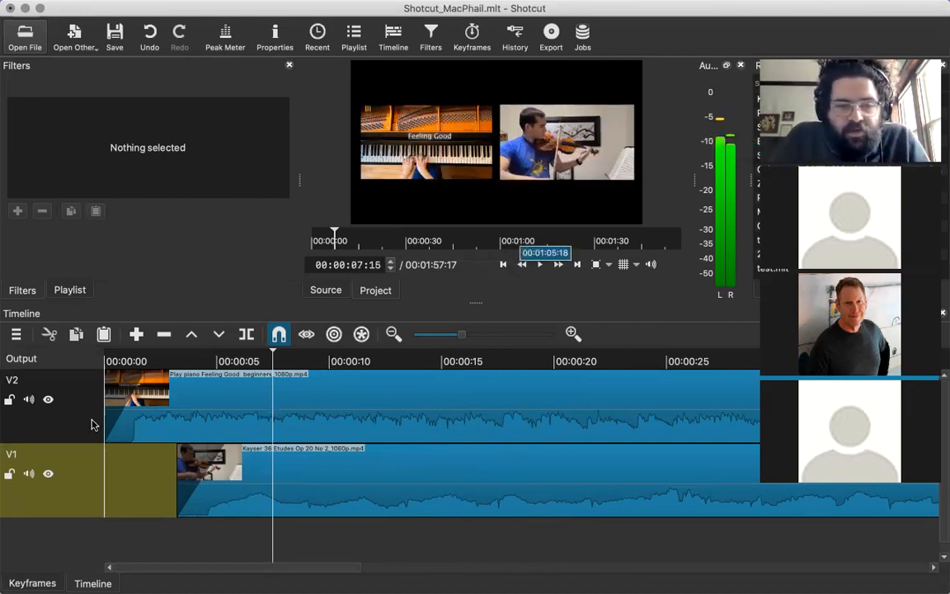
Fine-tune the violin clip's start on track V1, shifting it slightly while keeping it about 3 seconds into the timeline.
left_click(78, 387)
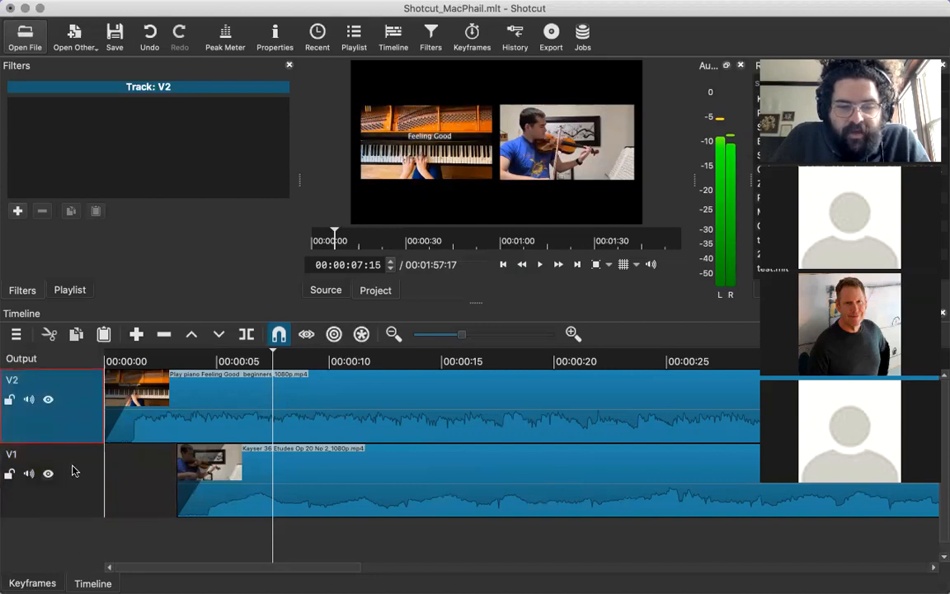
left_click_drag(262, 466, 328, 467)
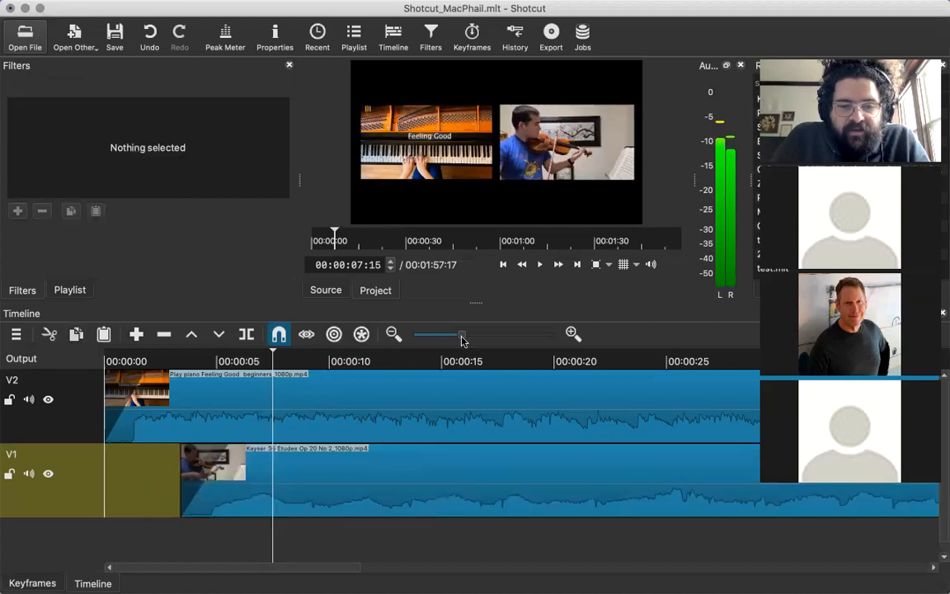
left_click_drag(463, 337, 517, 337)
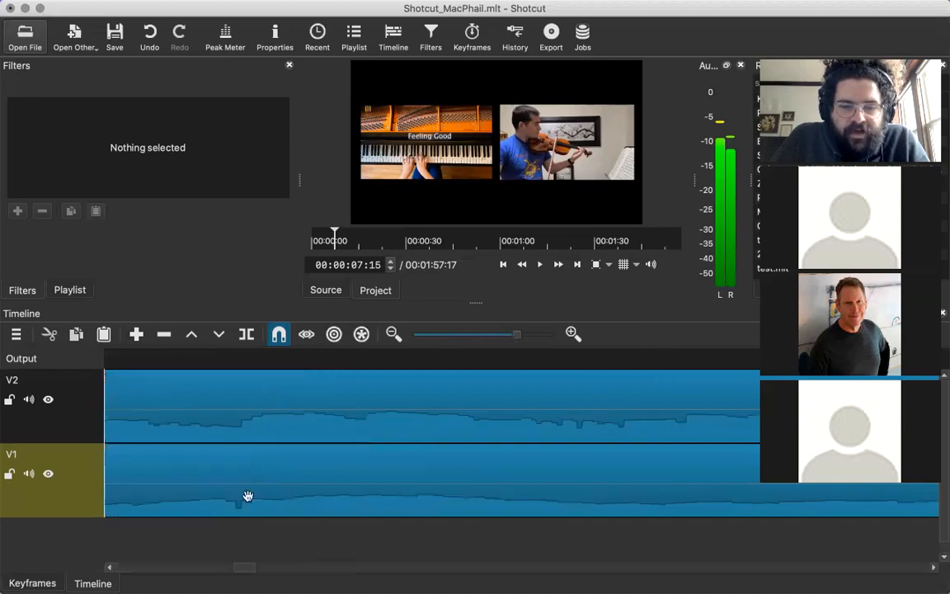
scroll(247, 496, "left", 2)
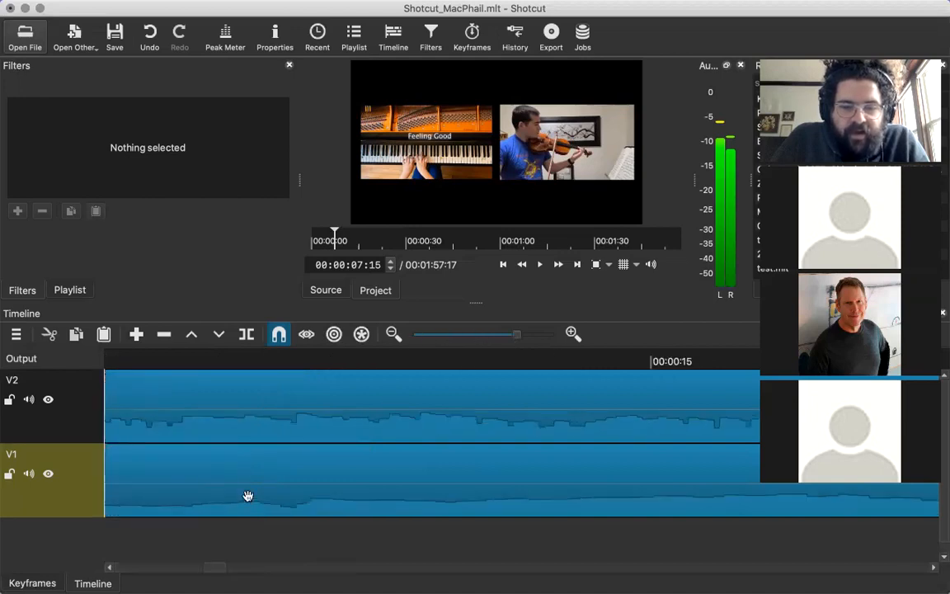
left_click(170, 464)
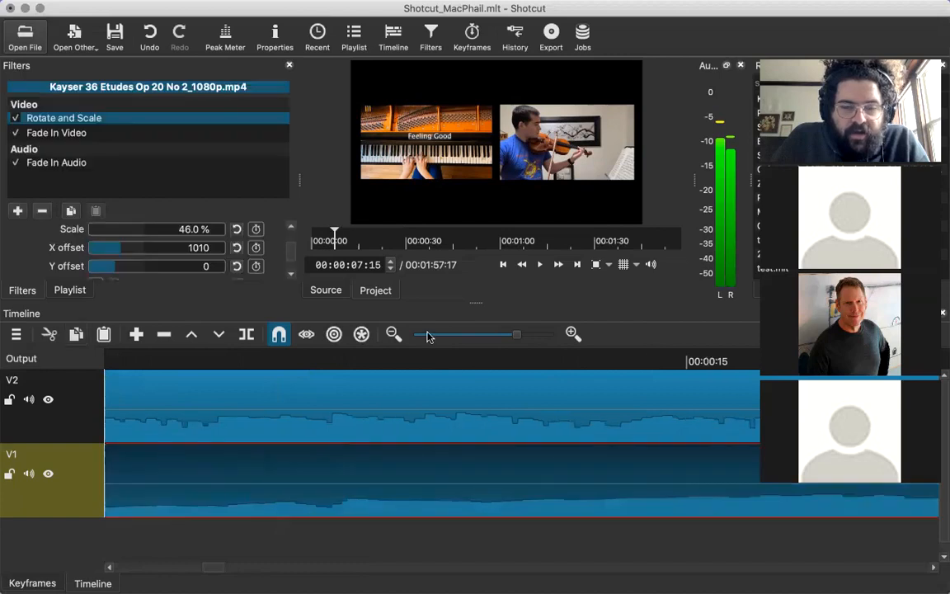
scroll(460, 457, "left", 10)
scroll(706, 487, "right", 5)
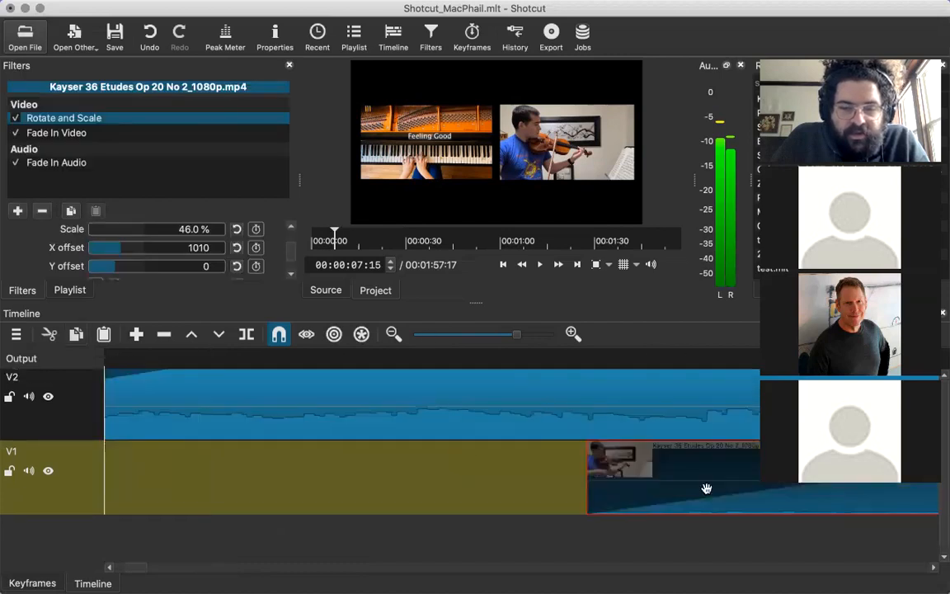
left_click_drag(725, 489, 672, 492)
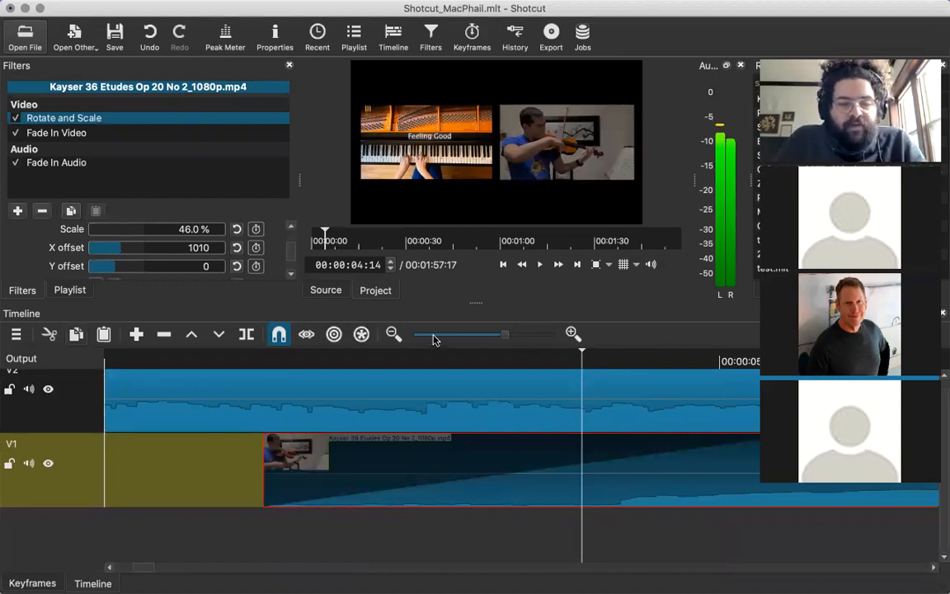
left_click_drag(435, 340, 426, 333)
left_click(502, 338)
left_click_drag(501, 337, 448, 339)
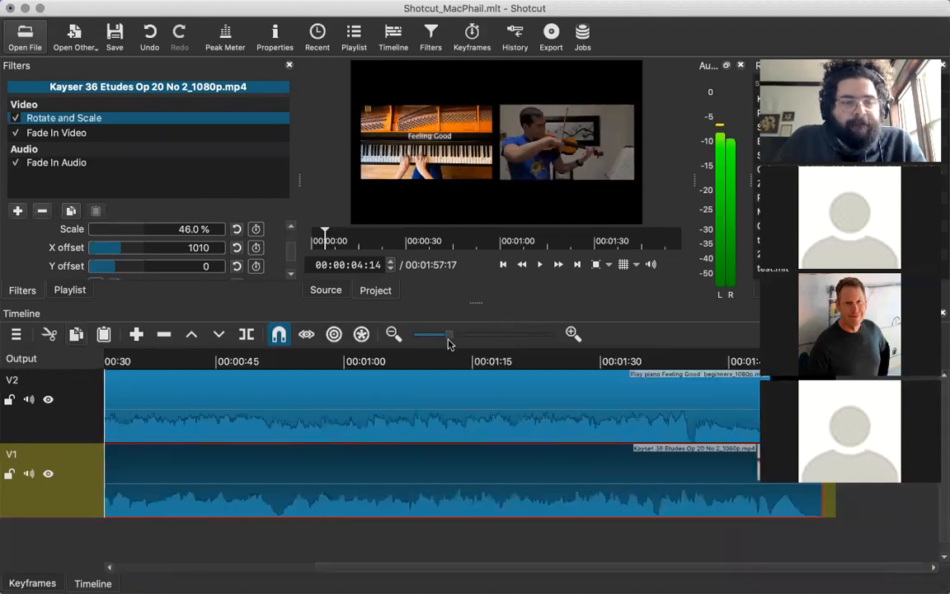
Rename track V2, which holds the piano clip, as Piano.
left_click(57, 456)
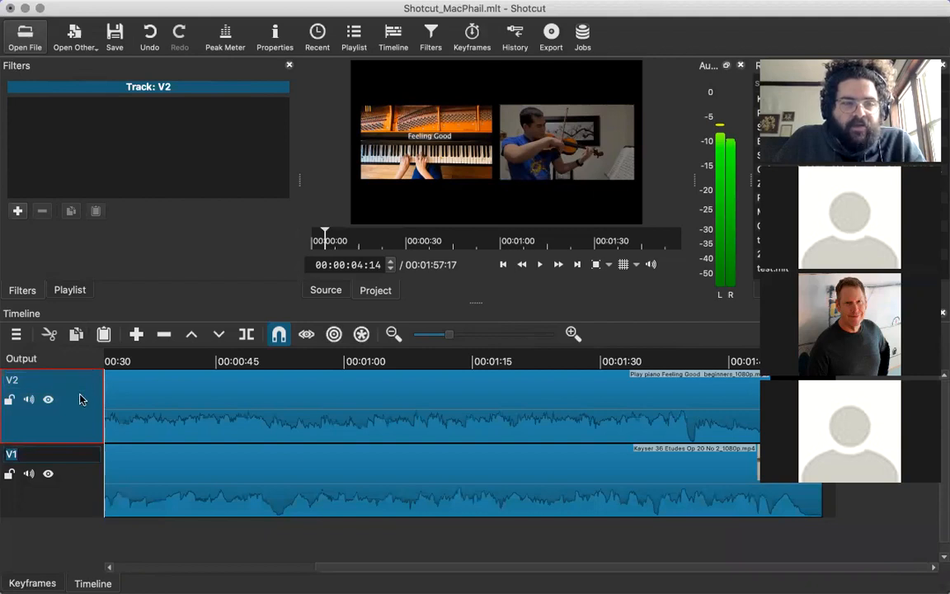
key("Return")
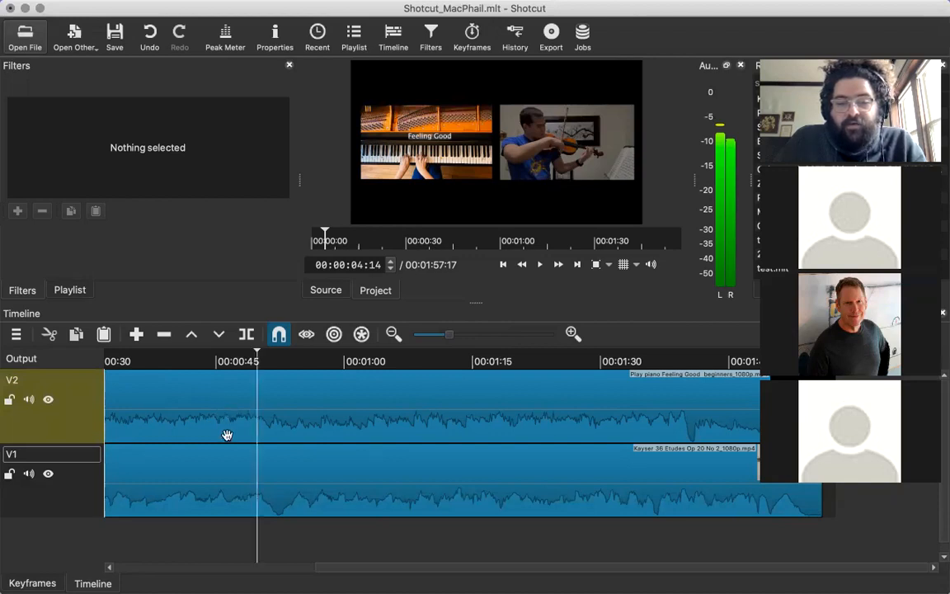
scroll(214, 420, "left", 5)
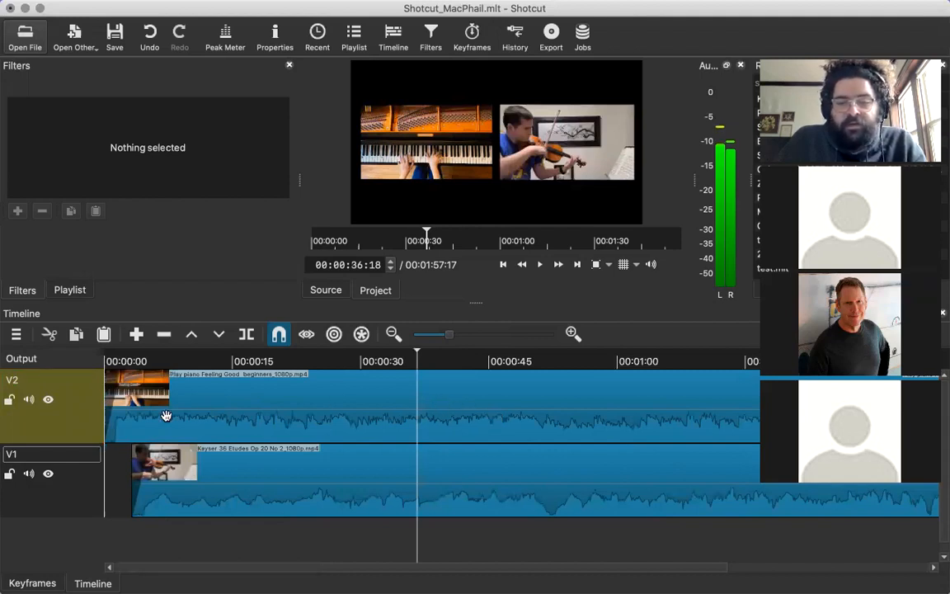
double_click(16, 381)
type("Viol")
key("BackSpace")
key("BackSpace")
key("BackSpace")
key("BackSpace")
type("Piano")
key("Return")
Rename track V1, which holds the violin clip, as Soprano.
double_click(32, 456)
type("Violin")
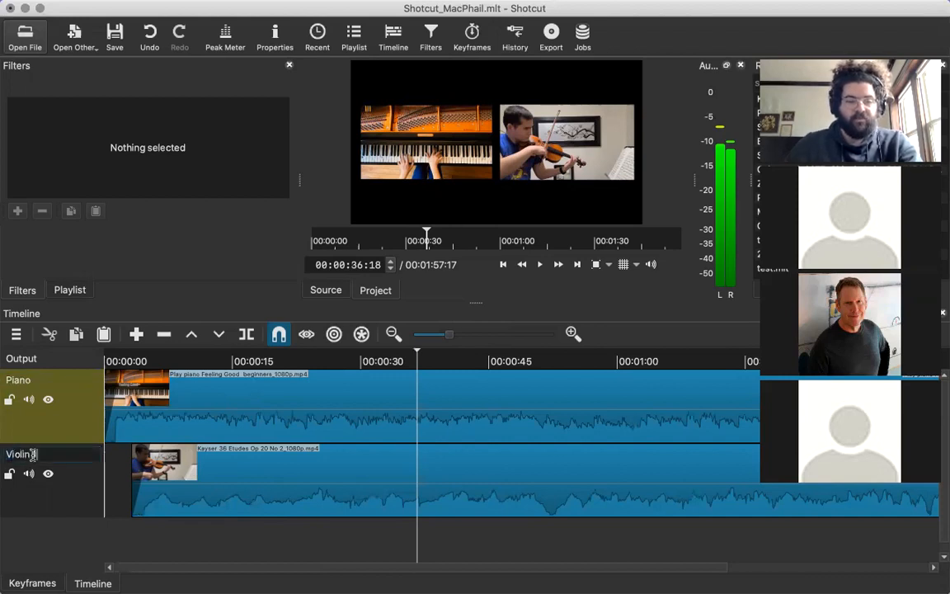
key("BackSpace")
key("BackSpace")
key("BackSpace")
key("BackSpace")
key("BackSpace")
key("BackSpace")
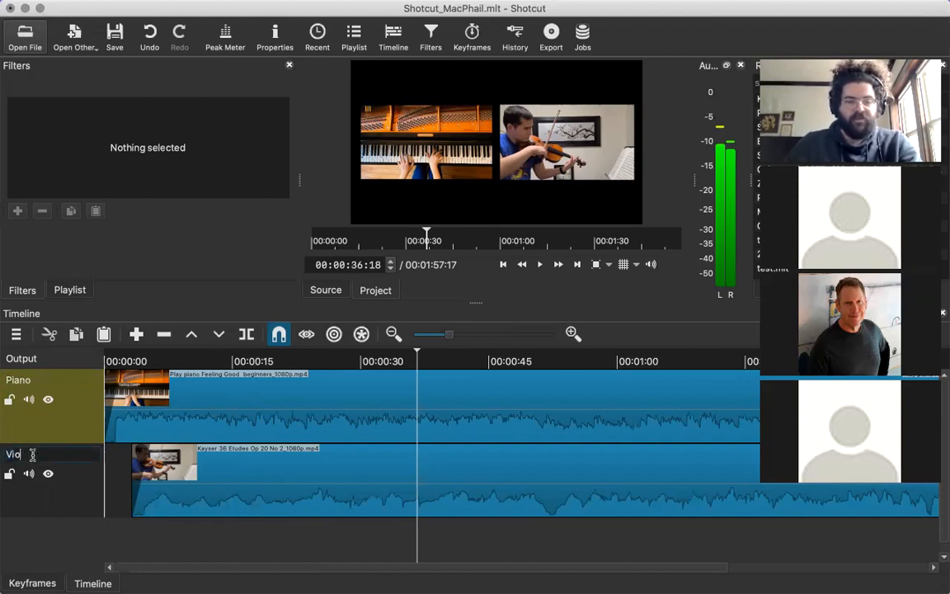
type("Viola")
key("BackSpace")
key("BackSpace")
key("BackSpace")
key("BackSpace")
key("BackSpace")
type("Soprano")
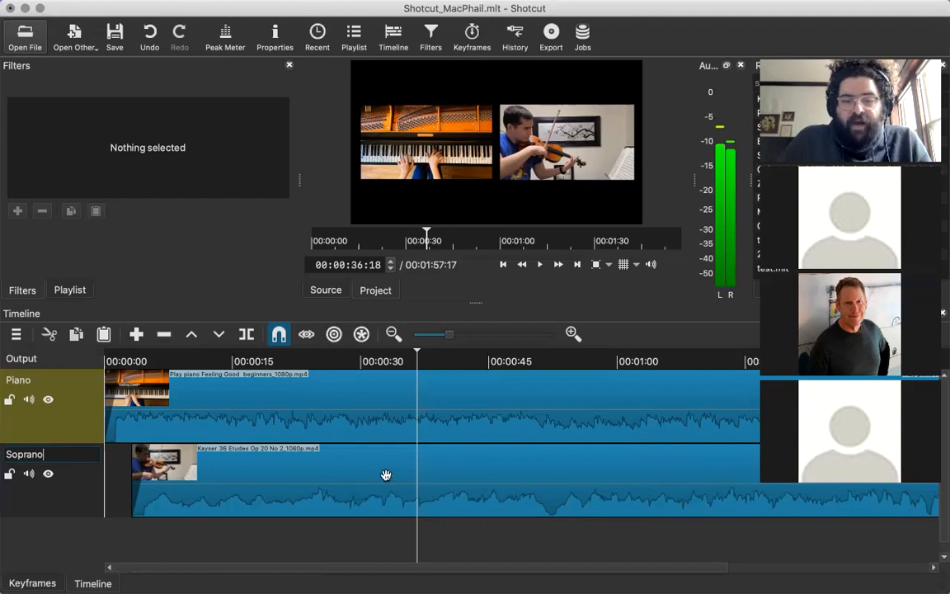
left_click(283, 458)
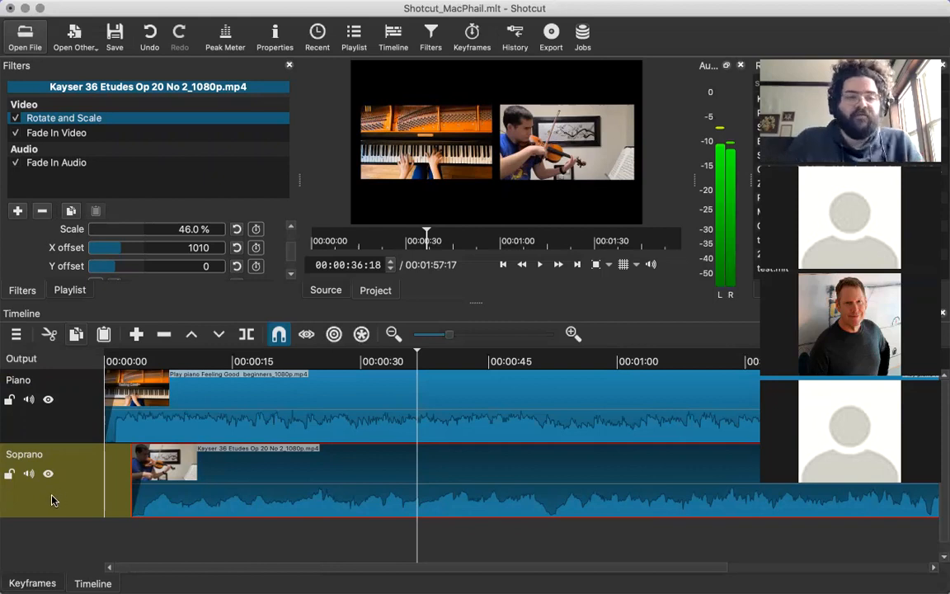
Add a Rotate and Scale filter to the whole Soprano track and set its scale to 192.4 %.
left_click(55, 460)
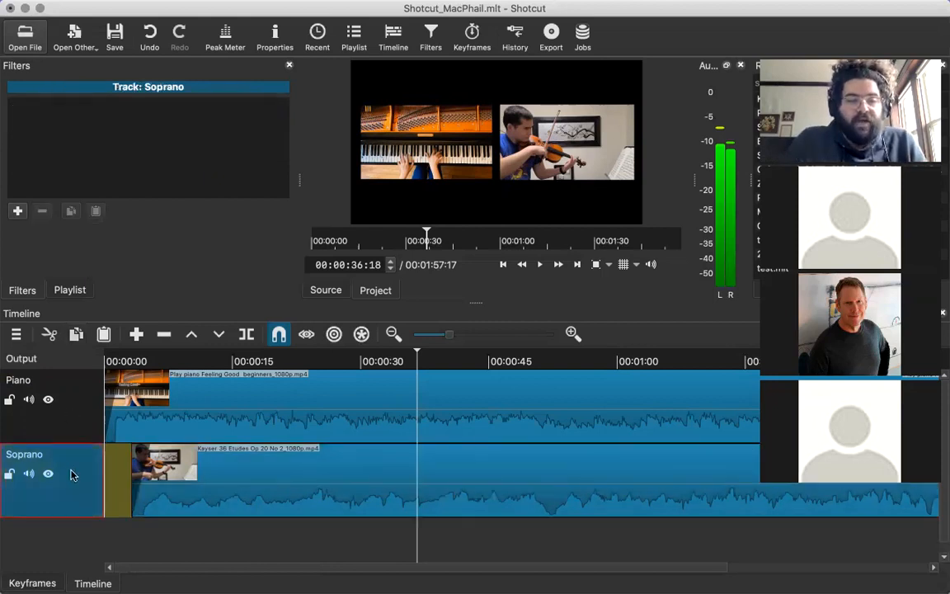
left_click(18, 210)
scroll(265, 157, "down", 2)
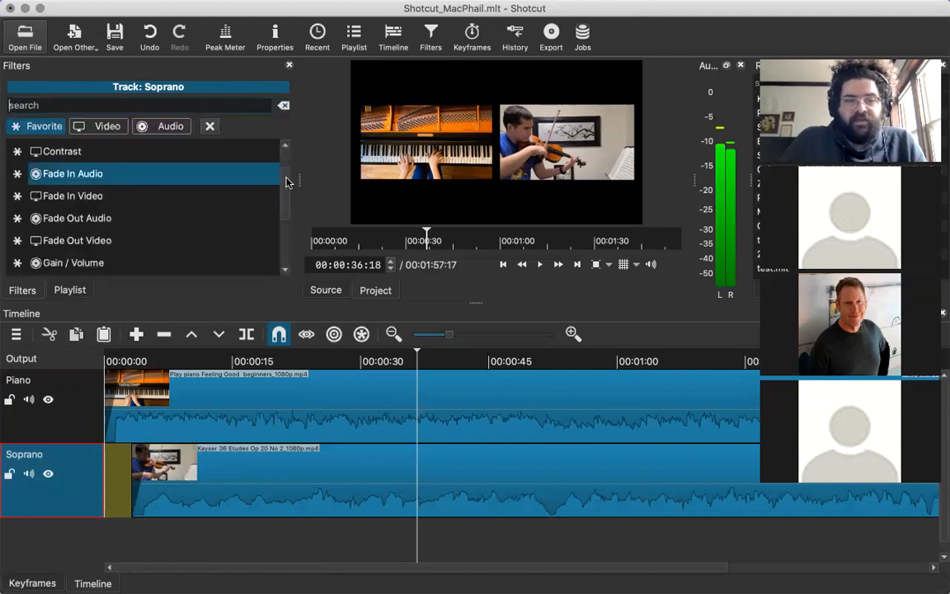
scroll(286, 181, "down", 5)
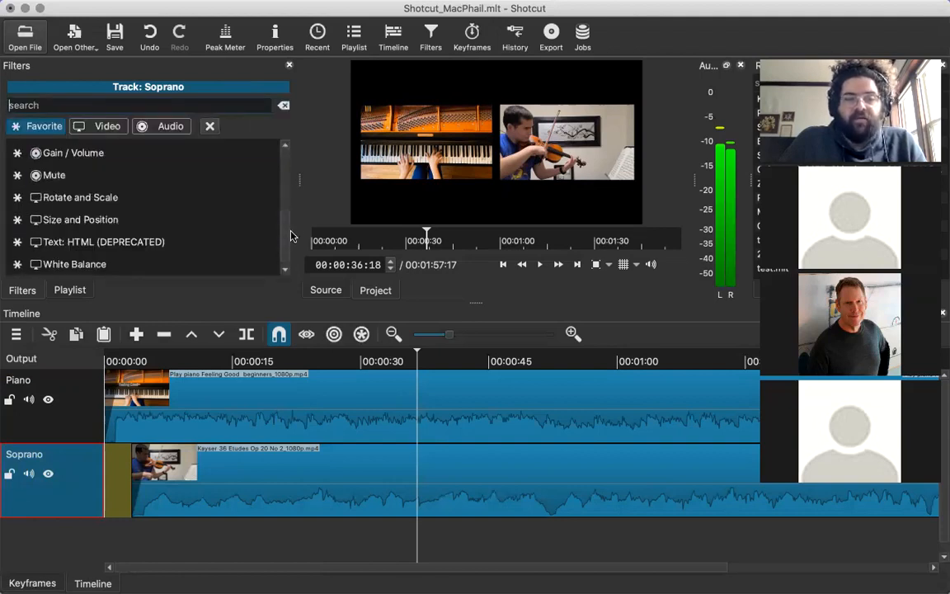
left_click(117, 200)
mouse_move(101, 229)
left_mouse_down()
mouse_move(119, 228)
mouse_move(100, 227)
left_mouse_up()
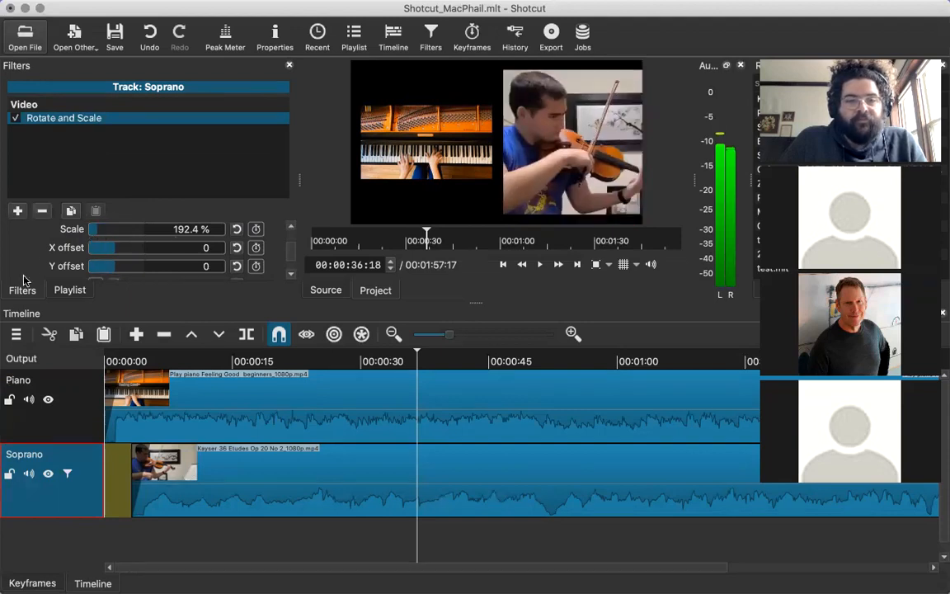
Add the Gain / Volume audio filter to the Soprano track.
left_click(18, 210)
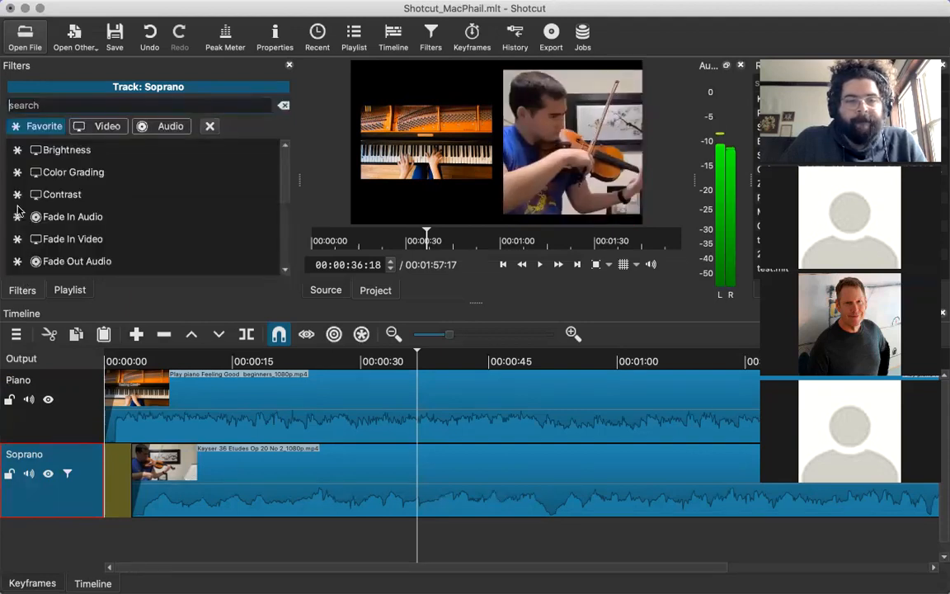
left_click(165, 126)
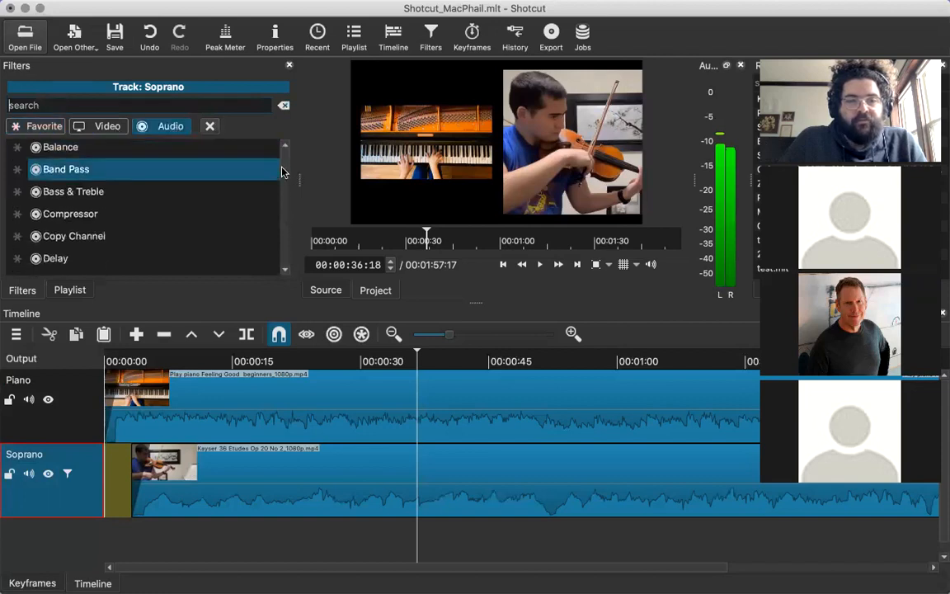
scroll(276, 195, "down", 3)
scroll(277, 196, "down", 4)
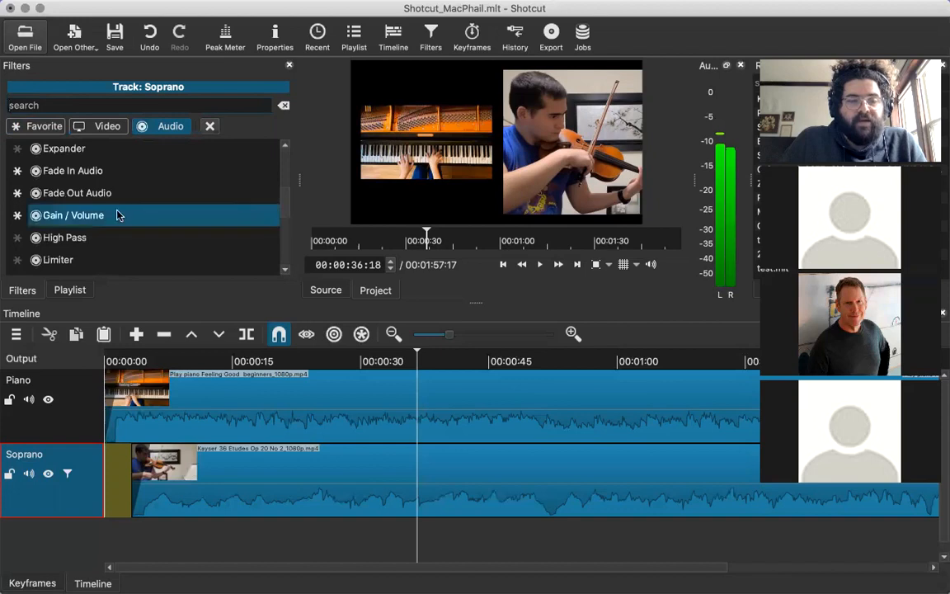
left_click(117, 213)
left_click(66, 148)
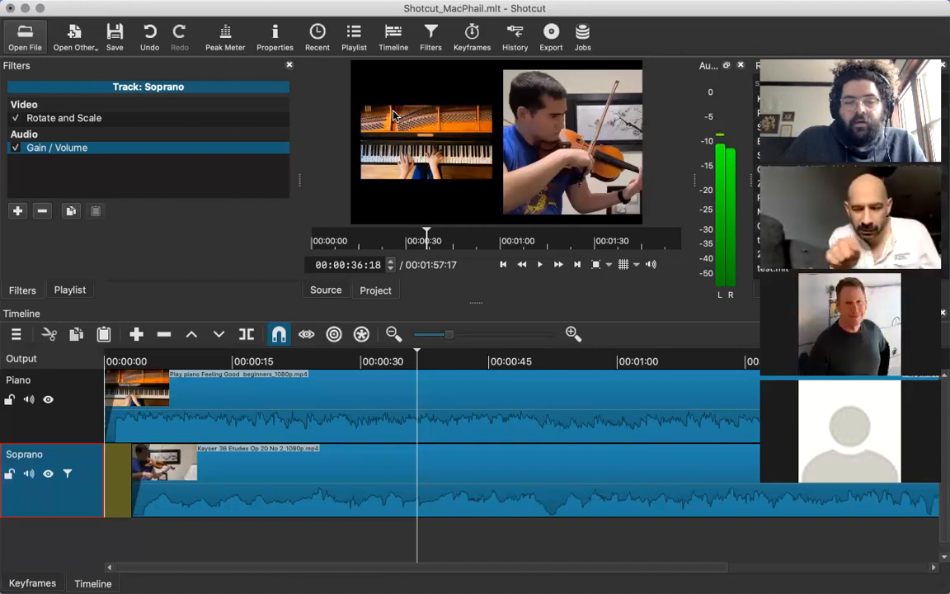
Move the violin clip to the start of the Soprano track and detach its audio onto a separate track.
left_click(214, 488)
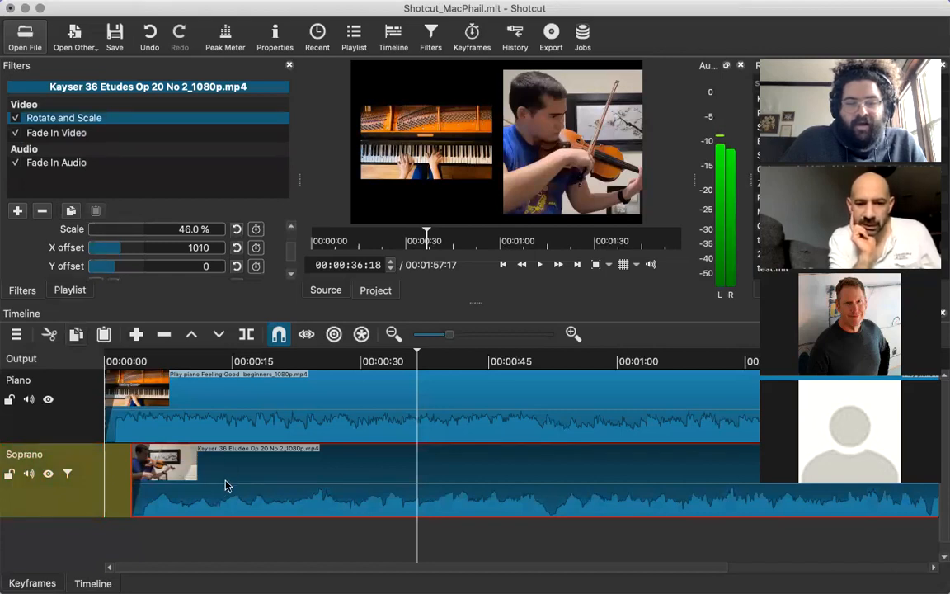
left_click_drag(214, 464, 146, 482)
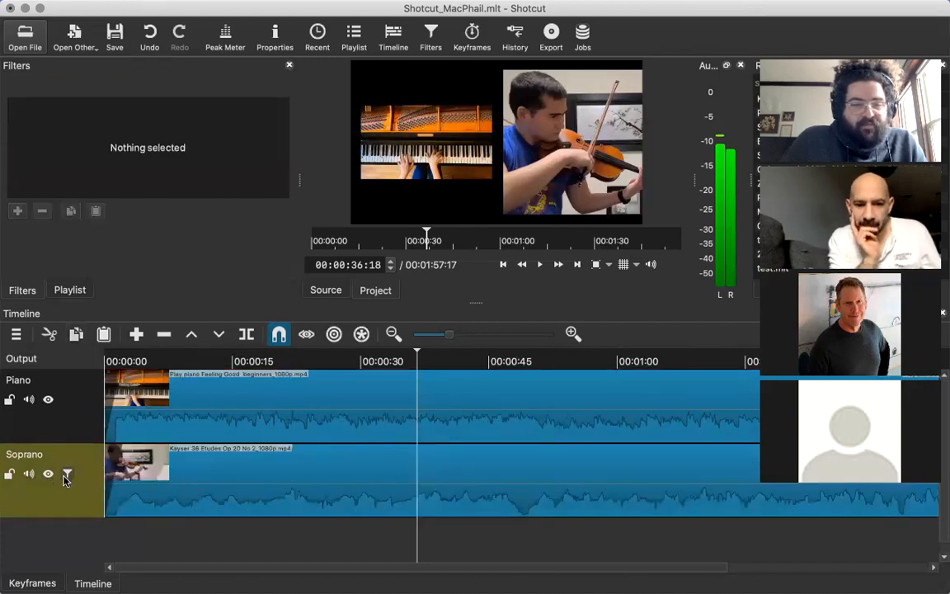
left_click(66, 480)
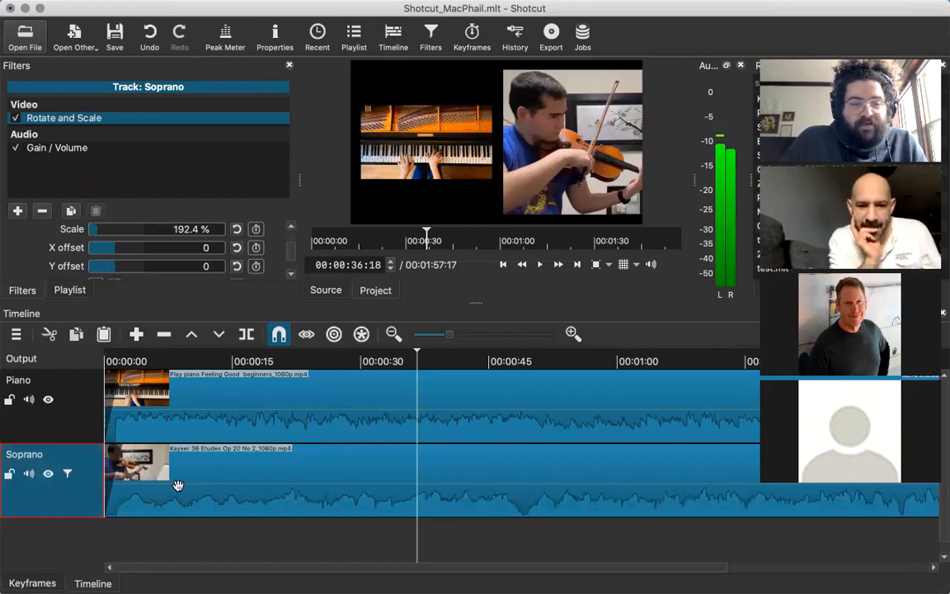
right_click(175, 485)
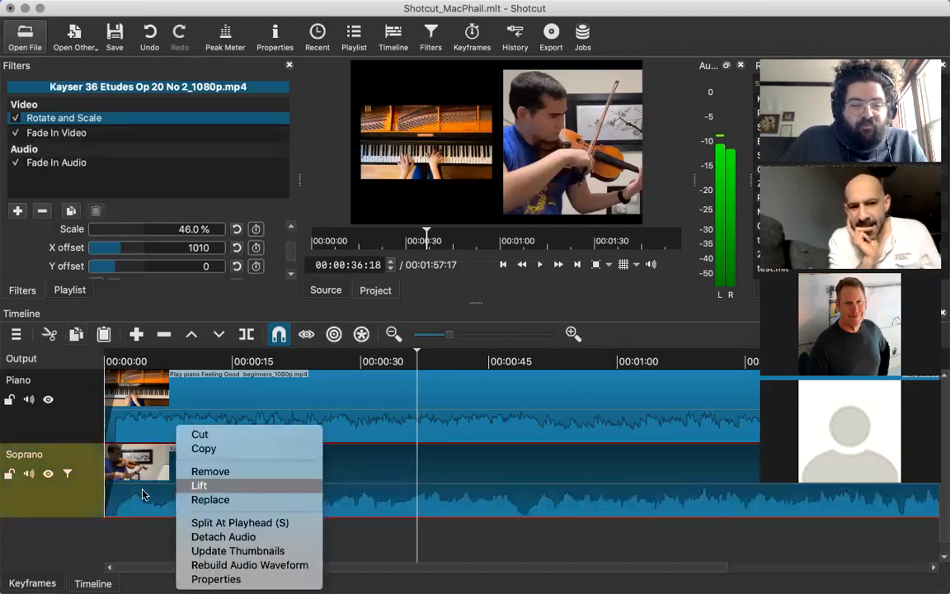
left_click(206, 537)
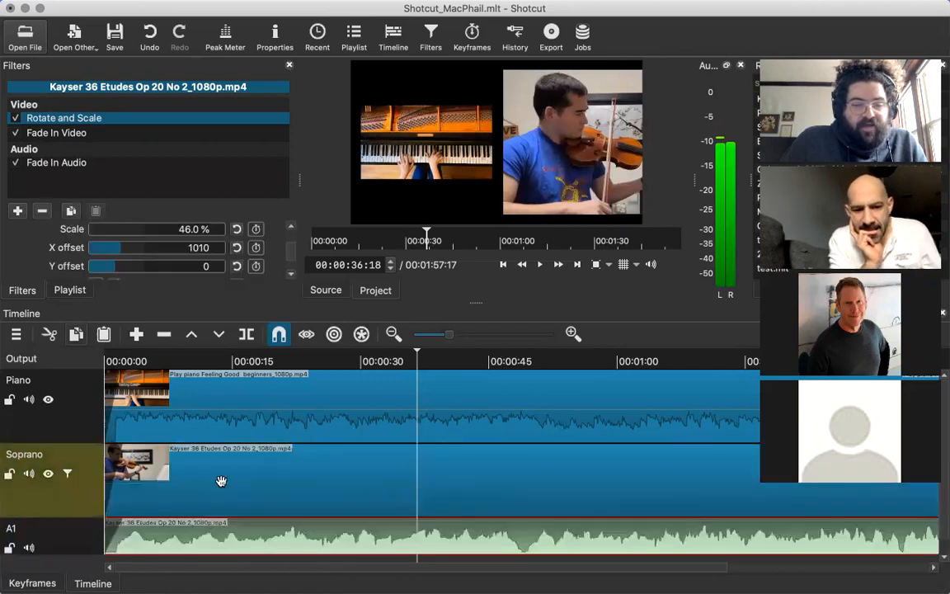
Examine the detached audio clip on A1: its available clip operations and its fade and Rotate and Scale filters.
scroll(171, 528, "down", 1)
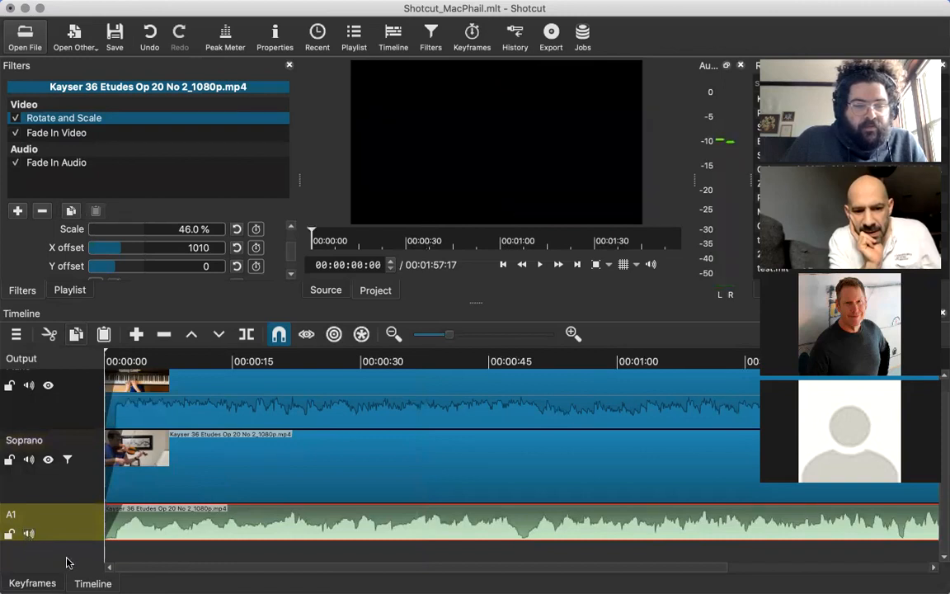
right_click(206, 534)
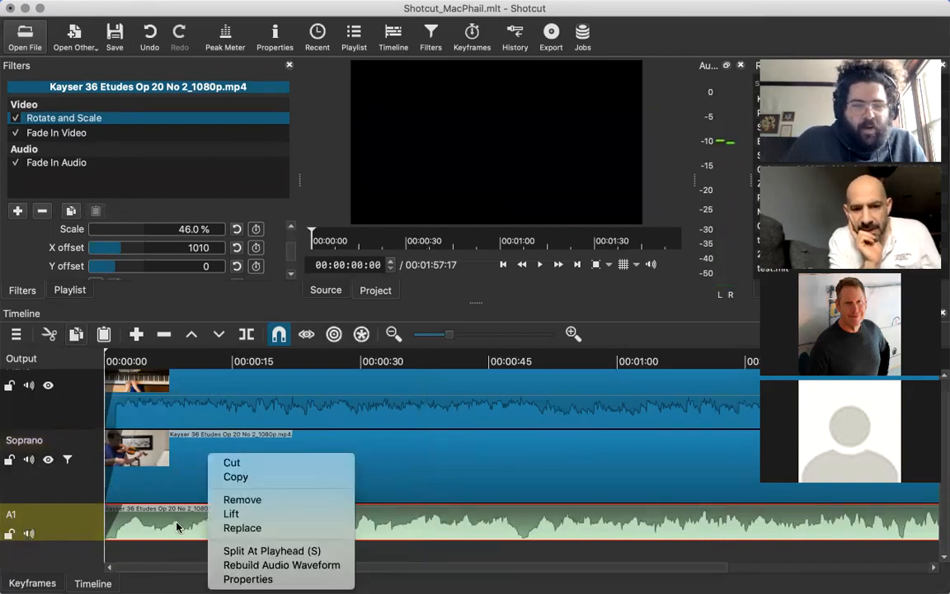
left_click(177, 527)
right_click(178, 527)
left_click(121, 456)
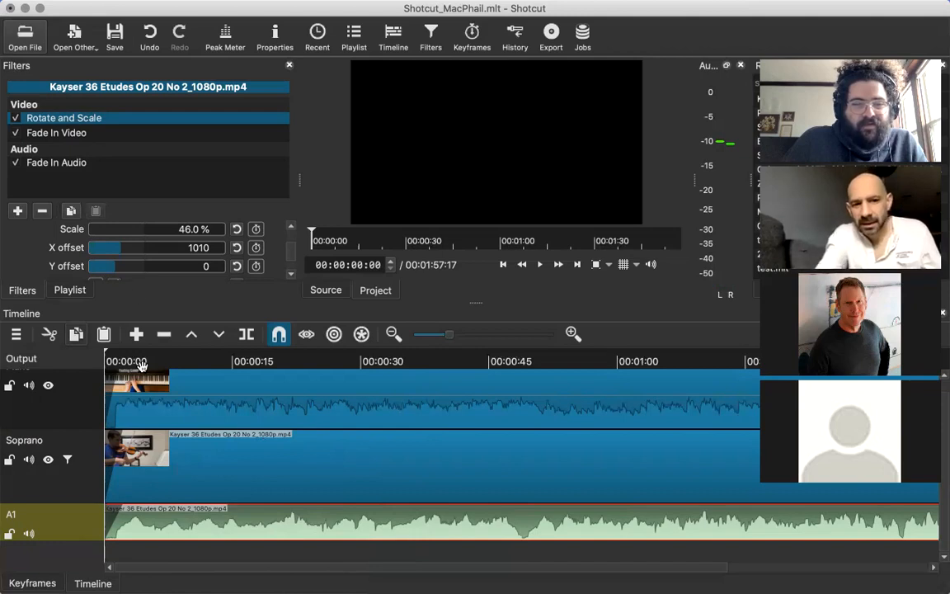
left_click(94, 160)
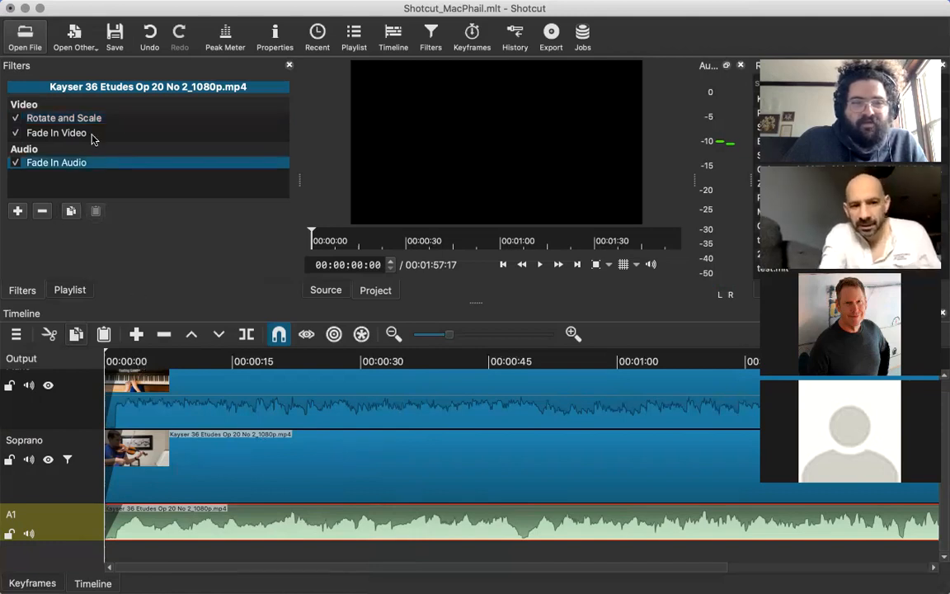
left_click(94, 133)
left_click(99, 121)
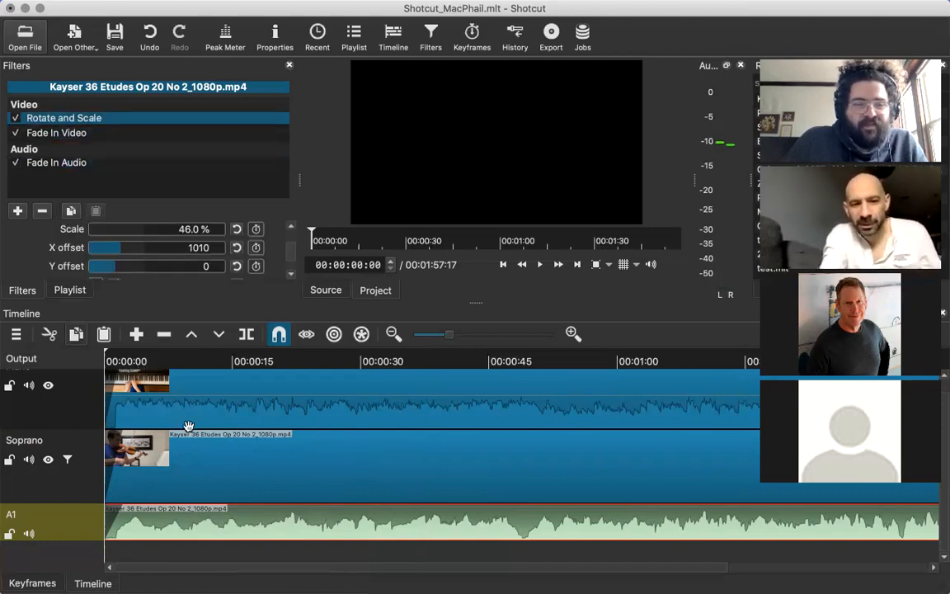
Compare the filters applied to the violin clip, the Soprano track and the Piano track.
left_click(187, 446)
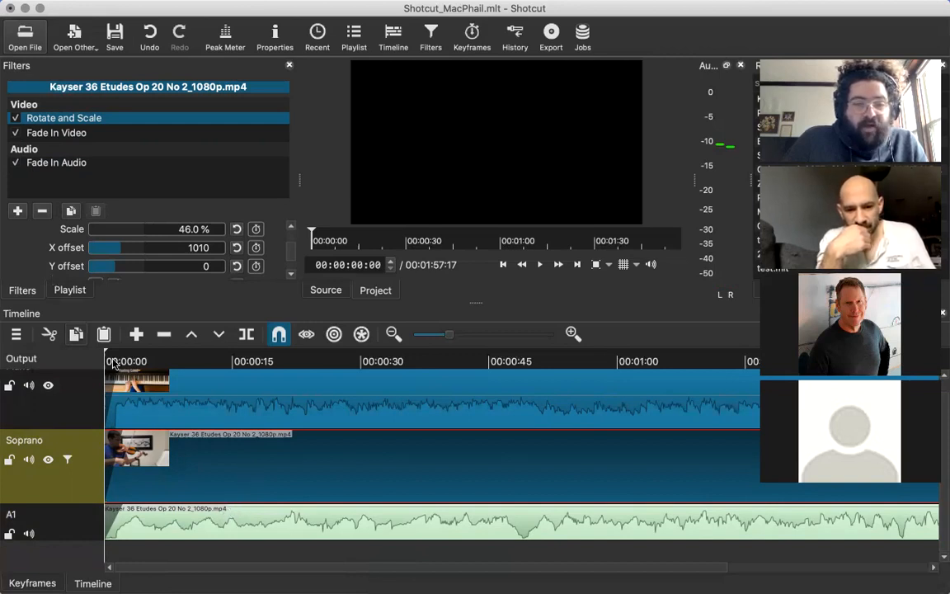
left_click(70, 486)
left_click(89, 405)
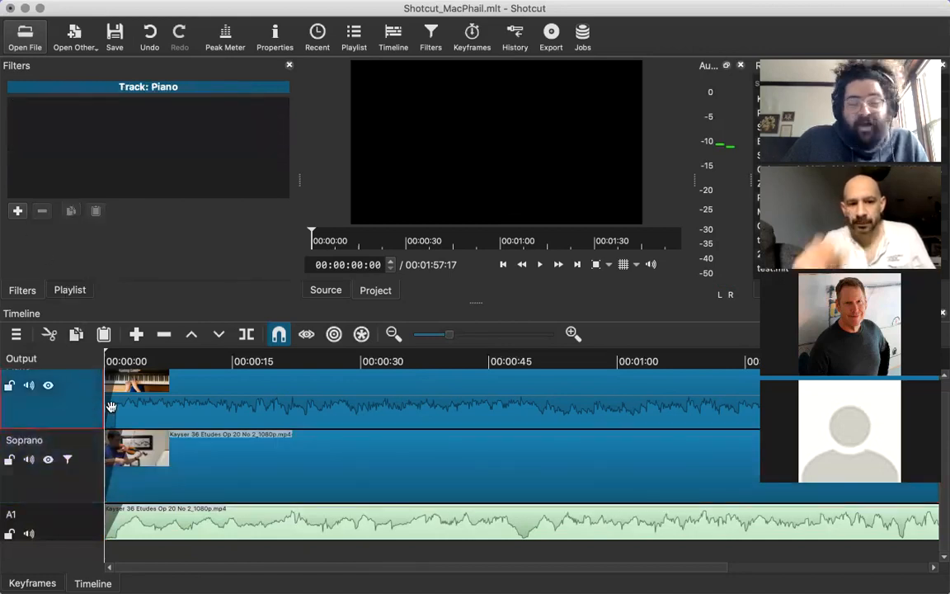
Compare the filters of the piano, violin and detached A1 clips, and the operations available for the Piano track and its clip.
left_click(163, 410)
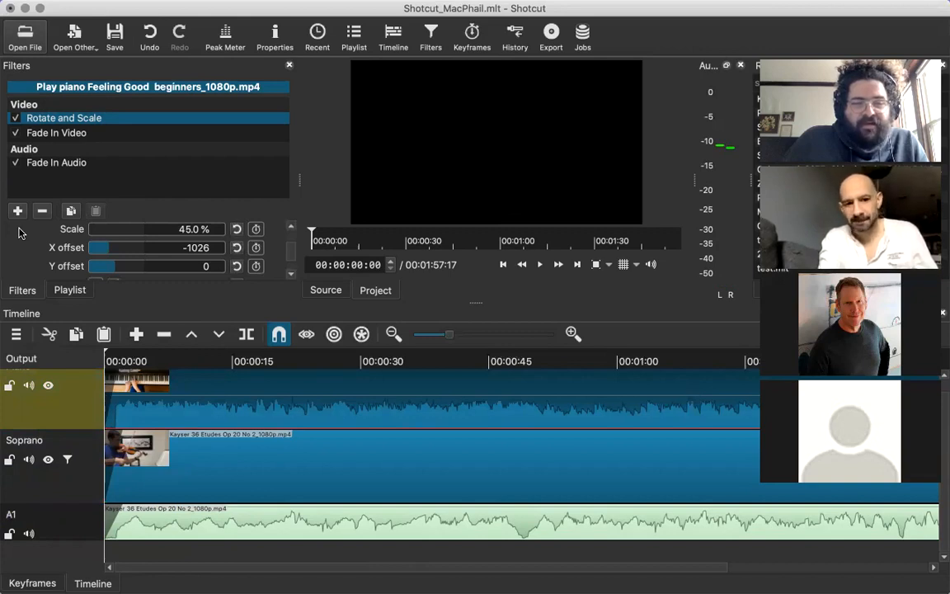
left_click(182, 434)
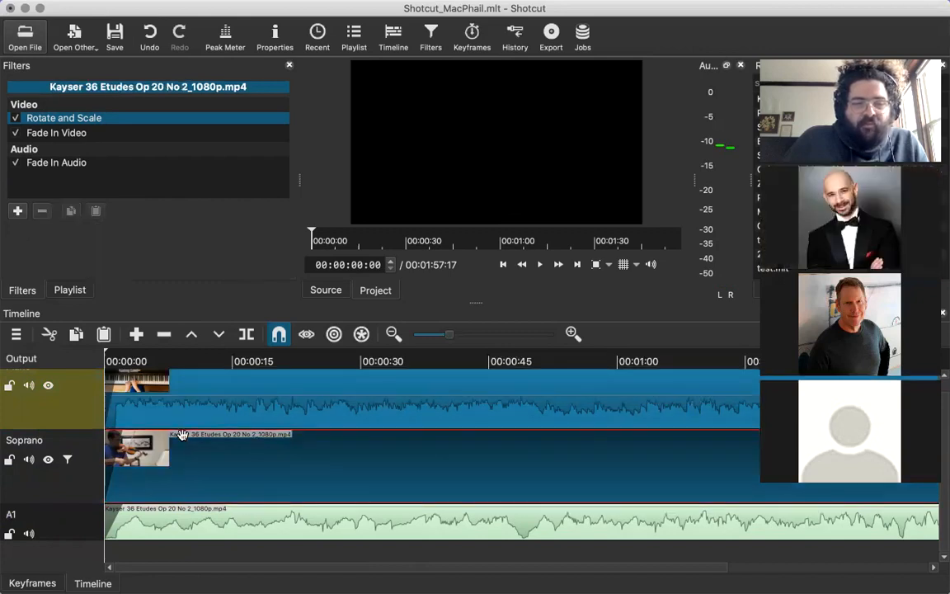
left_click(211, 402)
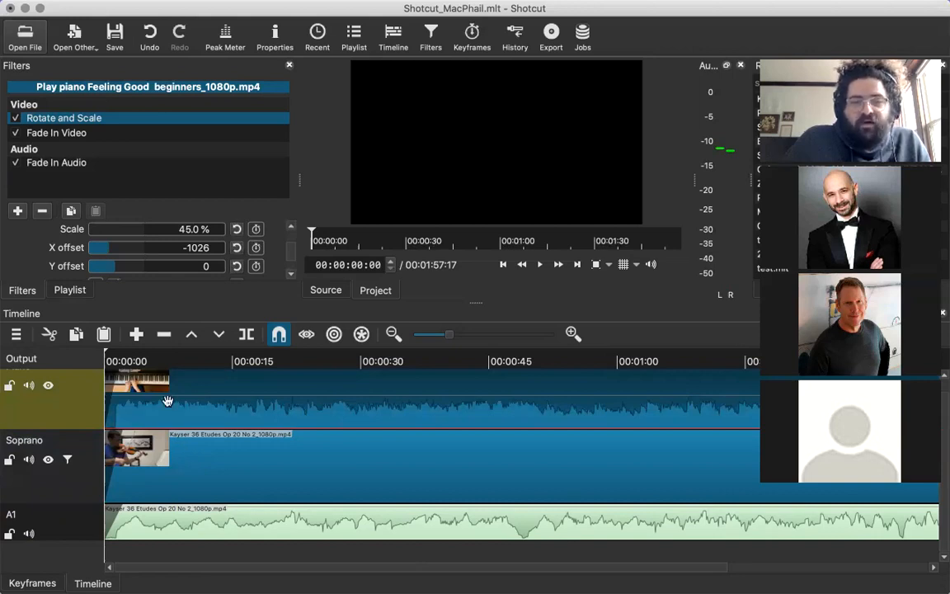
right_click(50, 408)
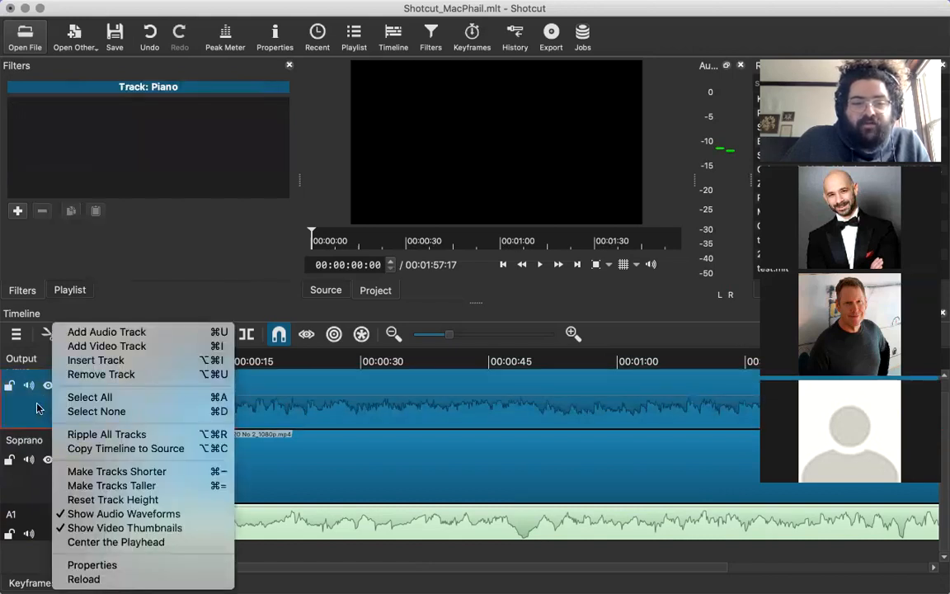
left_click(37, 408)
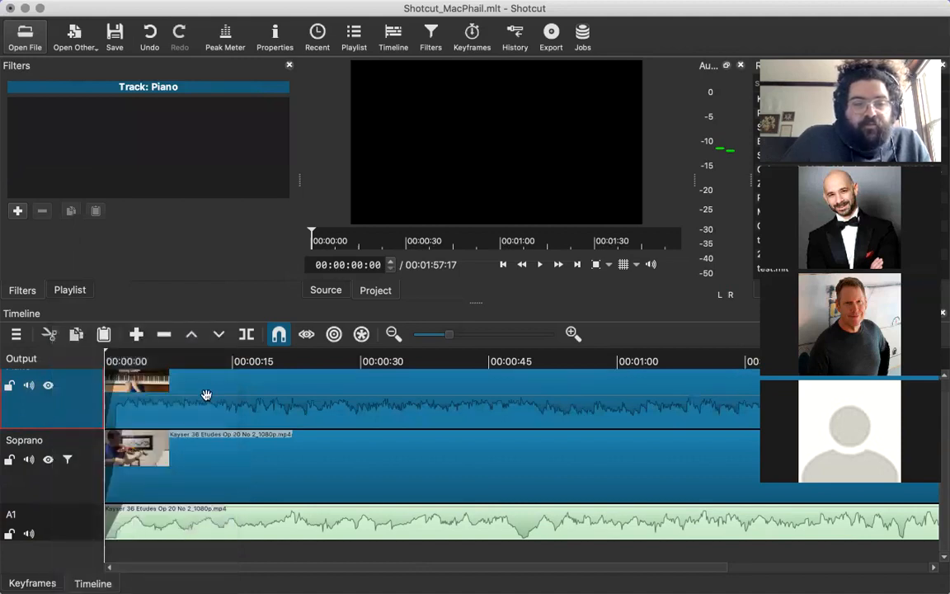
left_click(207, 397)
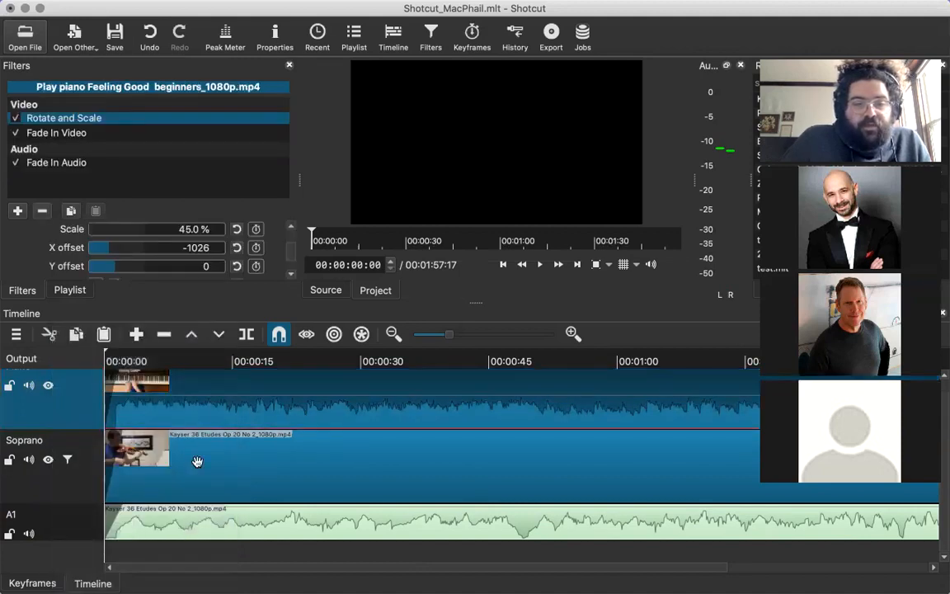
right_click(213, 397)
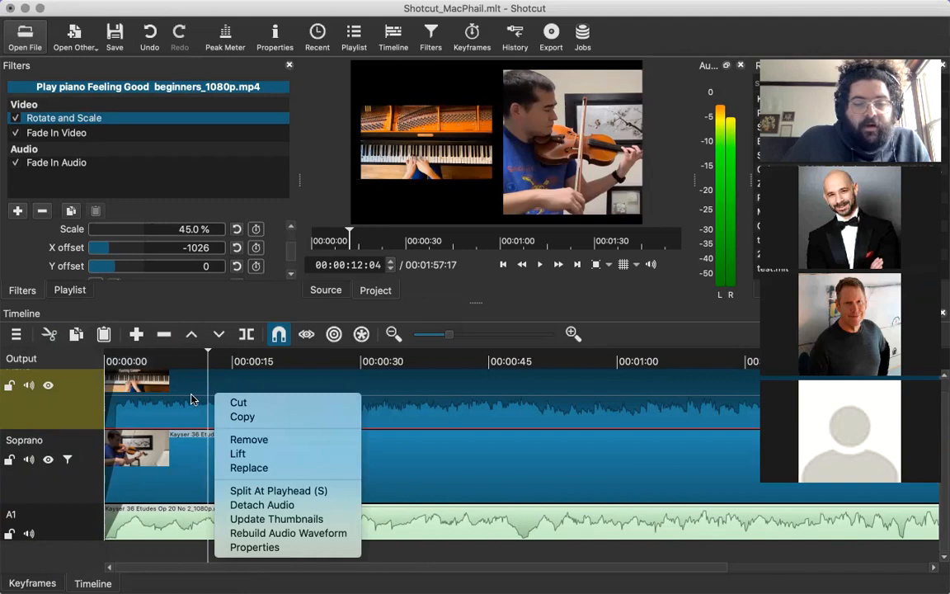
left_click(191, 399)
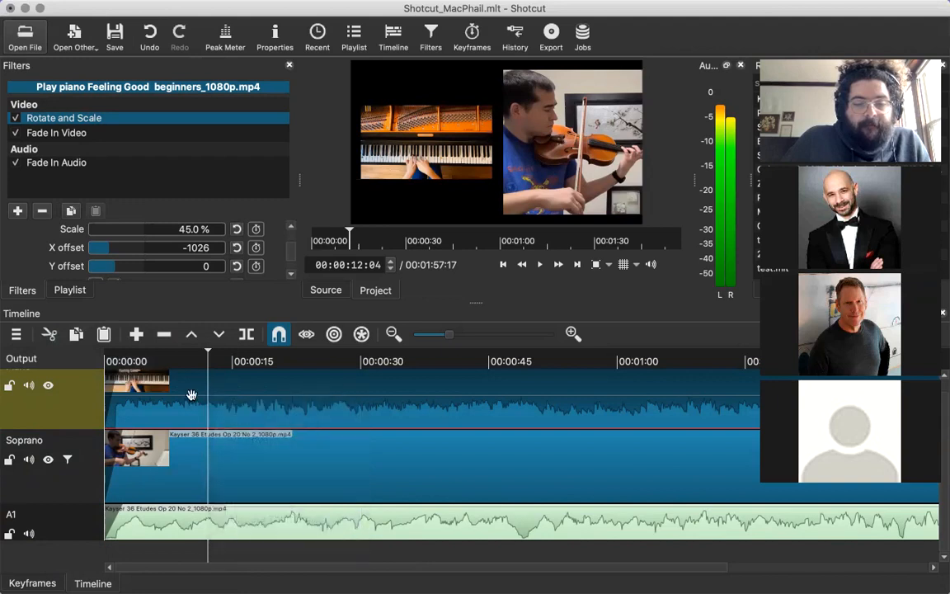
left_click(167, 521)
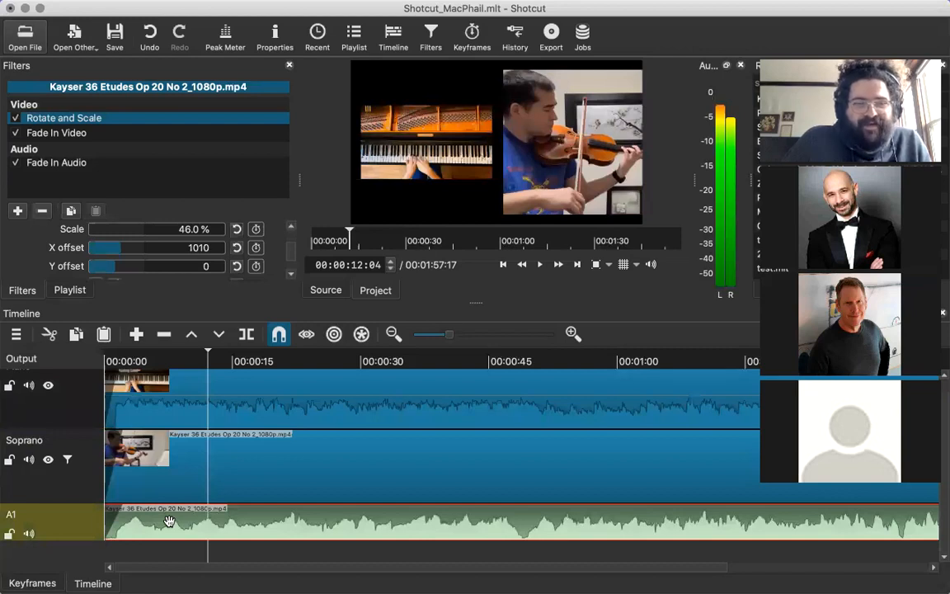
key("Up")
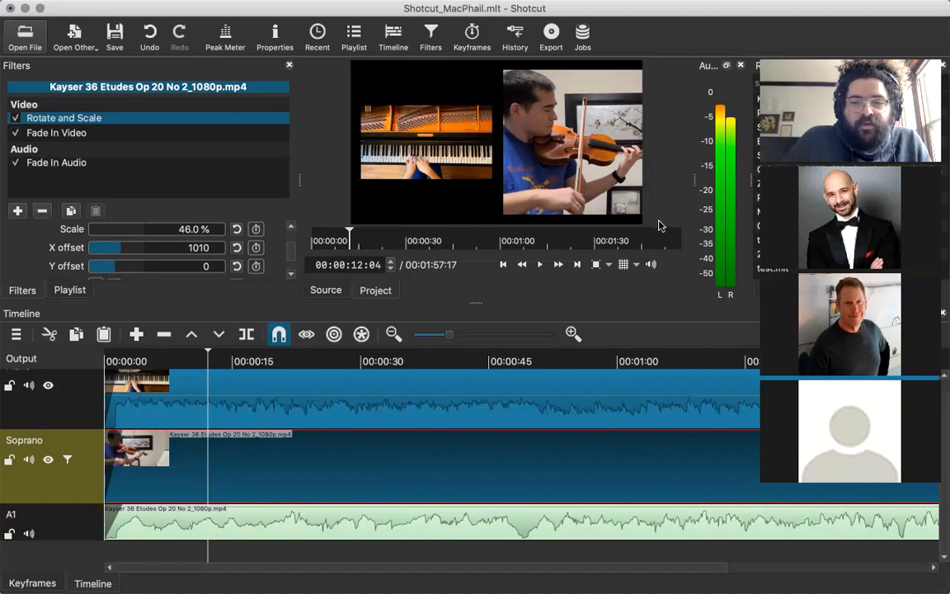
Lower the preview volume to about -30 dB and briefly play the project from about 15 seconds.
left_click(652, 266)
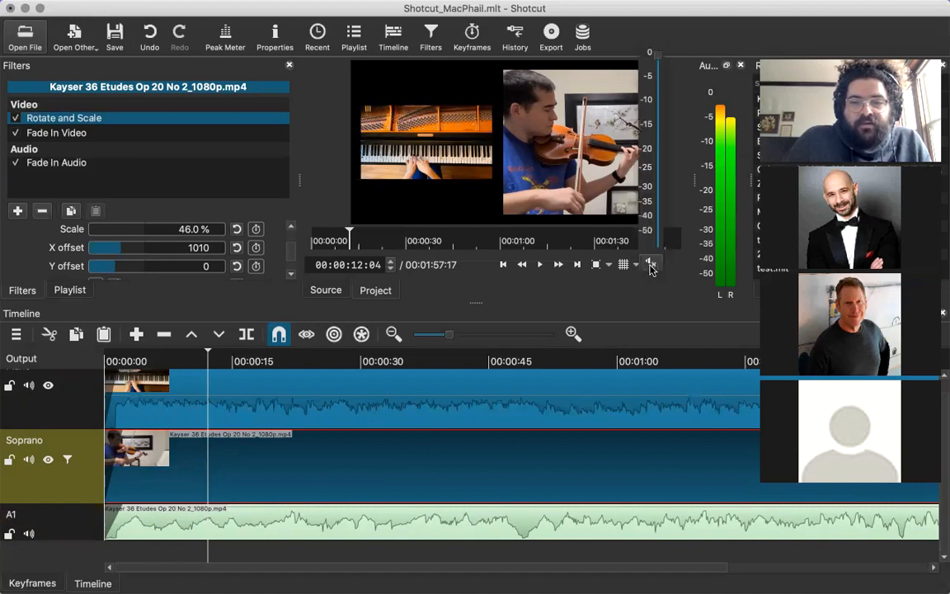
left_click_drag(659, 63, 659, 185)
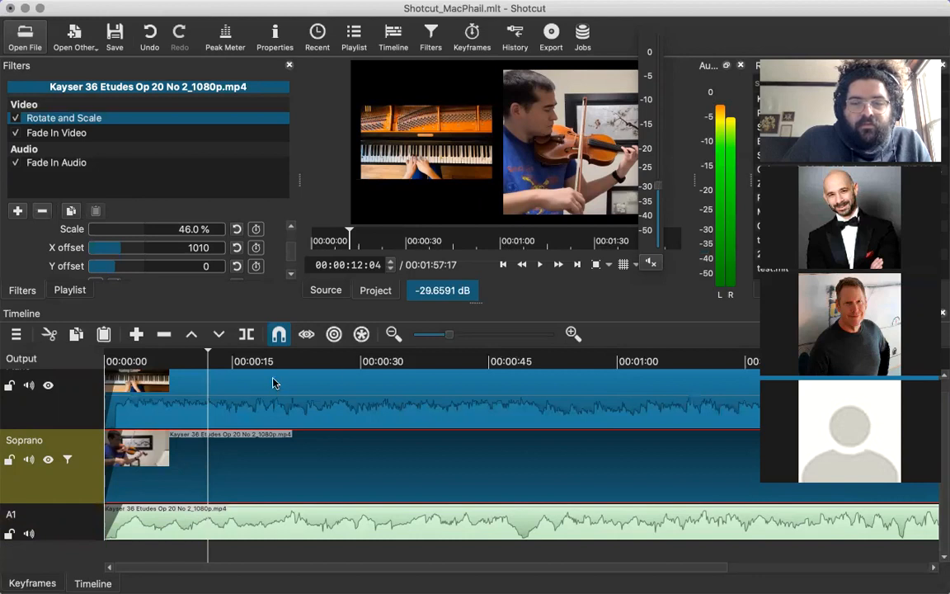
left_click(242, 367)
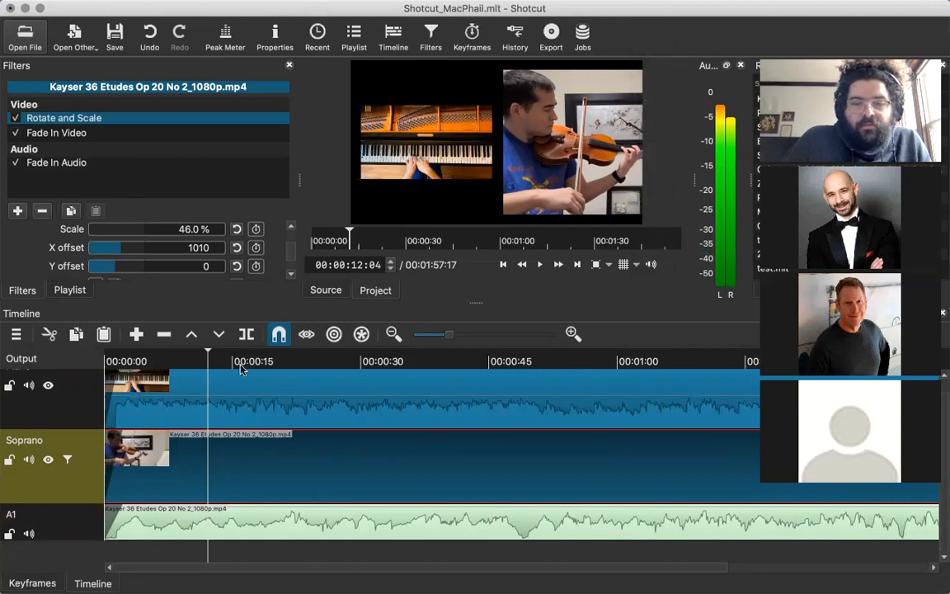
left_click(232, 365)
key("space")
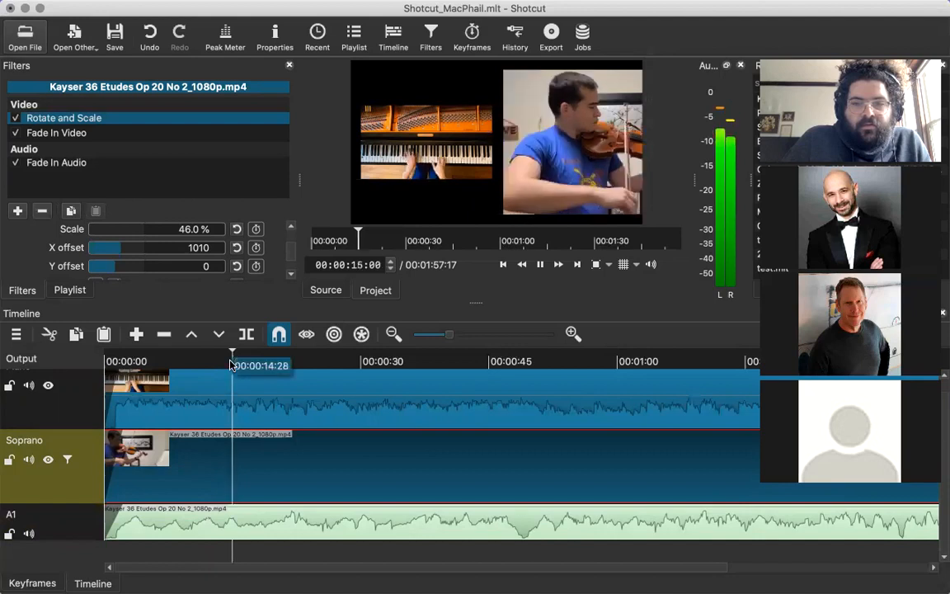
key("space")
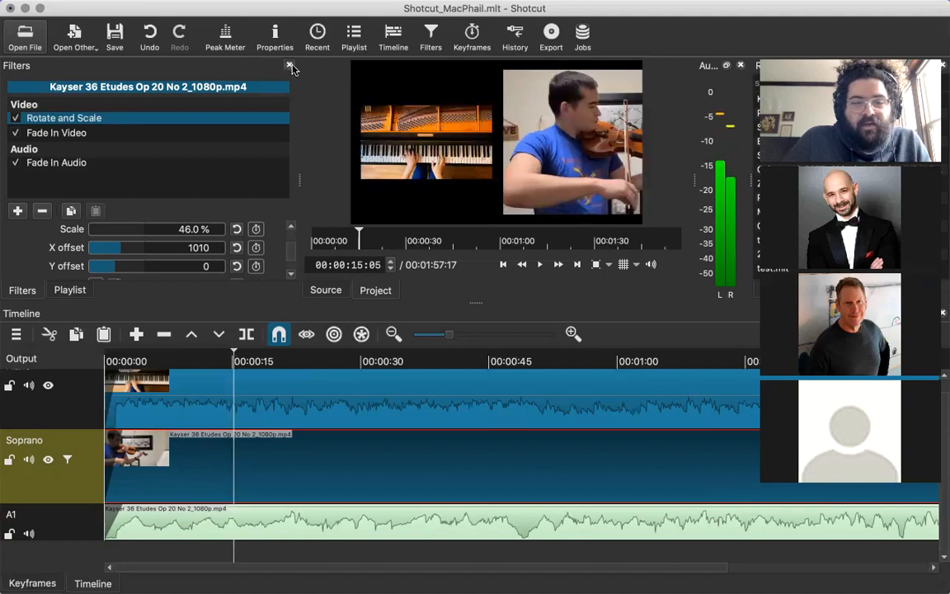
Play a short stretch of the project from about 19 seconds to check the sound level.
left_click(271, 363)
left_click(296, 384)
key("space")
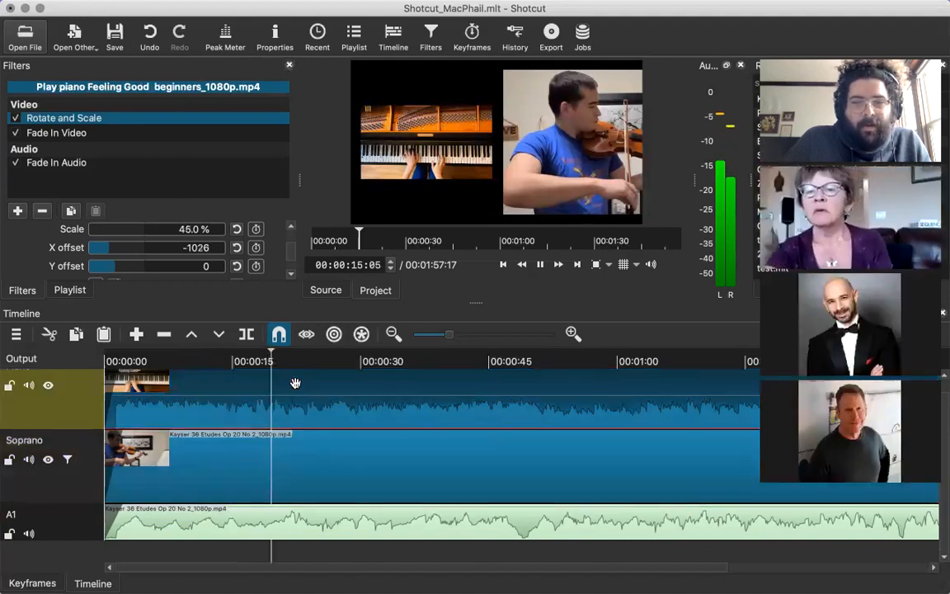
key("space")
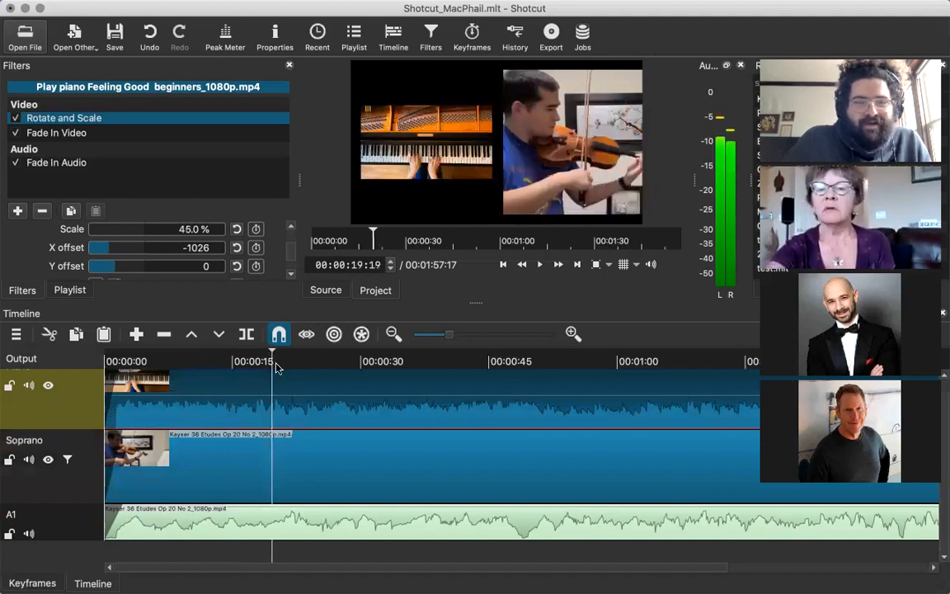
Lower the preview volume to about -46 dB and briefly play the project from about 19 seconds again.
left_click(651, 265)
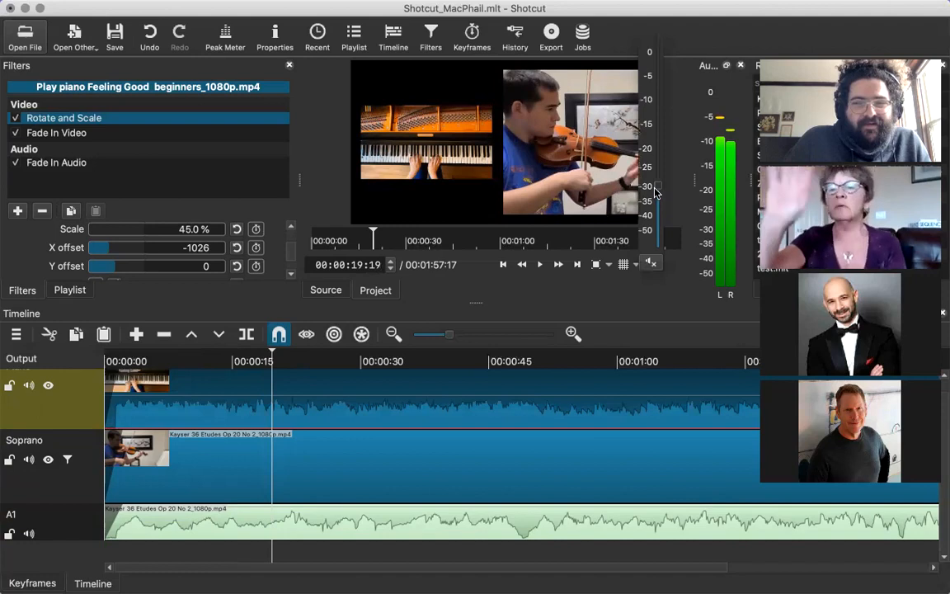
left_click(651, 231)
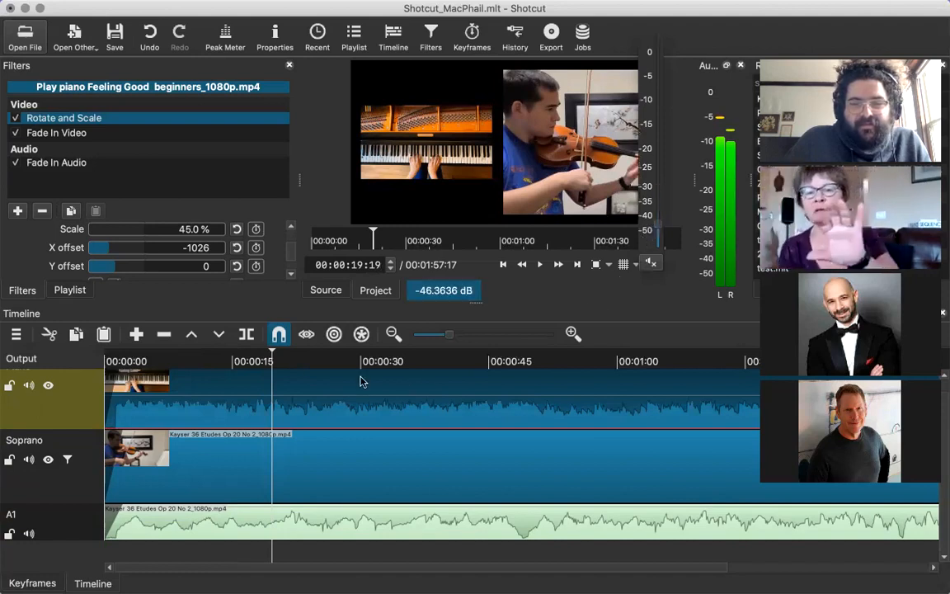
left_click(272, 361)
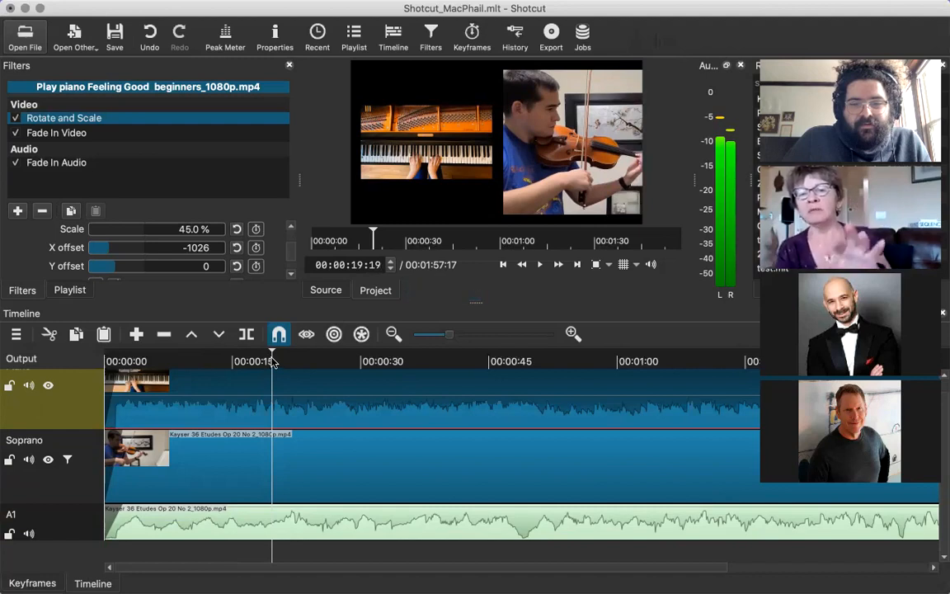
key("space")
key("space")
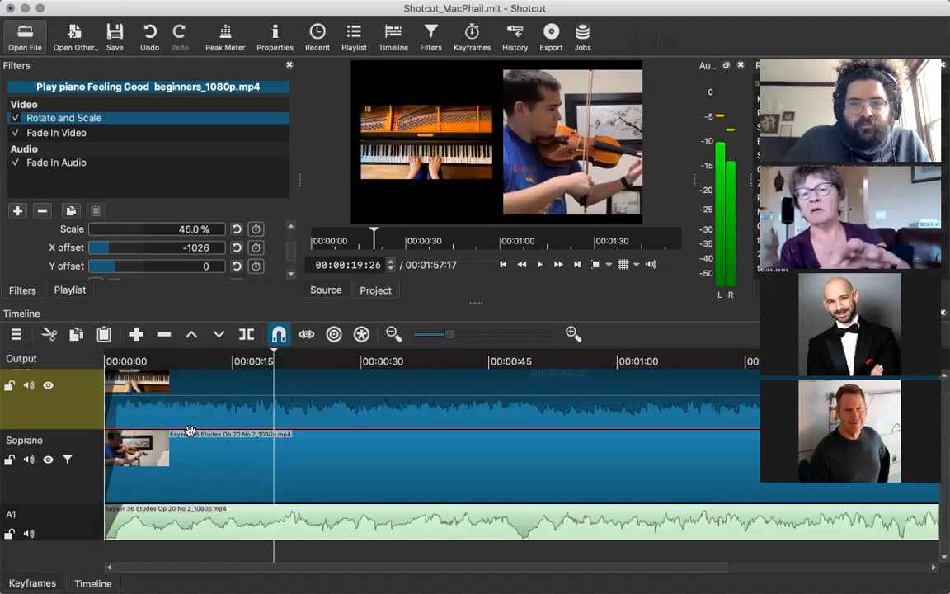
Return the playhead to the start of the timeline and raise the preview volume.
left_click(200, 398)
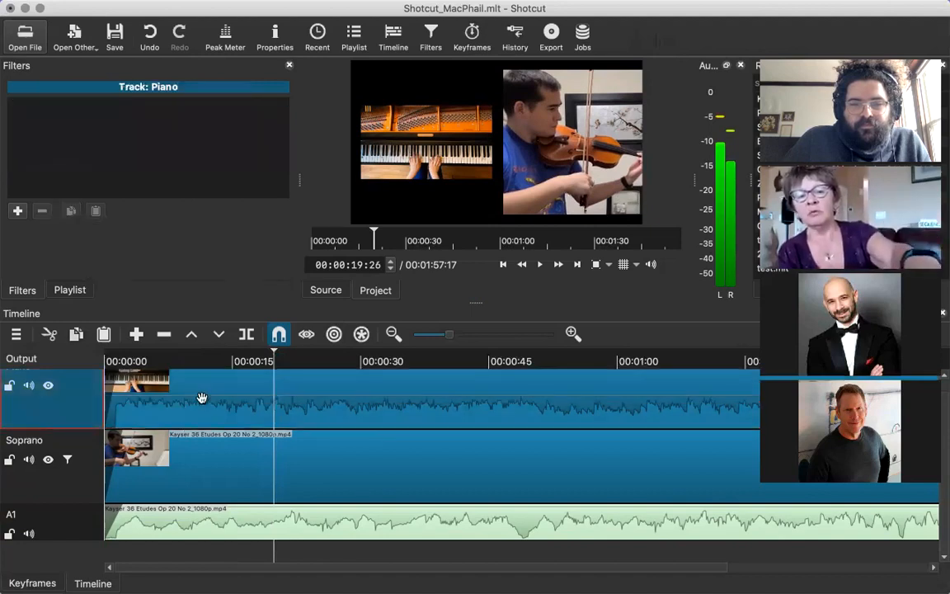
left_click(202, 398)
key("Home")
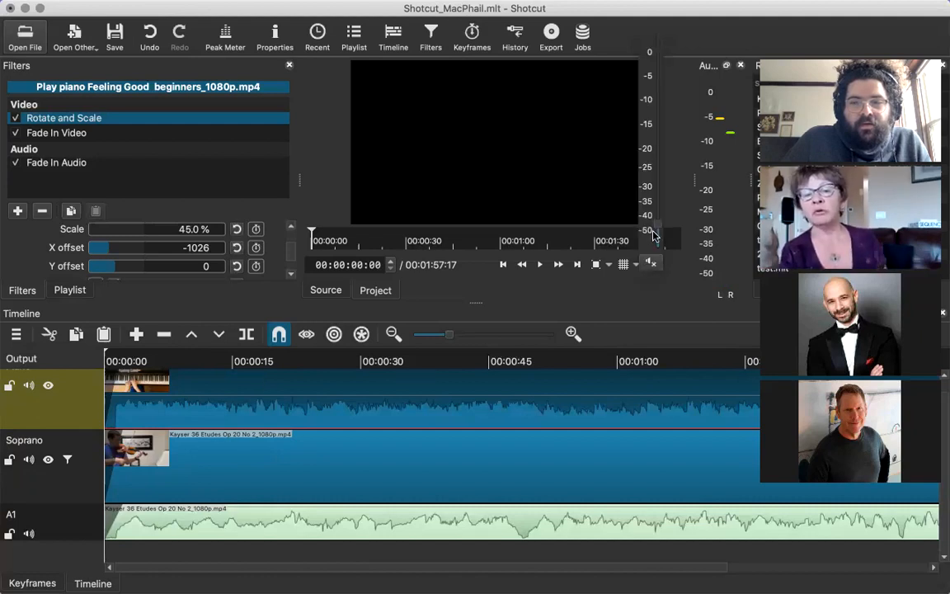
left_click(327, 483)
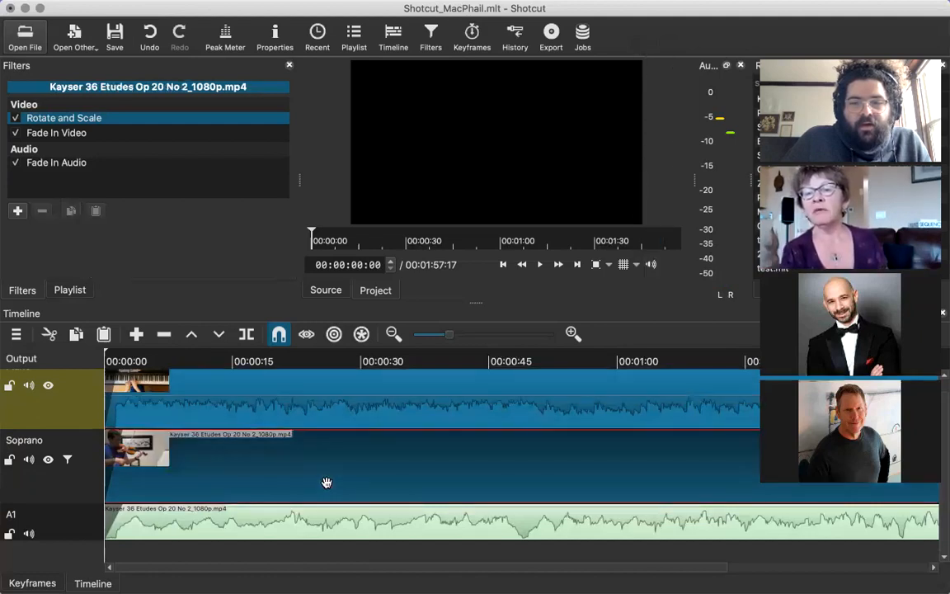
left_click(321, 406)
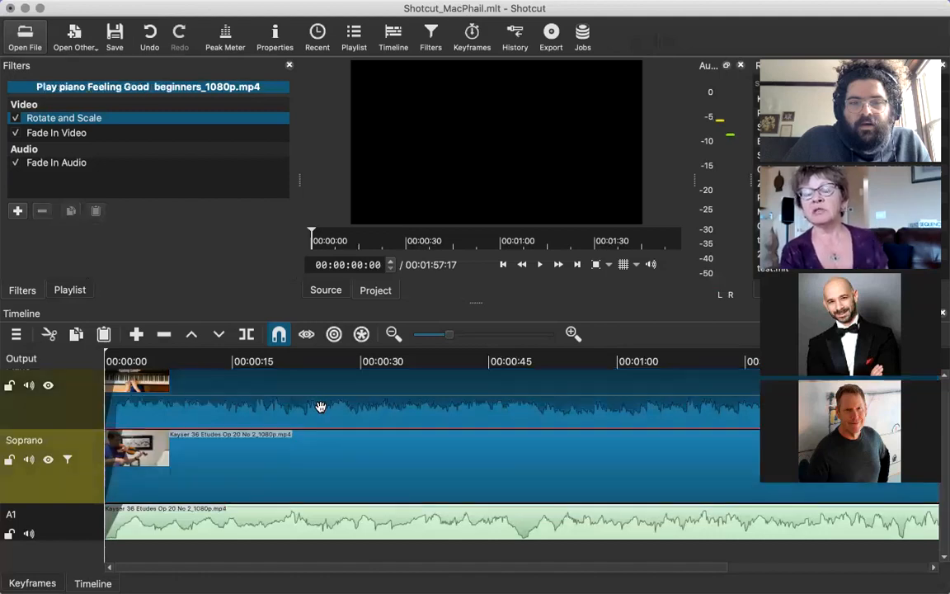
left_click(651, 264)
left_click_drag(657, 131, 651, 100)
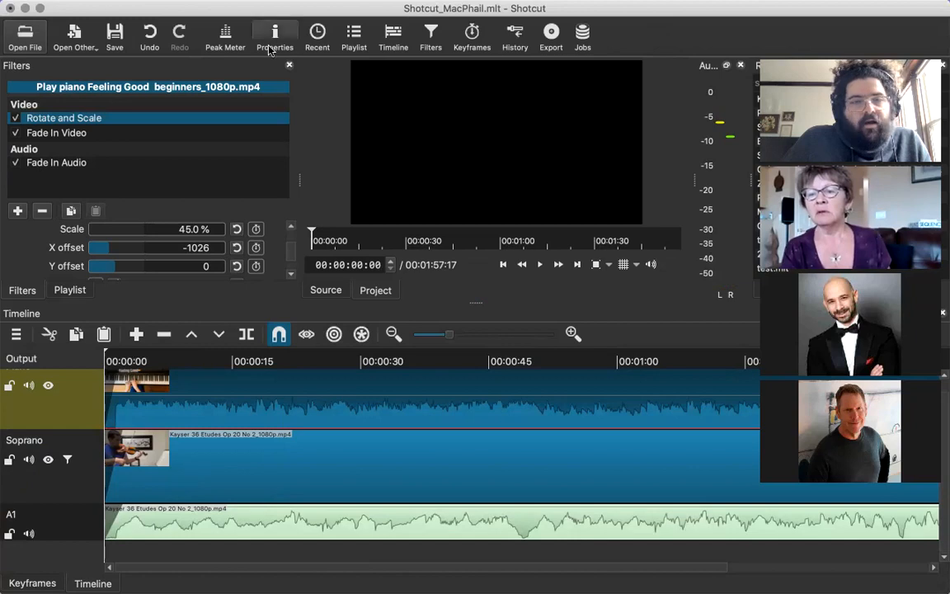
Display the playlist of source clips and set the preview volume to about -25 dB.
left_click(69, 290)
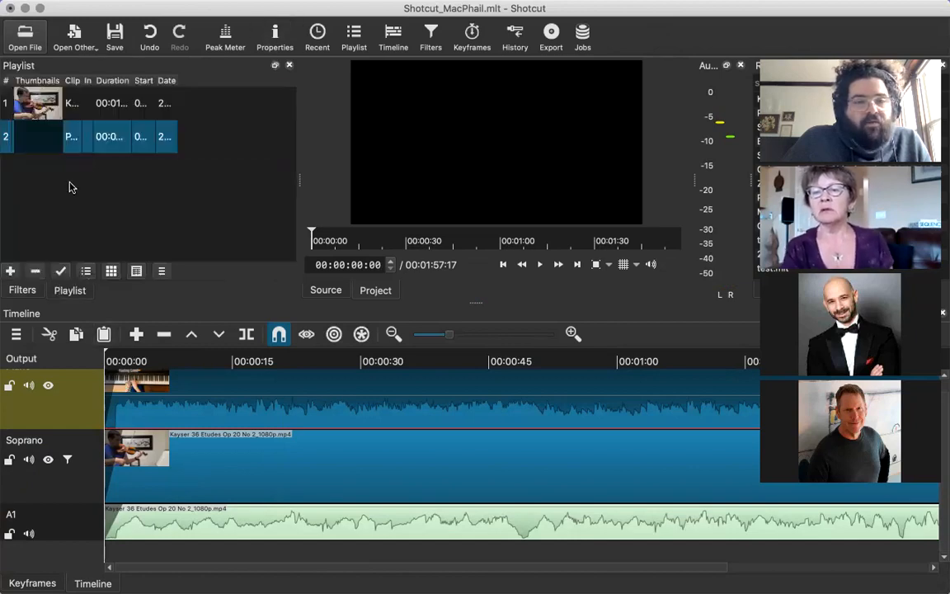
left_click(66, 174)
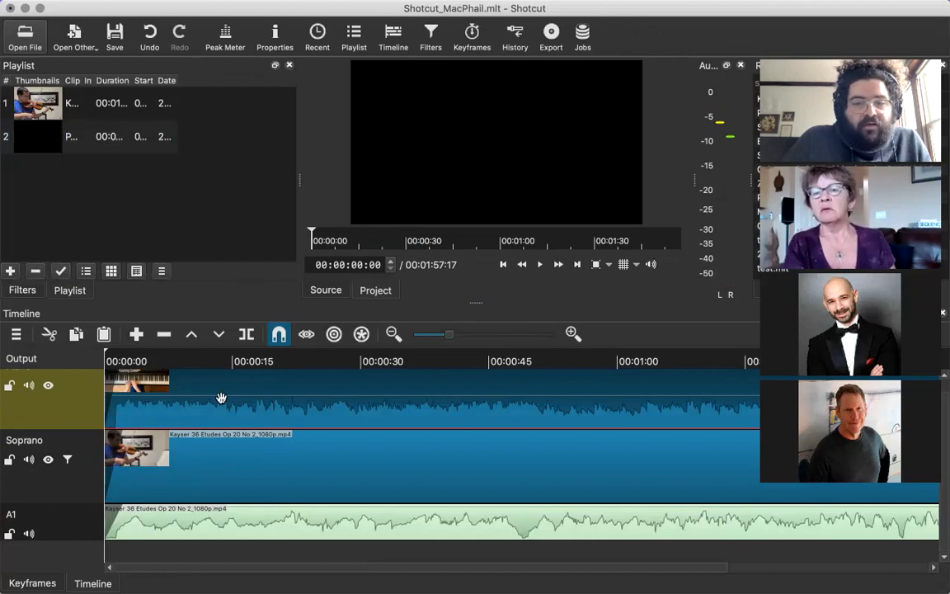
left_click(197, 471)
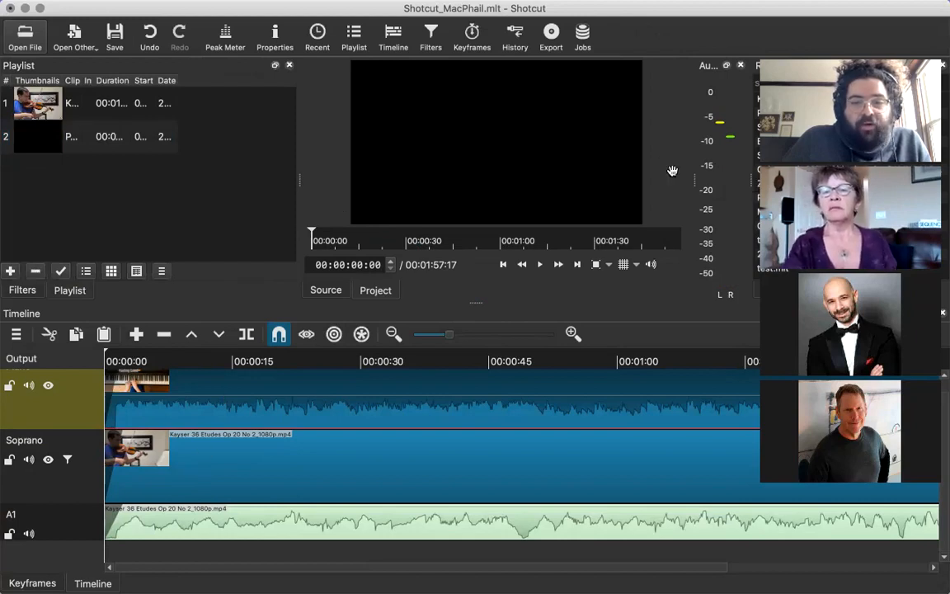
left_click(47, 363)
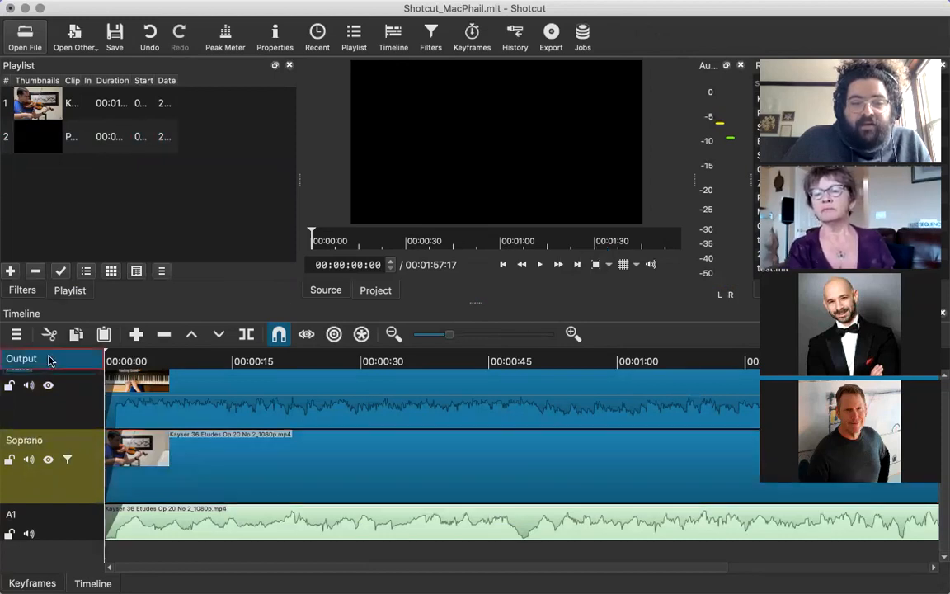
left_click(650, 263)
left_click_drag(659, 98, 657, 170)
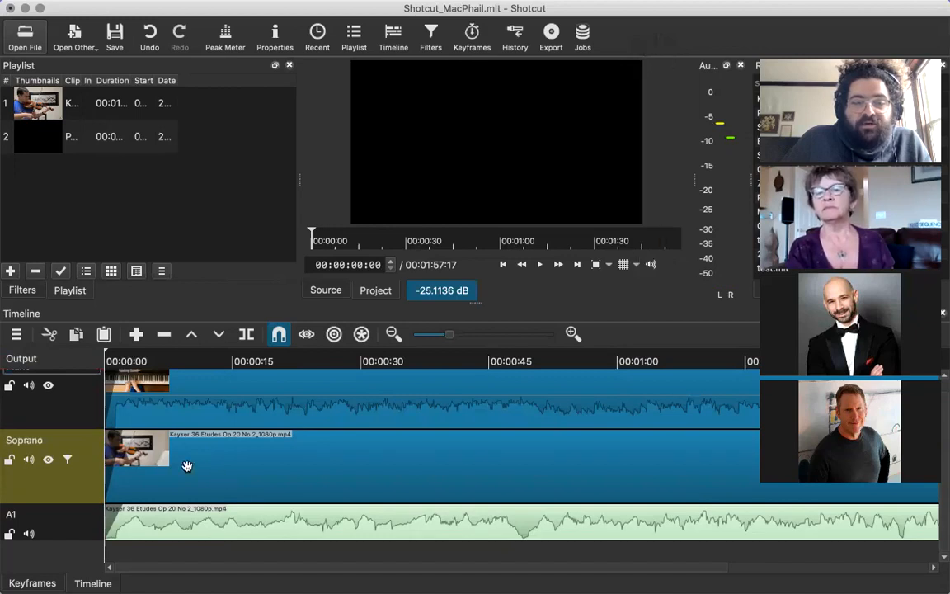
Select the violin clip in the playlist, and check the filters of the Piano track and the project's Output.
left_click(29, 103)
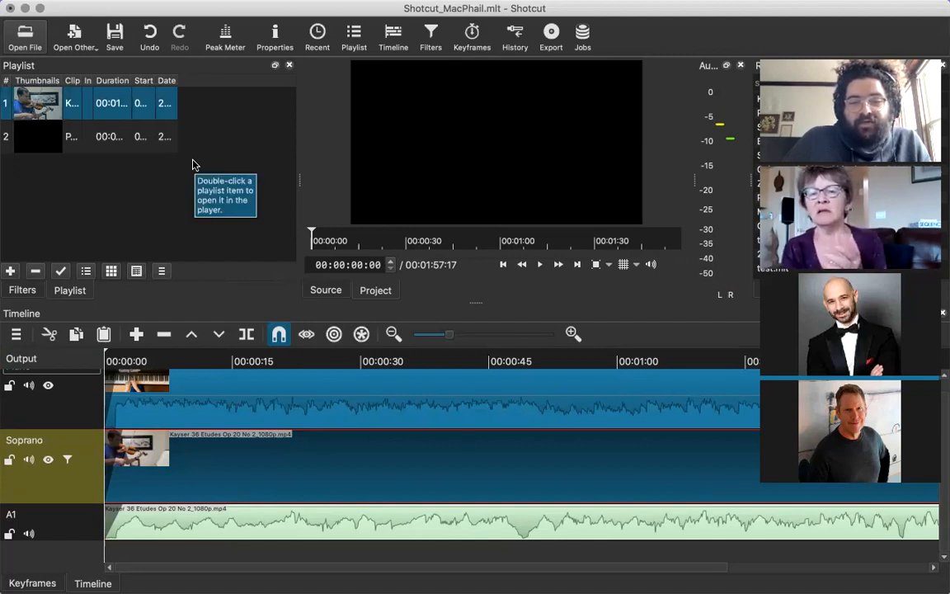
left_click(208, 399)
left_click(89, 409)
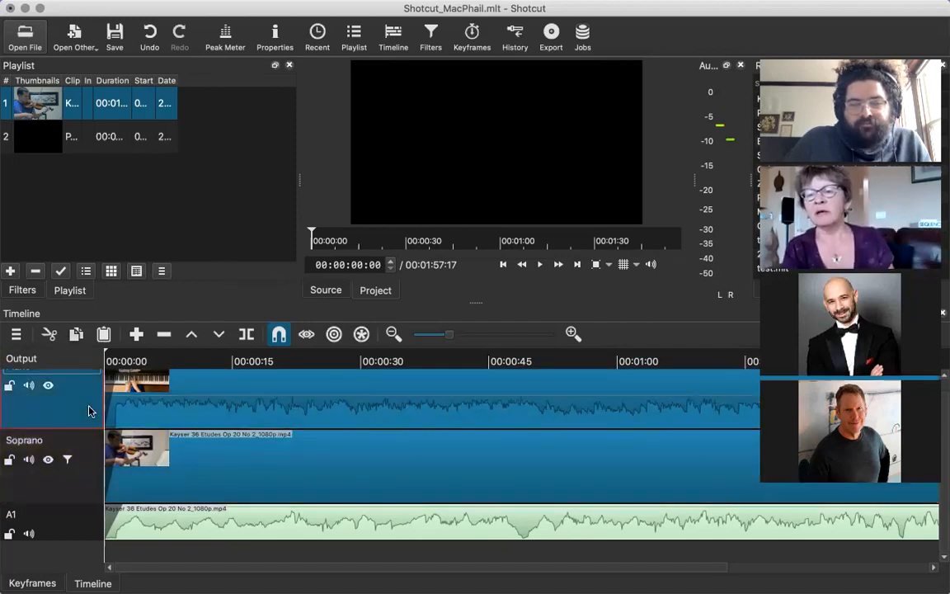
left_click(29, 294)
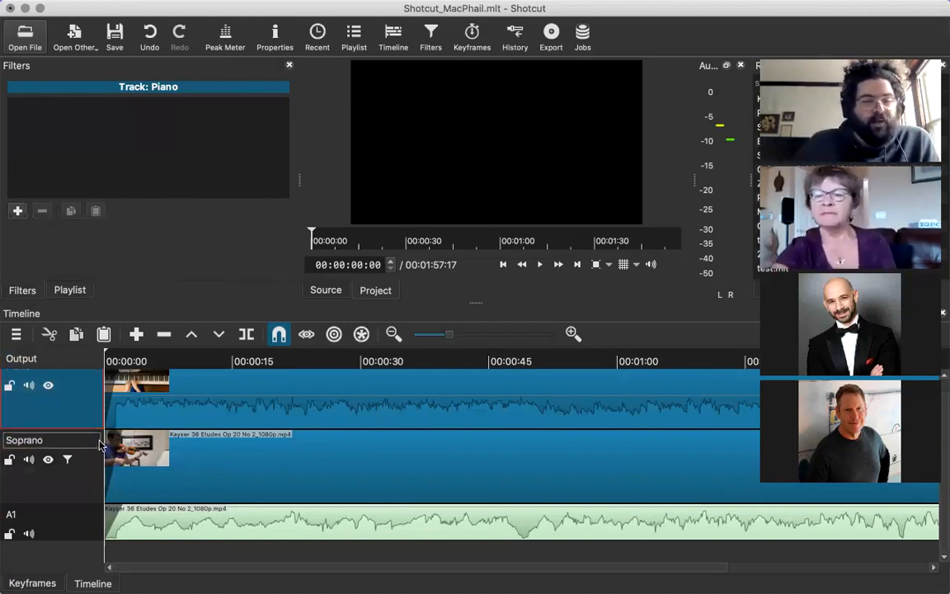
left_click(48, 358)
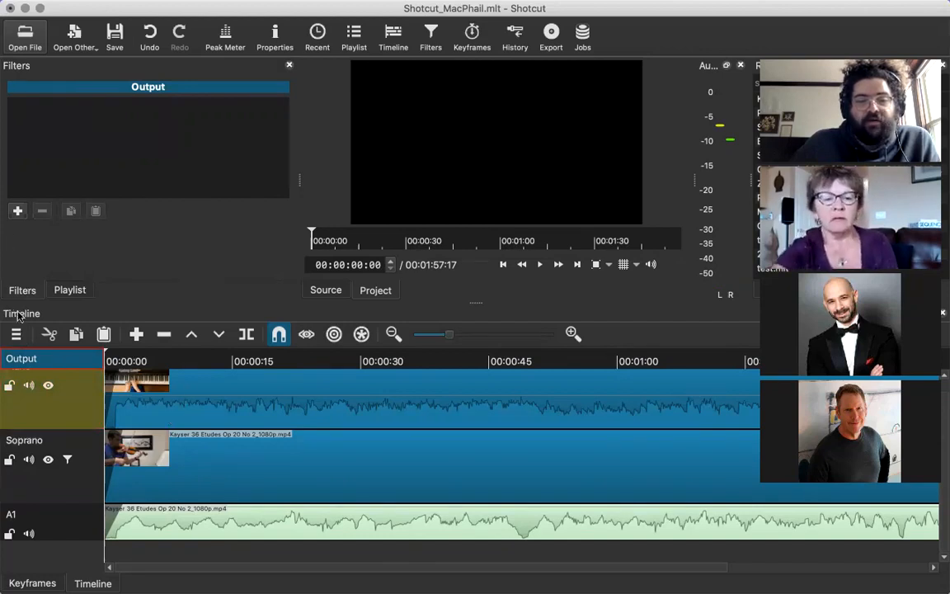
Browse the full list of audio filters available for the project's Output, from Balance to Swap Channels.
left_click(19, 213)
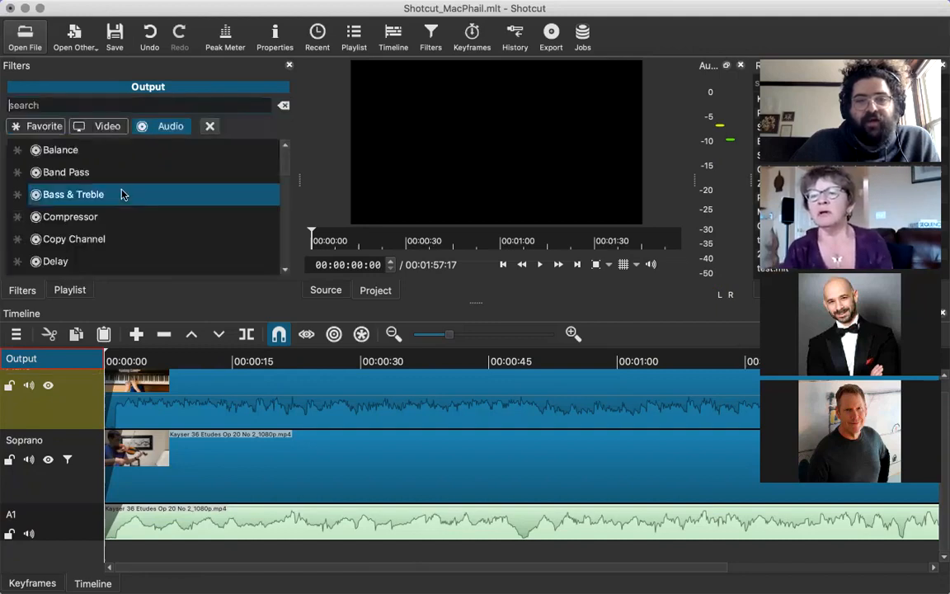
key("Down")
key("Down")
key("Down")
key("Down")
key("Down")
key("Down")
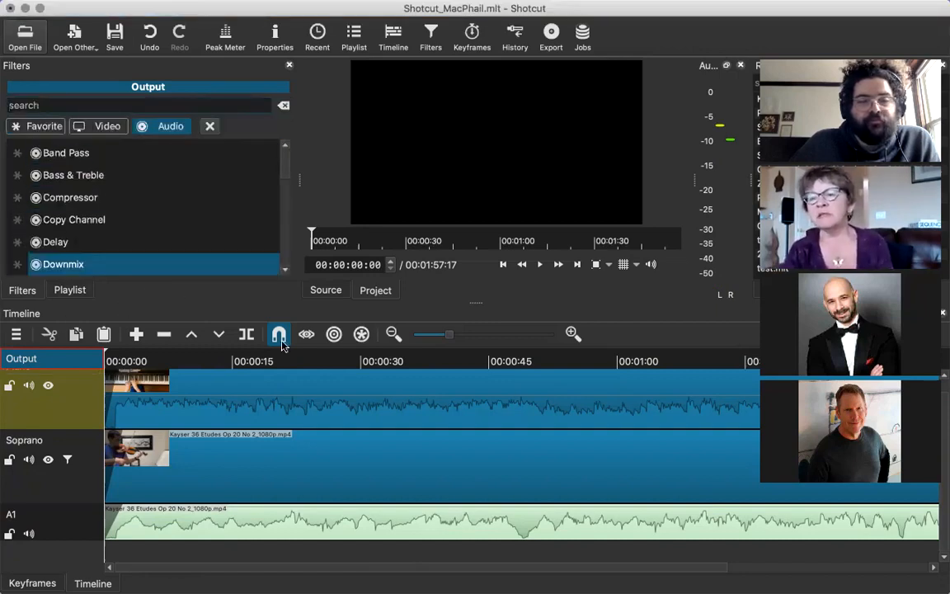
mouse_move(285, 178)
left_mouse_down()
mouse_move(281, 192)
mouse_move(287, 174)
left_mouse_up()
left_click_drag(288, 164, 285, 162)
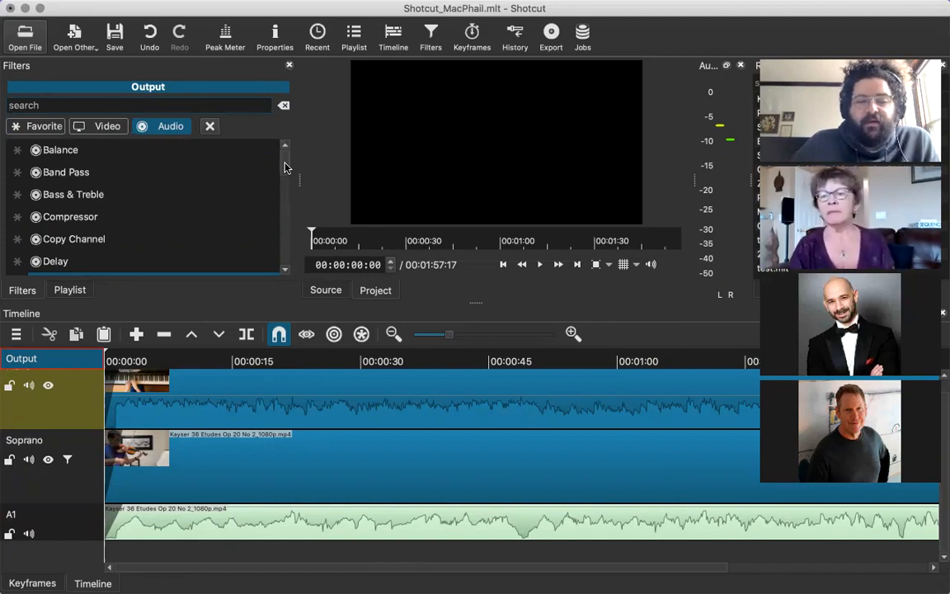
scroll(285, 167, "down", 1)
scroll(286, 163, "up", 1)
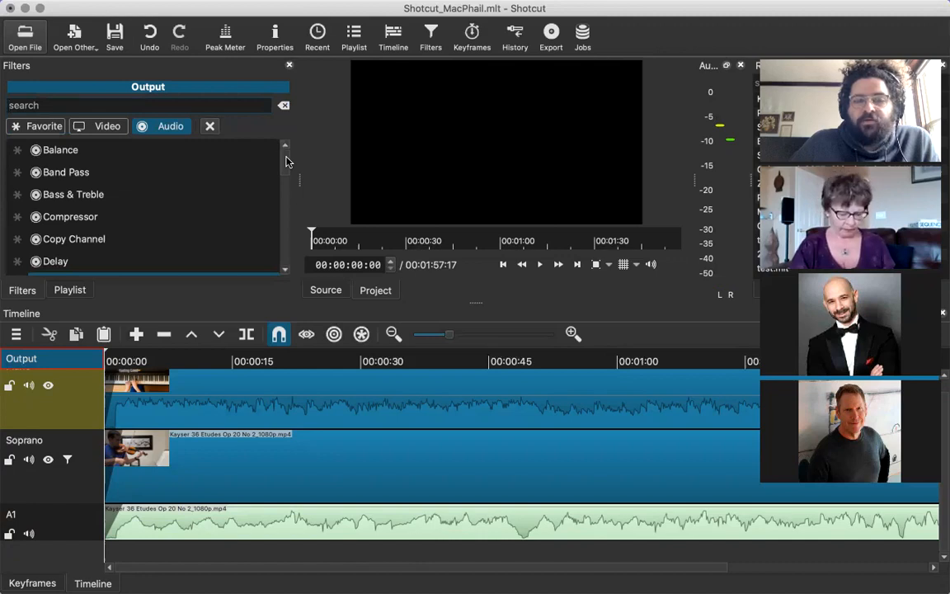
key("Down")
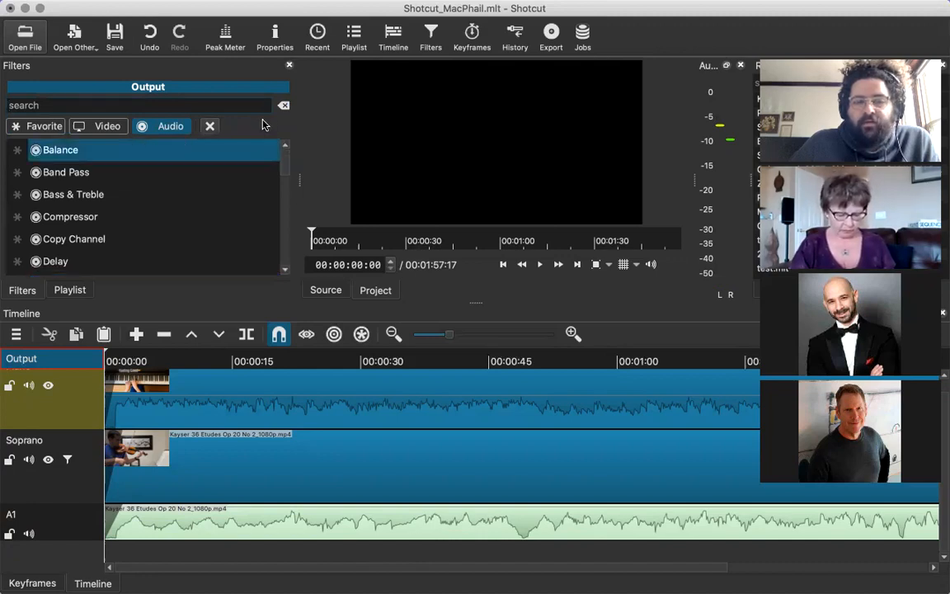
key("Down")
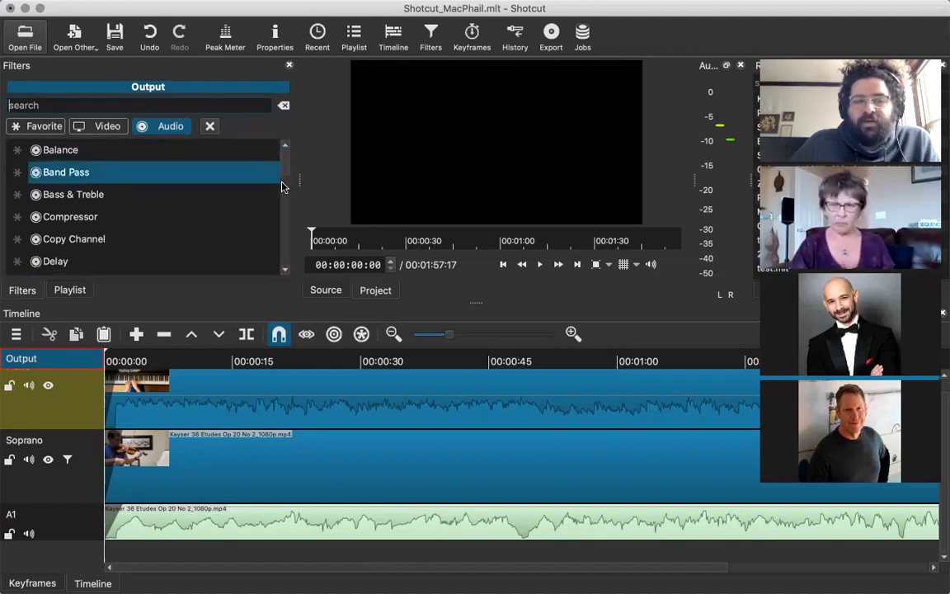
scroll(282, 196, "down", 2)
scroll(277, 215, "down", 4)
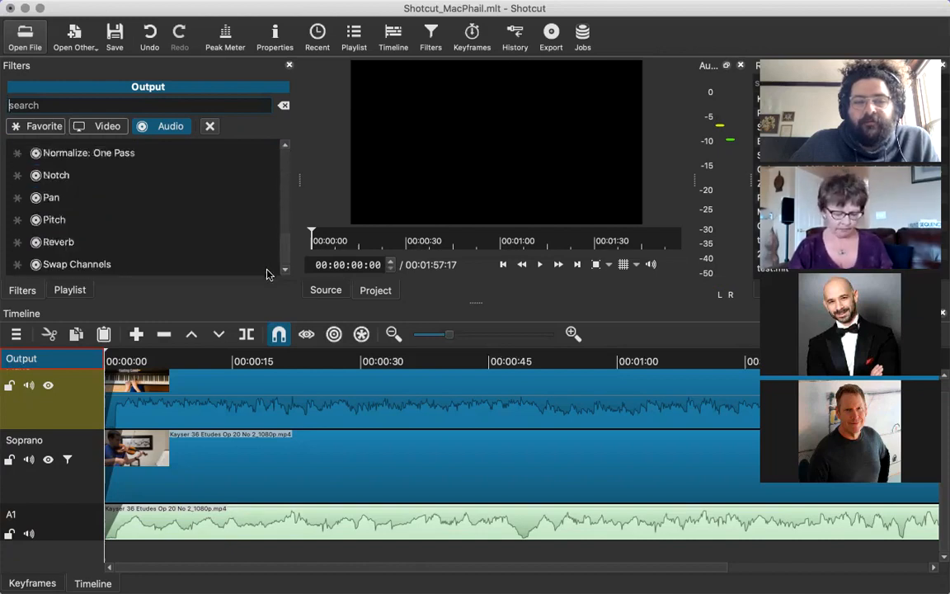
Compare the filters applied to the piano clip with those of the Output, ending with the piano clip selected.
left_click(149, 403)
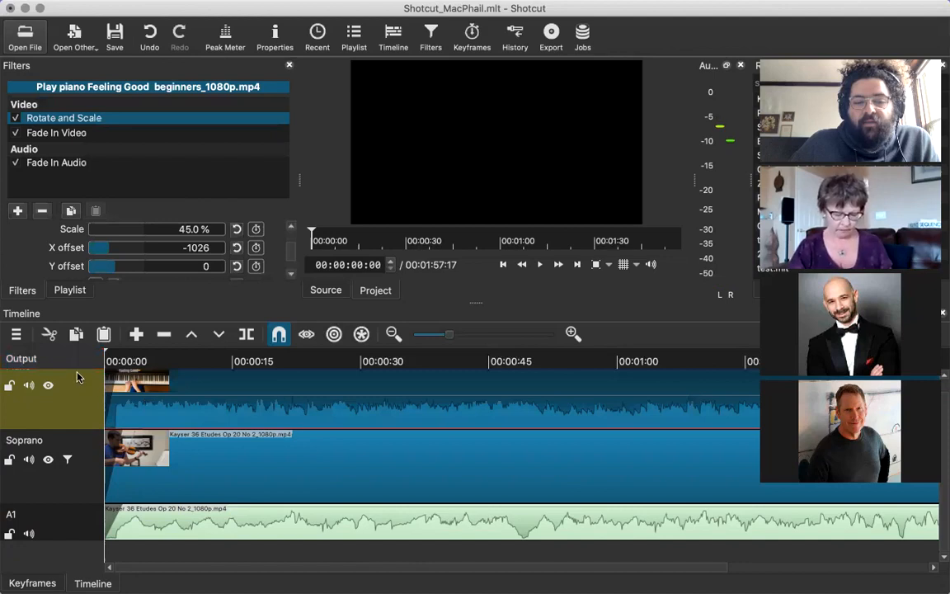
left_click(81, 361)
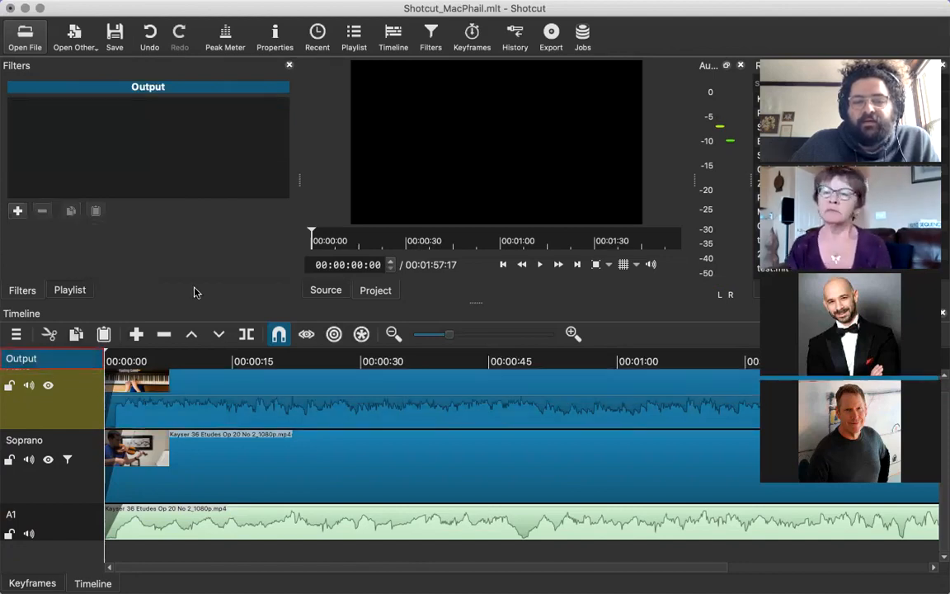
left_click(186, 408)
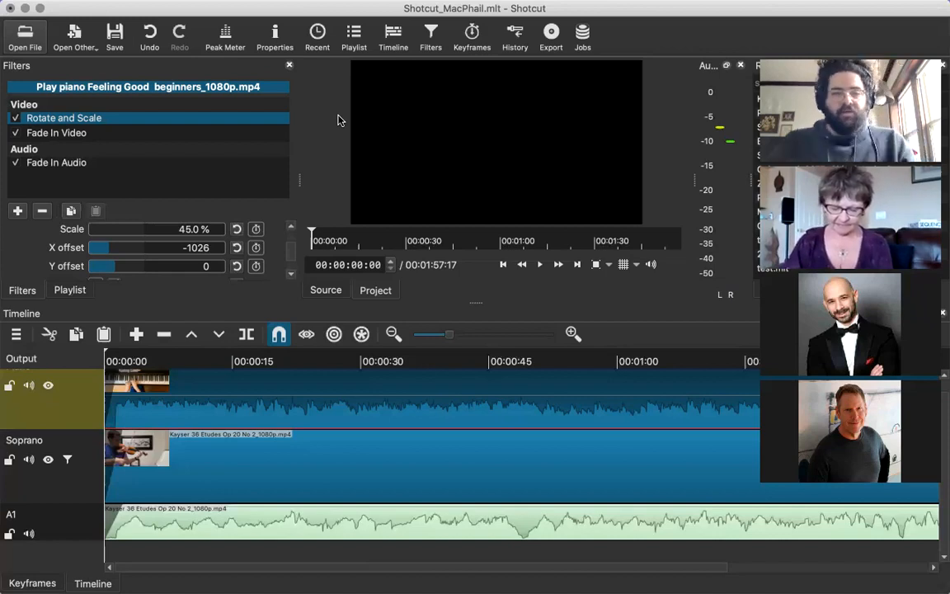
Switch to Safari, go to the REAPER website and look over its home page.
key("super+space")
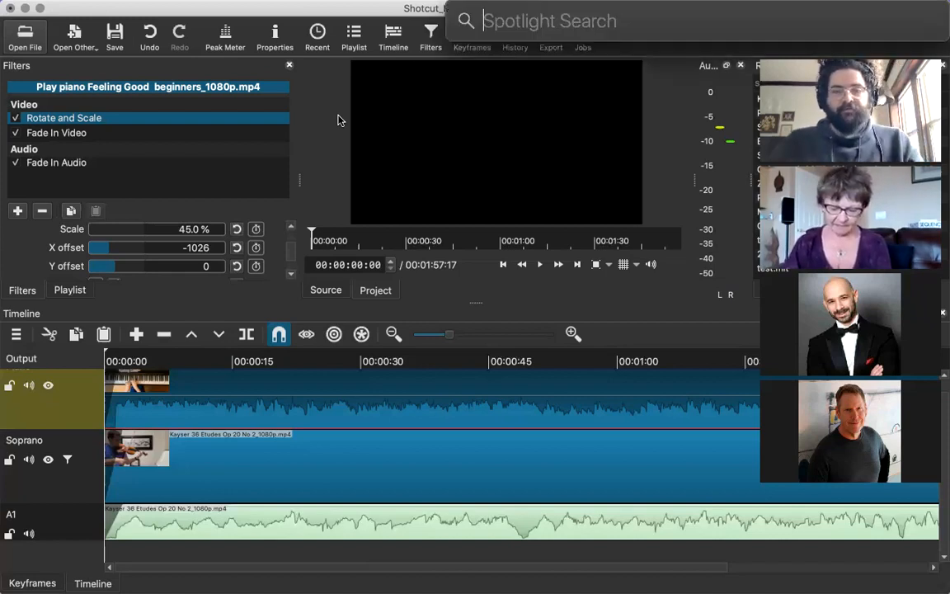
key("super+Tab")
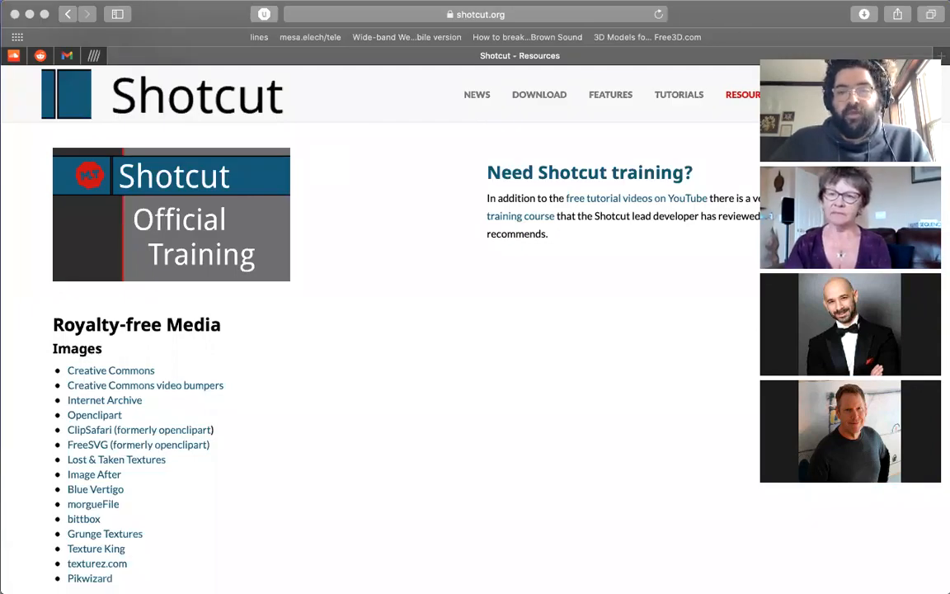
left_click(519, 16)
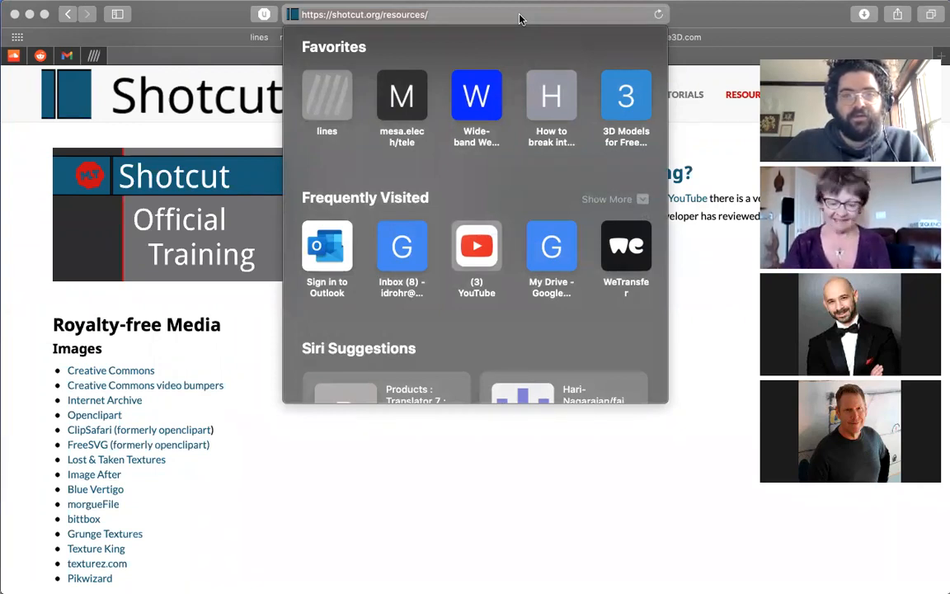
type("reaper.fm")
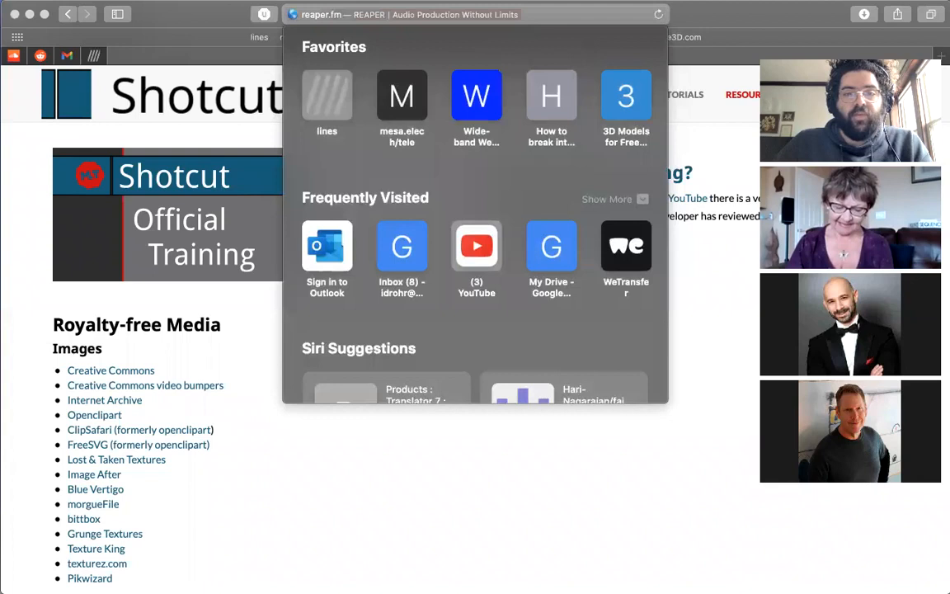
key("Return")
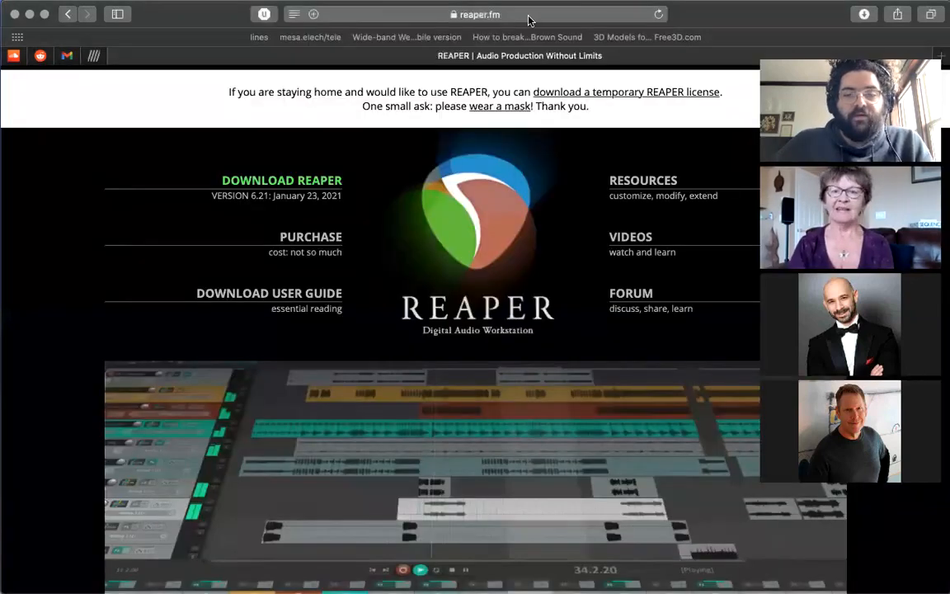
scroll(413, 285, "down", 4)
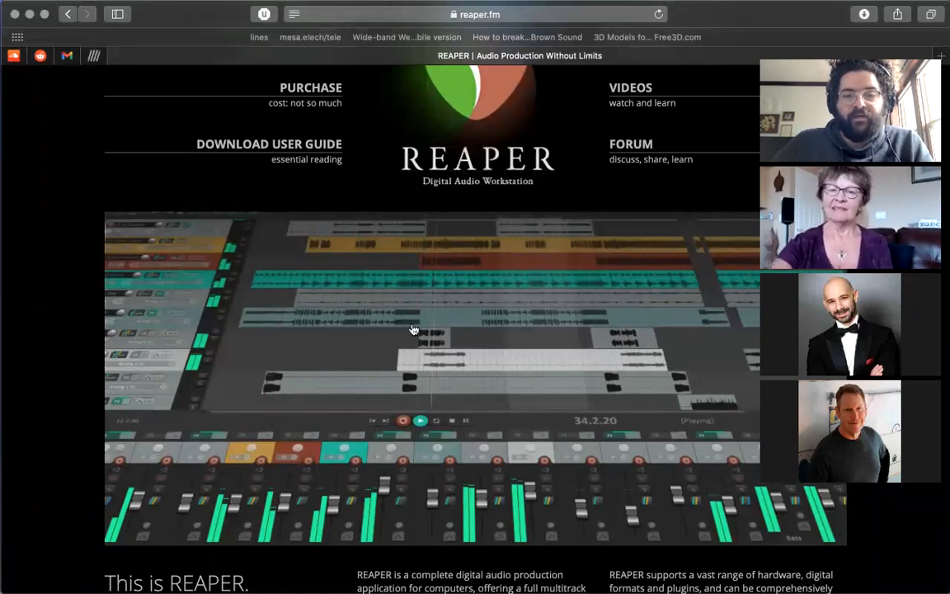
Search Google for "logic x" and refine the search to "logic pro".
left_click(383, 14)
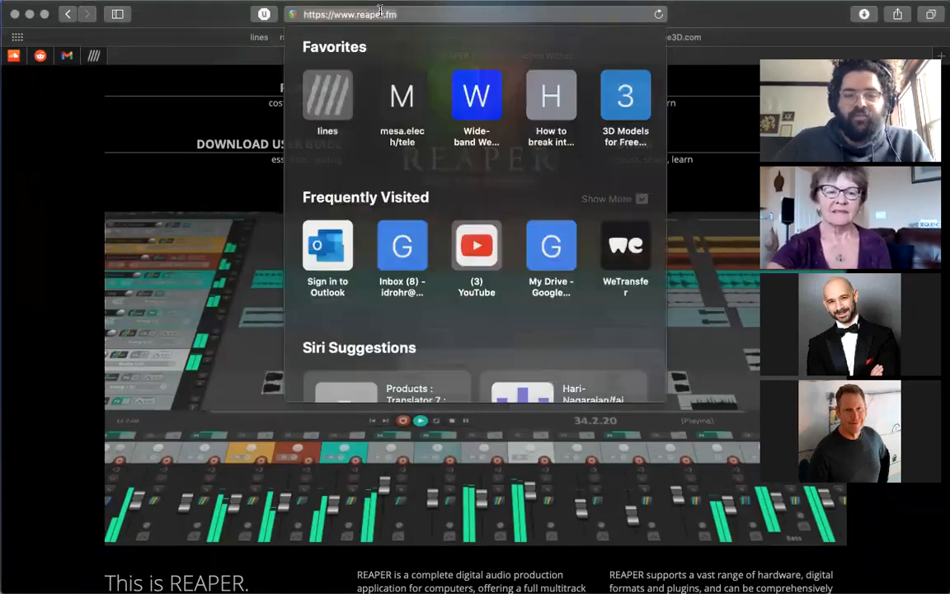
type("logic x")
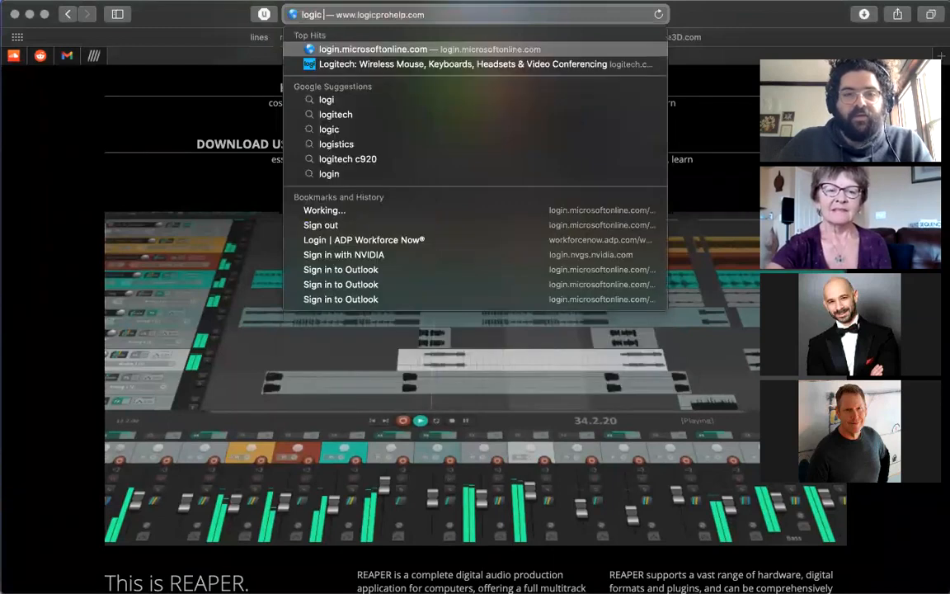
key("Return")
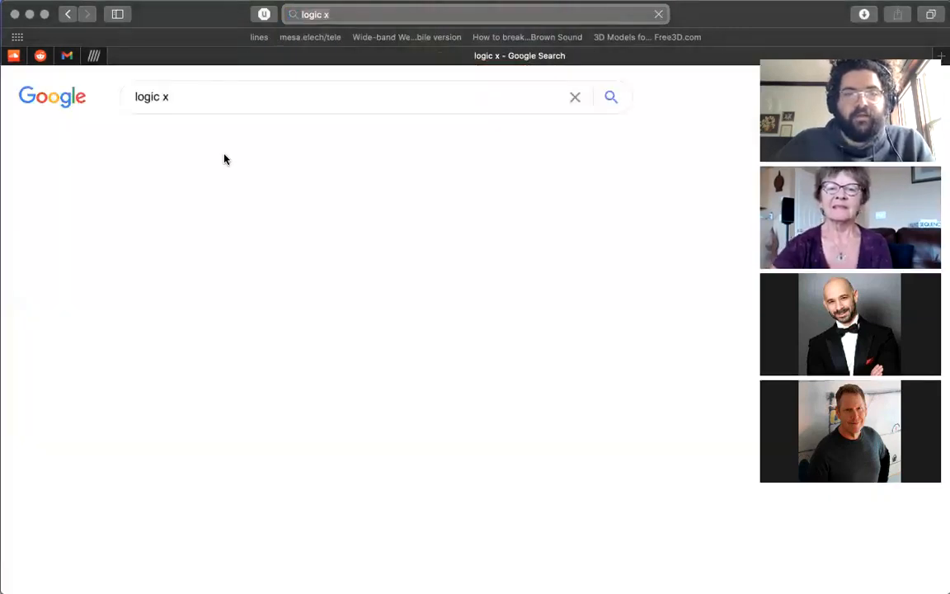
left_click(207, 93)
key("BackSpace")
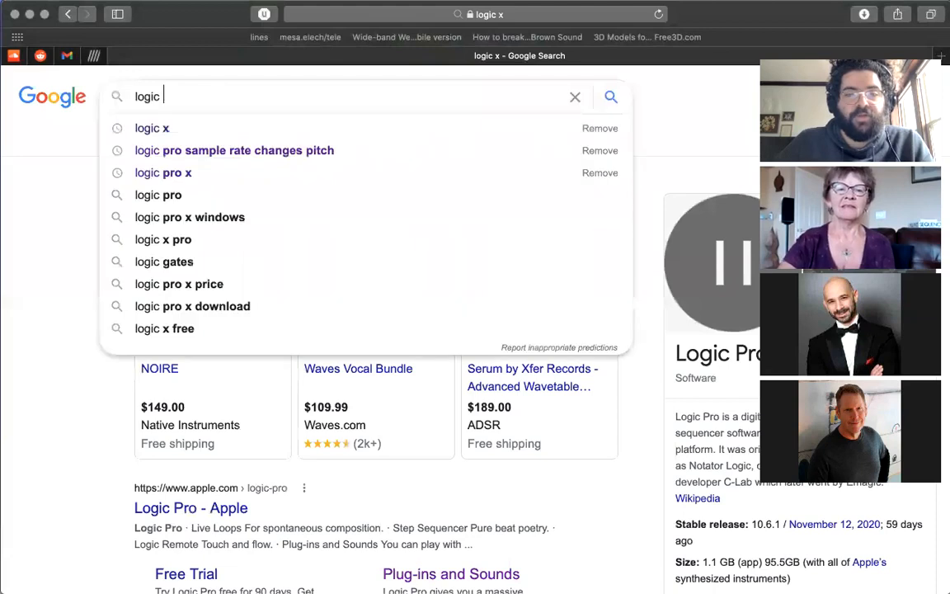
type("pro")
key("Return")
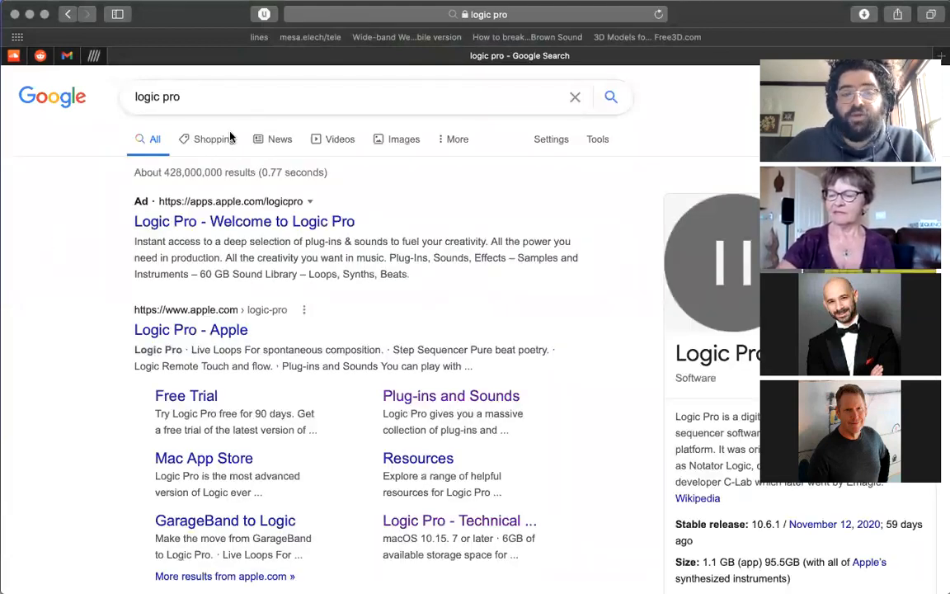
Replace the Google search with "garageband" and show its results.
left_click(249, 98)
key("super+a")
type("g")
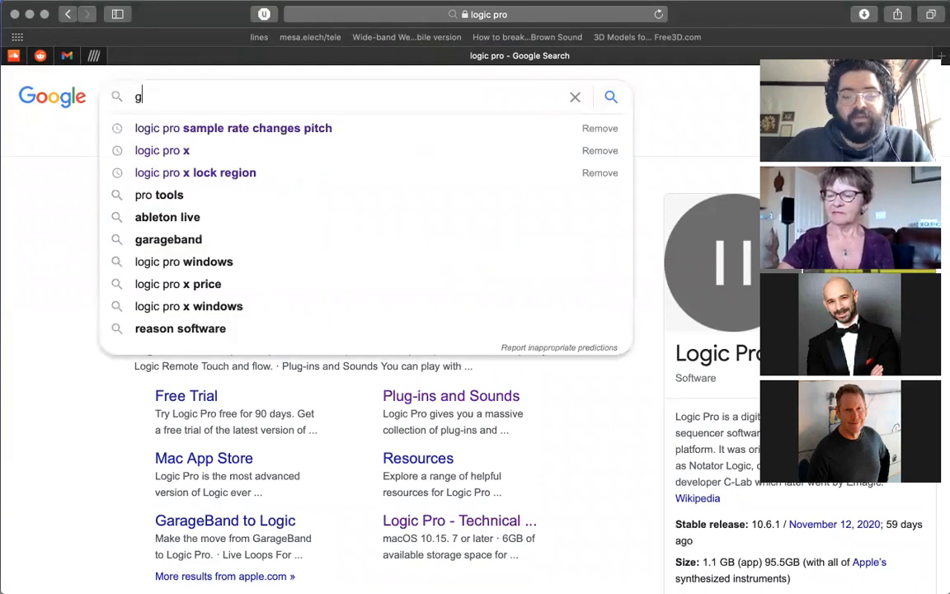
type("arageband")
key("Return")
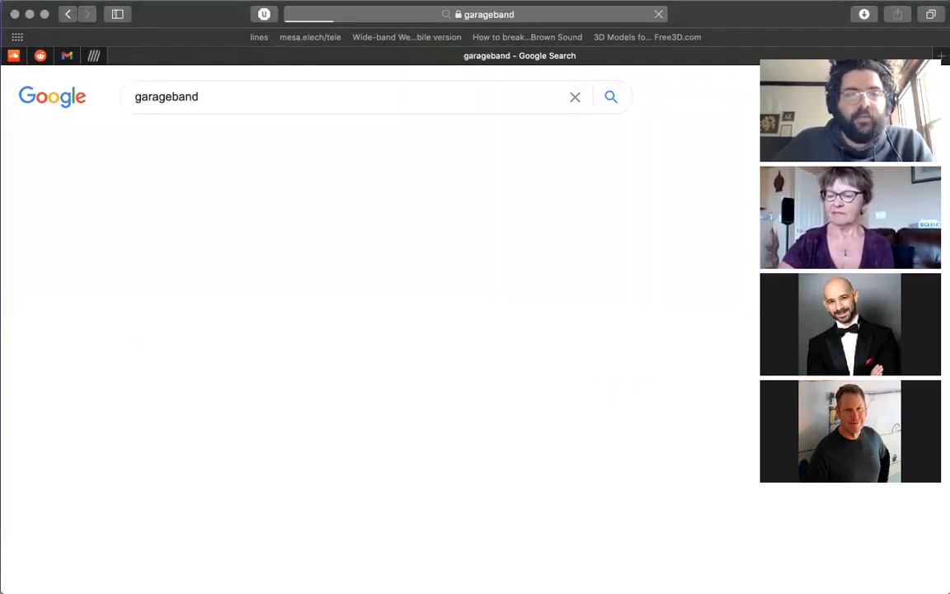
Search Google for "pro tools" in place of the GarageBand query.
left_click(312, 89)
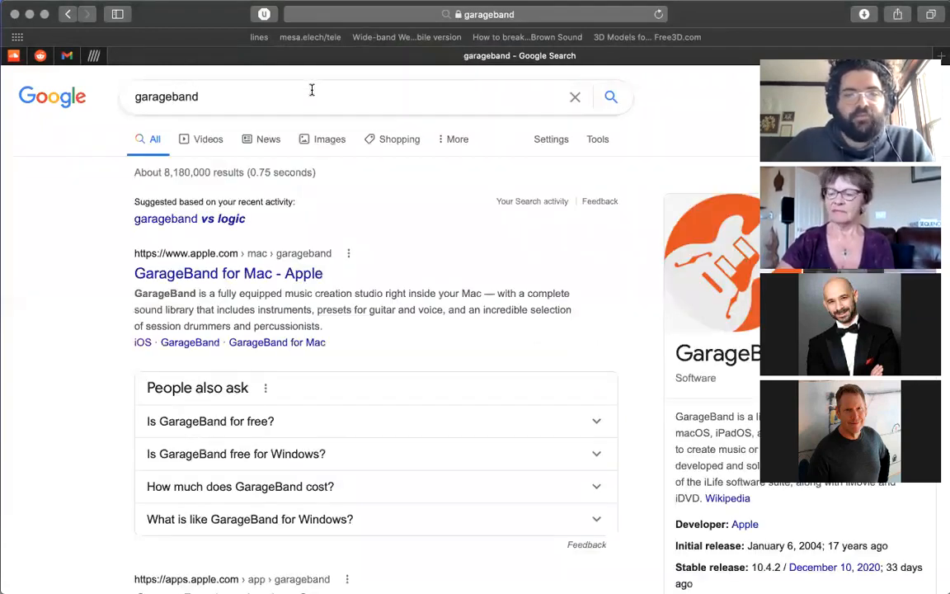
left_click(267, 98)
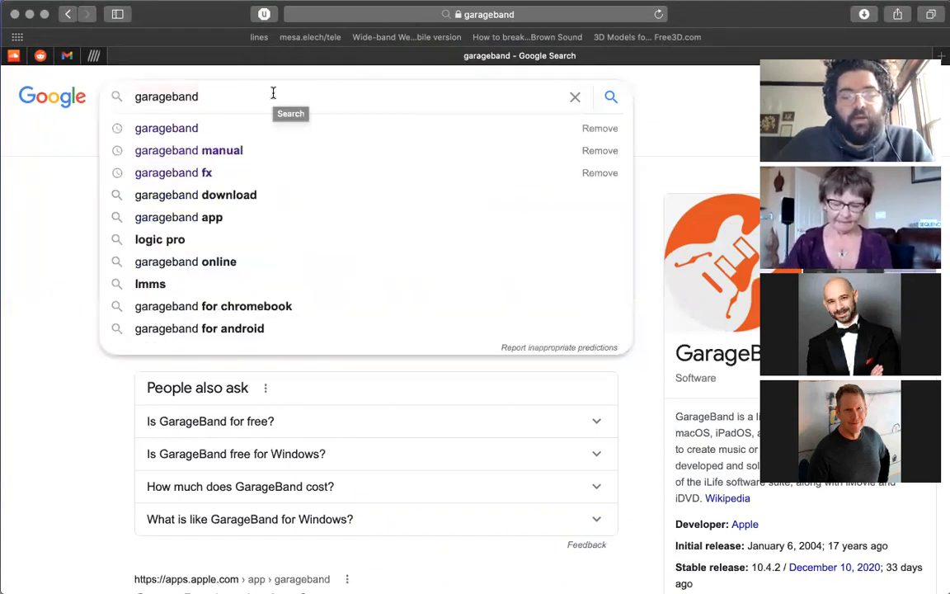
key("super+a")
type("pro tools")
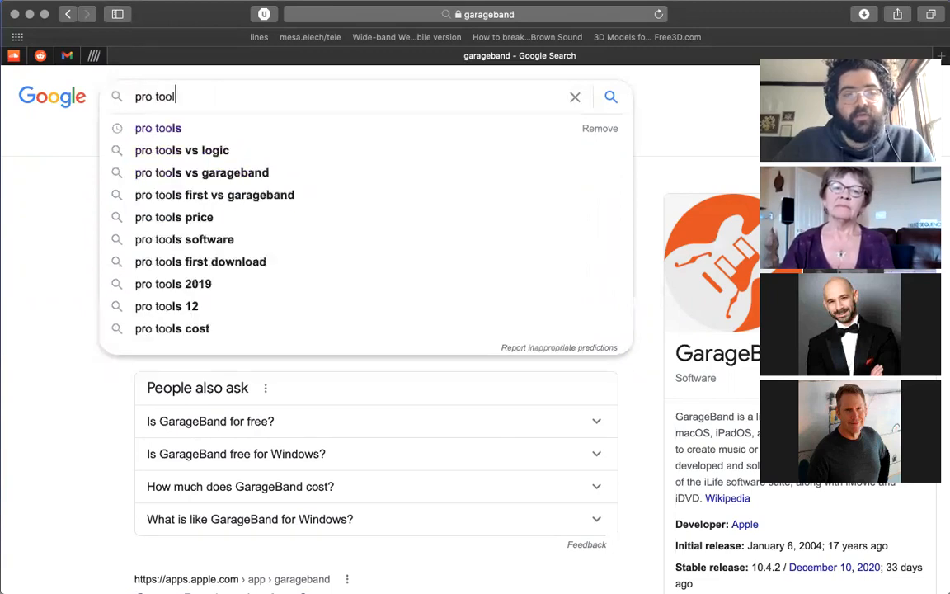
key("Return")
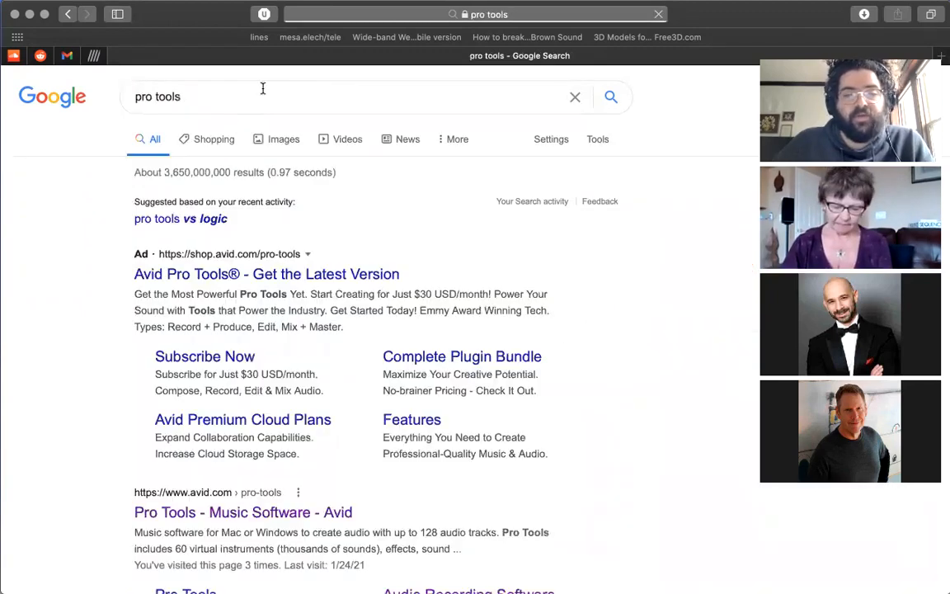
Search Google for "reaper" in place of the Pro Tools query.
left_click(260, 96)
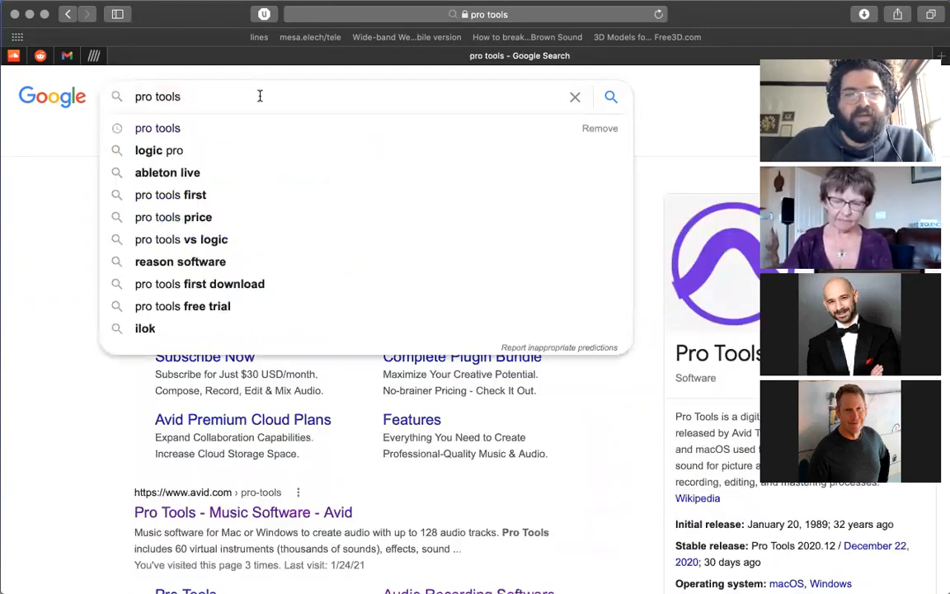
key("super+a")
type("reaper")
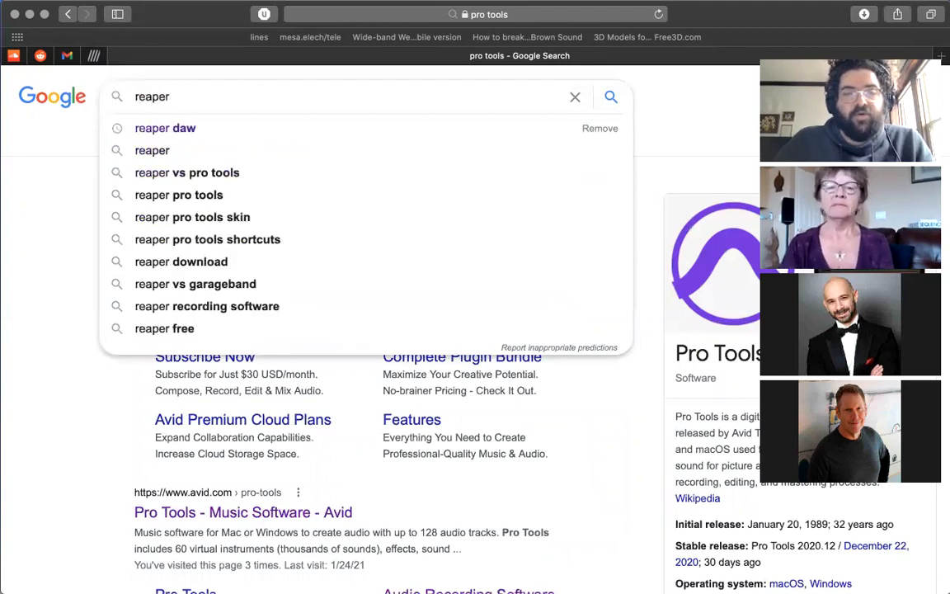
key("Return")
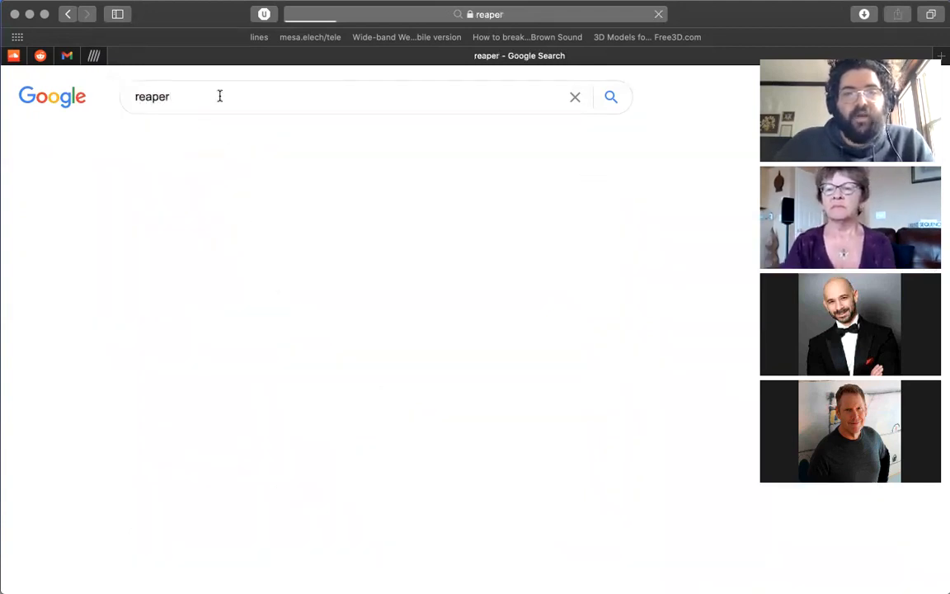
Search Google for "garageband" again, review the results, and switch back to Shotcut.
left_click(221, 95)
key("super+a")
type("gar")
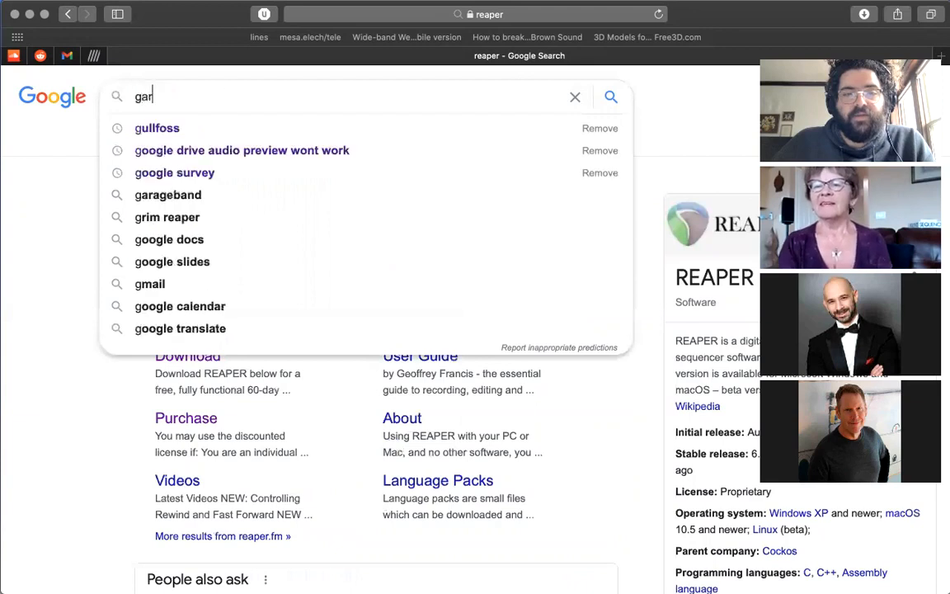
type("ageband")
key("Return")
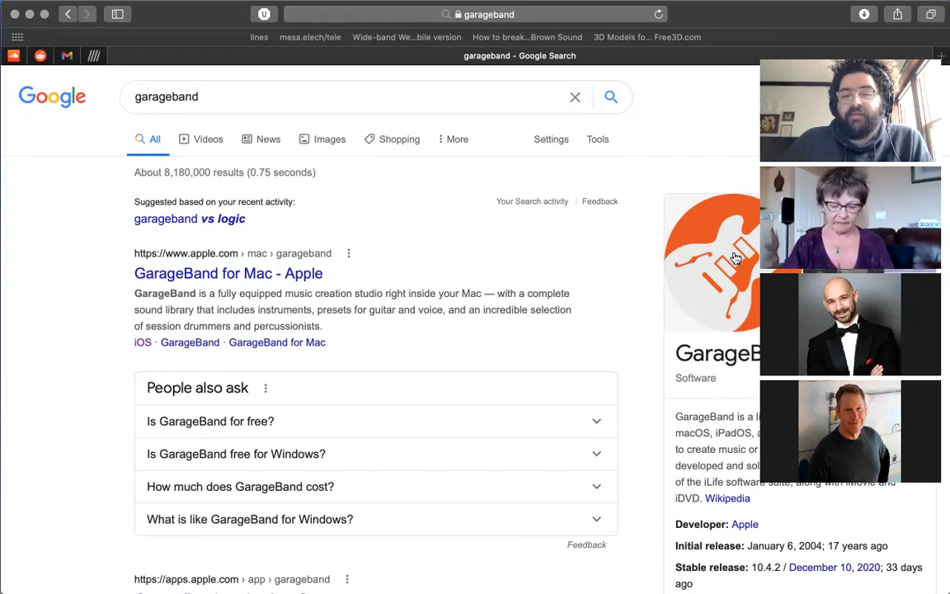
key("super+Tab")
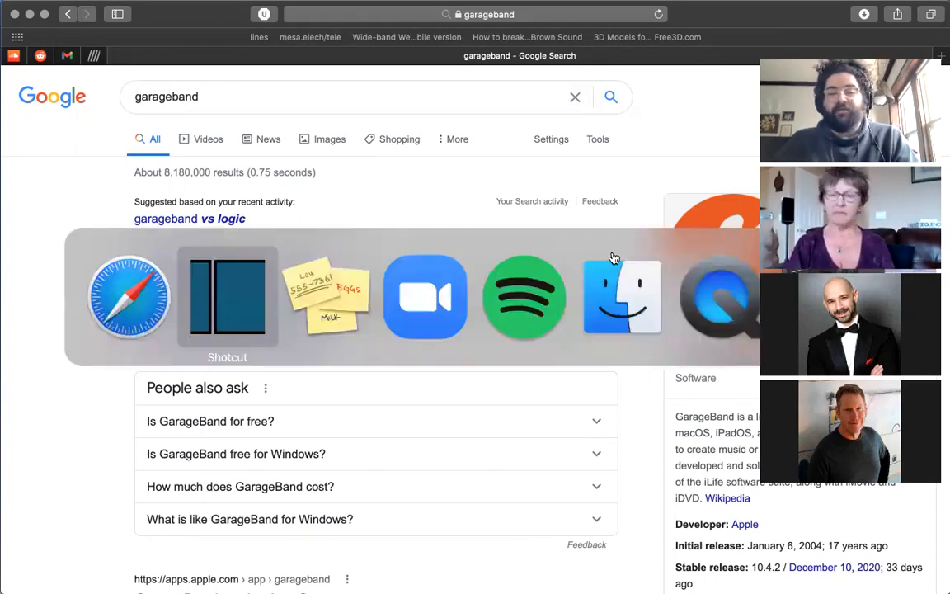
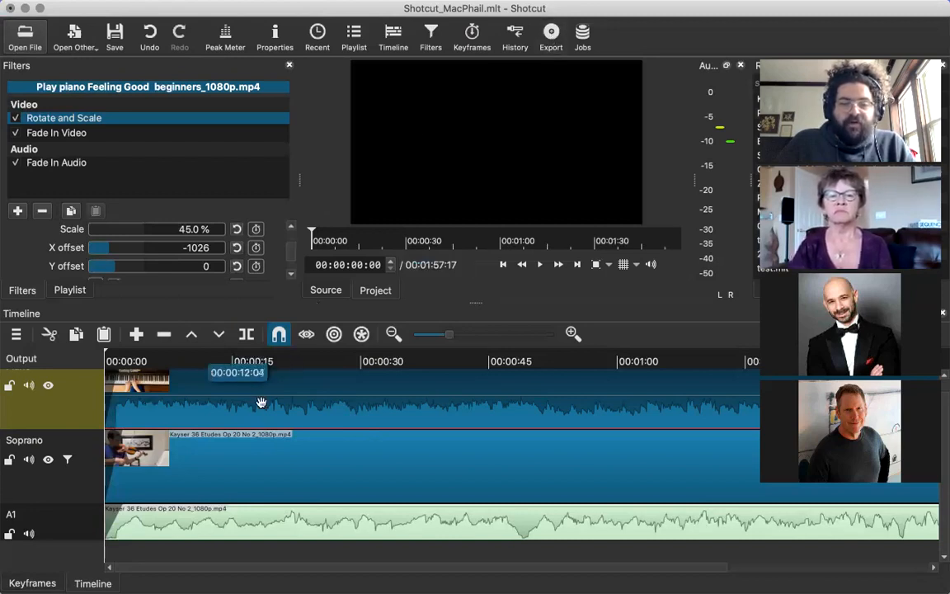
Show the export settings, close the Filters and Playlist panels, and widen the Export panel.
left_click(551, 33)
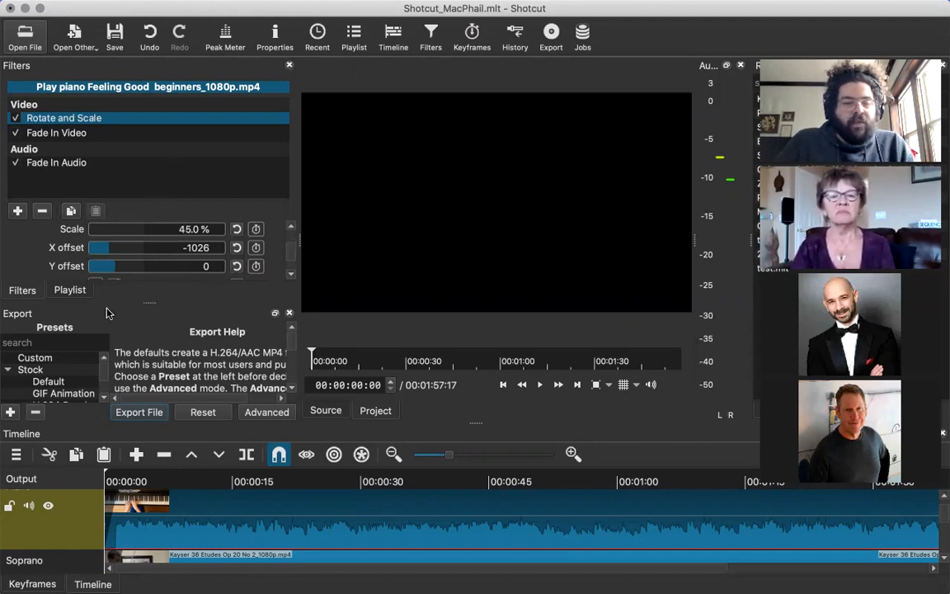
left_click(288, 65)
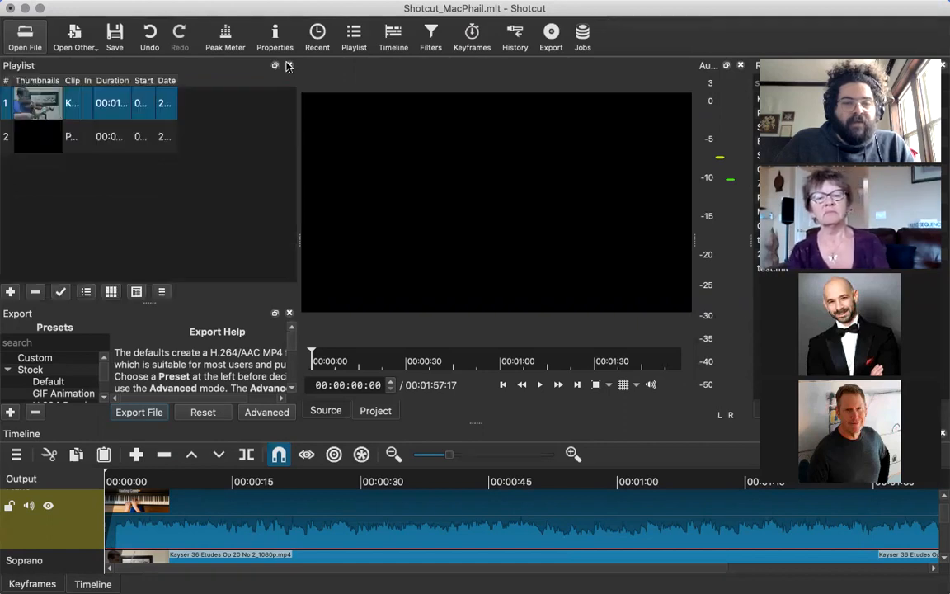
left_click(289, 65)
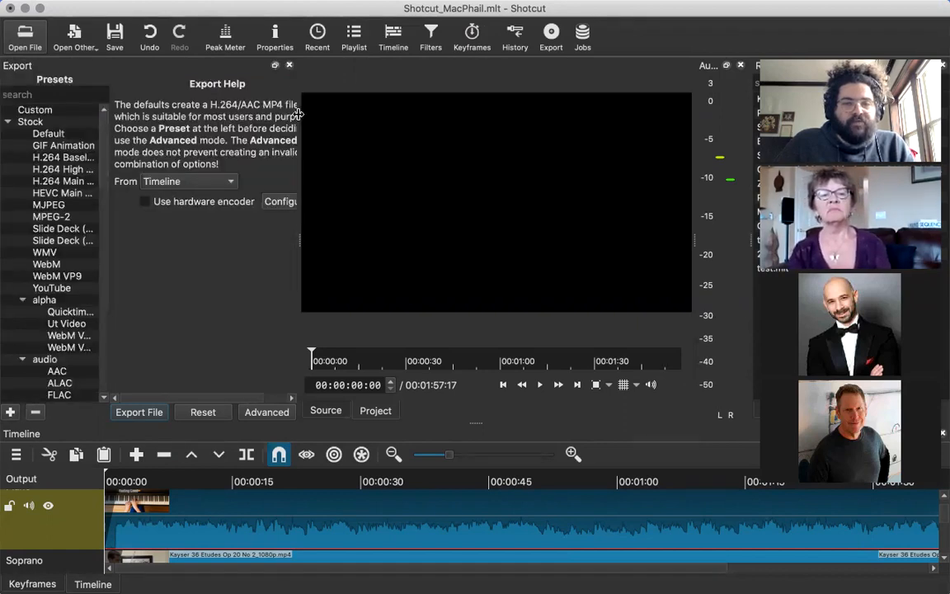
left_click_drag(297, 114, 395, 130)
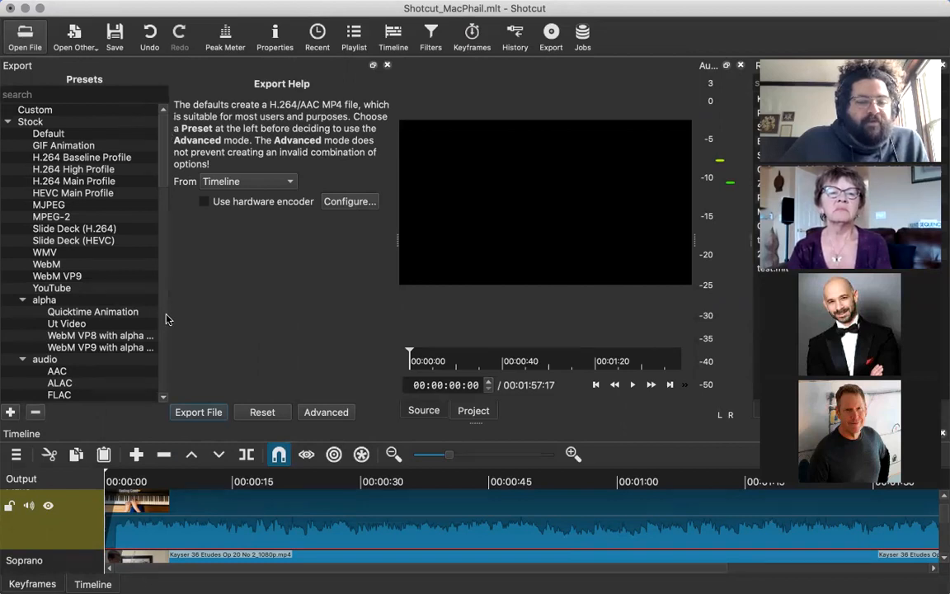
Select the YouTube export preset and look through the other stock presets, including the audio formats.
scroll(156, 330, "down", 10)
scroll(166, 371, "up", 10)
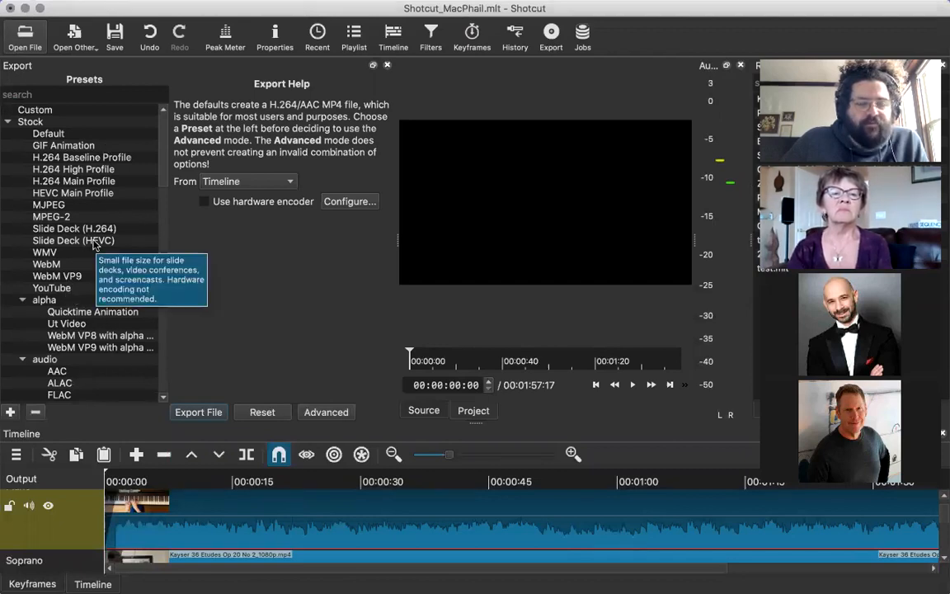
left_click(65, 289)
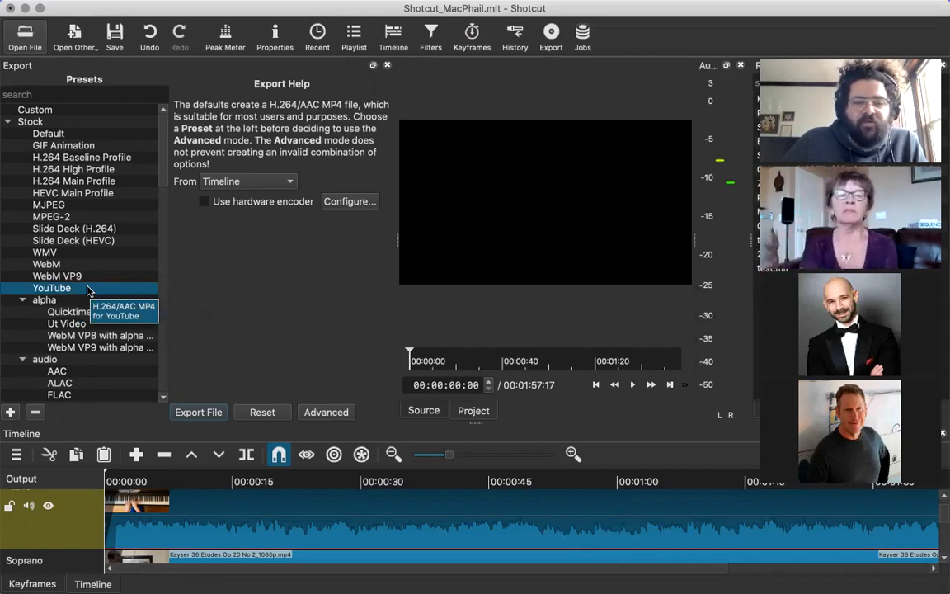
scroll(82, 287, "down", 2)
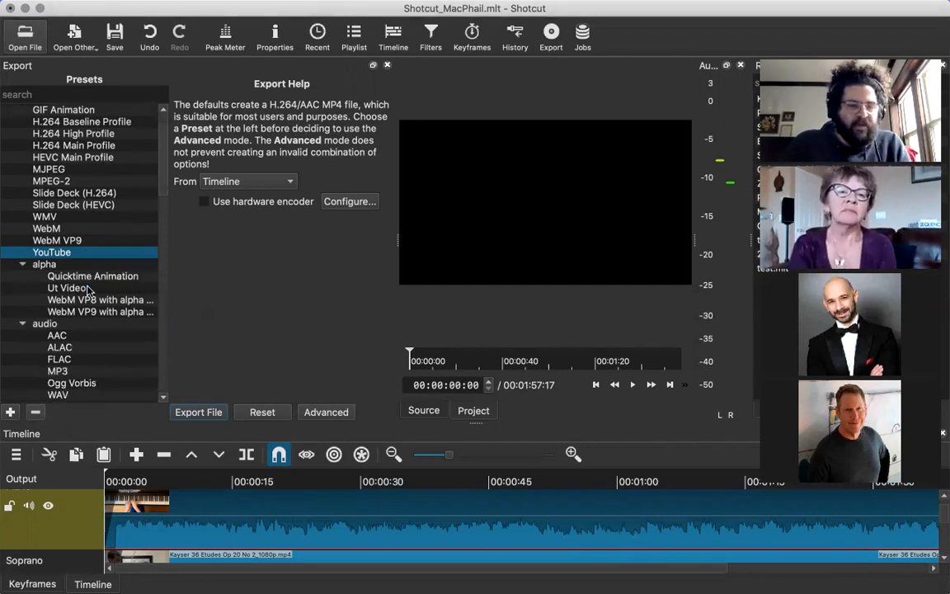
scroll(67, 269, "down", 5)
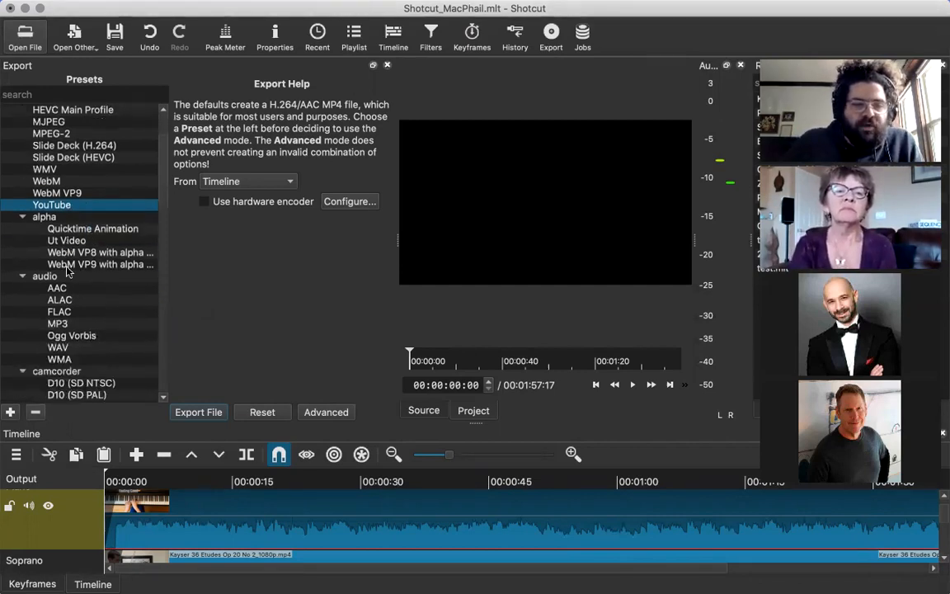
scroll(162, 175, "up", 6)
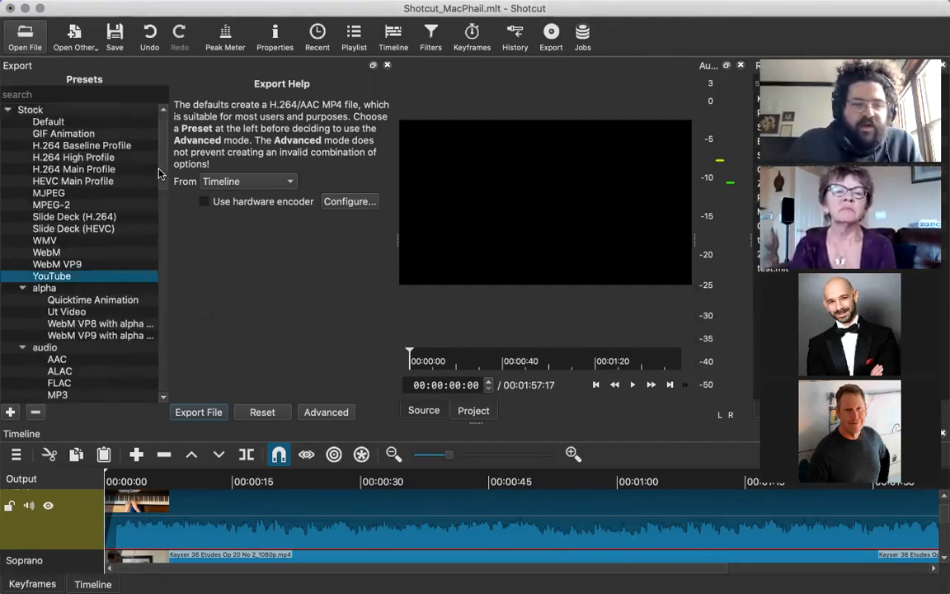
left_click_drag(159, 169, 161, 140)
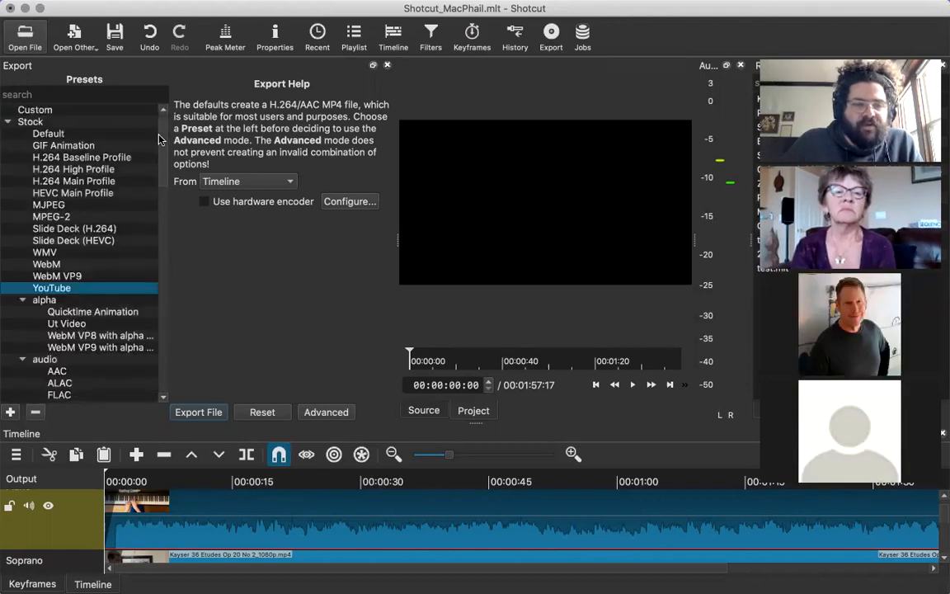
Try several stock export presets, such as GIF Animation, and settle on the Default preset.
left_click(73, 133)
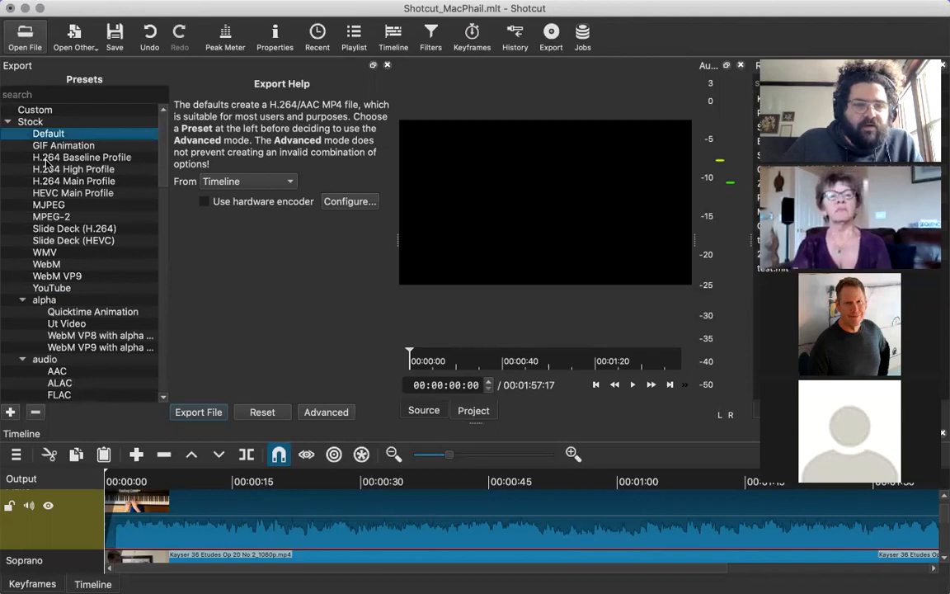
left_click(43, 157)
left_click(42, 276)
left_click(43, 287)
left_click(41, 146)
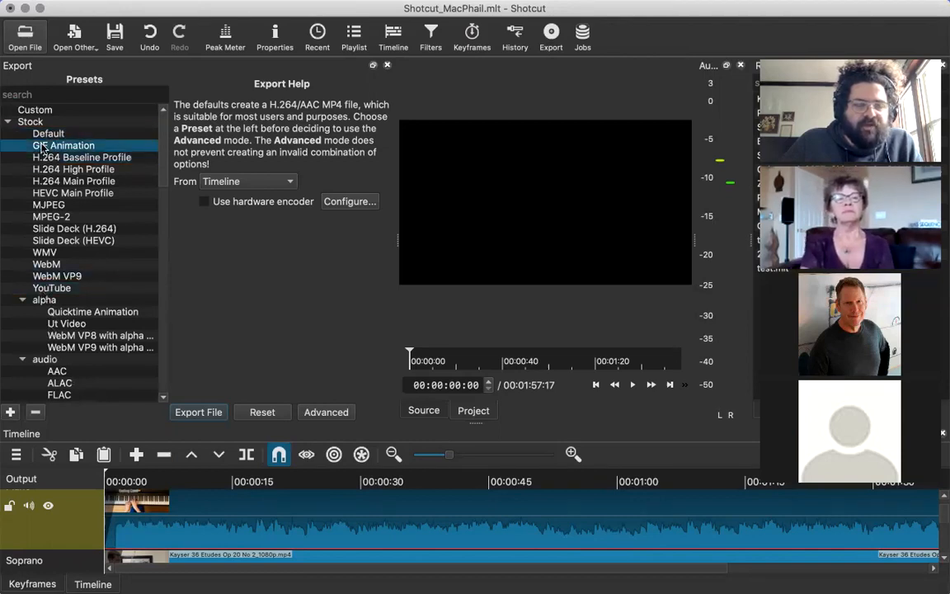
left_click(70, 134)
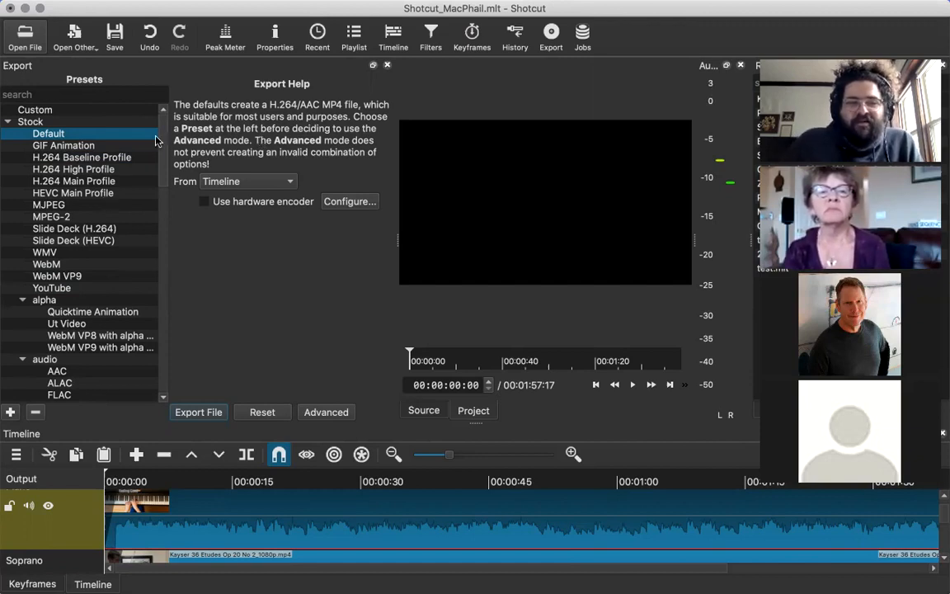
scroll(148, 141, "down", 1)
scroll(124, 156, "up", 1)
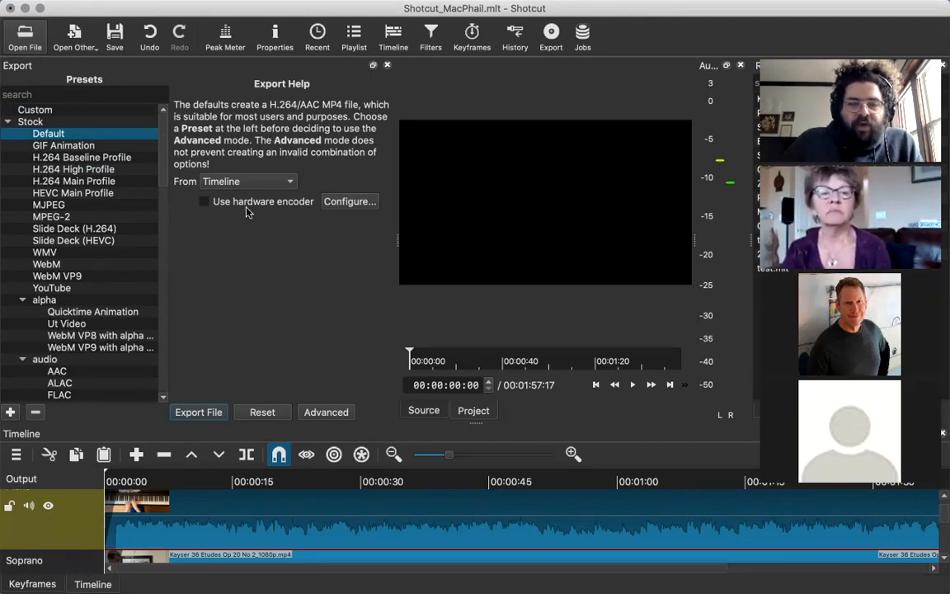
Examine the choices for the export source, leaving it on Timeline.
left_click(280, 183)
left_click(280, 183)
left_click(266, 182)
left_click(266, 182)
left_click(266, 182)
left_click(271, 182)
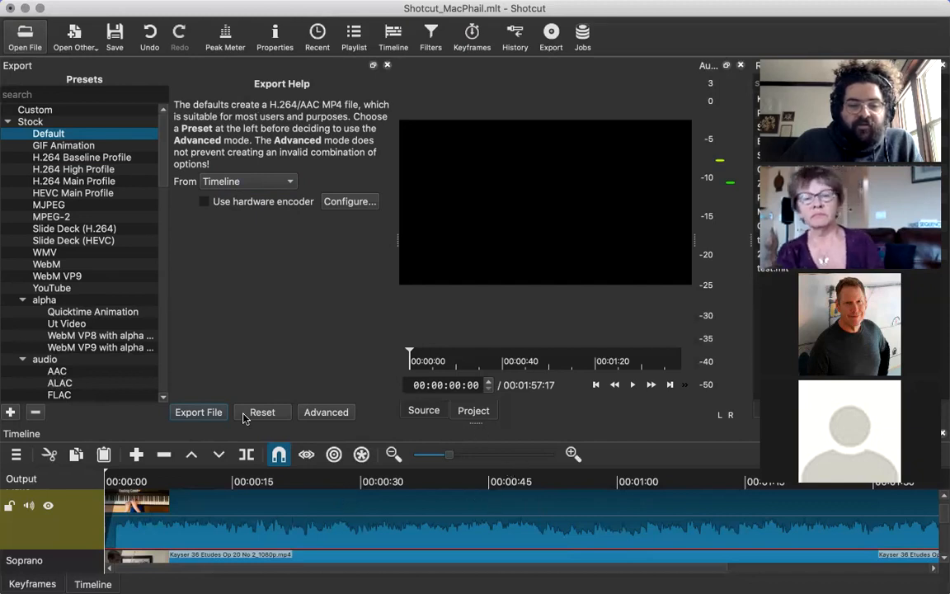
left_click(266, 182)
left_click(262, 183)
left_click(255, 181)
left_click(255, 182)
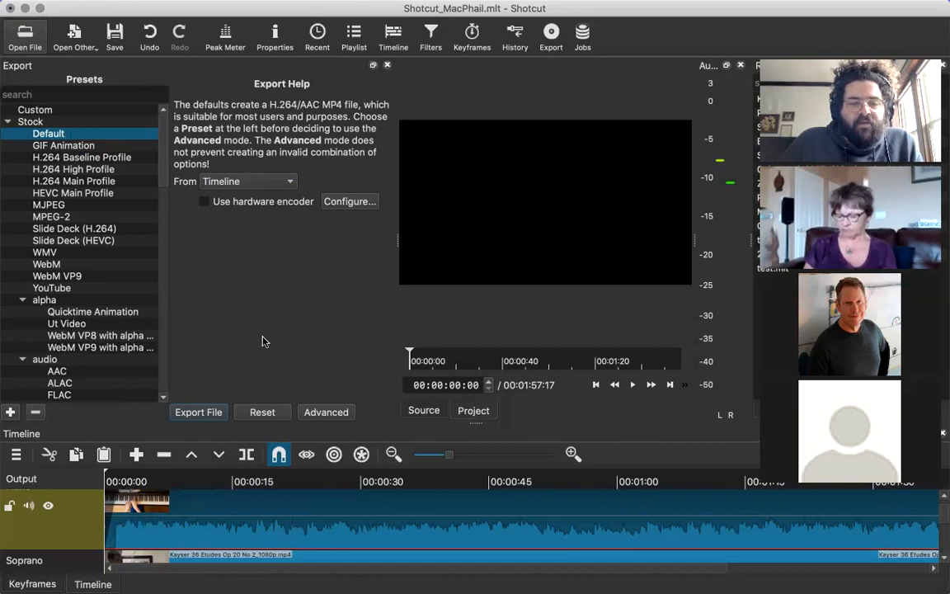
Open the Export File dialog, examine its file name, save location and format options, and cancel the export.
left_click(213, 412)
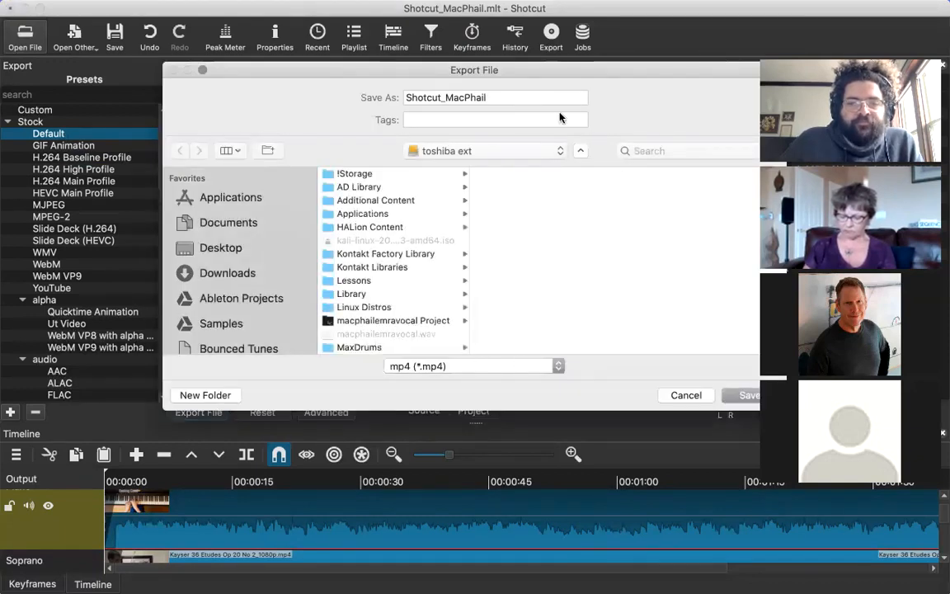
left_click_drag(608, 75, 513, 103)
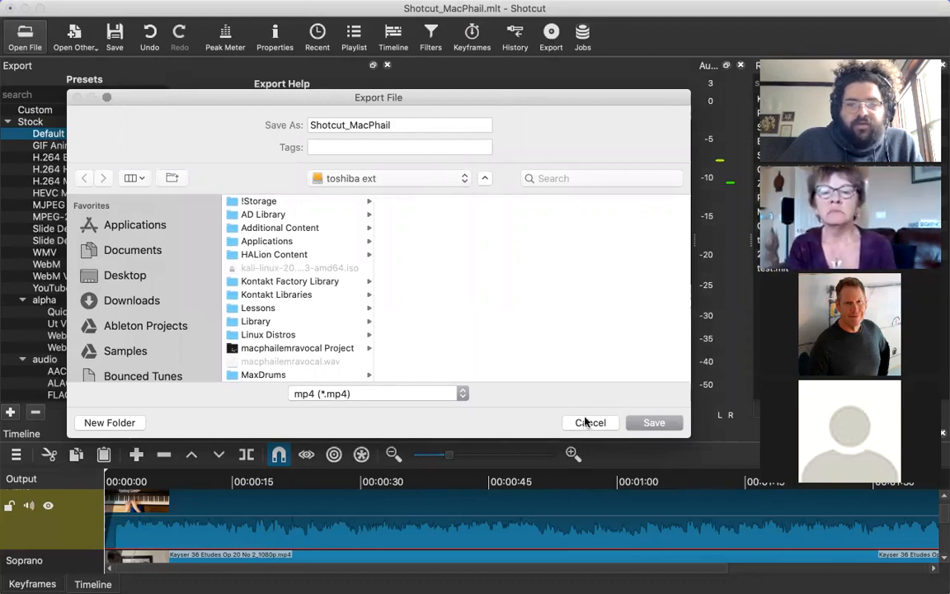
left_click_drag(290, 91, 314, 88)
scroll(290, 330, "down", 5)
scroll(290, 330, "down", 3)
scroll(290, 330, "up", 10)
left_click(392, 112)
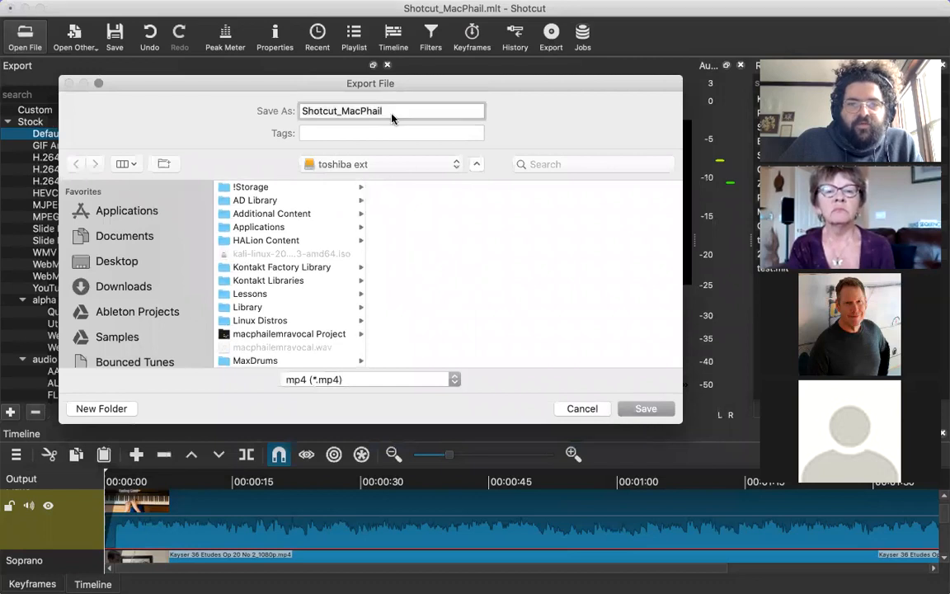
left_click(375, 379)
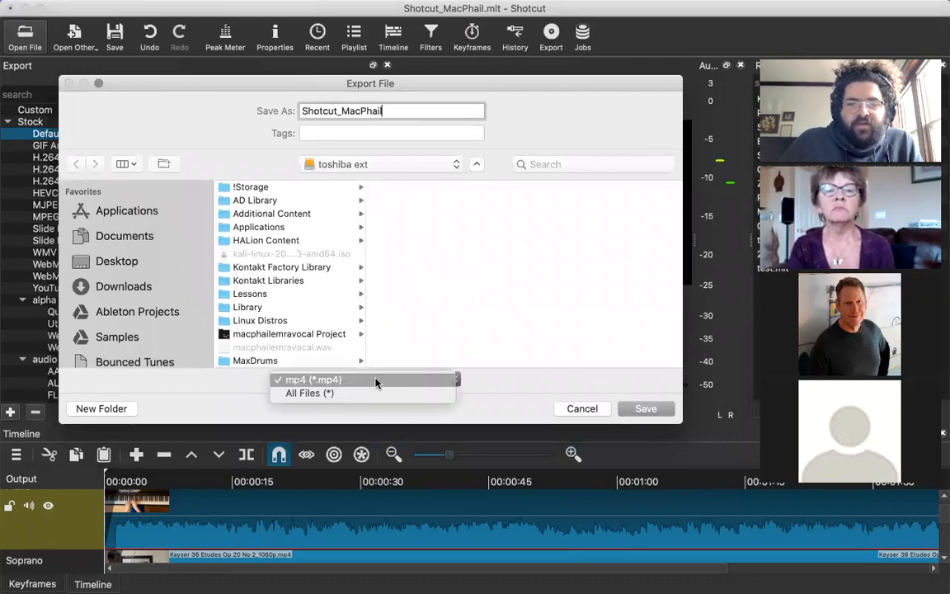
left_click(377, 381)
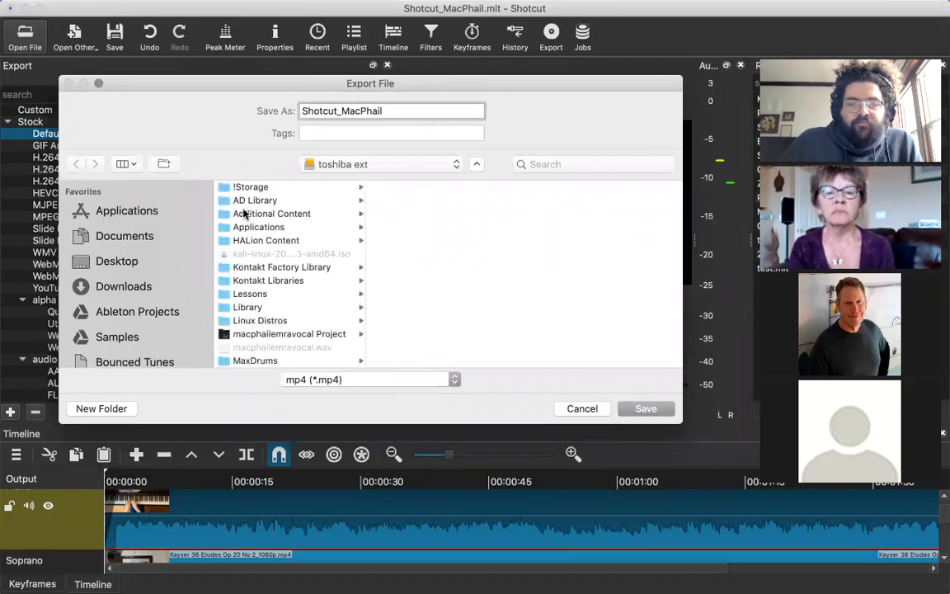
left_click(583, 409)
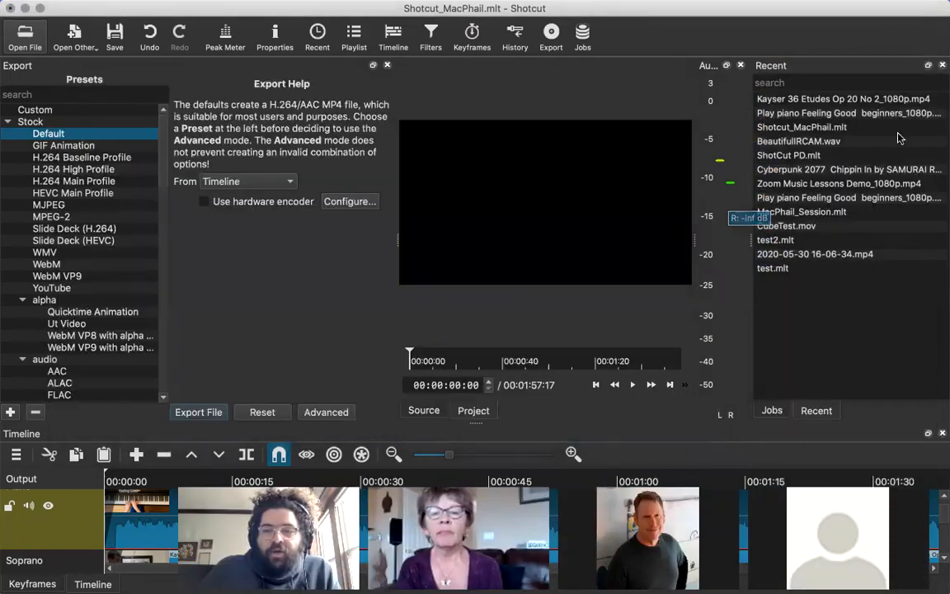
Show the Jobs list in place of the recent files.
left_click(778, 409)
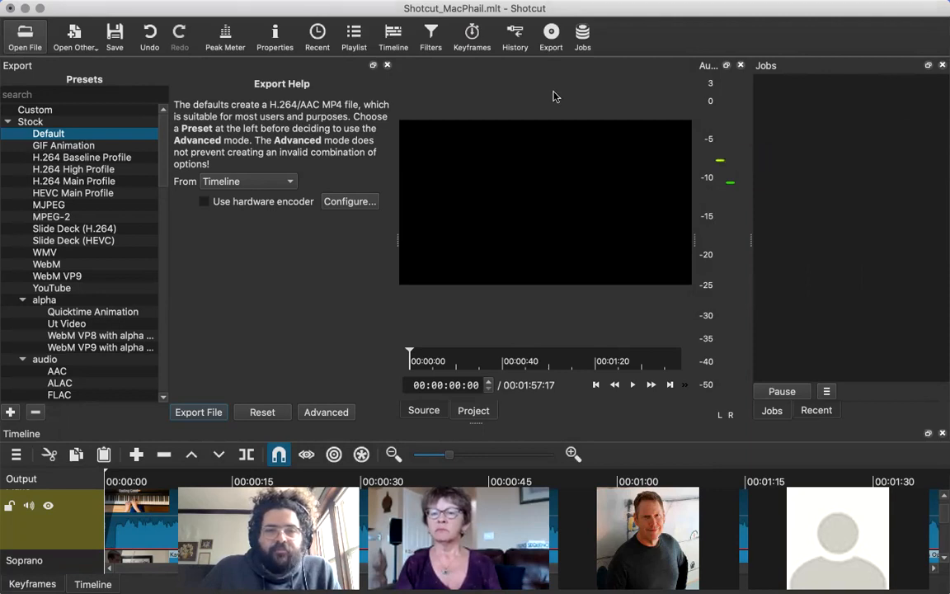
mouse_move(611, 7)
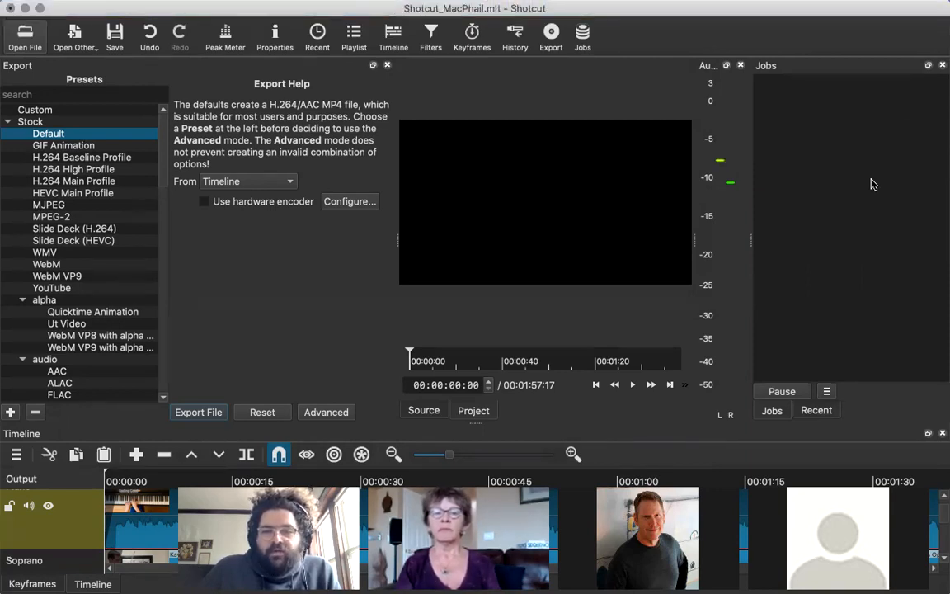
Leave Shotcut and open a new Finder window.
key("ctrl+Left")
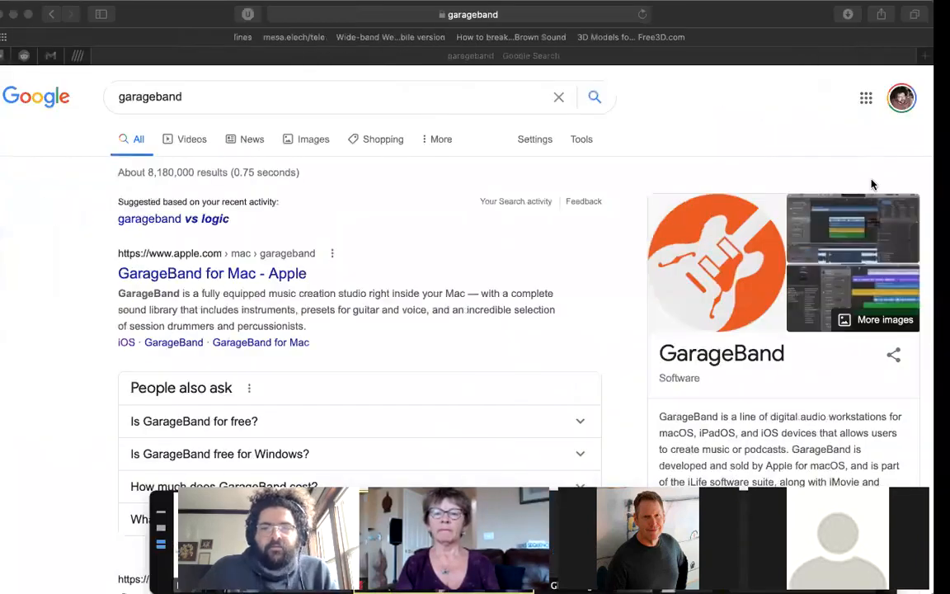
key("super+Tab")
key("super+Tab")
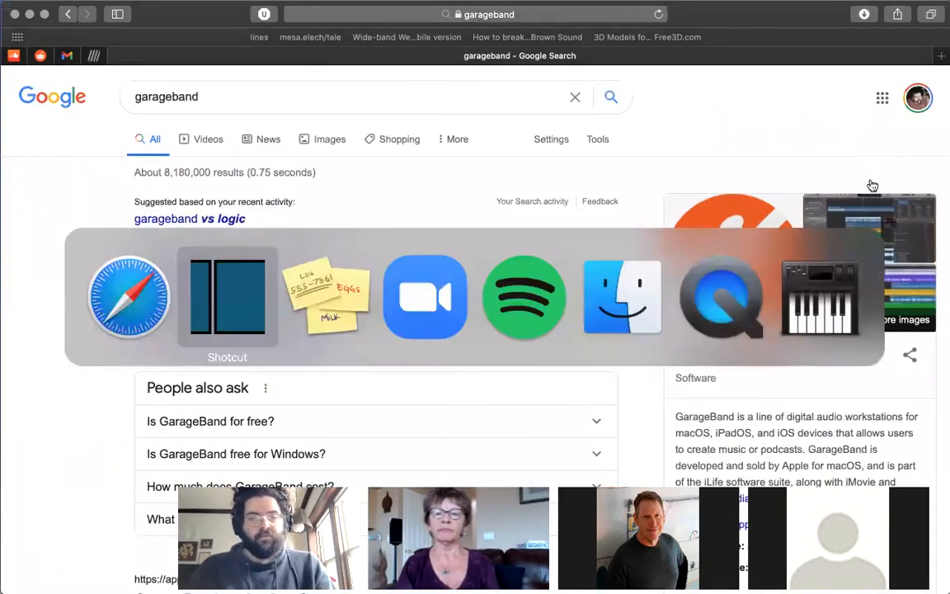
key("super+Tab")
key("super+Tab")
key("super+Tab")
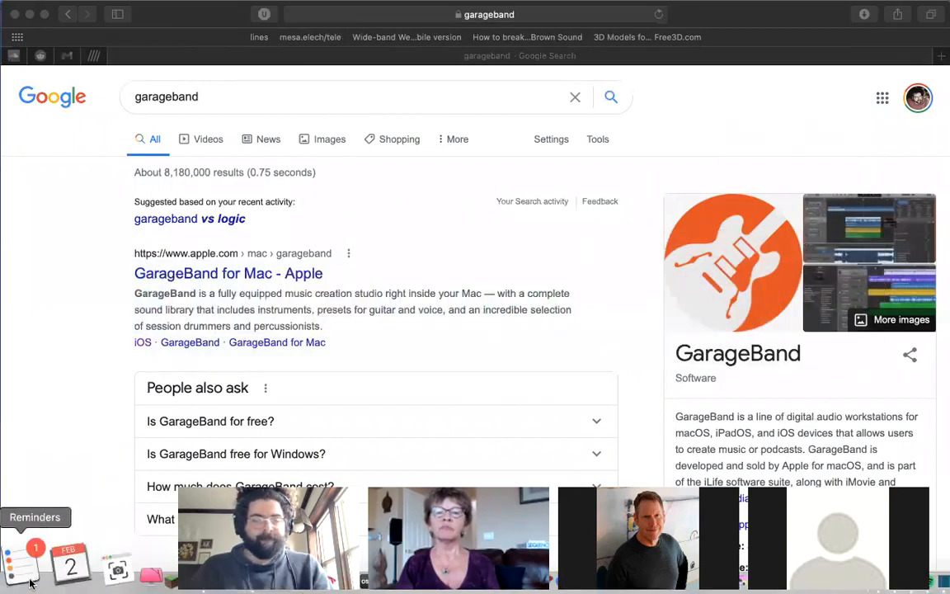
right_click(23, 563)
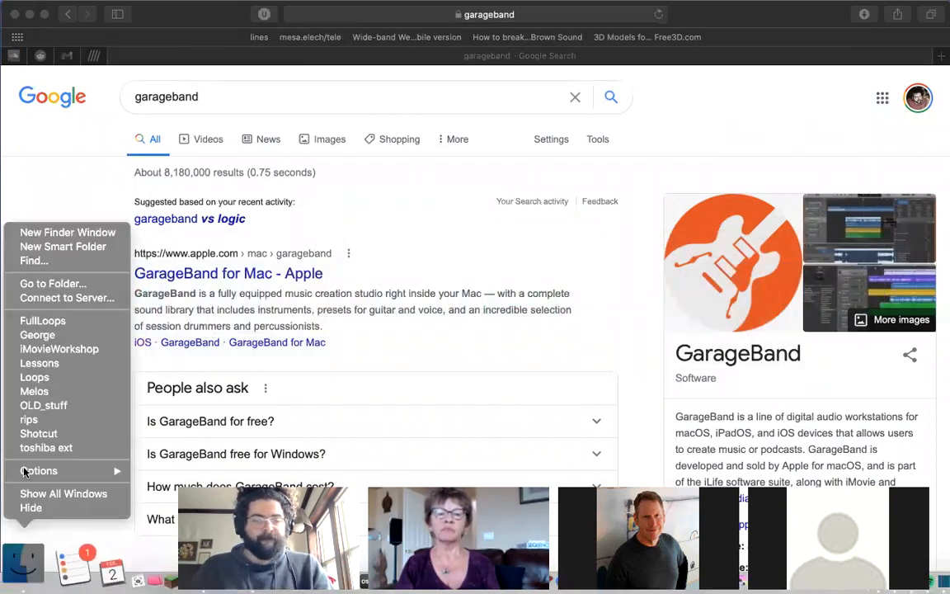
left_click(91, 234)
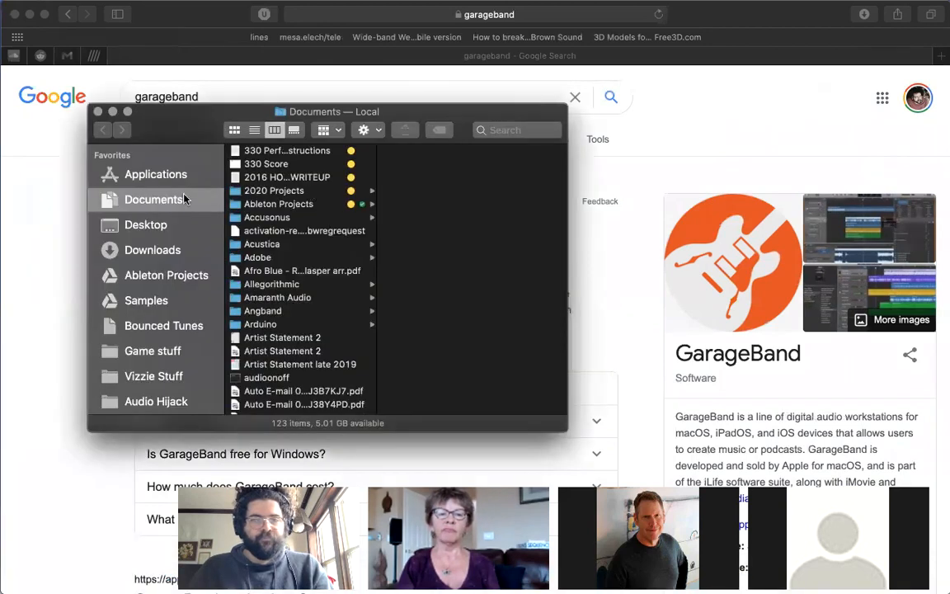
Find ShotCut PD.mp4 on the toshiba ext drive and check its file size.
scroll(167, 249, "down", 5)
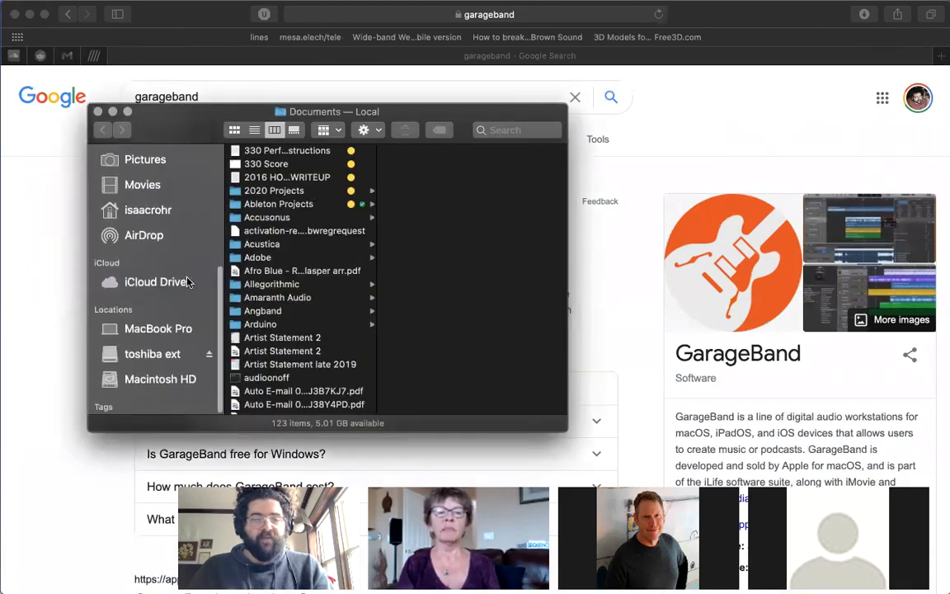
left_click(175, 350)
scroll(339, 283, "down", 10)
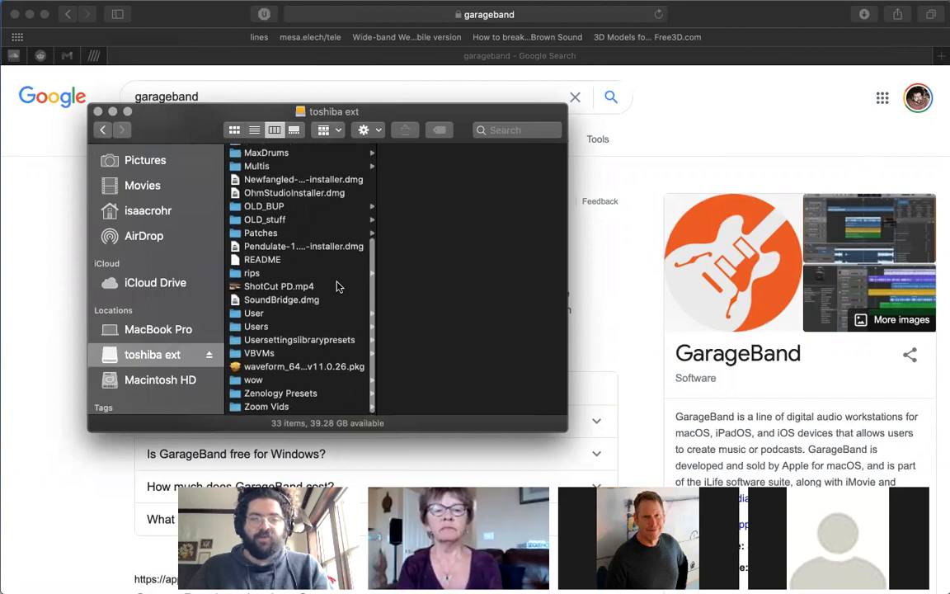
left_click(277, 287)
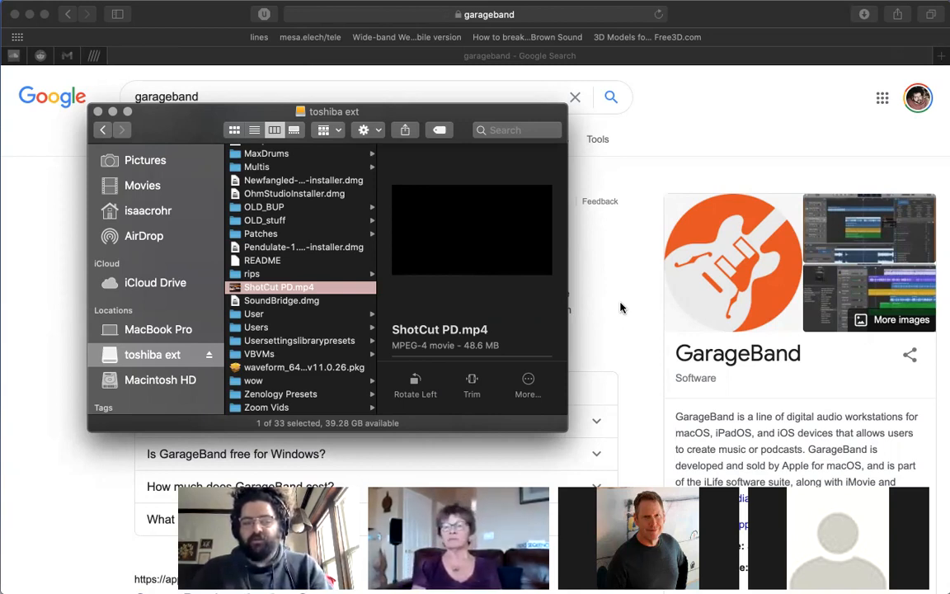
double_click(467, 344)
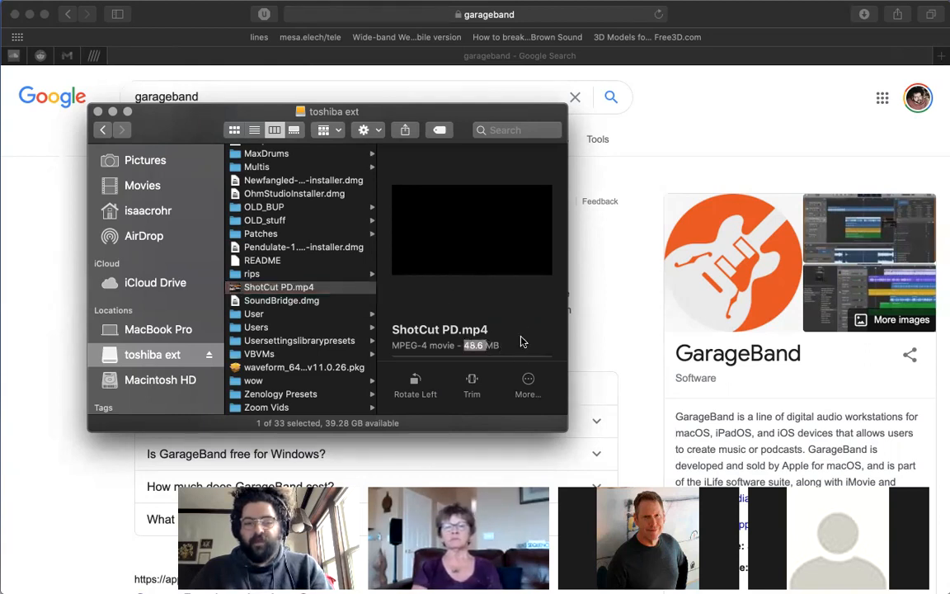
left_click(428, 311)
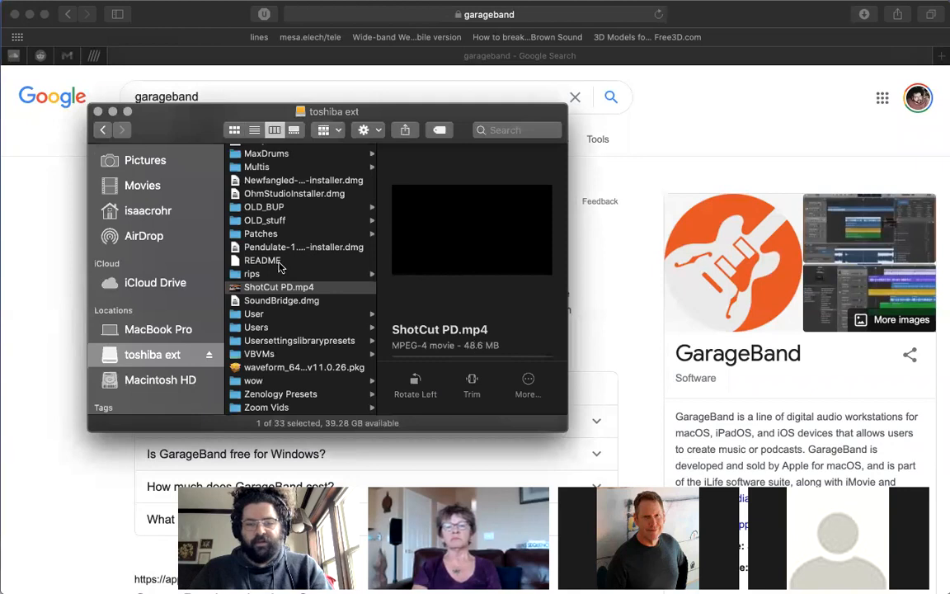
Preview ShotCut PD.mp4, close the preview, and switch back to Shotcut.
left_click(341, 300)
left_click(339, 290)
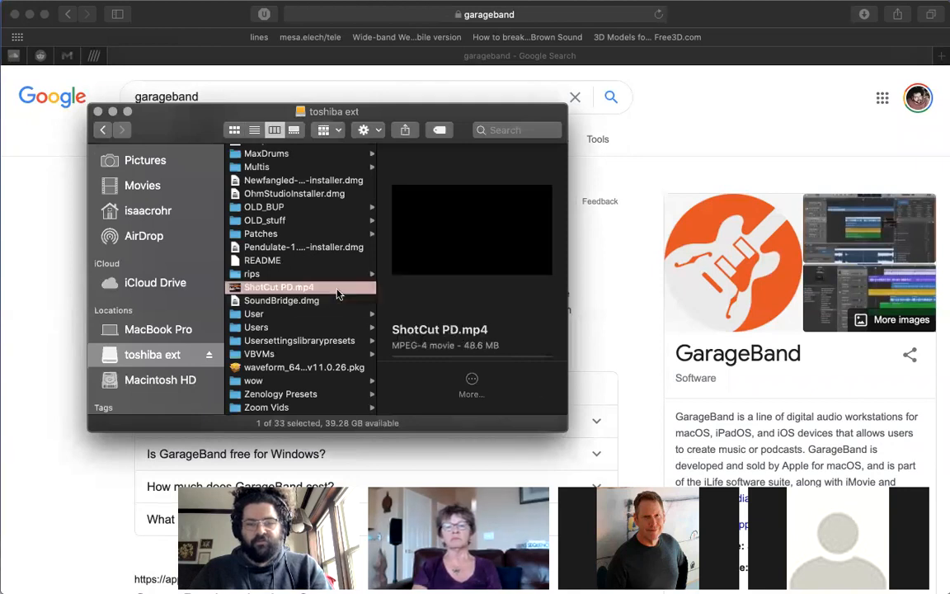
key("space")
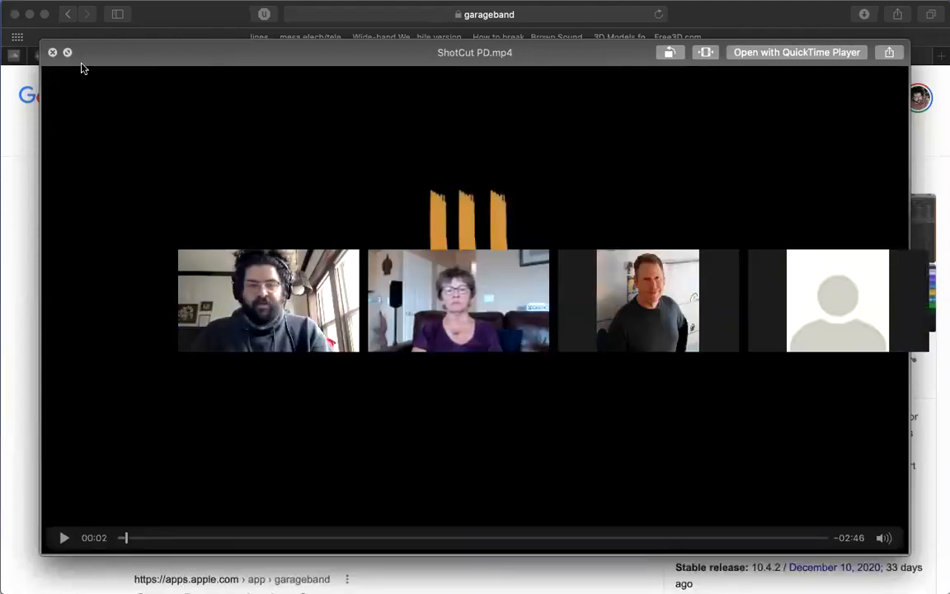
left_click(52, 52)
left_click_drag(177, 112, 202, 242)
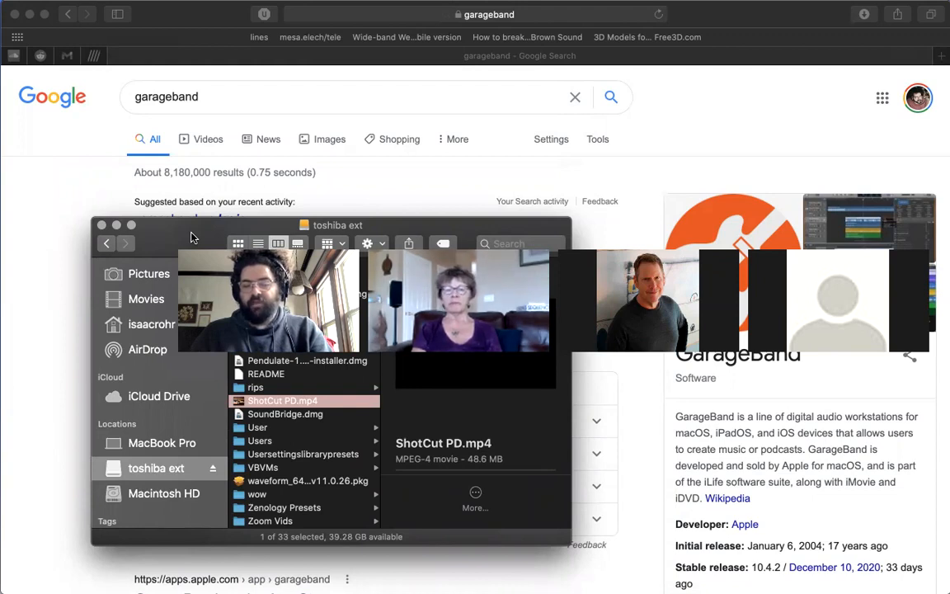
mouse_move(192, 237)
left_mouse_down()
mouse_move(151, 168)
mouse_move(174, 233)
left_mouse_up()
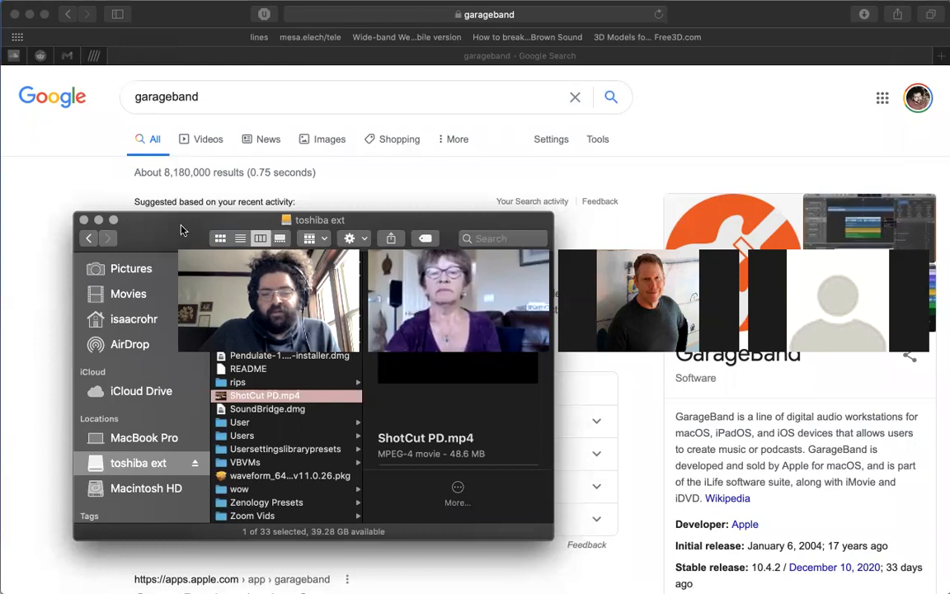
key("ctrl+Right")
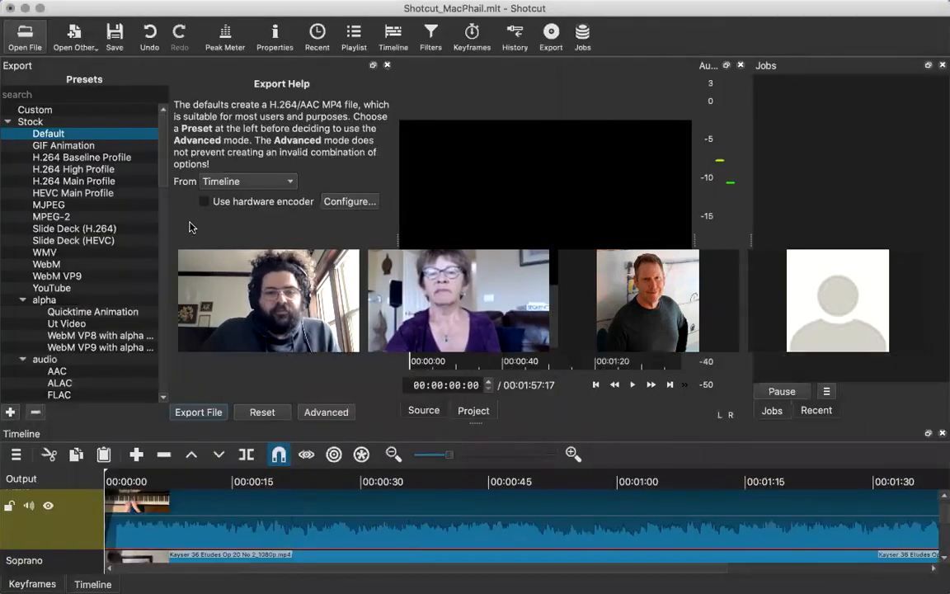